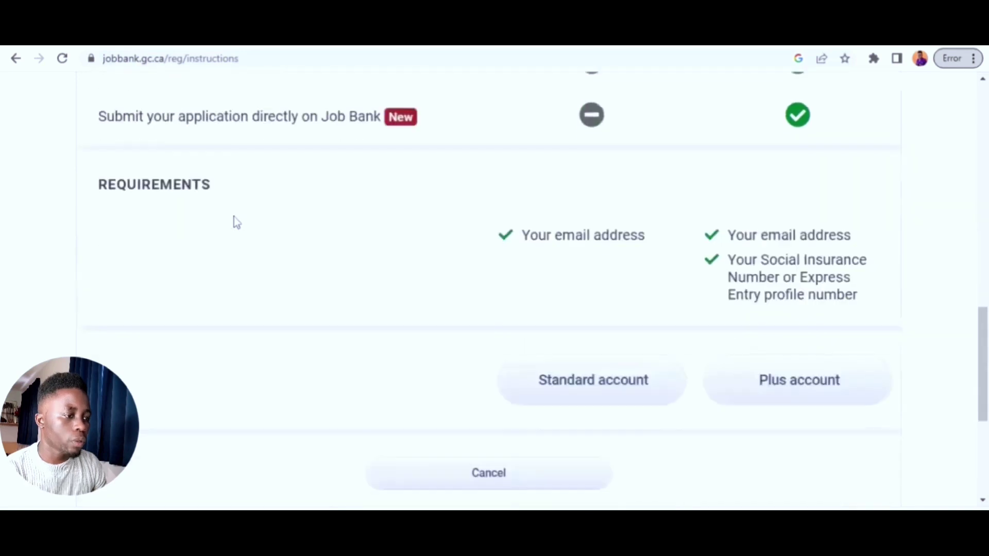
- Choose a Standard account and read the job seeker Terms of Use down to the I agree button
left_click(566, 370)
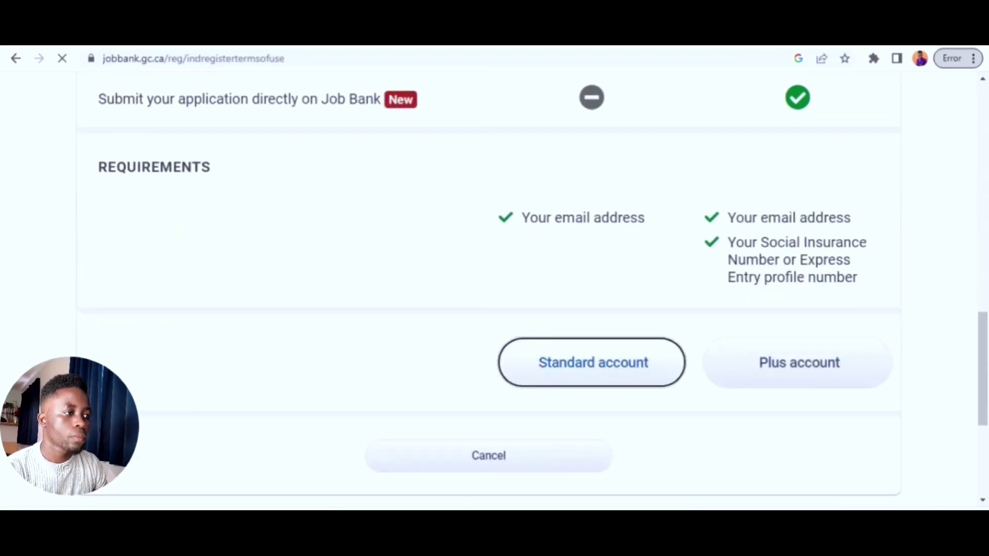
scroll(206, 248, "down", 2)
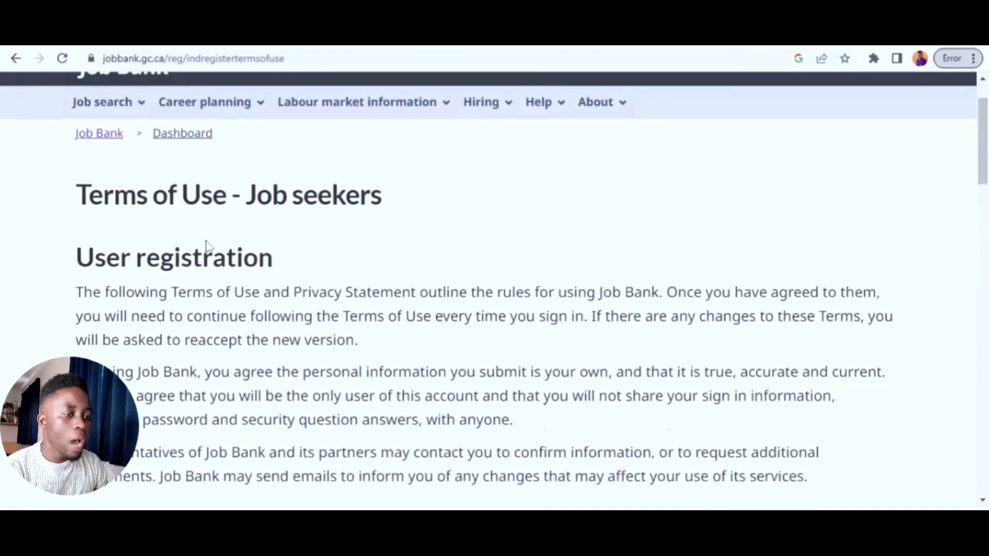
scroll(530, 289, "down", 4)
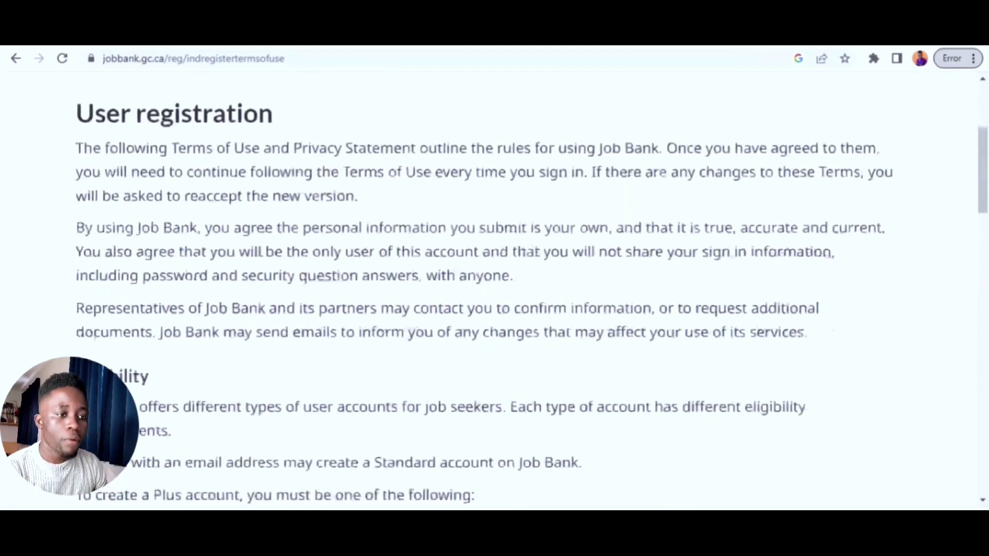
scroll(495, 289, "down", 3)
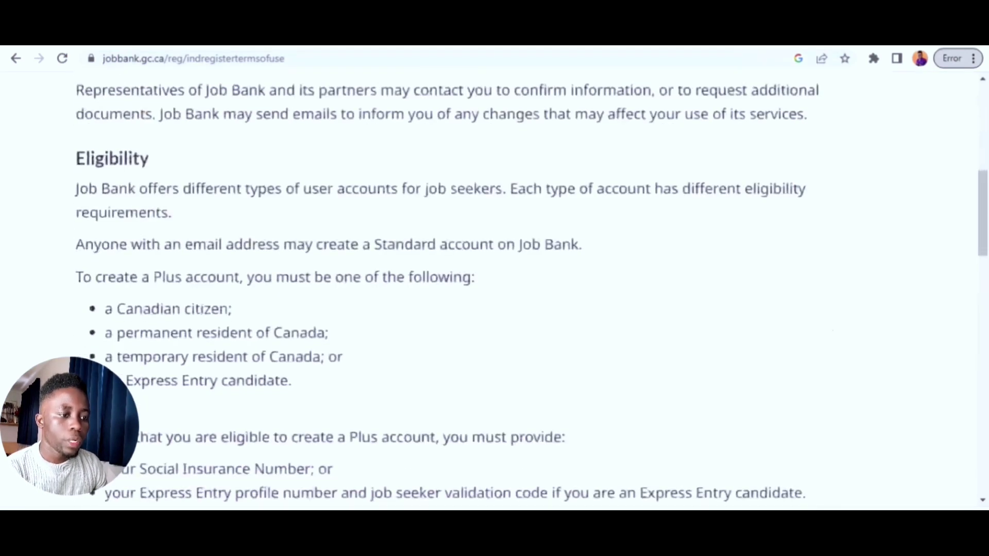
scroll(494, 289, "down", 4)
scroll(530, 289, "down", 6)
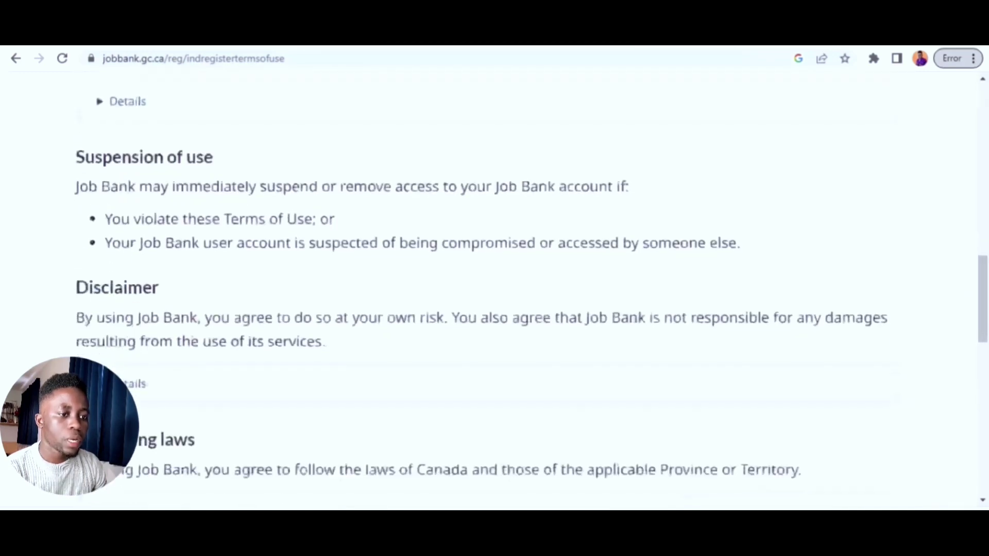
scroll(178, 318, "down", 10)
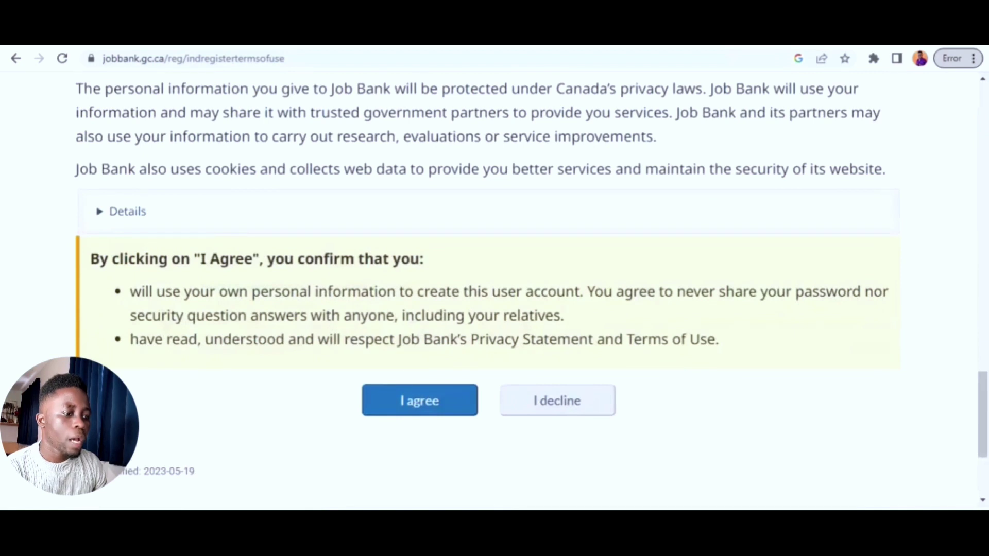
- Accept the Terms of Use and review the Step 1 User details form, highlighting the create-for-yourself-only notice
left_click(403, 412)
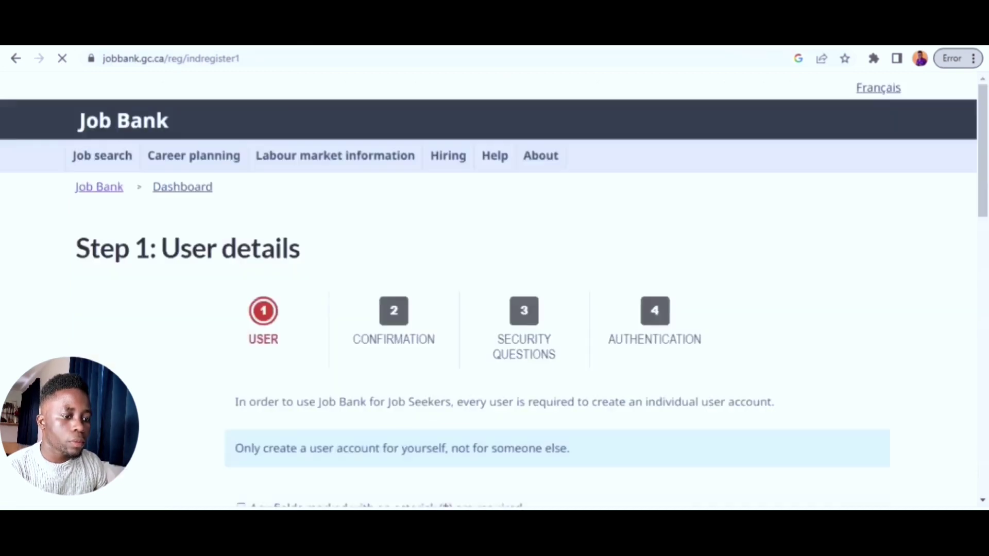
scroll(403, 415, "down", 1)
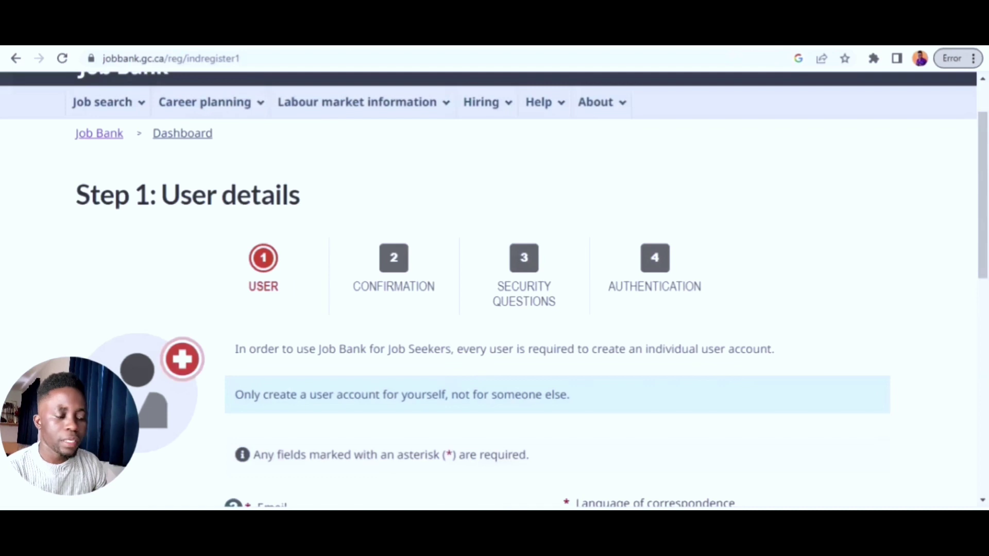
scroll(494, 289, "down", 8)
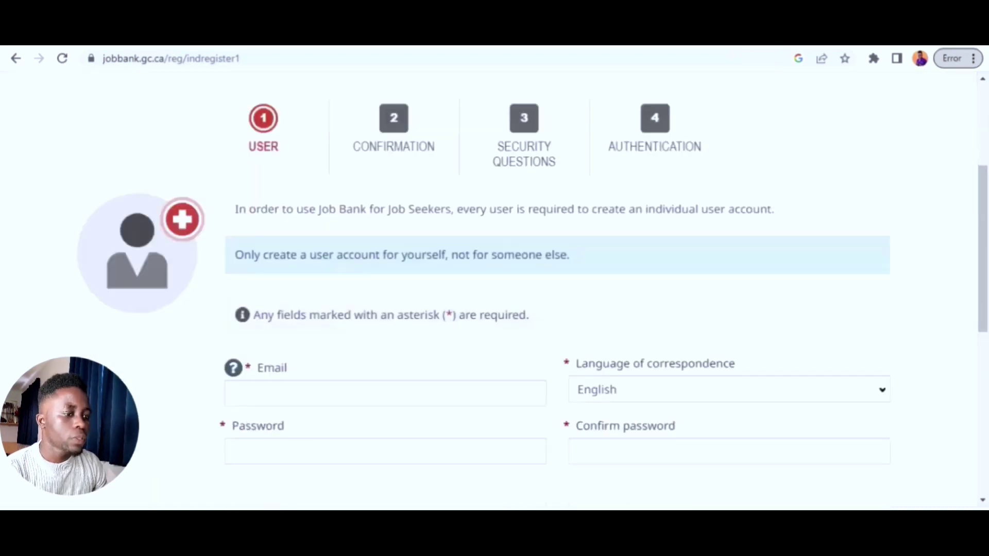
scroll(494, 289, "up", 3)
scroll(493, 290, "up", 5)
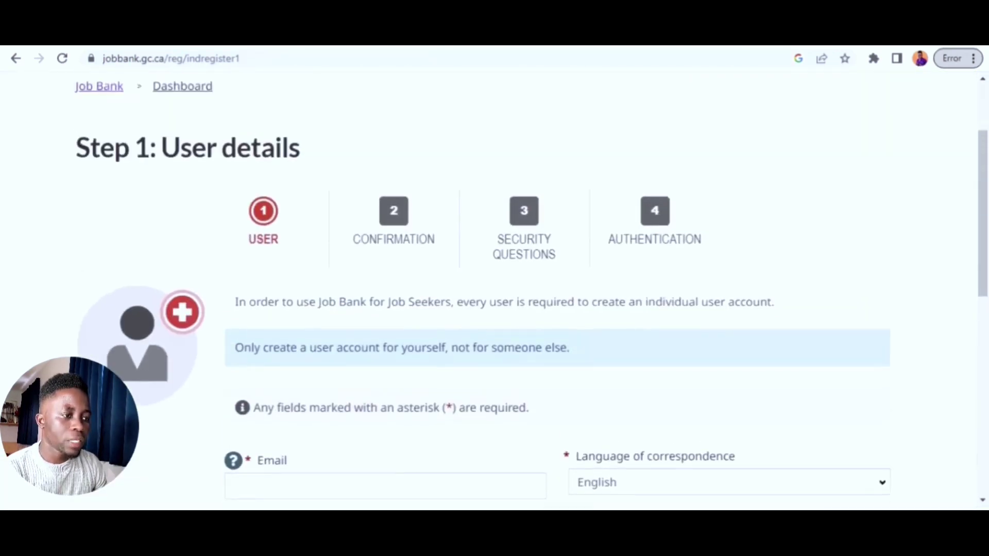
scroll(850, 304, "down", 3)
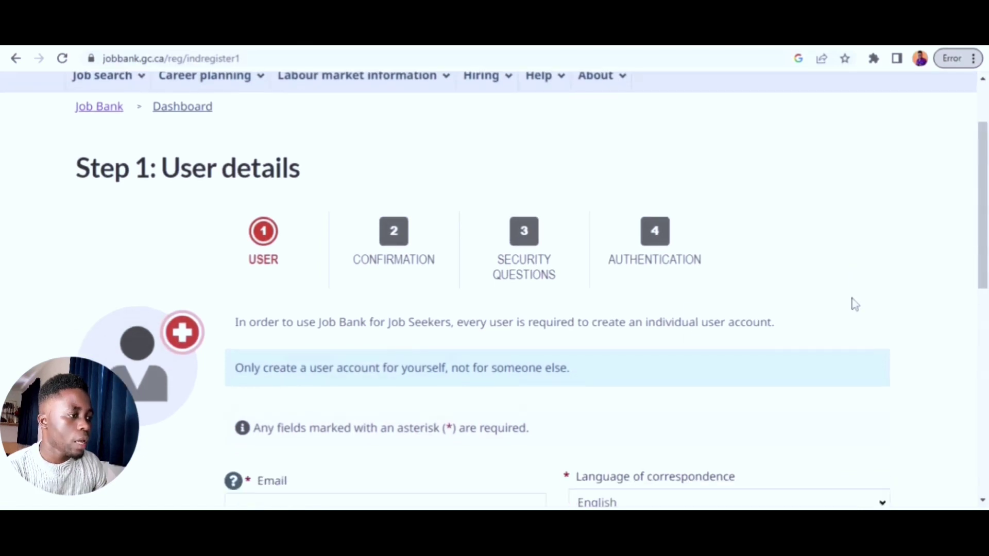
scroll(855, 304, "up", 1)
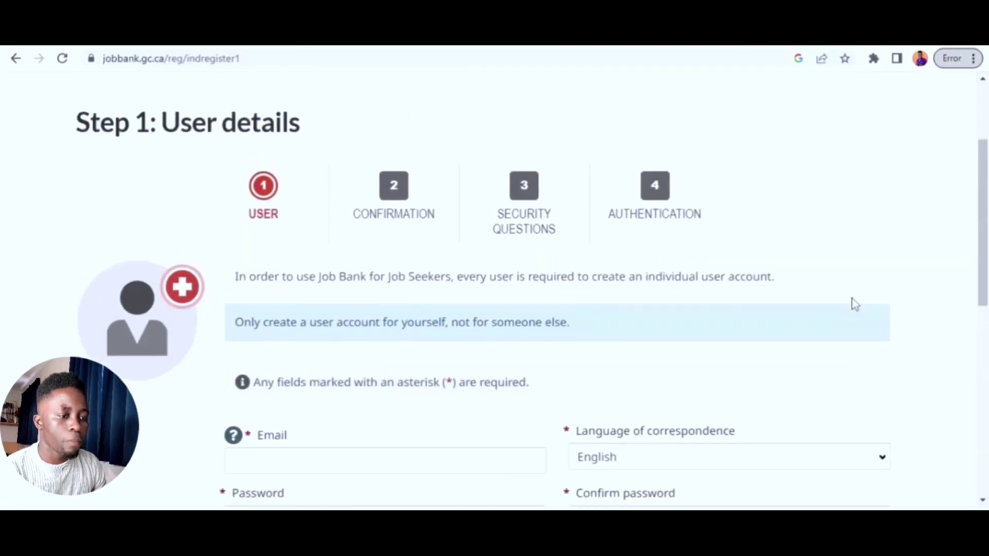
scroll(853, 303, "down", 1)
scroll(524, 304, "up", 1)
scroll(268, 269, "up", 1)
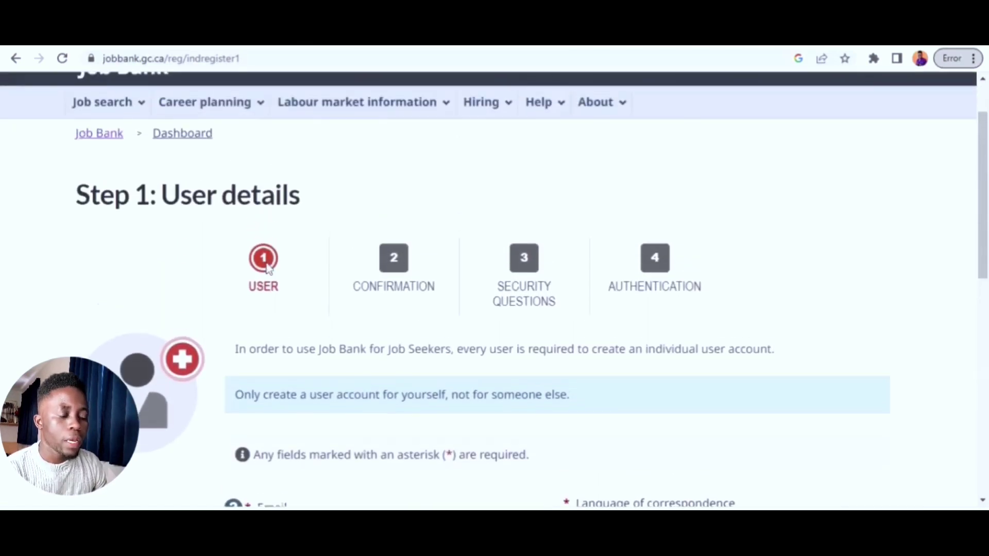
scroll(268, 269, "down", 2)
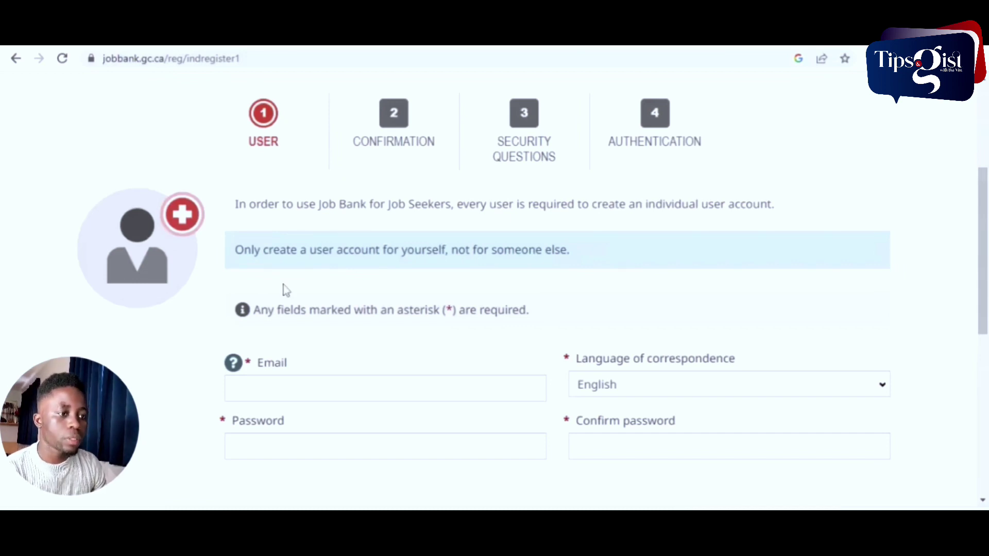
left_click_drag(251, 249, 515, 248)
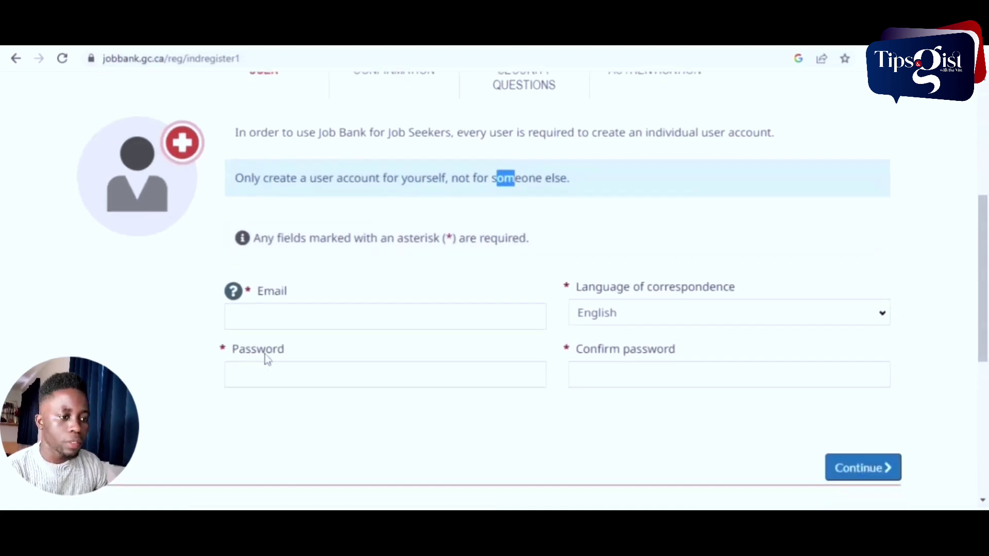
- Enter the account e-mail address in the Email field, keeping English as correspondence language
scroll(265, 356, "down", 2)
left_click(235, 316)
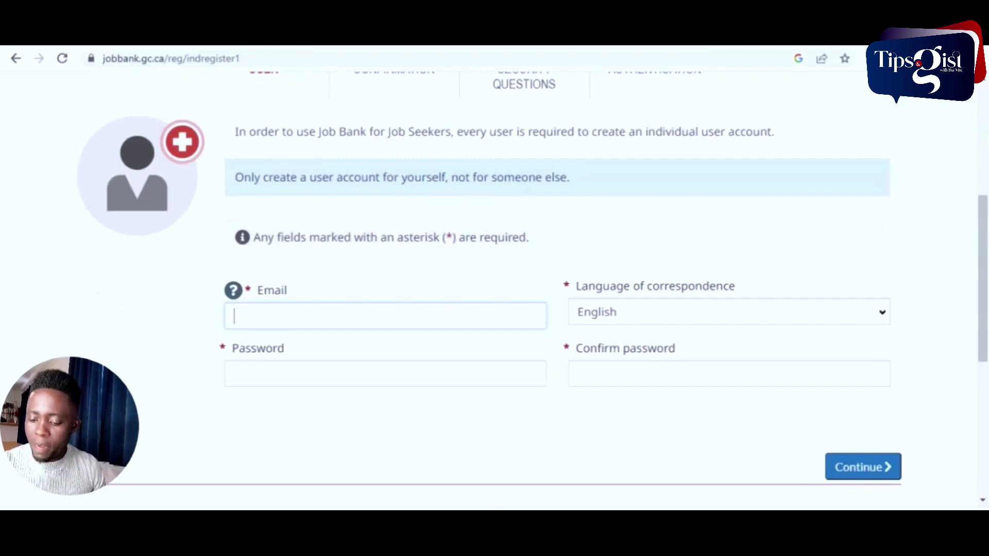
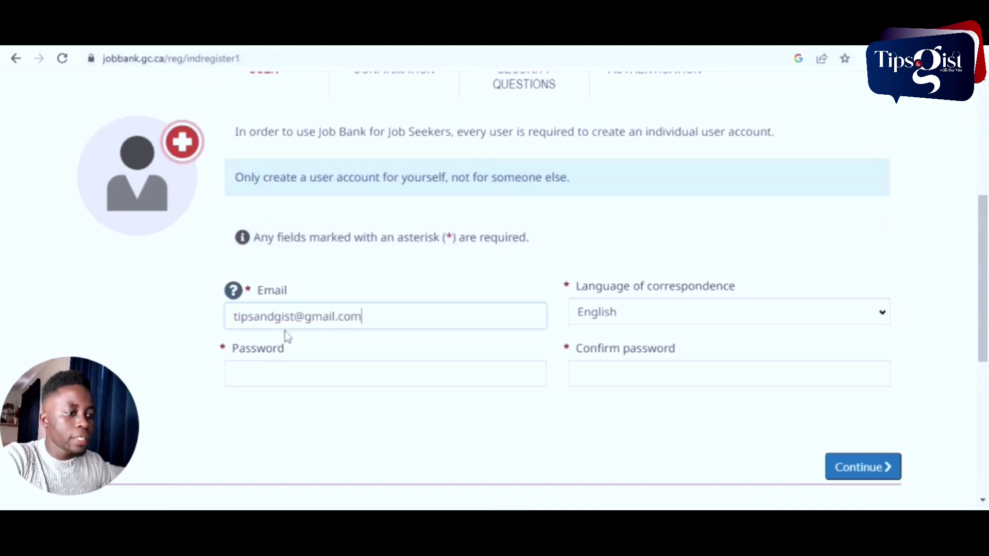
left_click(319, 347)
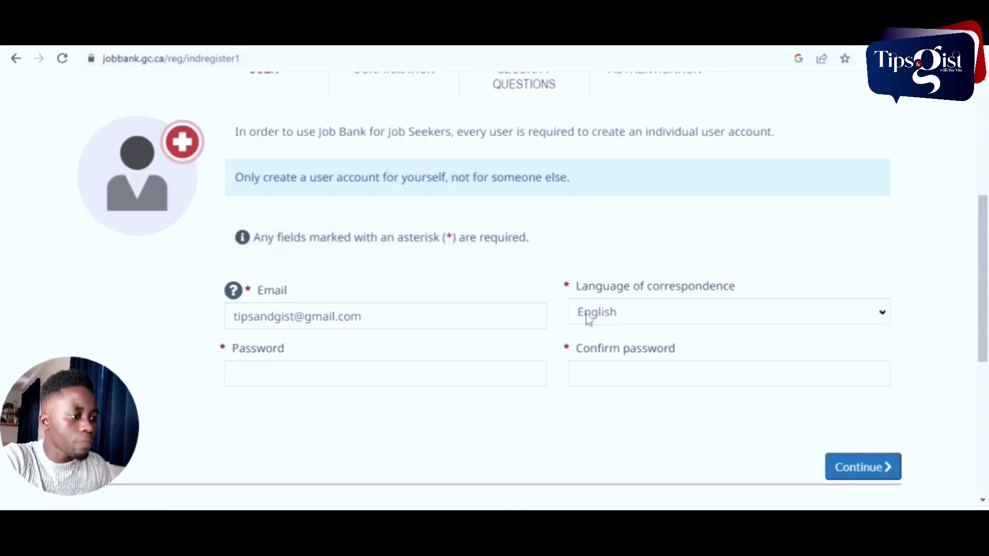
left_click(663, 320)
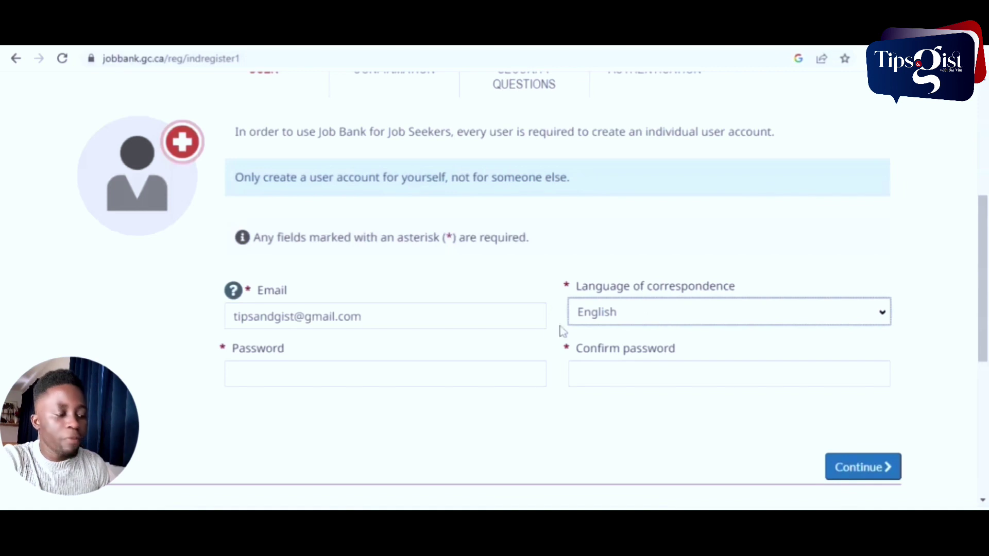
- Review the password rules for lower case, number, special character and matching passwords
left_click(469, 373)
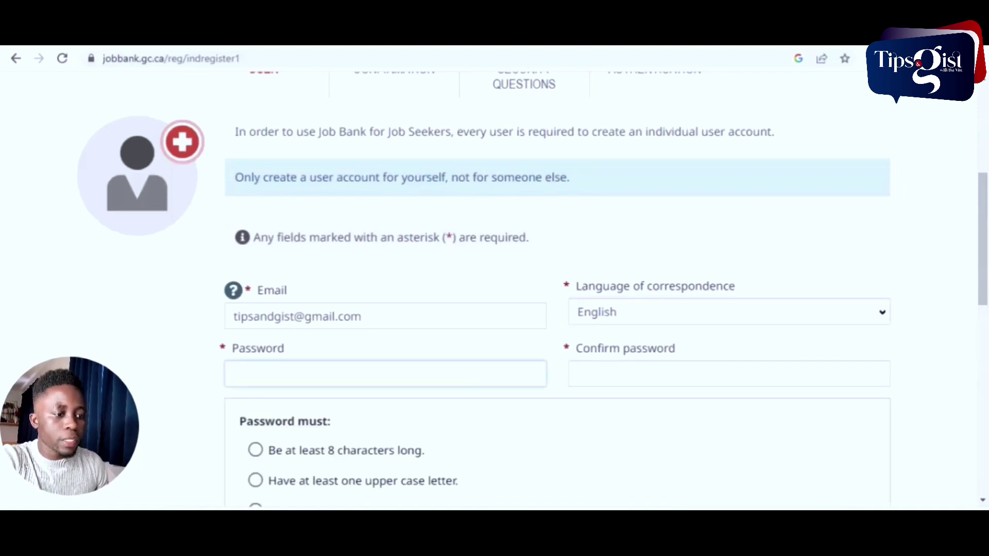
scroll(552, 424, "down", 4)
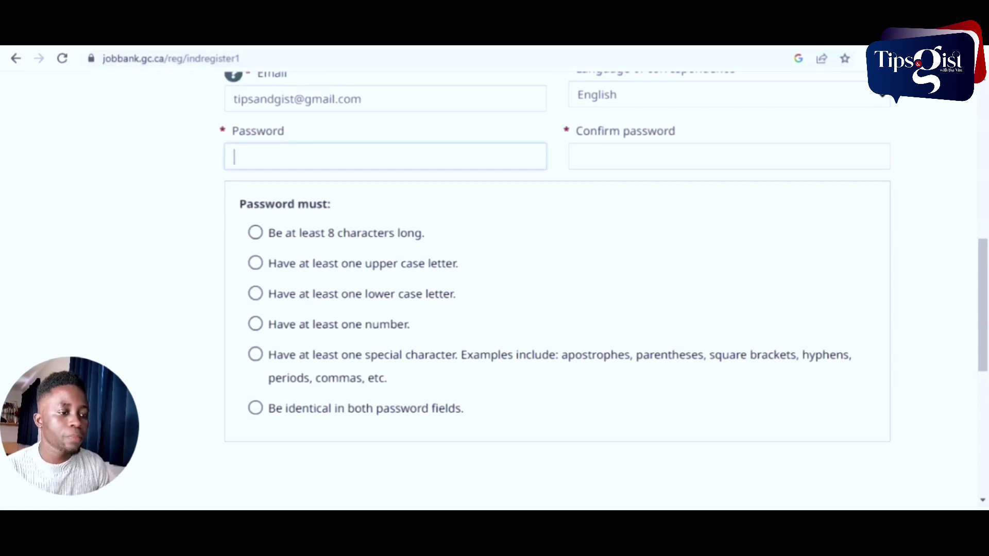
left_click_drag(306, 294, 468, 305)
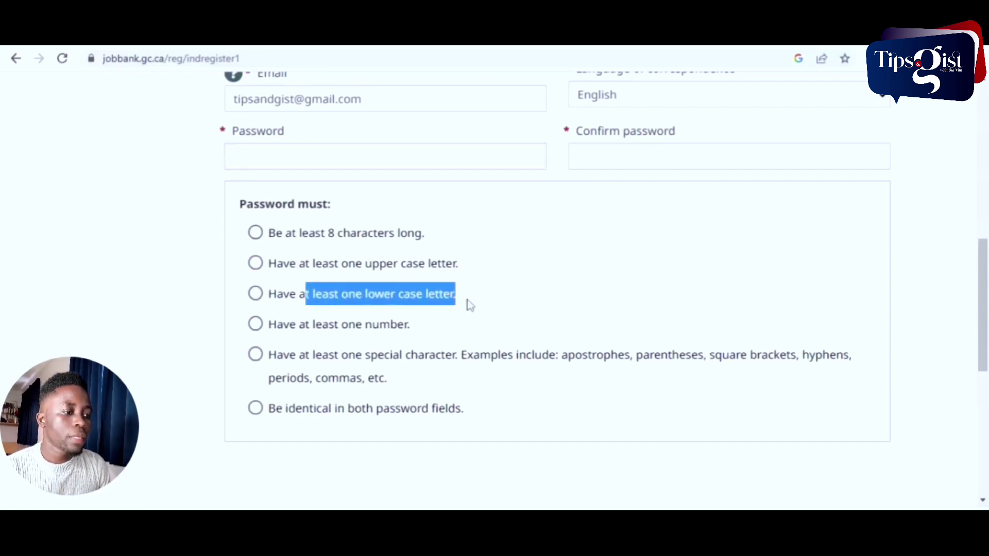
left_click_drag(299, 324, 419, 331)
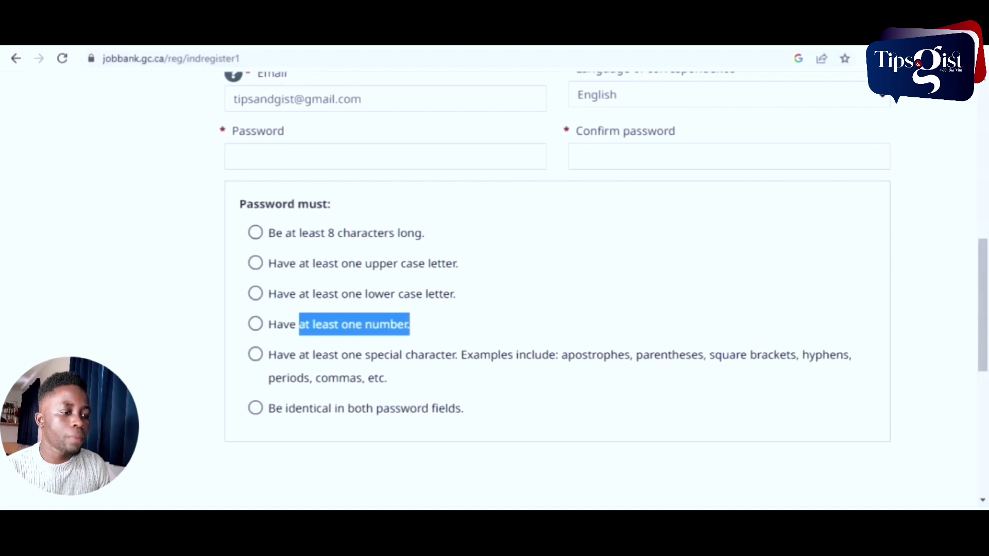
left_click_drag(277, 355, 452, 355)
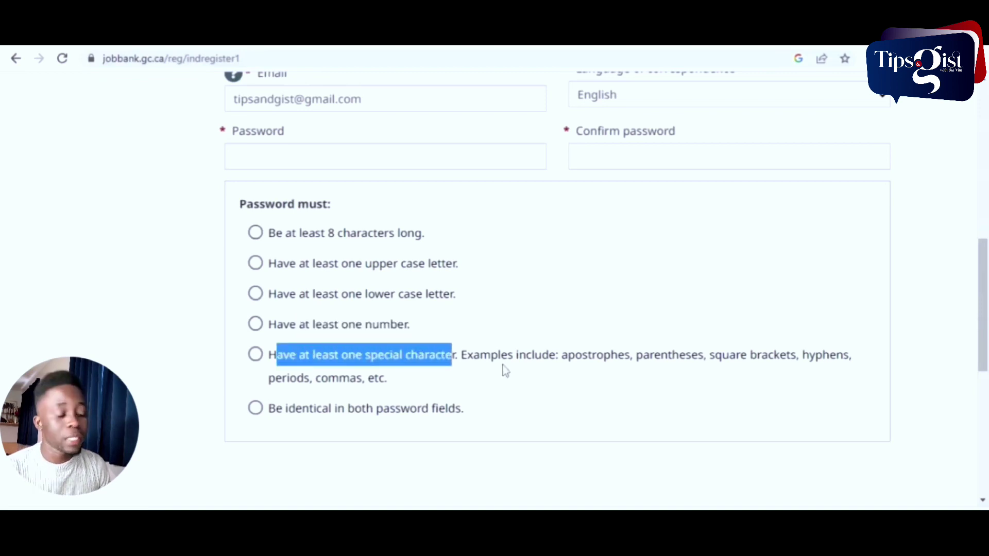
left_click_drag(269, 408, 468, 409)
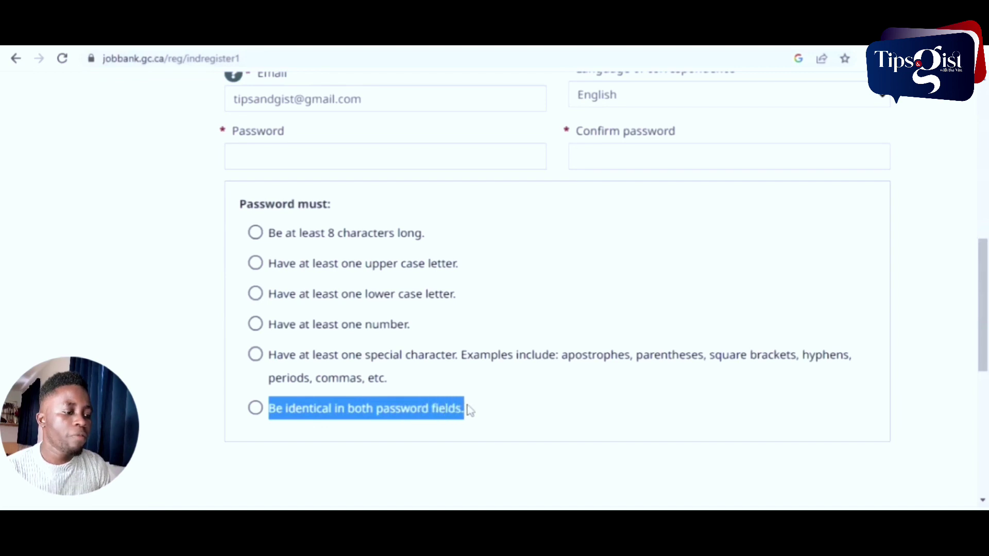
- Type a password combining capital letters, a special character and numbers in the Password field
left_click(337, 157)
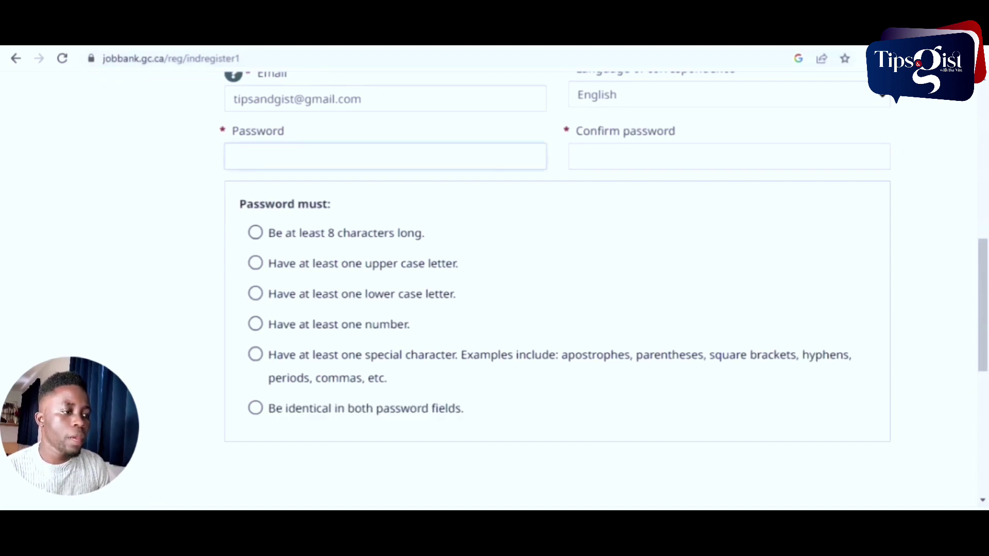
key("Tab")
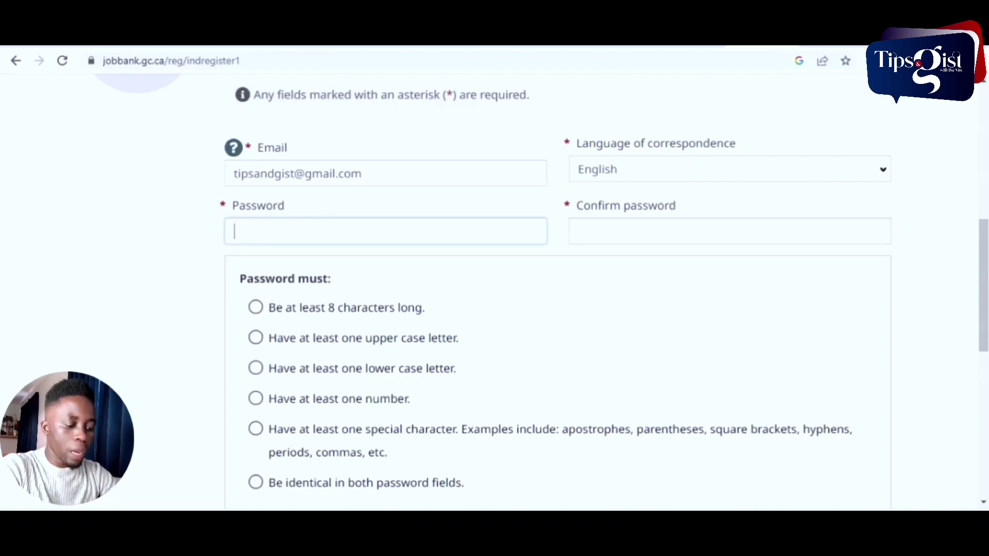
key("Caps_Lock")
key("Caps_Lock")
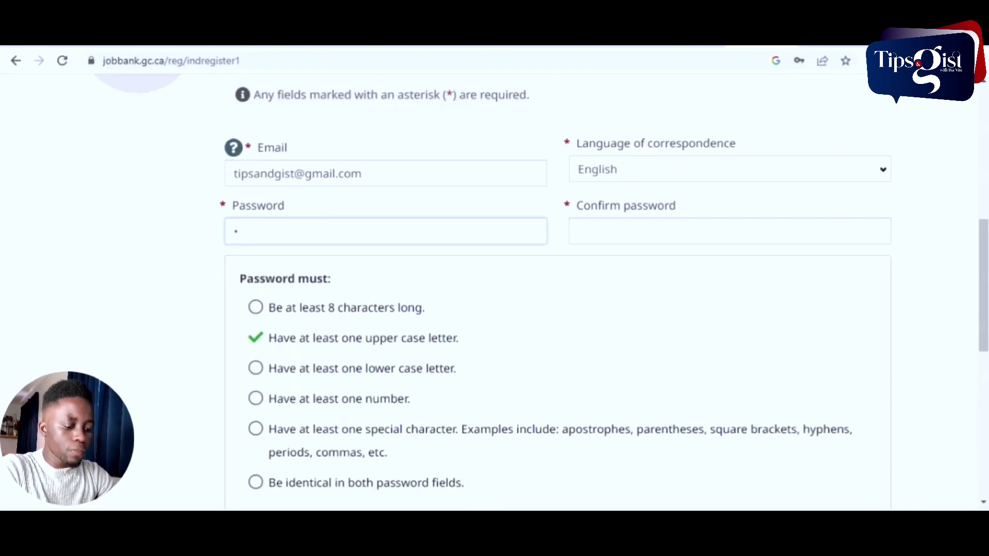
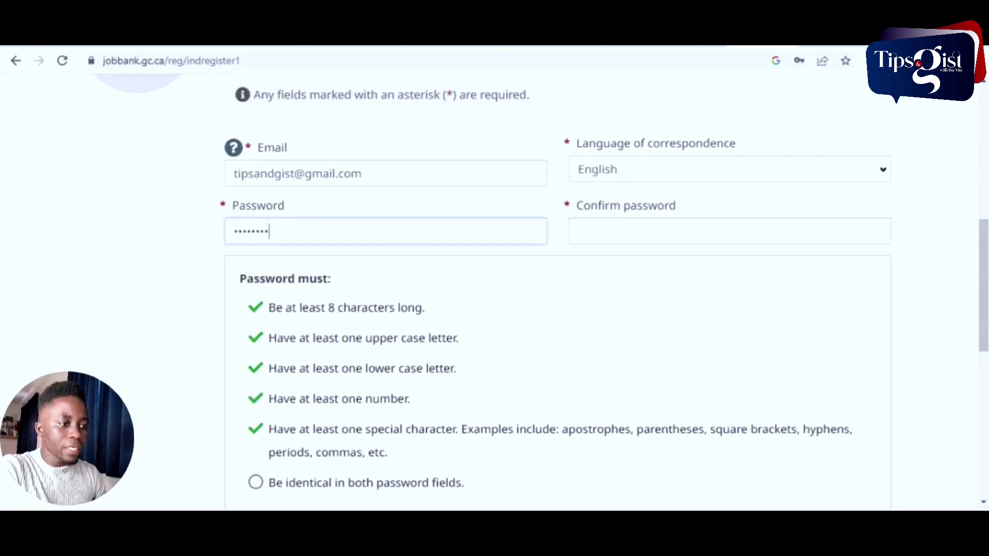
scroll(271, 397, "down", 1)
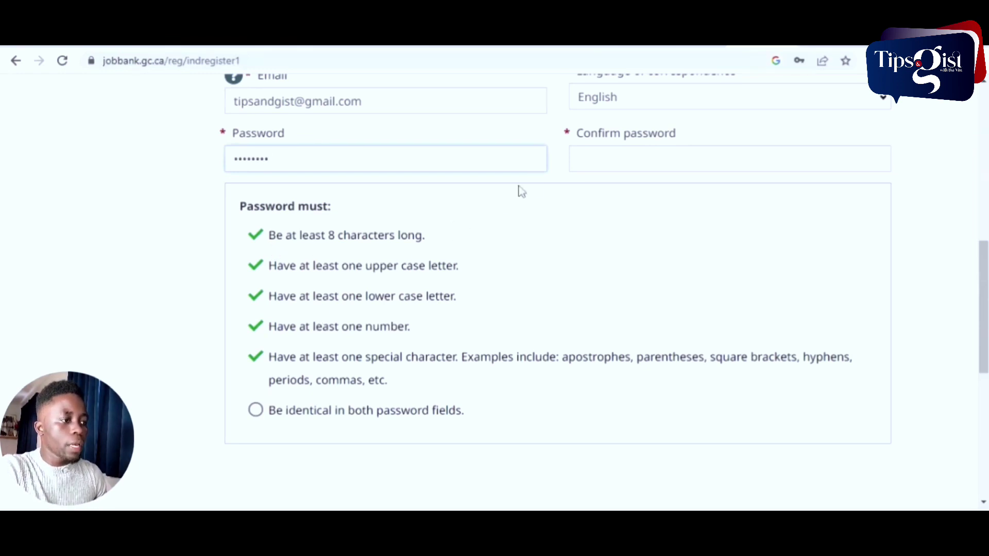
- Retype the same password in Confirm password so all six requirements show as met
left_click(574, 160)
key("Caps_Lock")
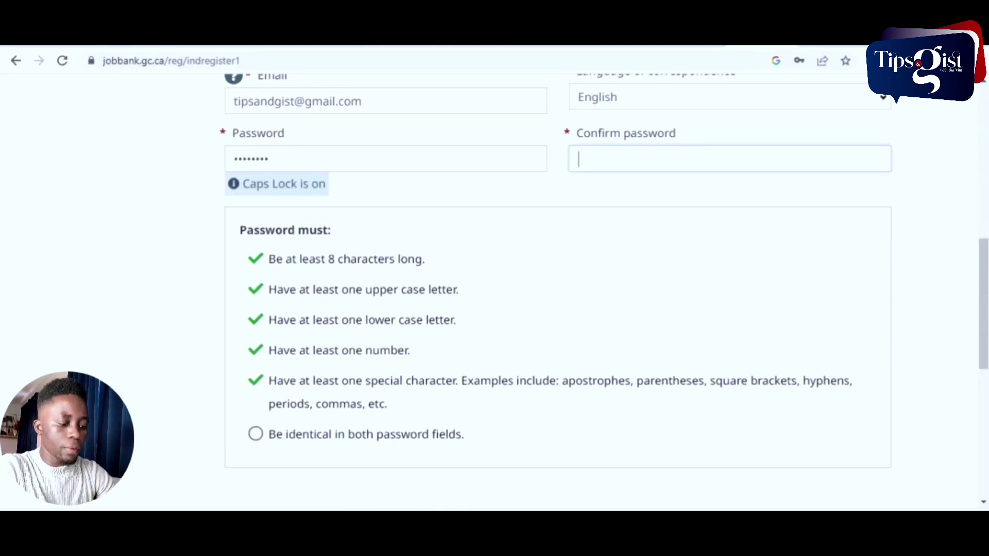
type("•")
key("Caps_Lock")
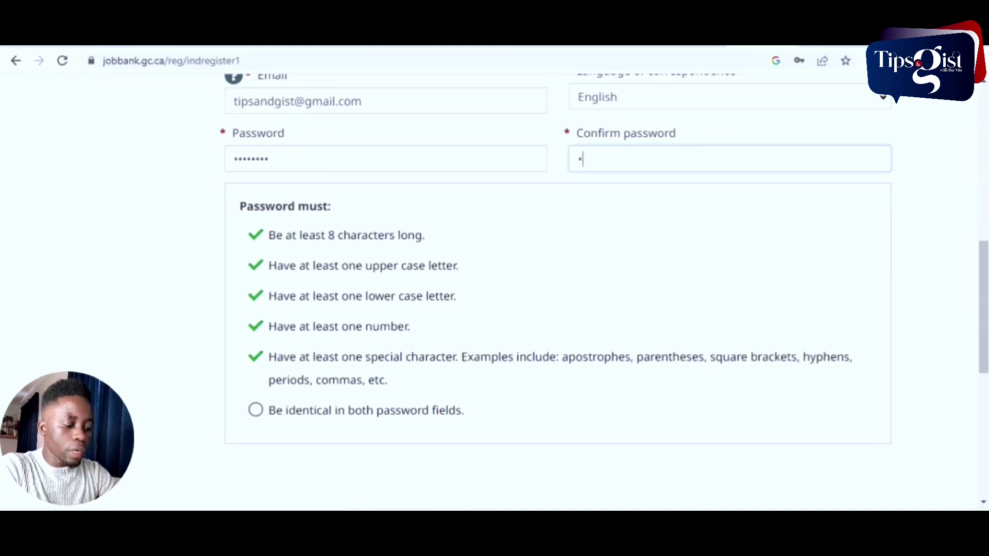
type("••••")
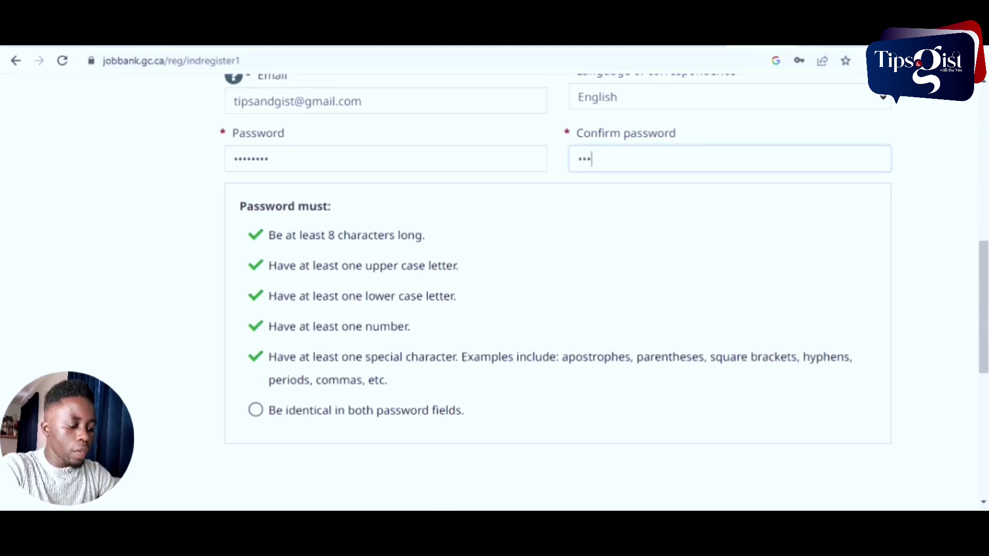
type("•")
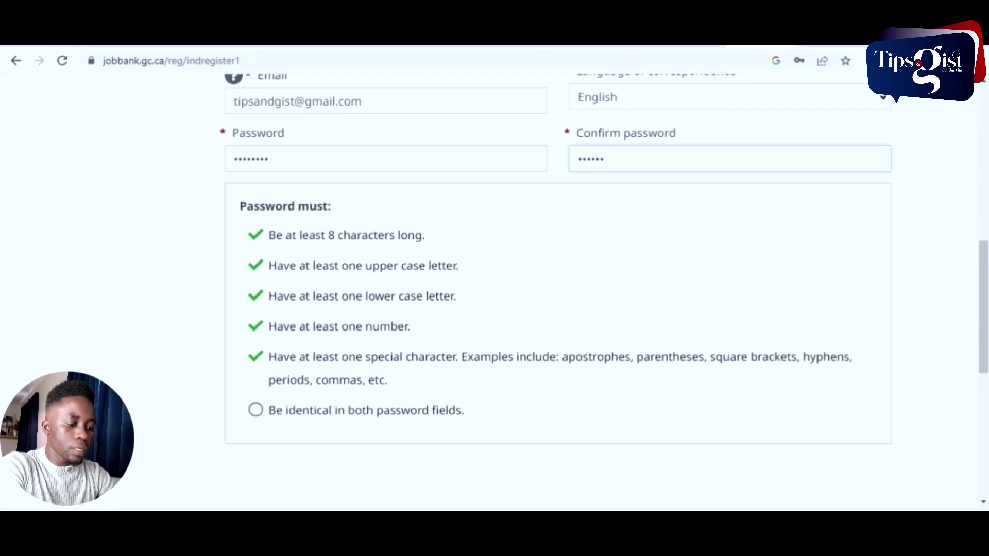
type("••")
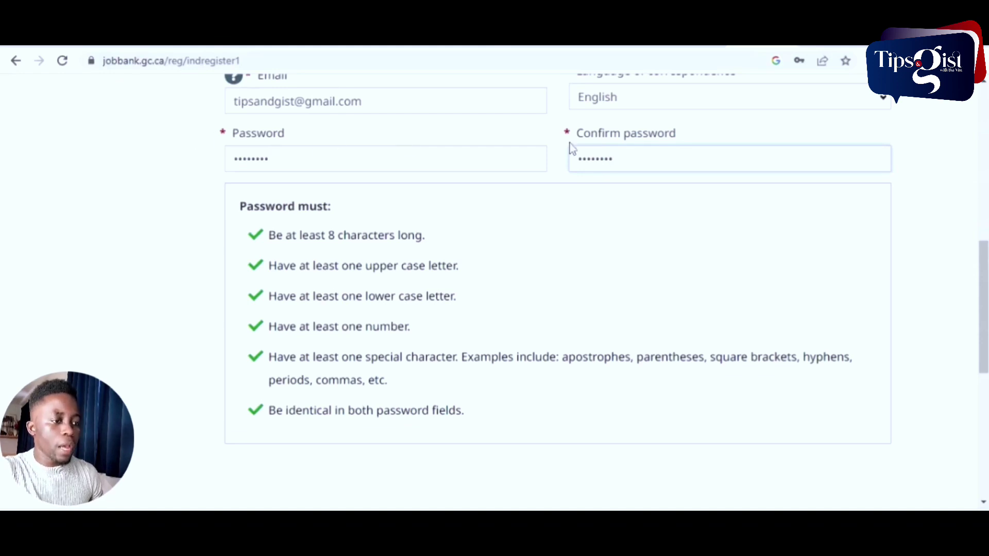
scroll(629, 248, "down", 3)
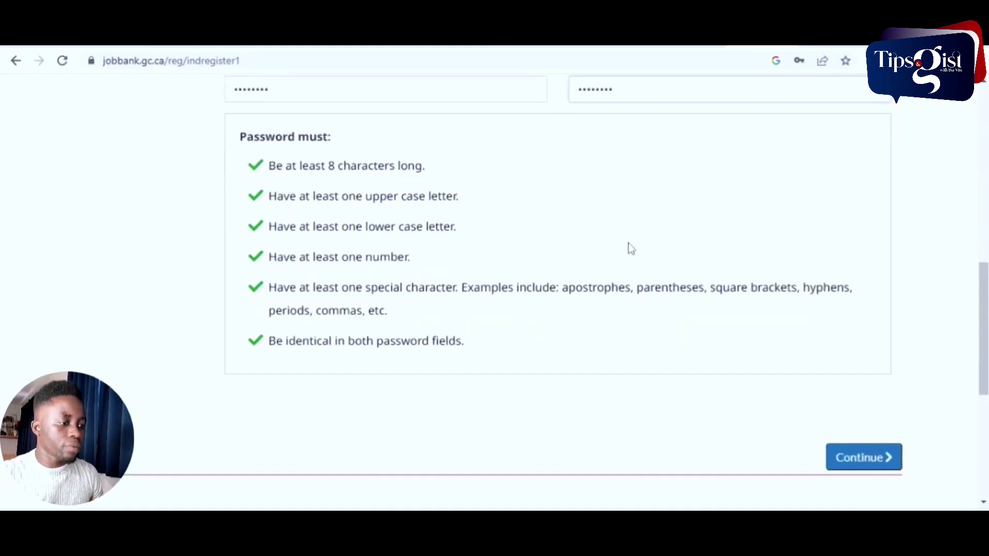
- Submit the account details and find the Confirmation code field on the Step 2 Confirmation page
left_click(838, 381)
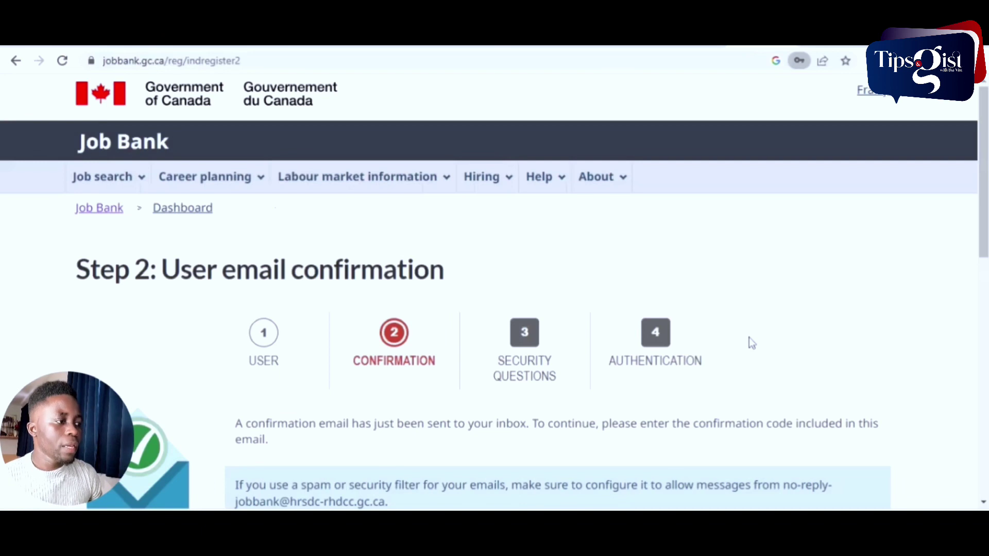
scroll(706, 247, "down", 3)
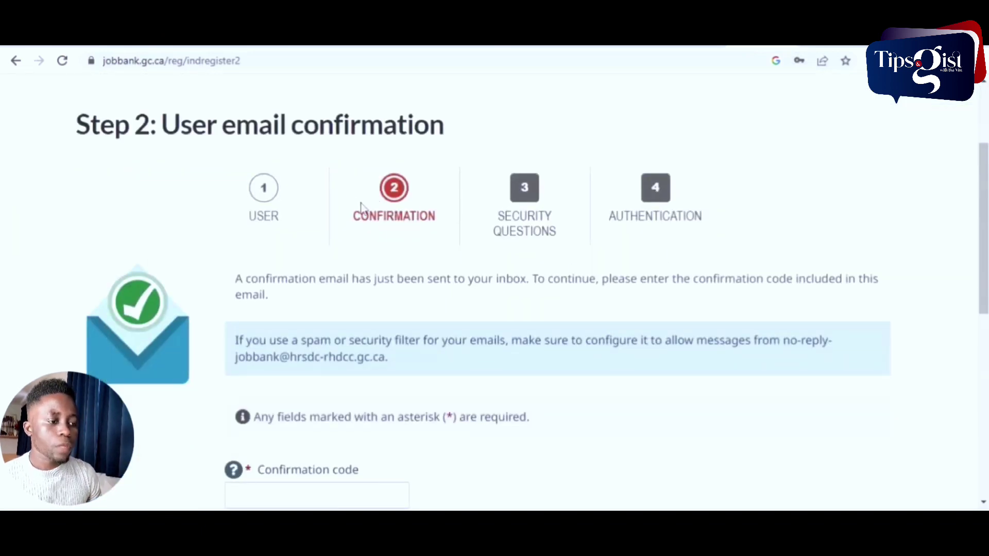
scroll(375, 201, "down", 2)
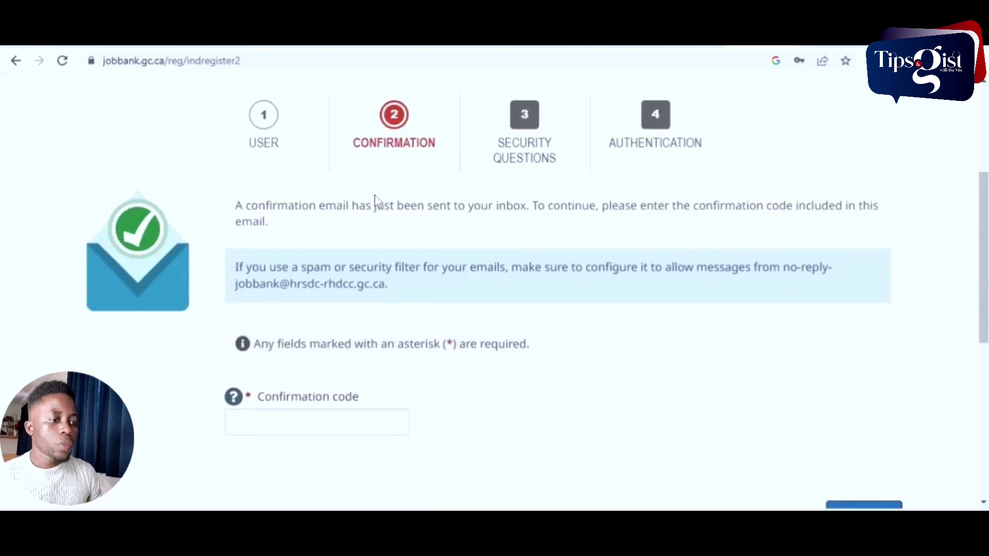
scroll(375, 201, "down", 2)
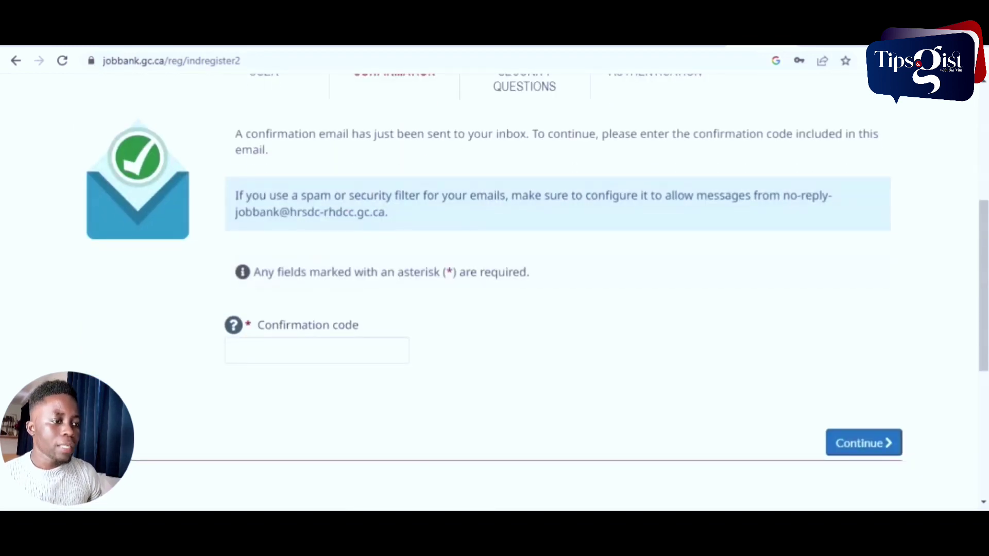
scroll(410, 221, "up", 2)
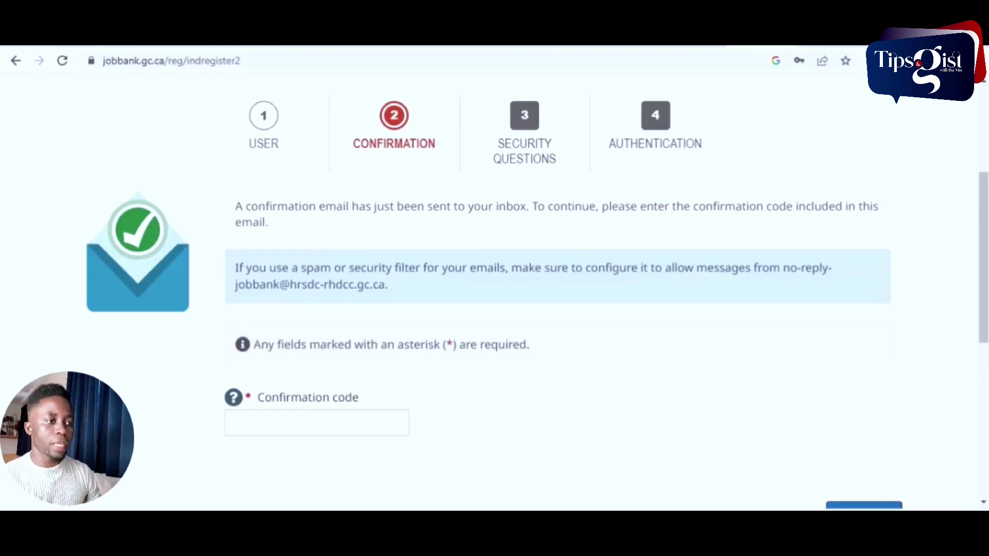
scroll(495, 278, "down", 3)
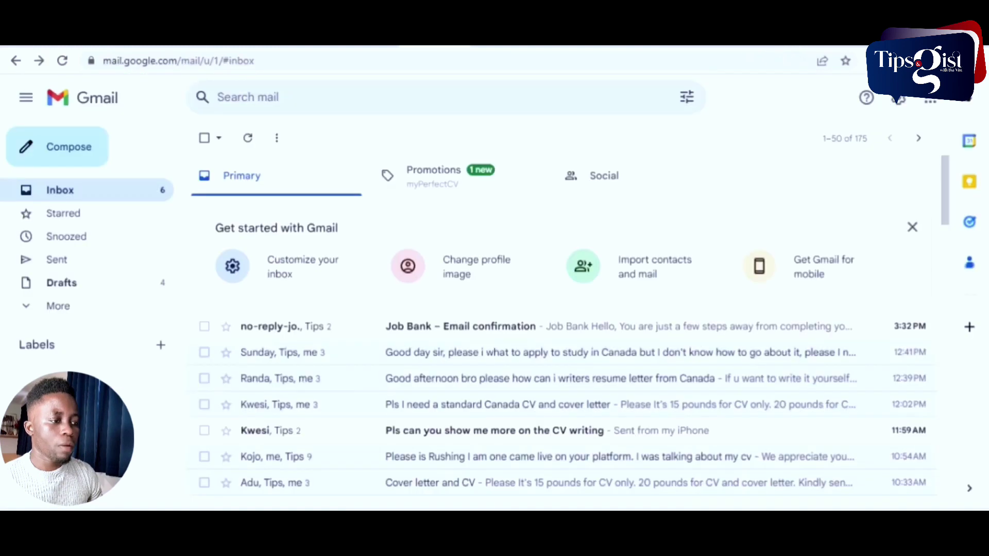
- Open the Job Bank – Email confirmation message in Gmail and select its confirmation code
left_click(554, 338)
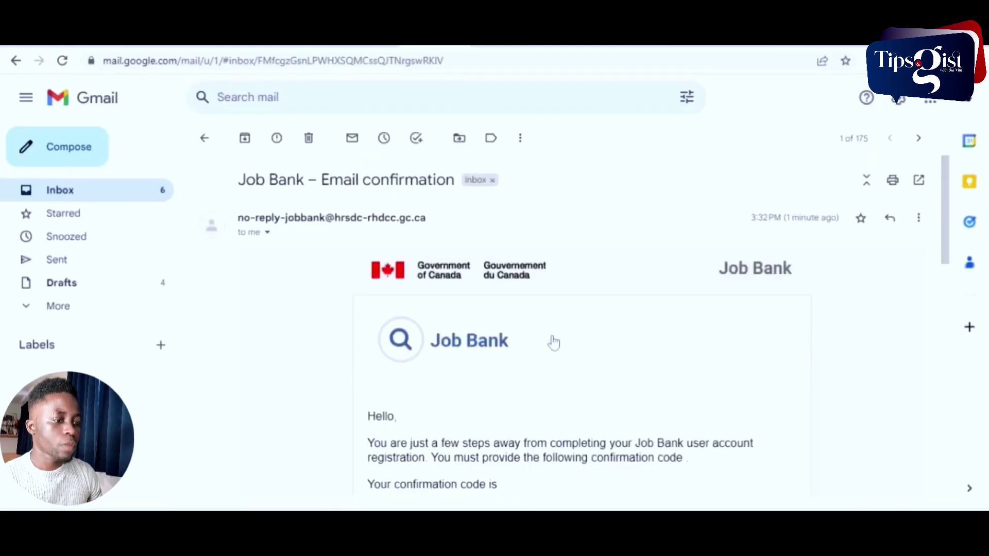
scroll(547, 348, "down", 4)
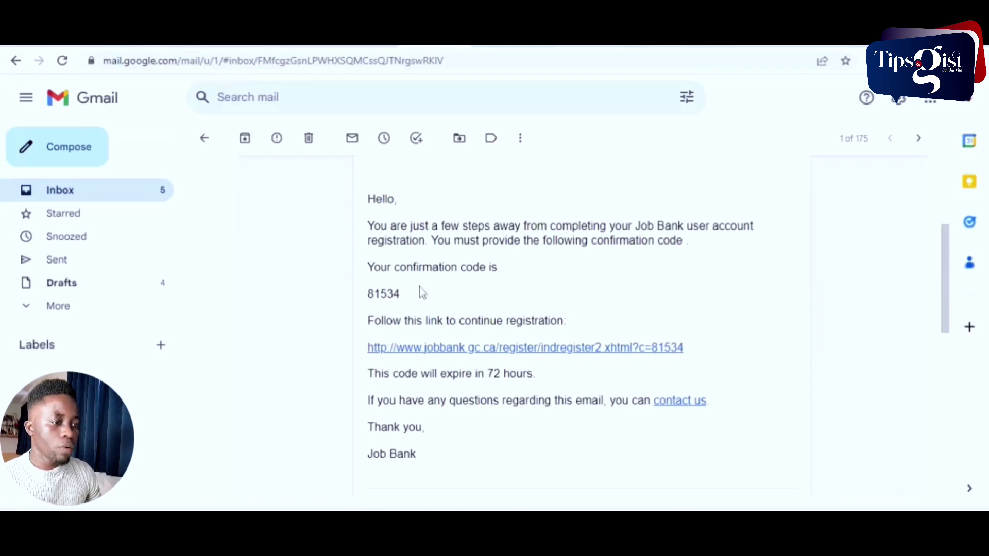
left_click_drag(403, 298, 367, 294)
key("ctrl+c")
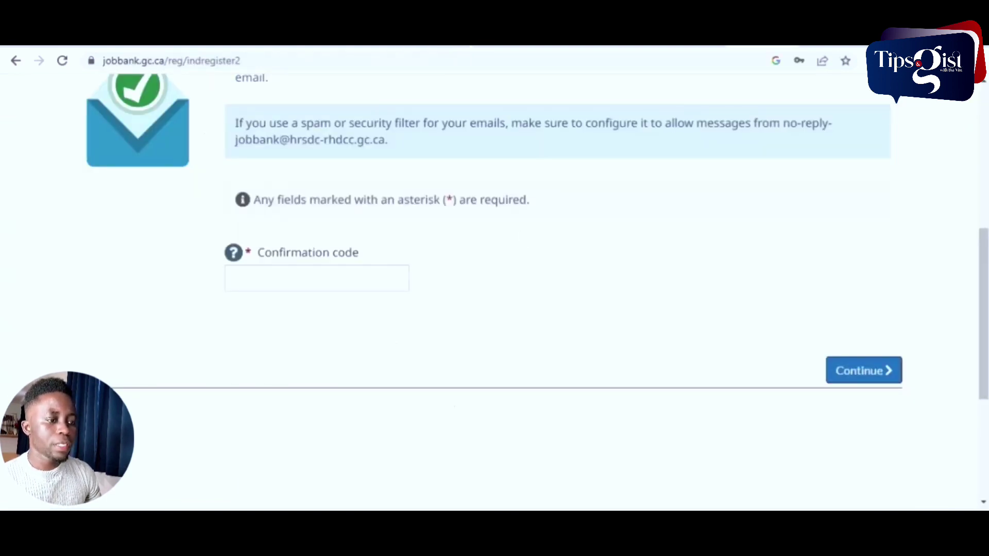
- Paste the emailed confirmation code into the Confirmation code field and submit it
left_click(275, 287)
key("ctrl+v")
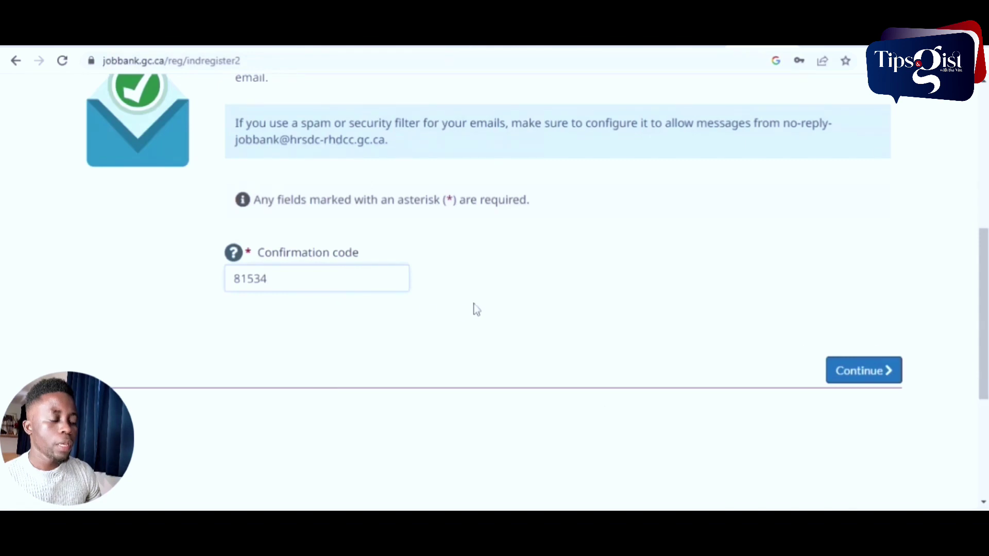
left_click(843, 380)
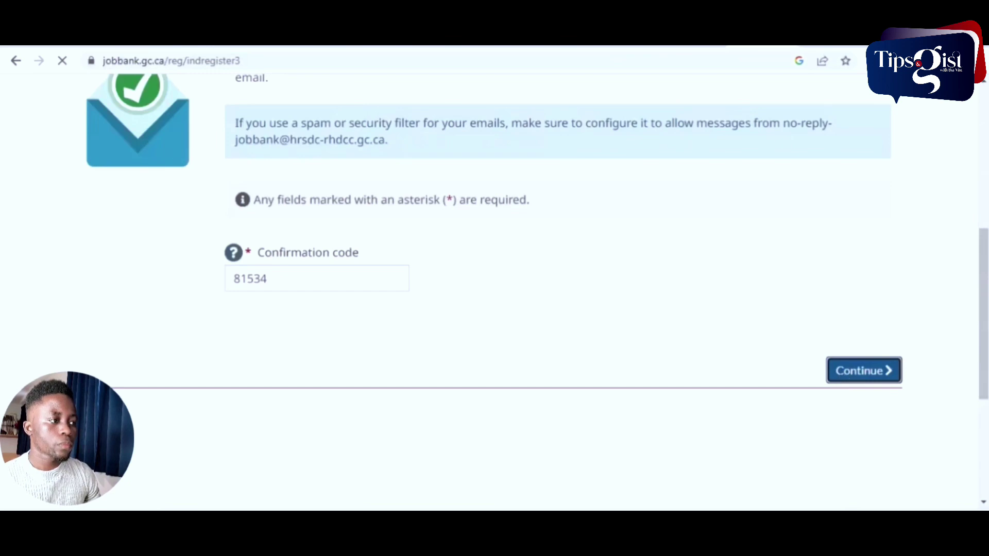
scroll(843, 380, "down", 4)
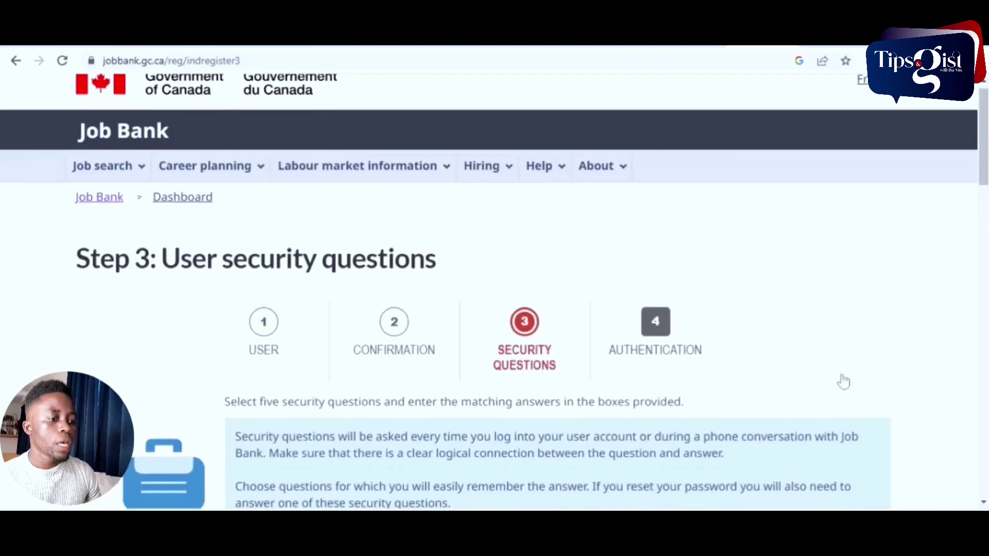
scroll(843, 382, "up", 1)
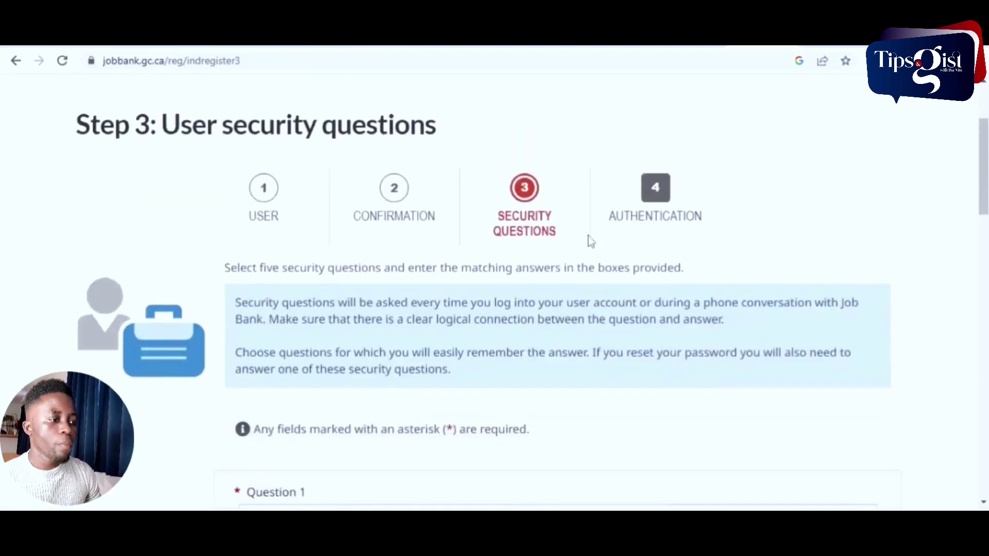
scroll(530, 236, "down", 2)
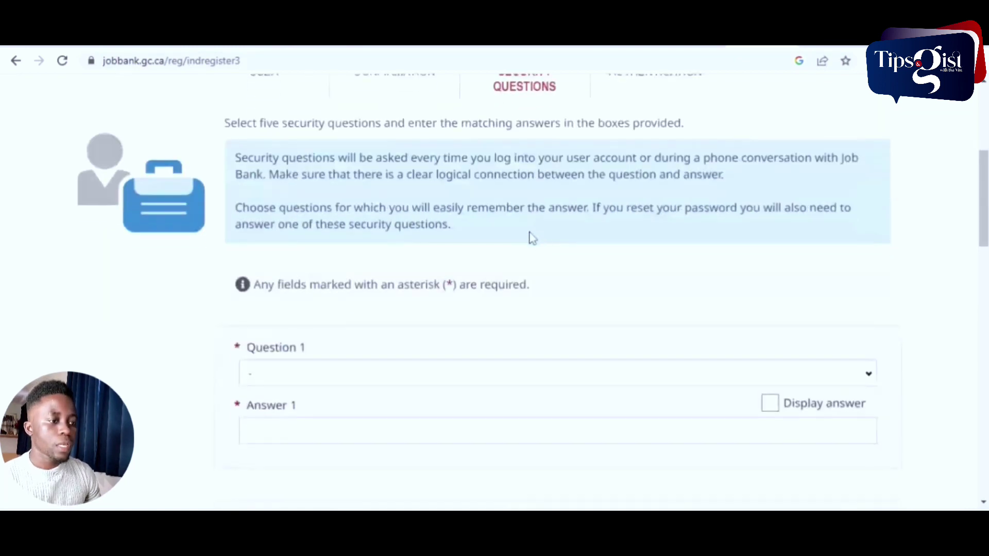
scroll(538, 241, "down", 2)
scroll(543, 243, "down", 10)
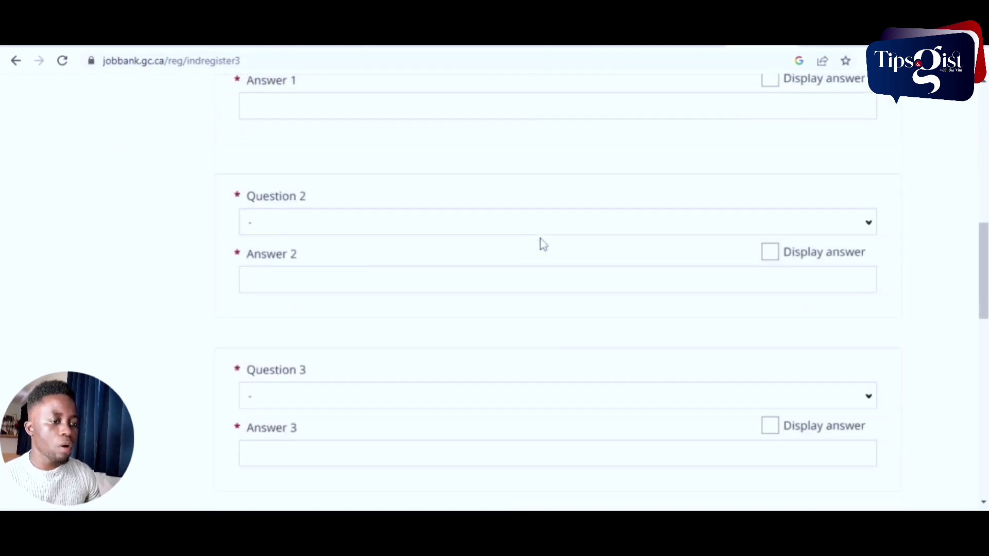
scroll(543, 243, "down", 4)
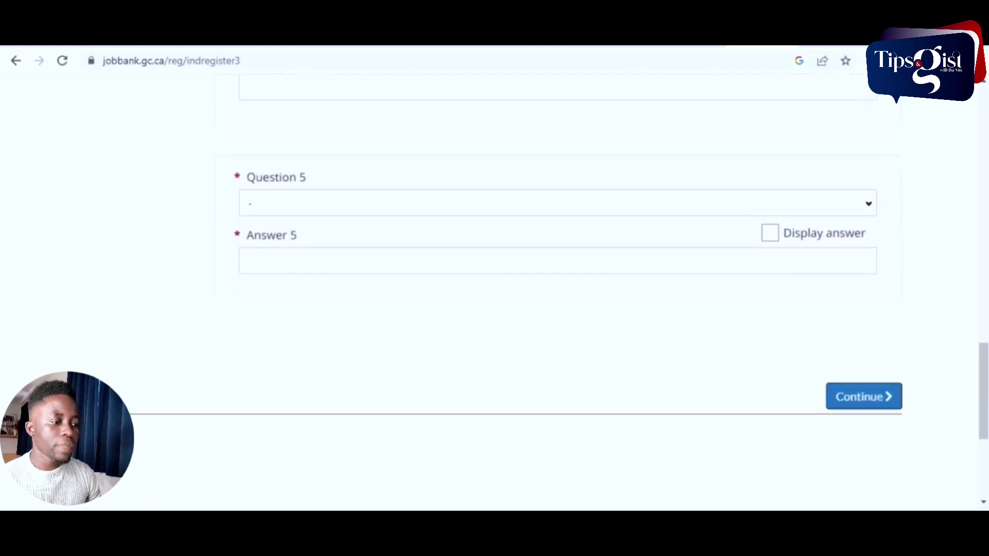
scroll(544, 243, "up", 6)
scroll(544, 243, "up", 8)
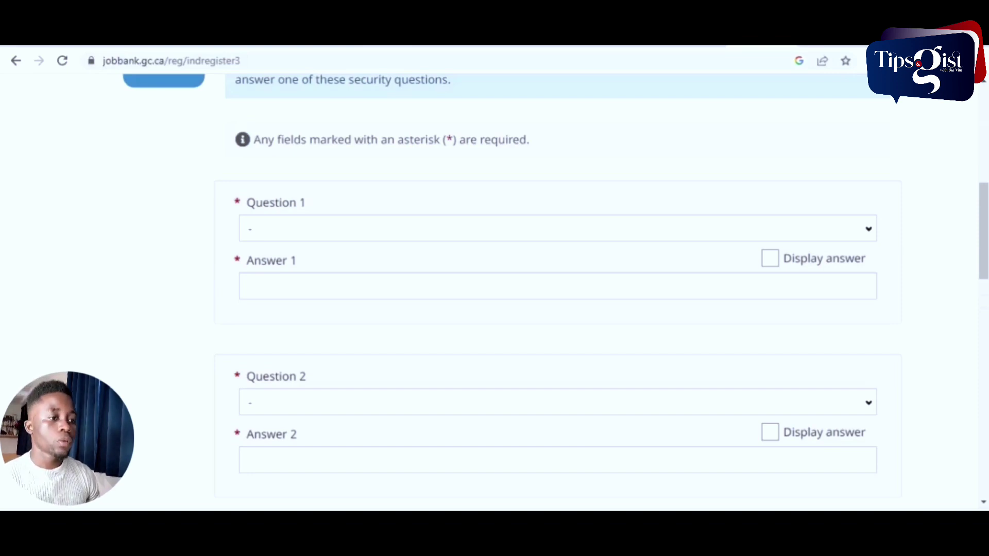
- Set Question 1 to mother's middle name, enter its answer and display it
left_click(541, 236)
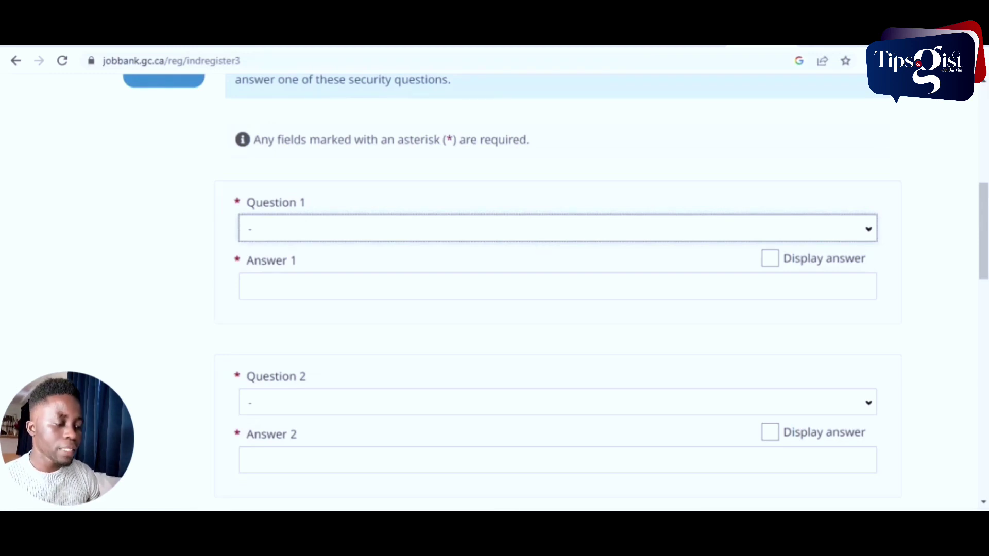
key("Down")
key("Return")
left_click(556, 287)
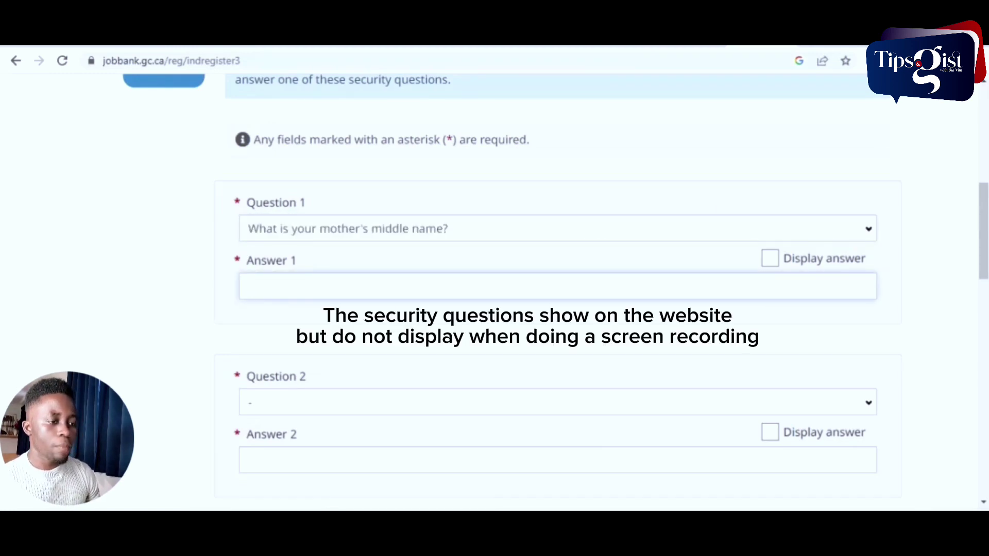
type("•••")
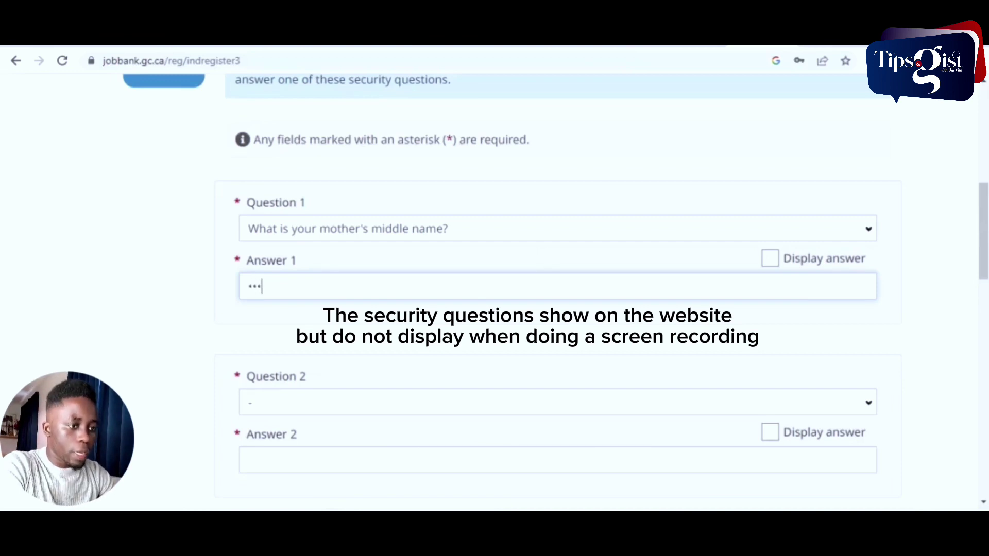
left_click(773, 259)
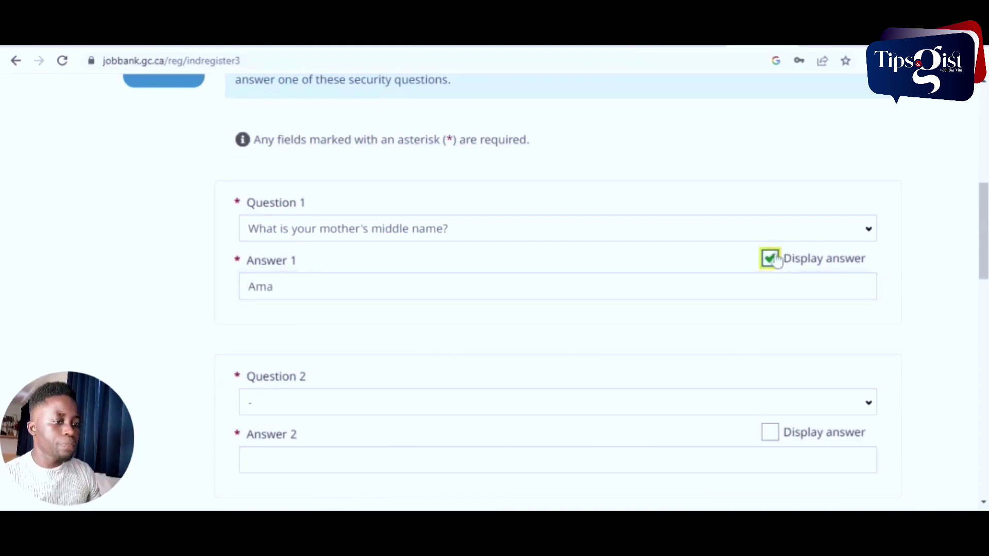
- Set Question 2 to father's middle name, enter its answer and display it
scroll(290, 255, "down", 2)
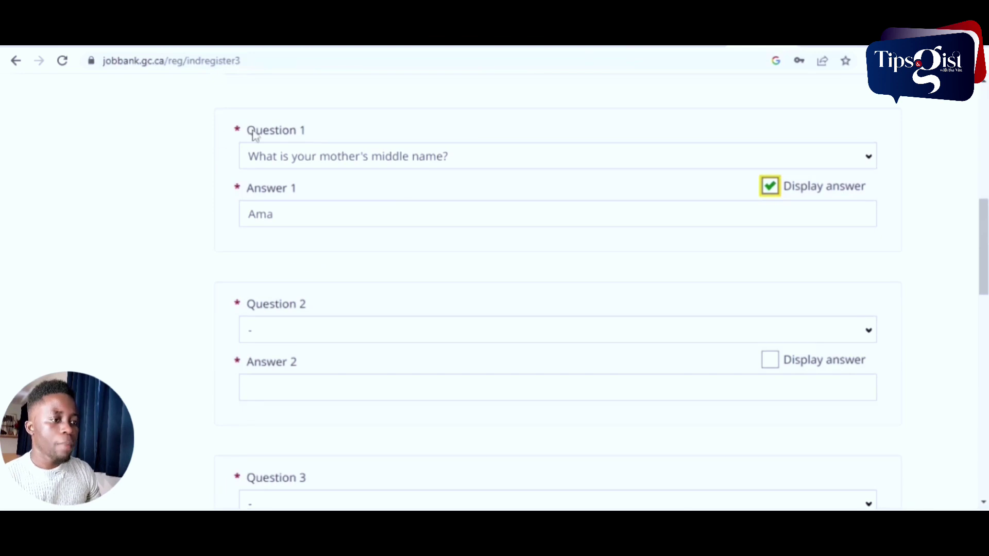
scroll(669, 303, "down", 2)
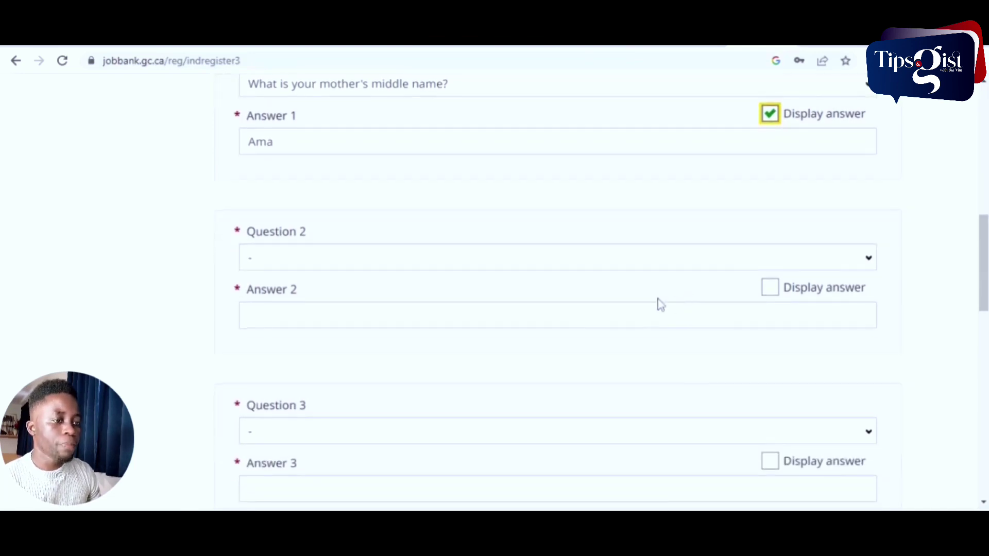
scroll(559, 294, "up", 2)
scroll(561, 295, "down", 2)
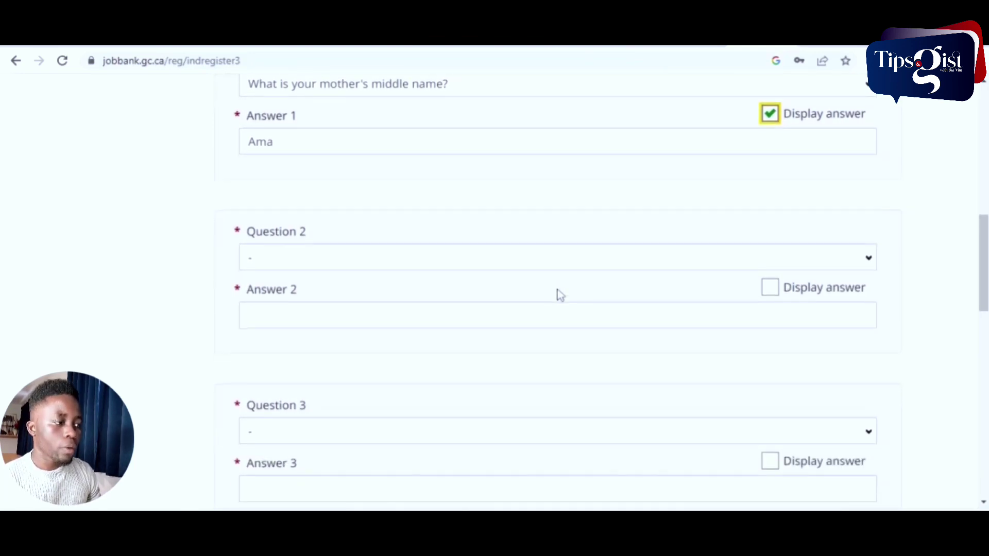
left_click(713, 256)
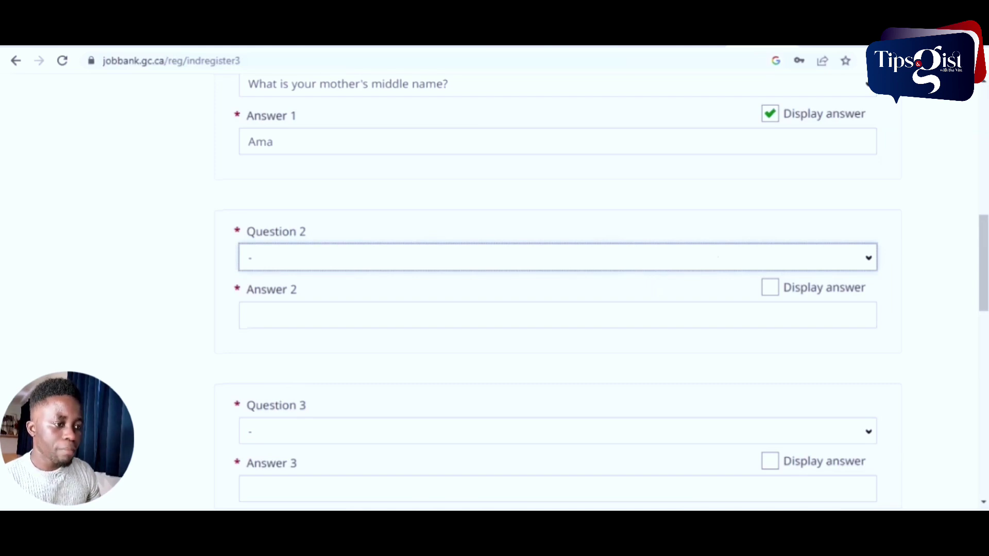
left_click(329, 270)
left_click(557, 316)
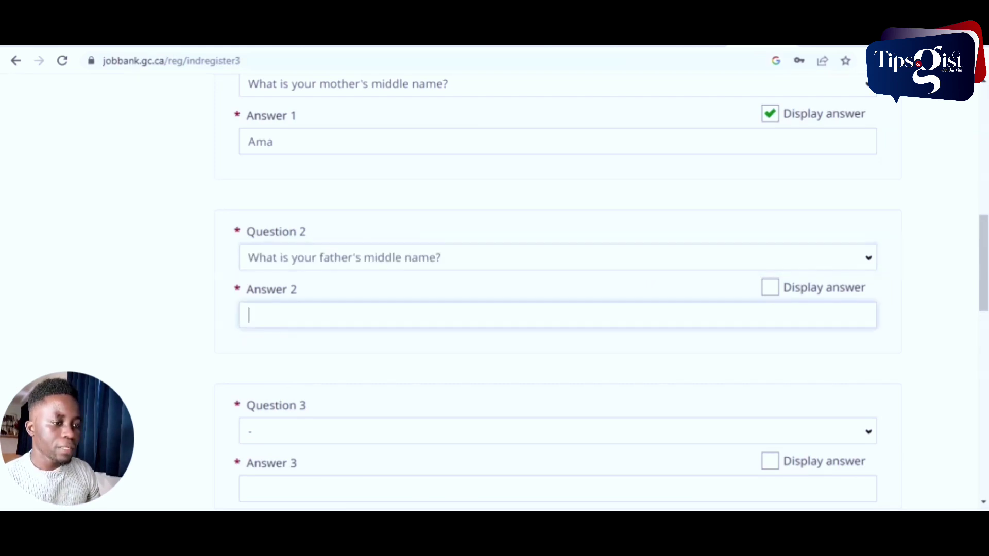
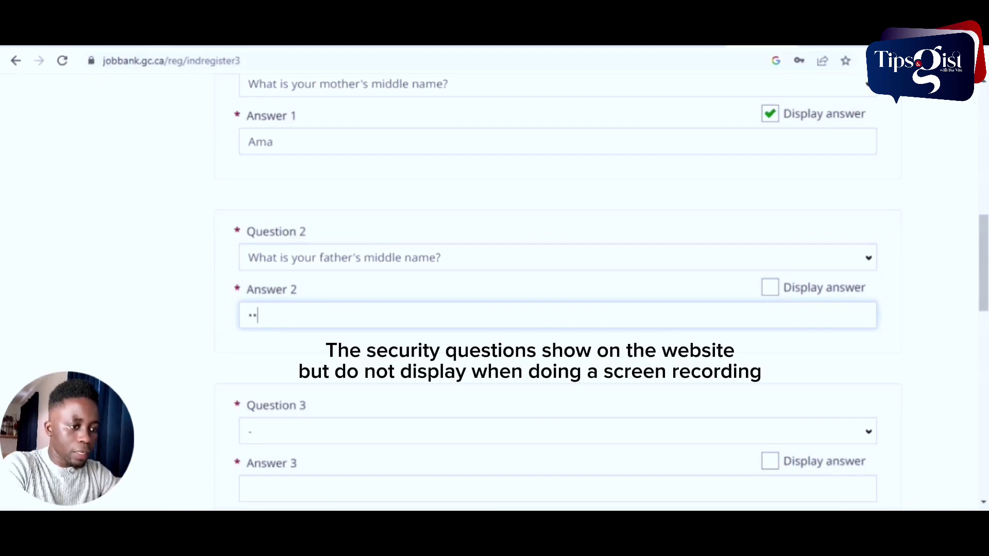
left_click(770, 288)
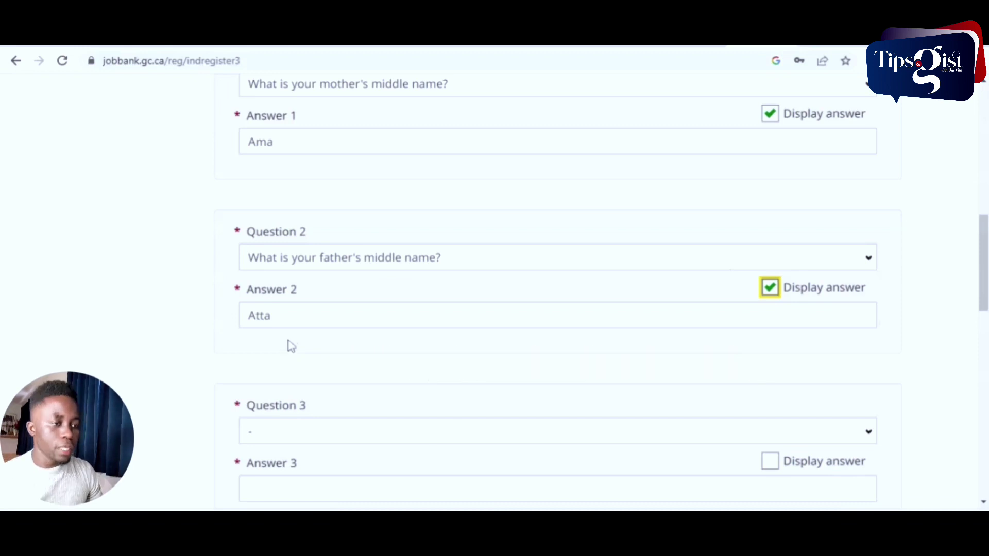
scroll(288, 344, "down", 1)
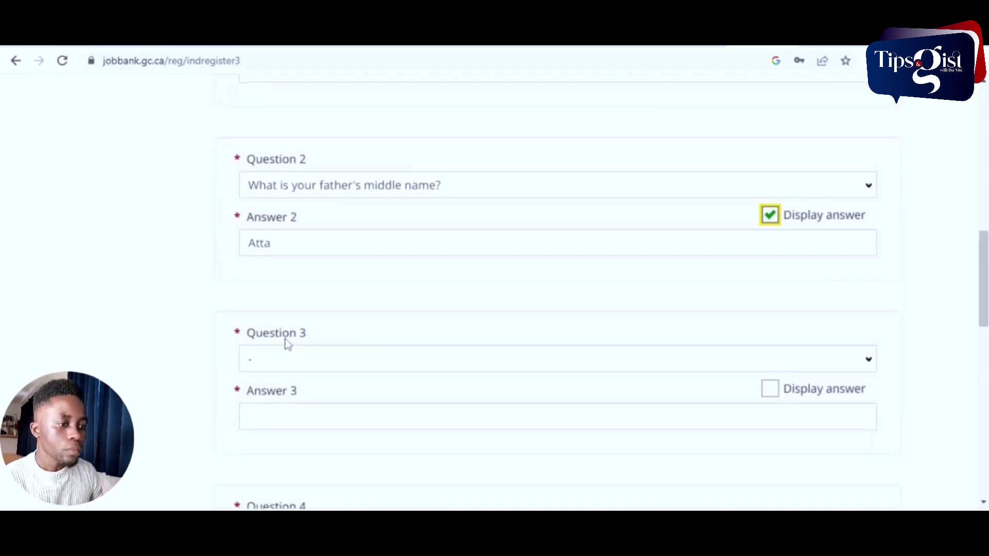
- Set Question 3 to first love's first name and enter its answer, correcting the last letter
scroll(287, 344, "down", 1)
scroll(302, 290, "down", 1)
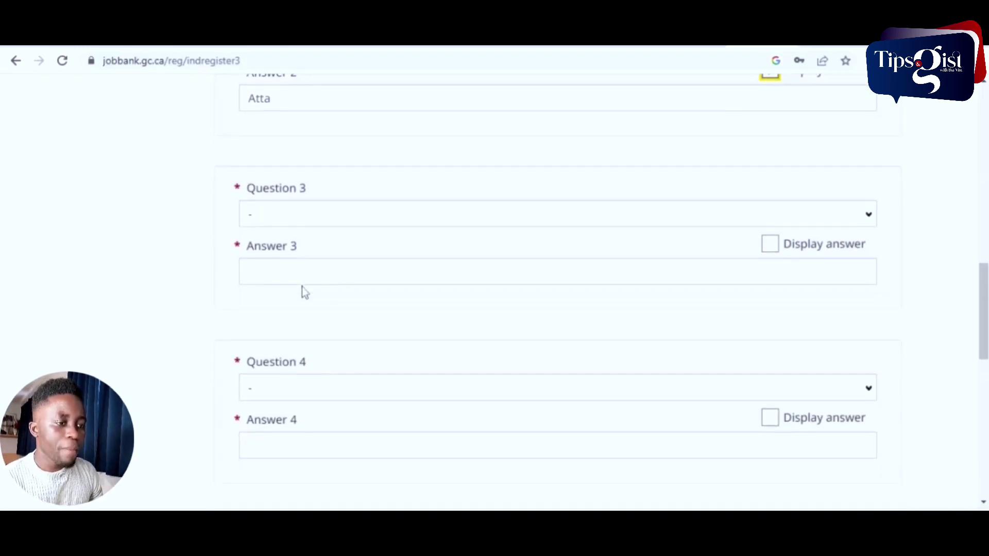
left_click(304, 226)
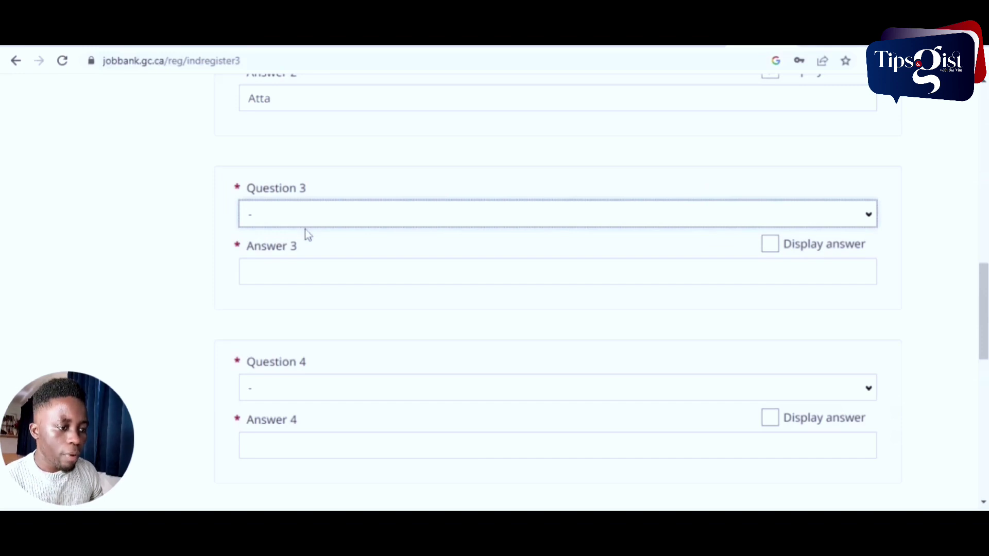
left_click(344, 377)
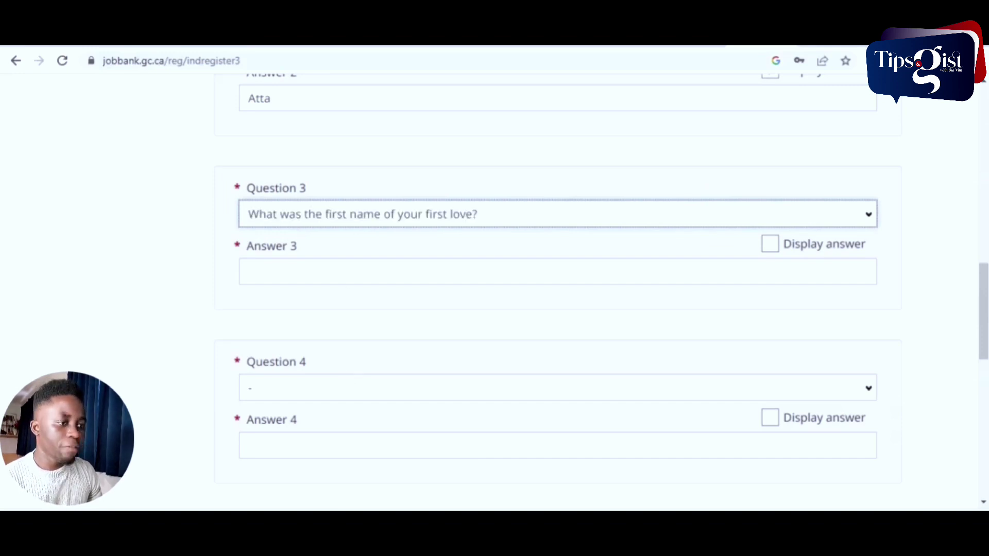
left_click(249, 272)
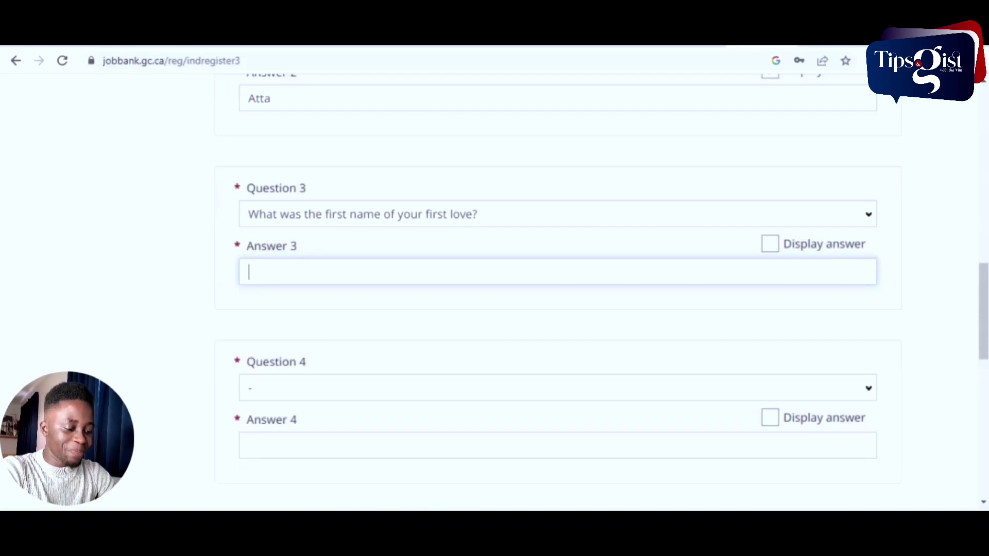
type("*****")
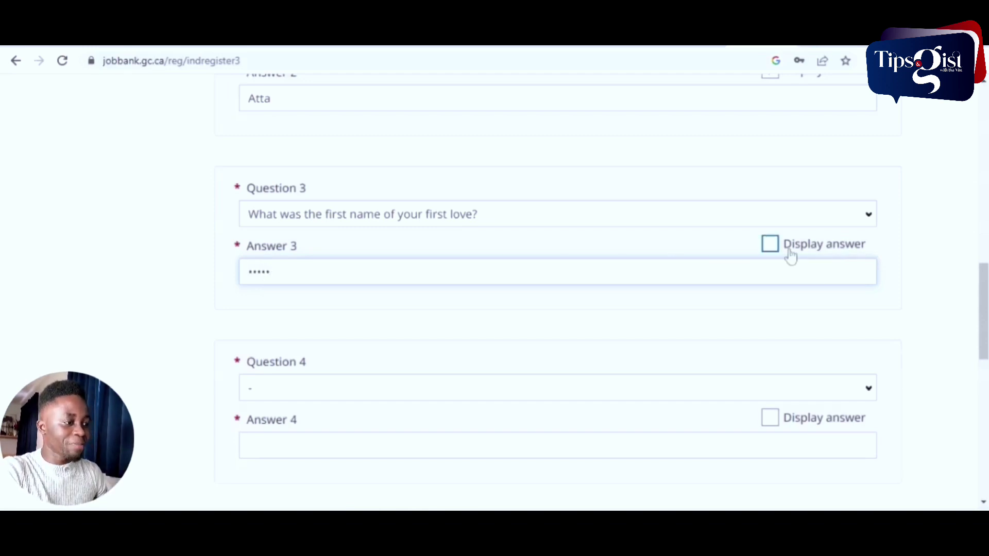
left_click(770, 244)
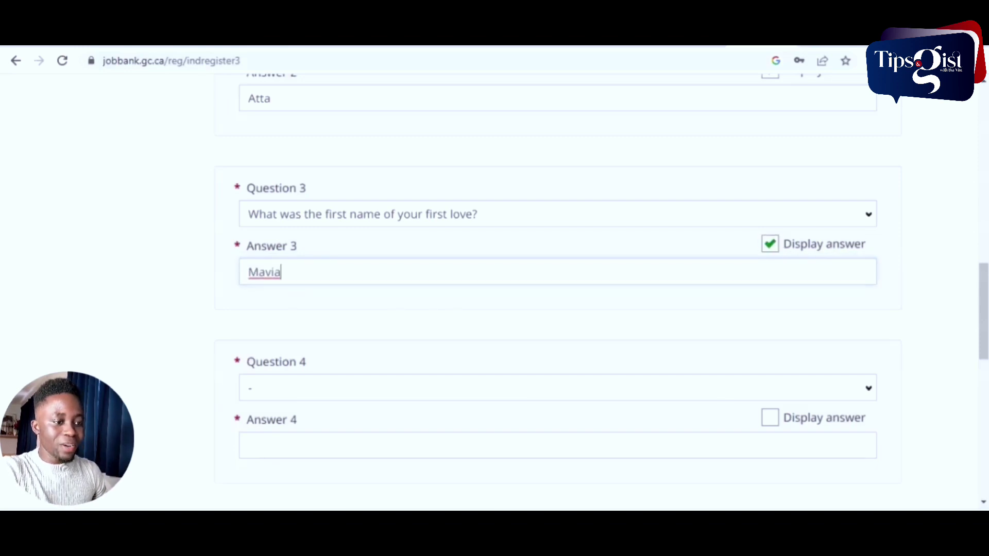
left_click(285, 273)
key("BackSpace")
type("s")
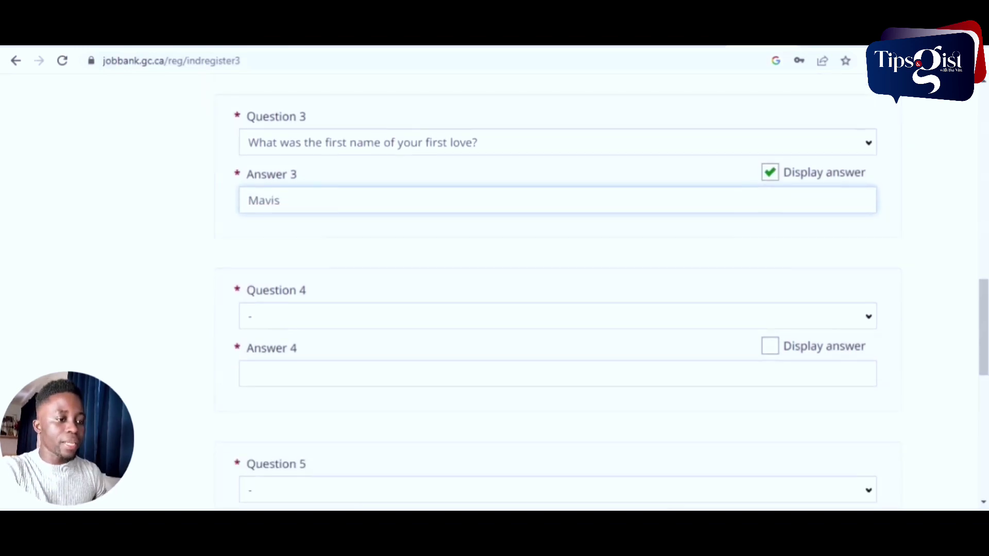
- Set Question 4 to first manager's first name, enter its answer and display it
scroll(316, 287, "down", 1)
scroll(317, 287, "down", 2)
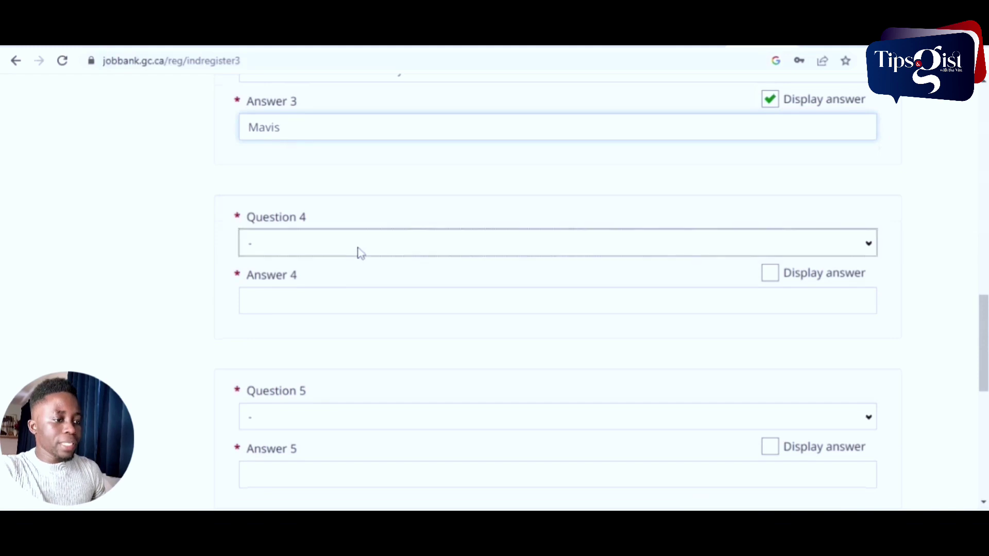
left_click(358, 252)
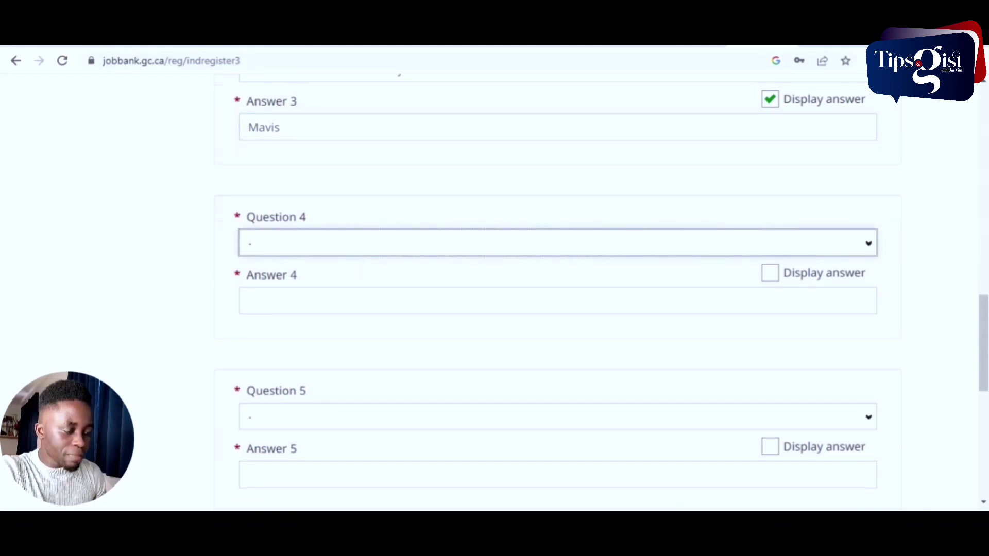
key("Return")
left_click(368, 311)
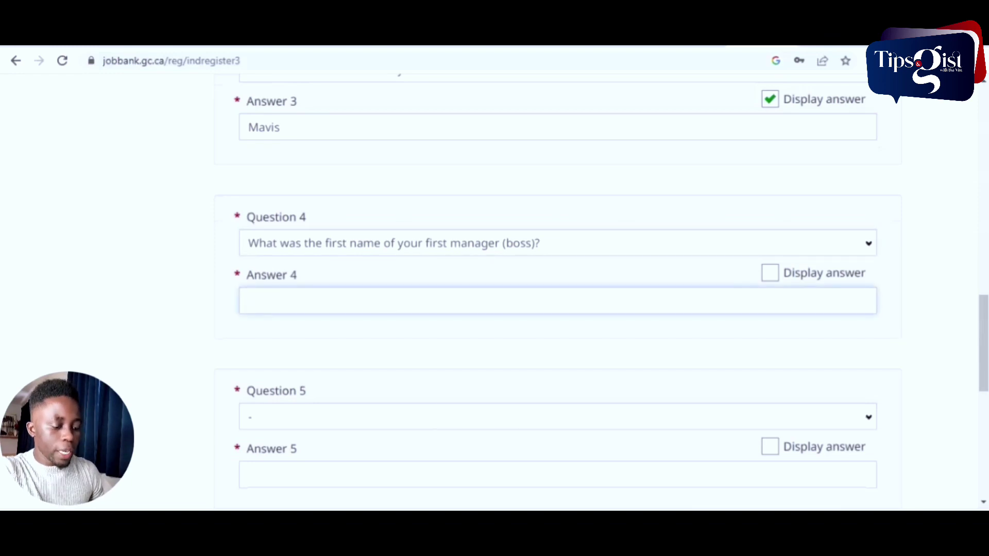
type("••••••")
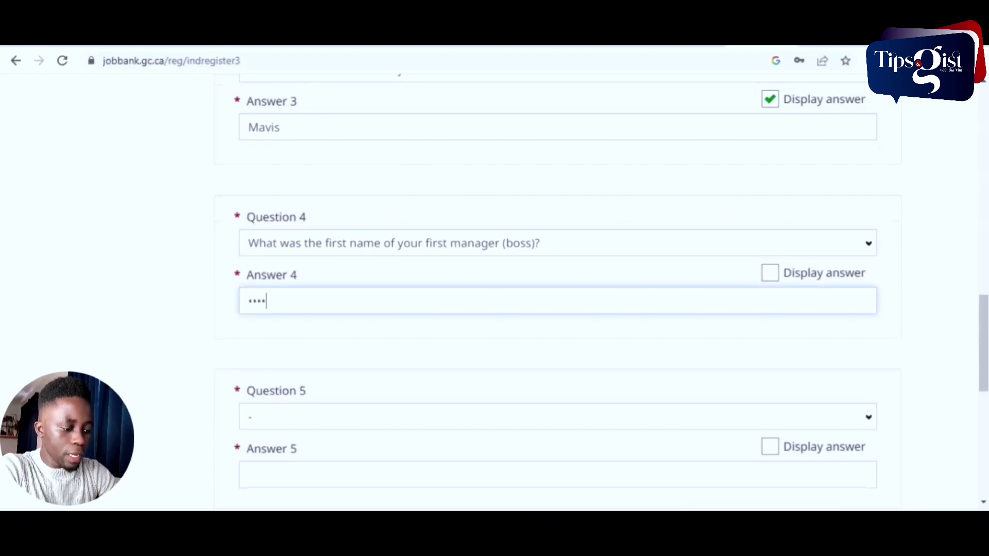
type("•")
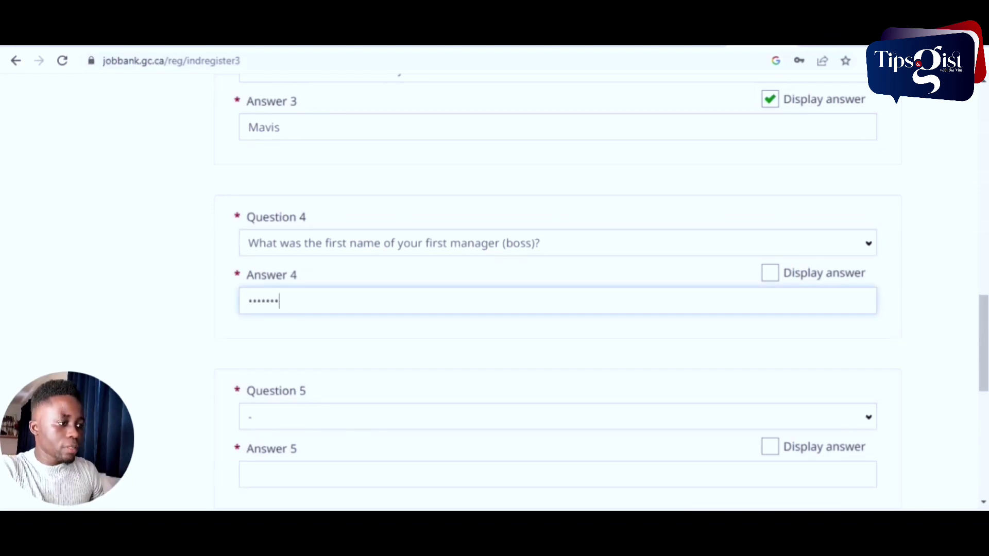
left_click(770, 274)
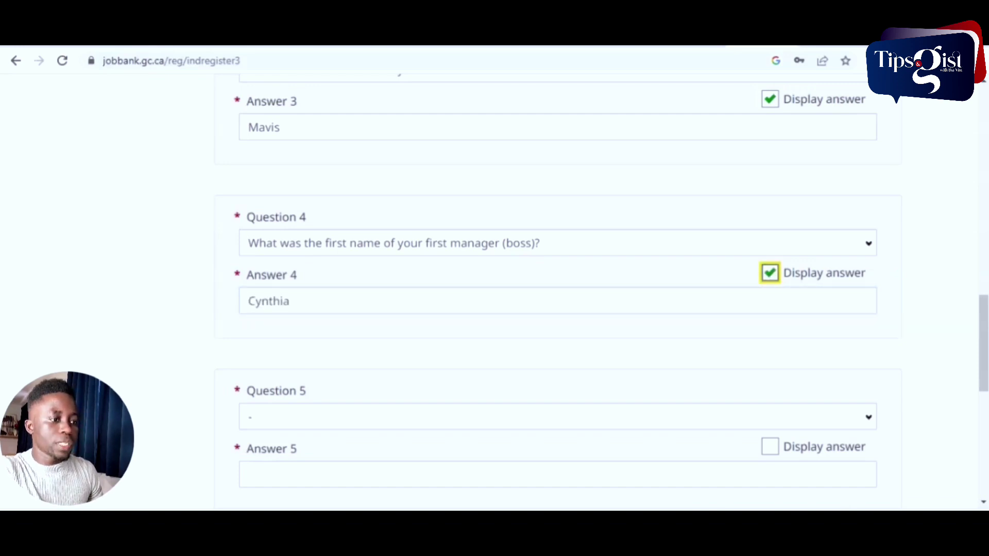
- Set Question 5 to oldest nephew's first name, enter its answer and review all five answers
scroll(379, 292, "down", 1)
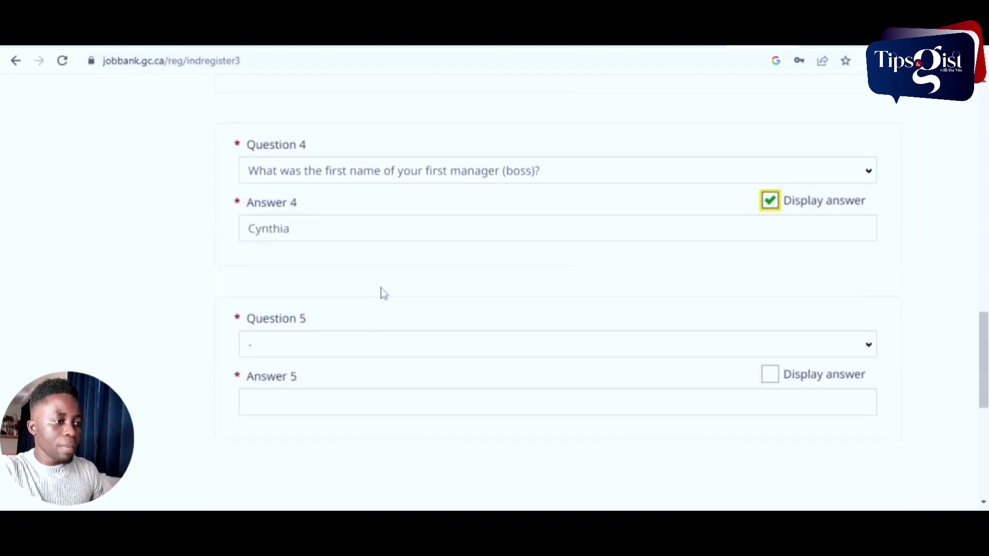
scroll(495, 286, "down", 1)
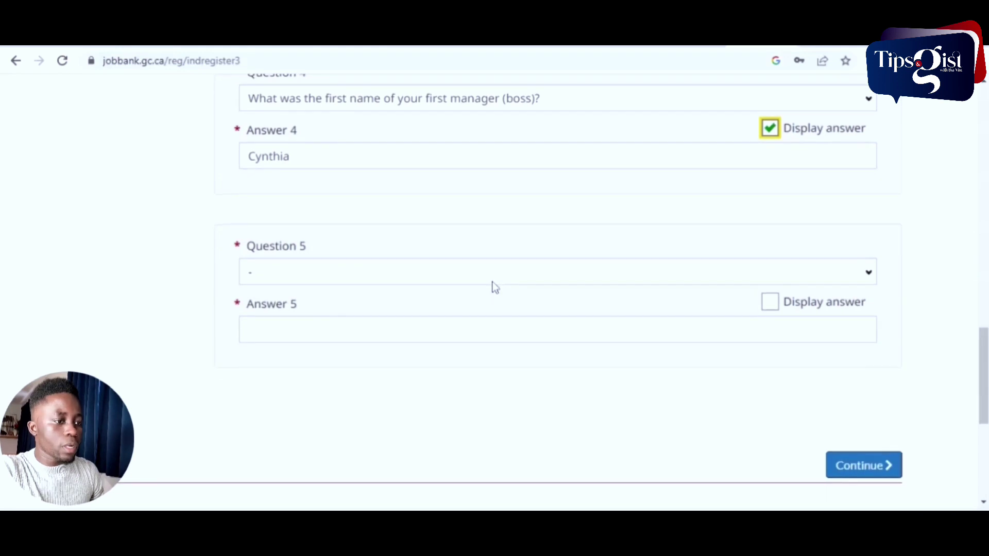
scroll(494, 286, "down", 1)
left_click(488, 208)
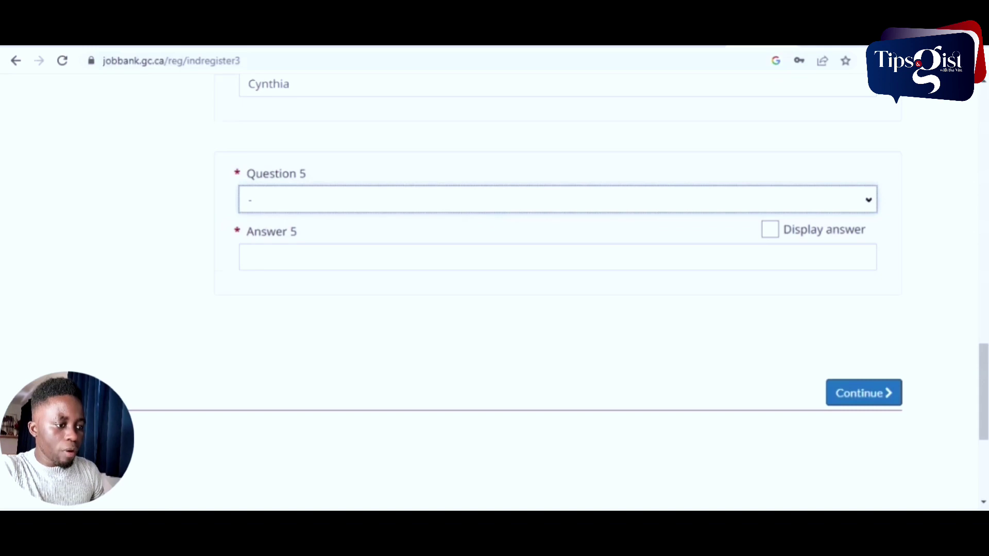
left_click(302, 236)
left_click(304, 258)
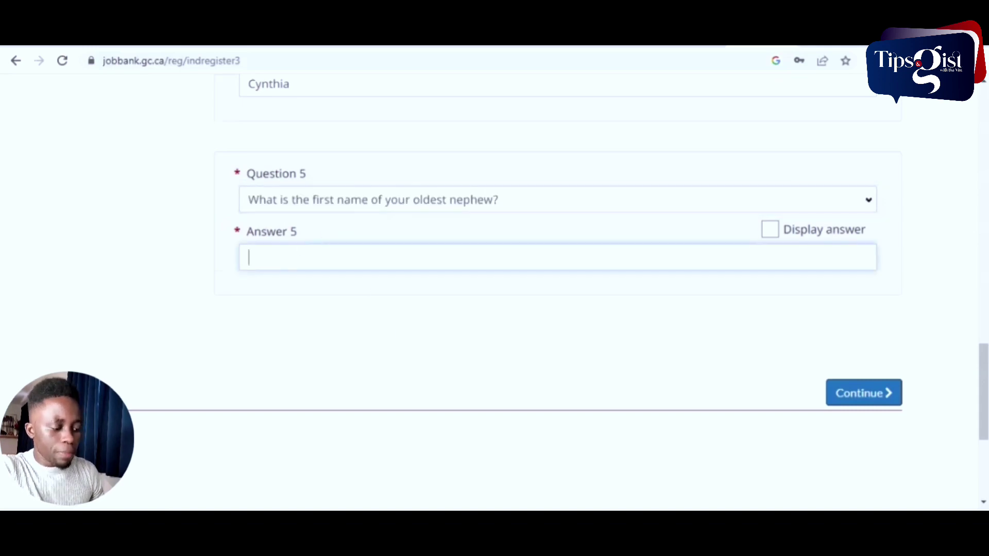
type("*****")
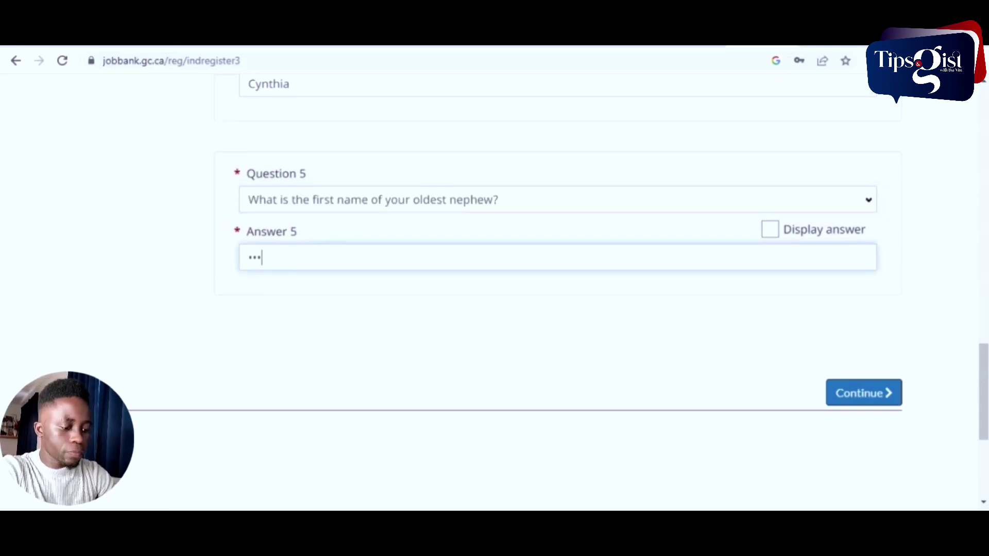
type("*")
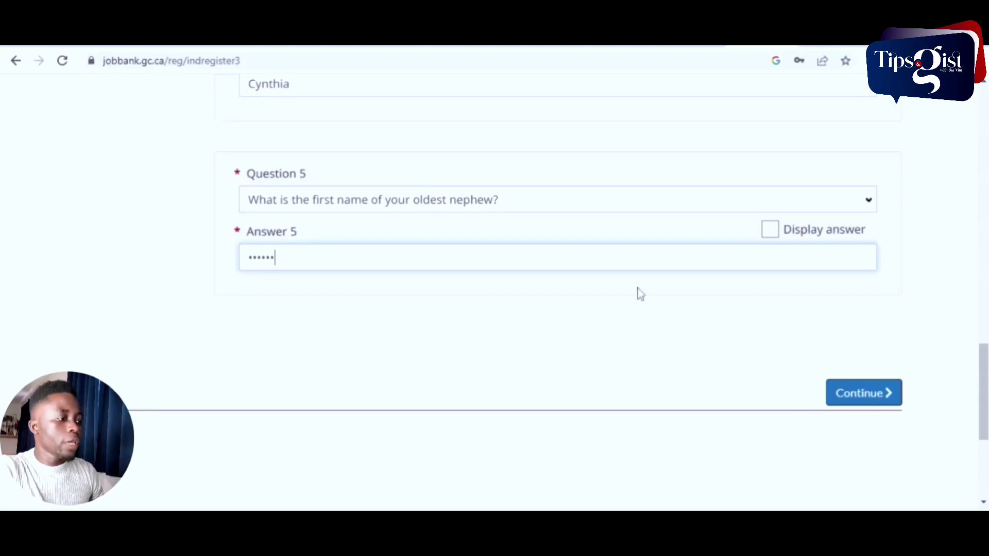
left_click(771, 231)
scroll(702, 307, "down", 1)
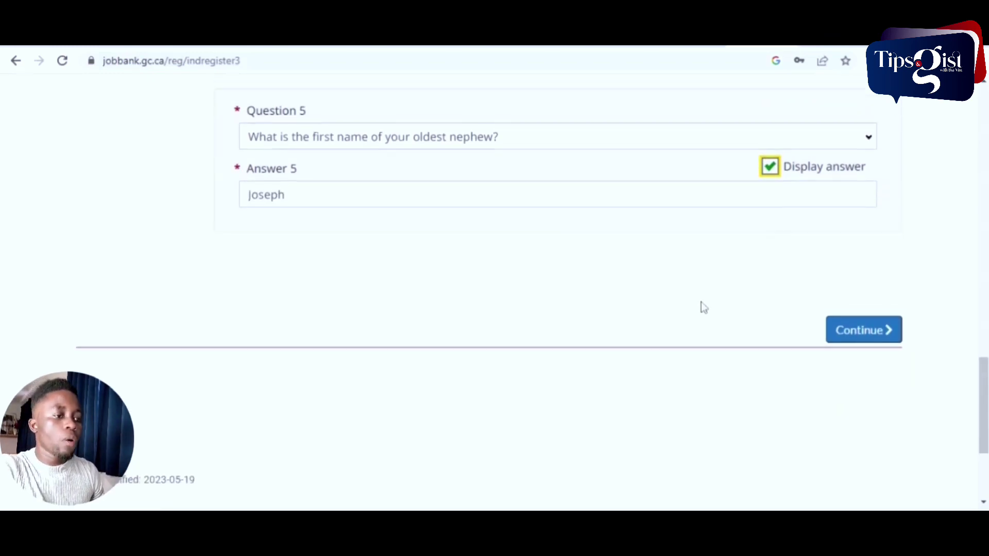
scroll(702, 307, "up", 10)
scroll(701, 302, "up", 7)
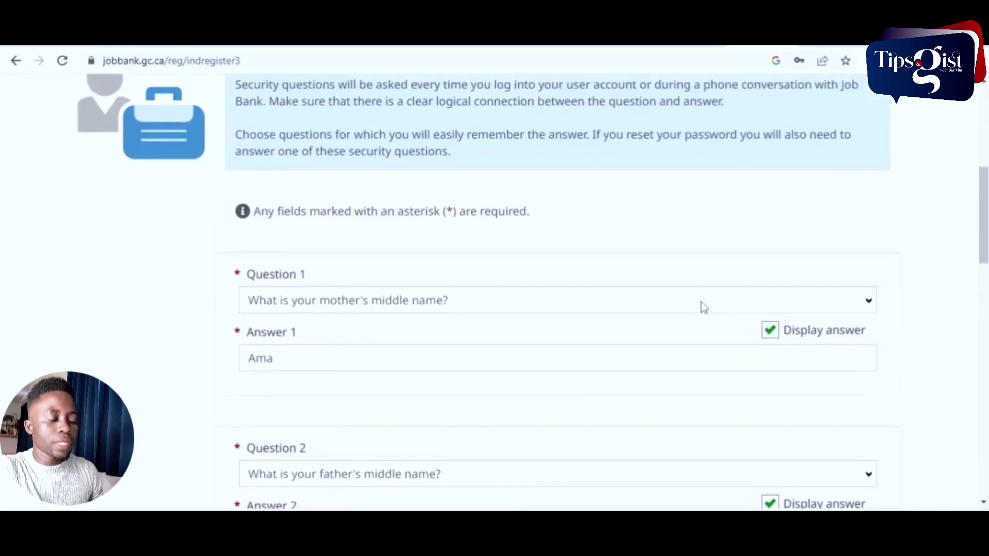
scroll(703, 307, "down", 3)
scroll(704, 307, "down", 7)
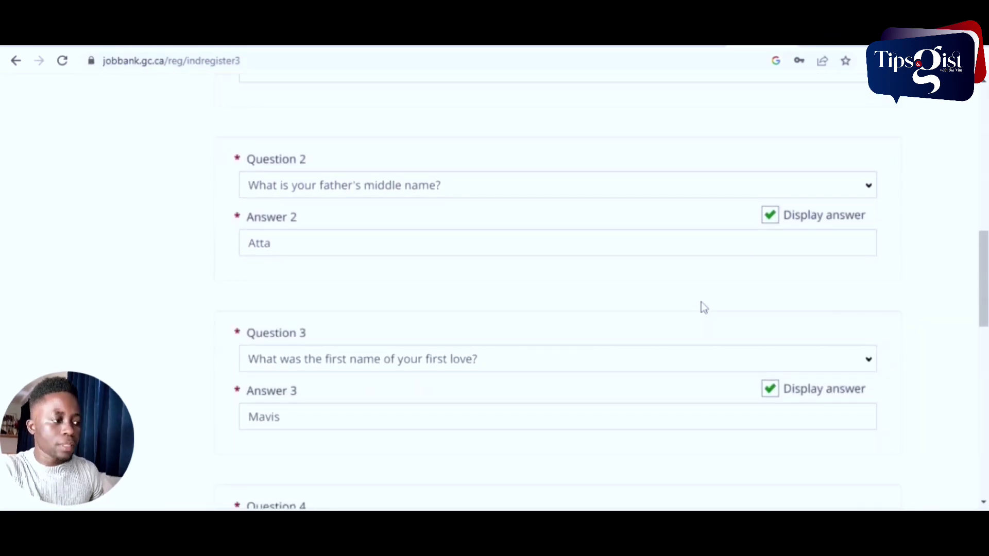
scroll(704, 308, "down", 6)
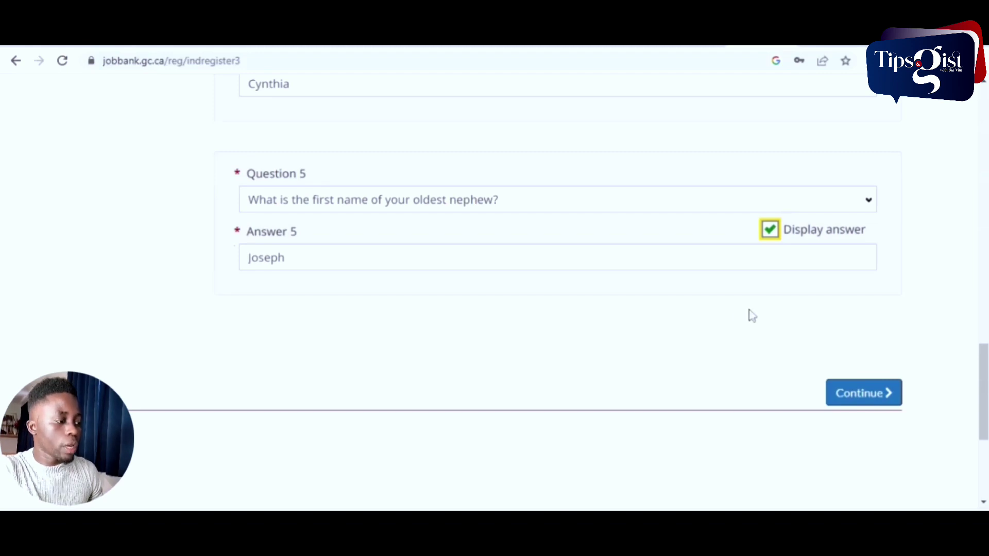
- Submit the security answers and review the empty Step 4 title, name and postal code fields
left_click(858, 396)
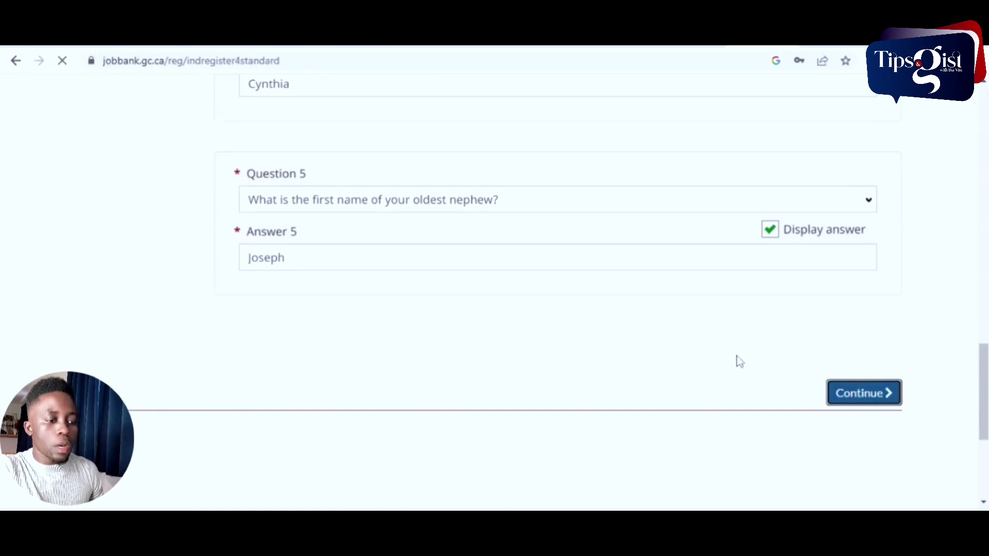
scroll(740, 362, "down", 2)
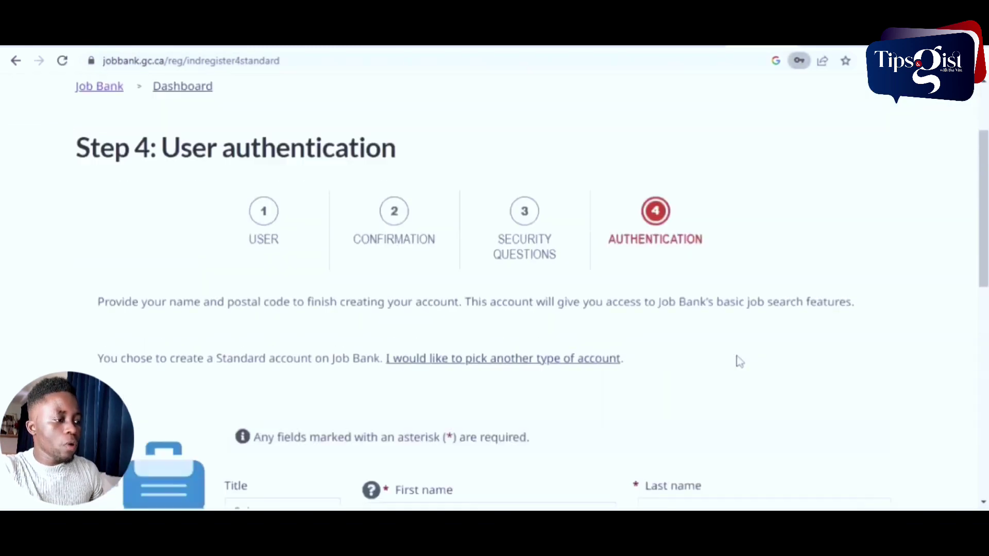
scroll(740, 362, "down", 1)
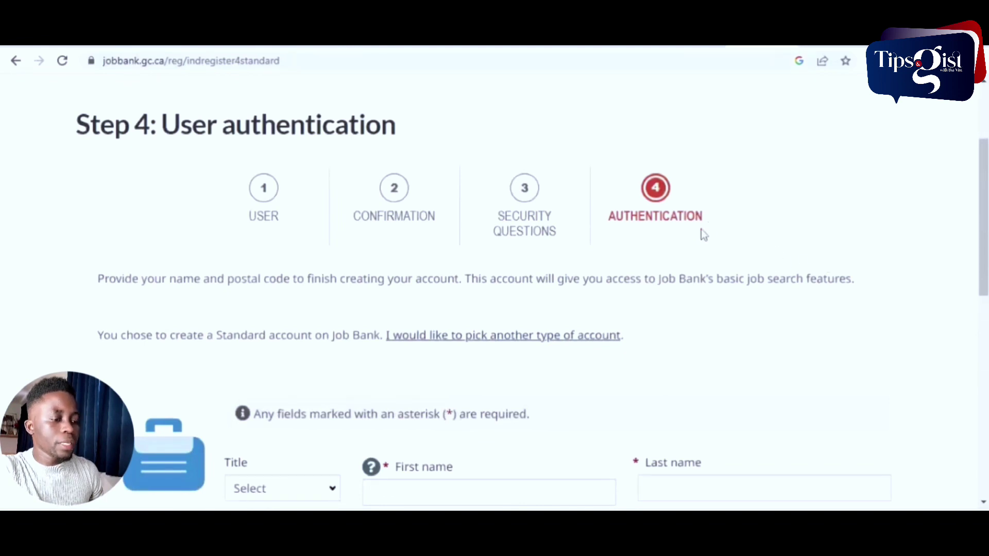
scroll(704, 235, "down", 3)
scroll(702, 230, "down", 3)
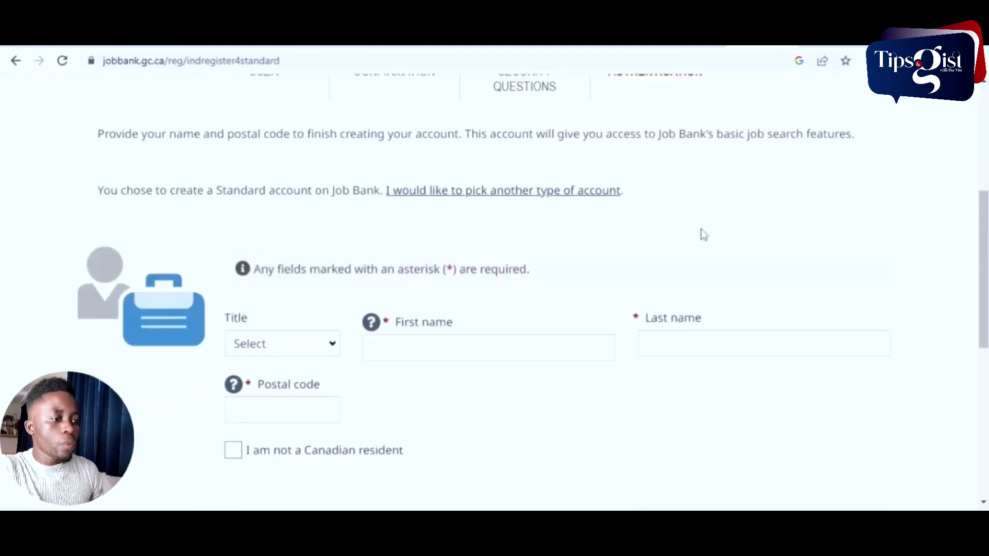
scroll(702, 234, "up", 3)
scroll(585, 293, "down", 3)
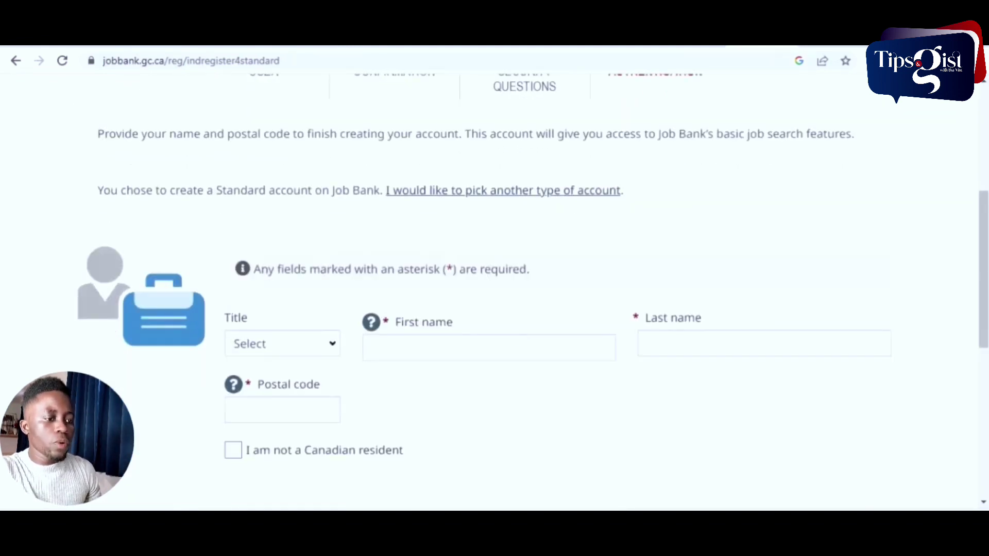
scroll(259, 327, "down", 3)
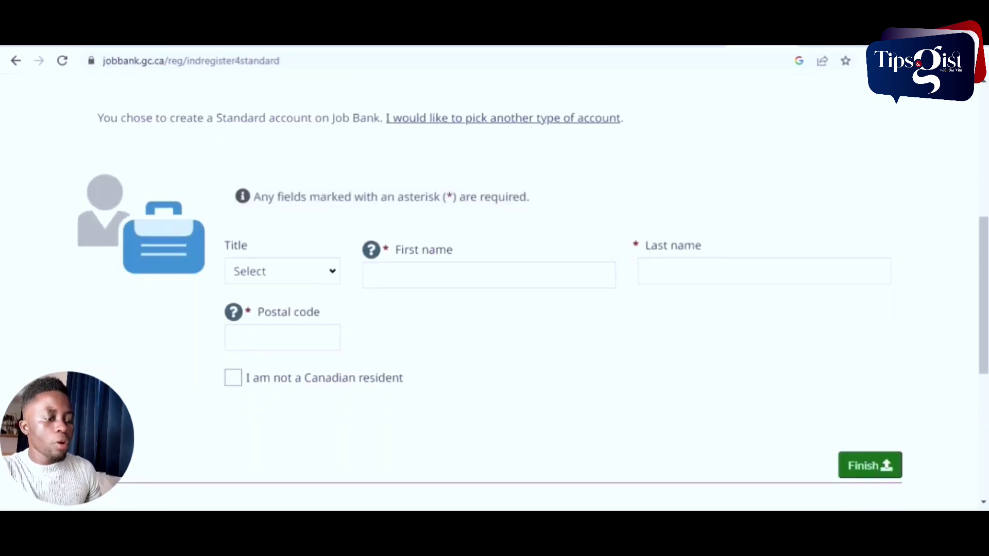
scroll(283, 274, "down", 3)
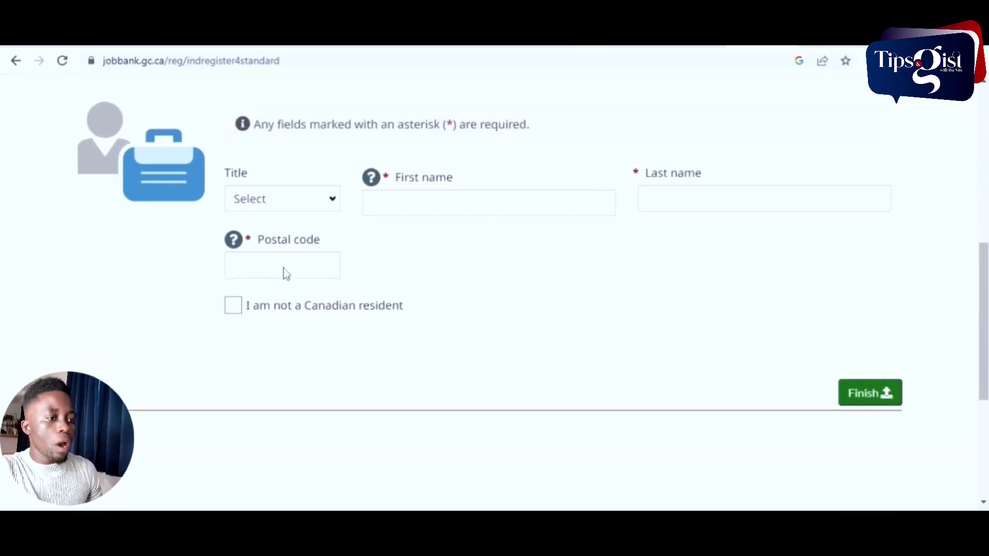
scroll(282, 274, "up", 6)
scroll(283, 268, "down", 3)
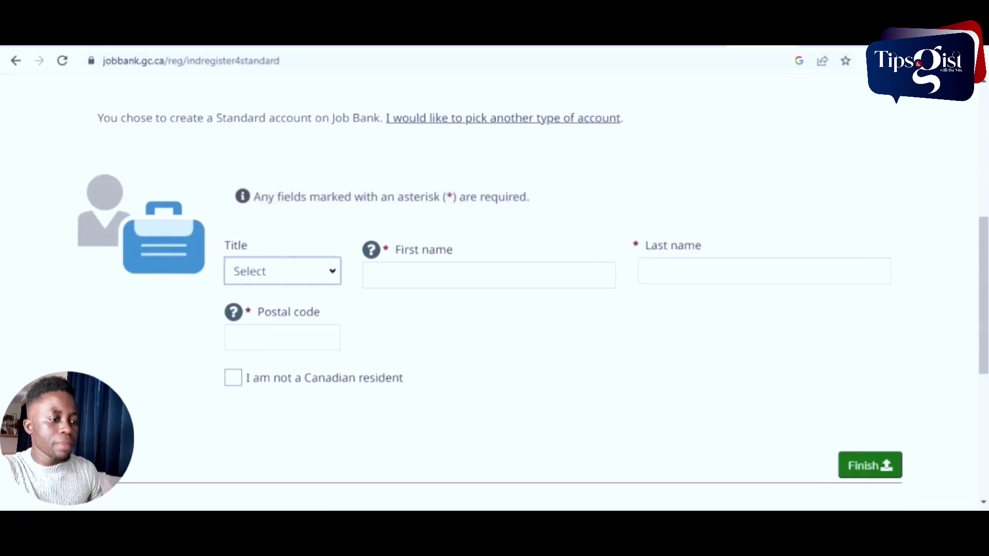
- Choose the title Mr. and enter the user's first and last name
left_click(289, 293)
left_click(402, 278)
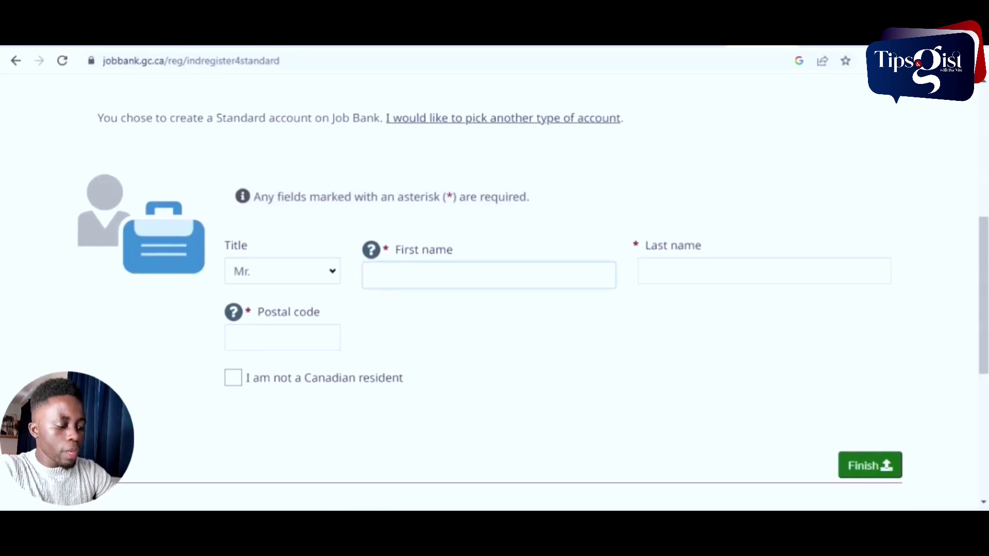
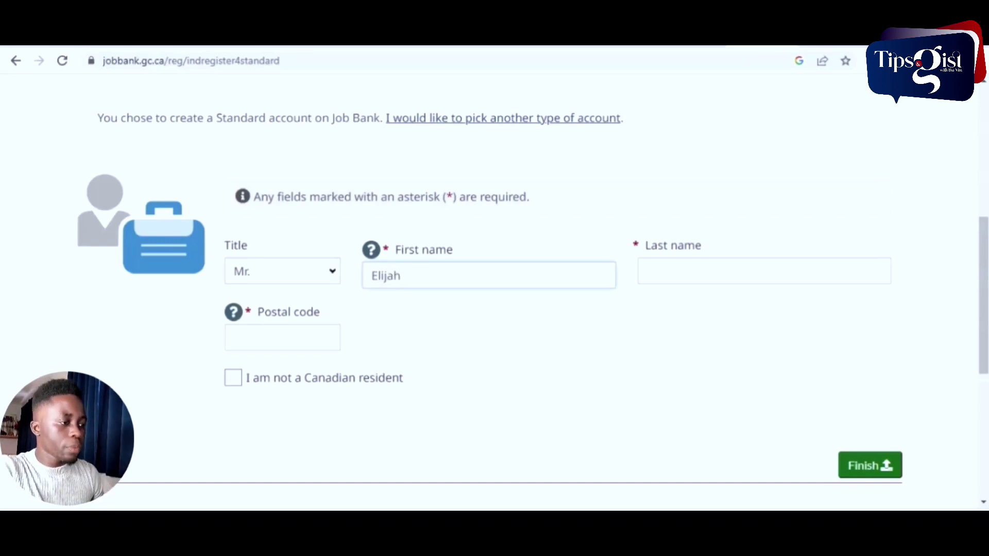
left_click(764, 271)
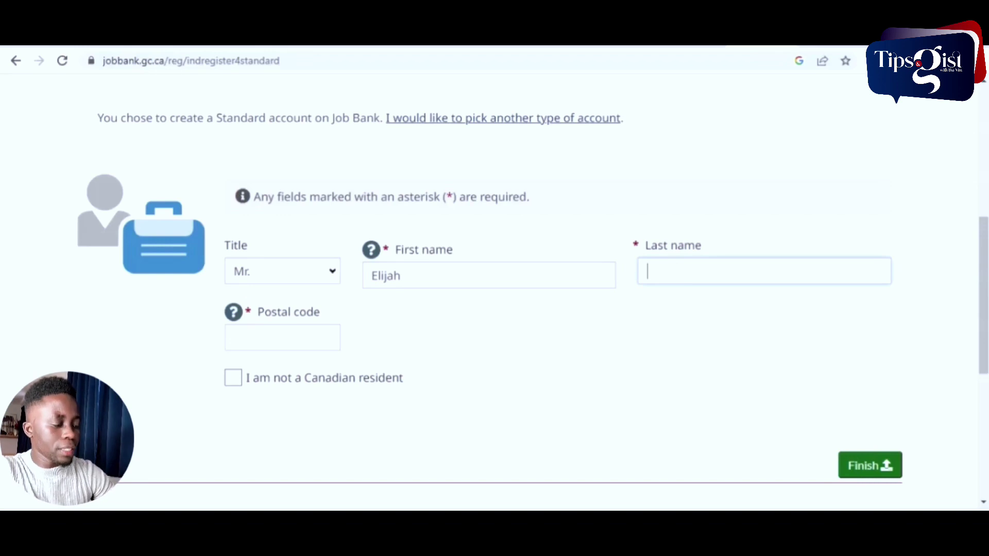
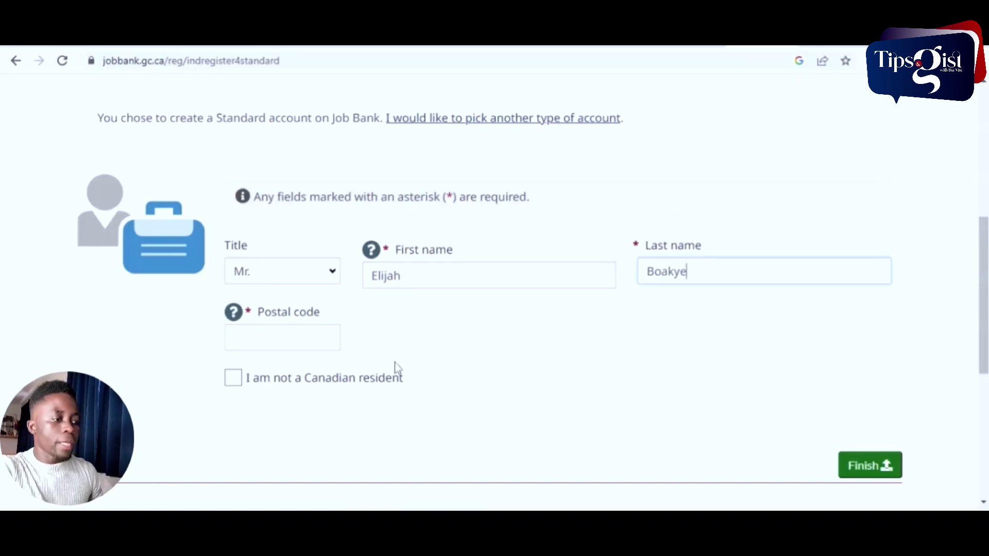
left_click(407, 362)
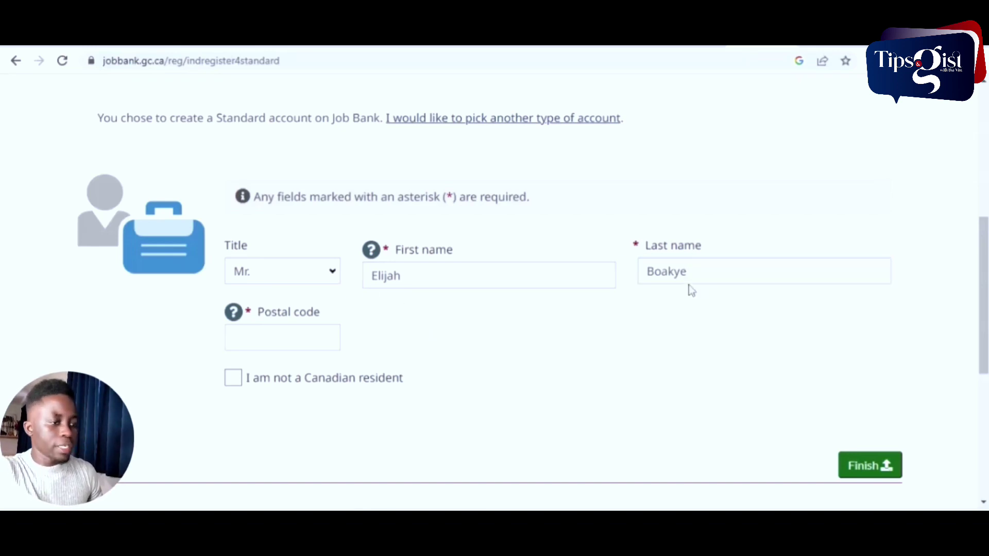
- Declare 'I am not a Canadian resident' and submit the form to finish registration
scroll(688, 285, "down", 1)
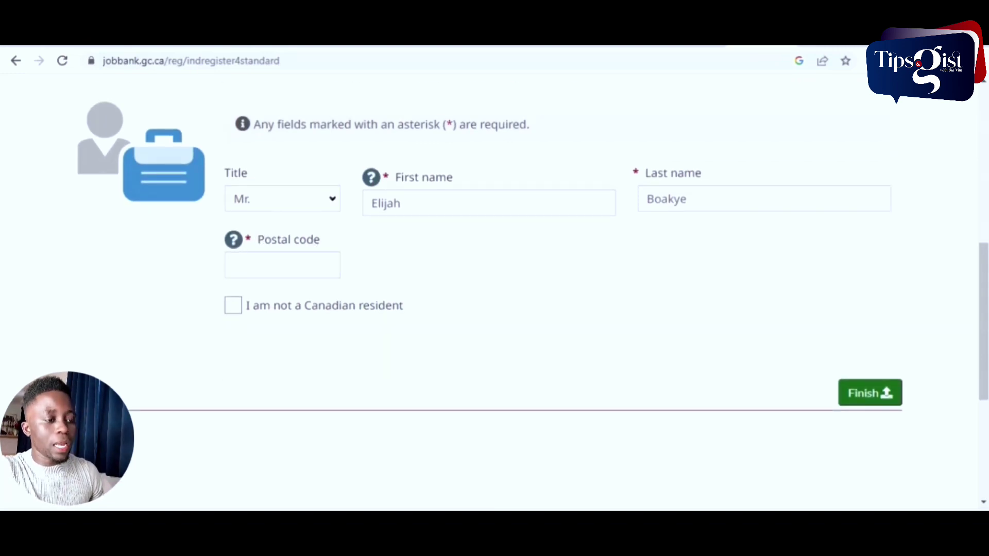
left_click(234, 312)
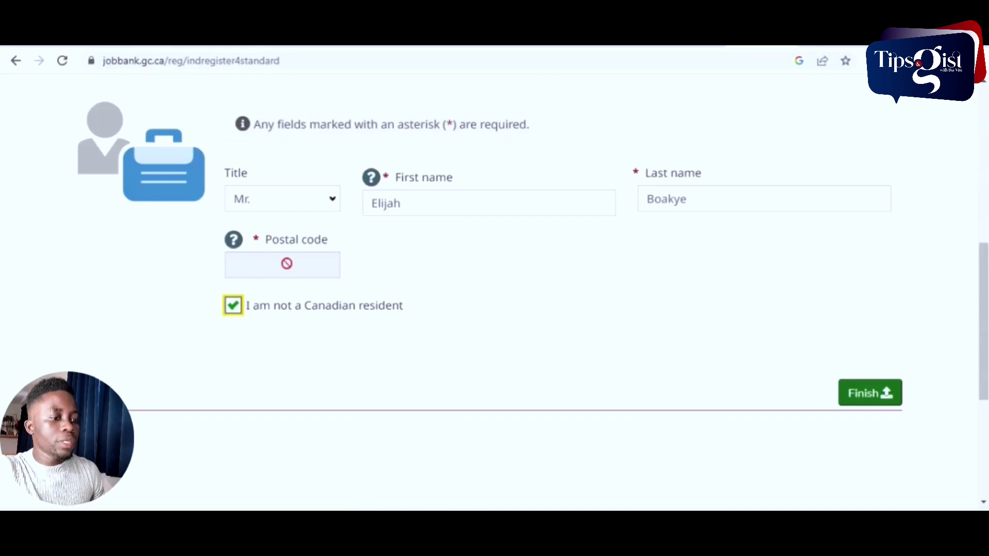
left_click(235, 309)
left_click(283, 265)
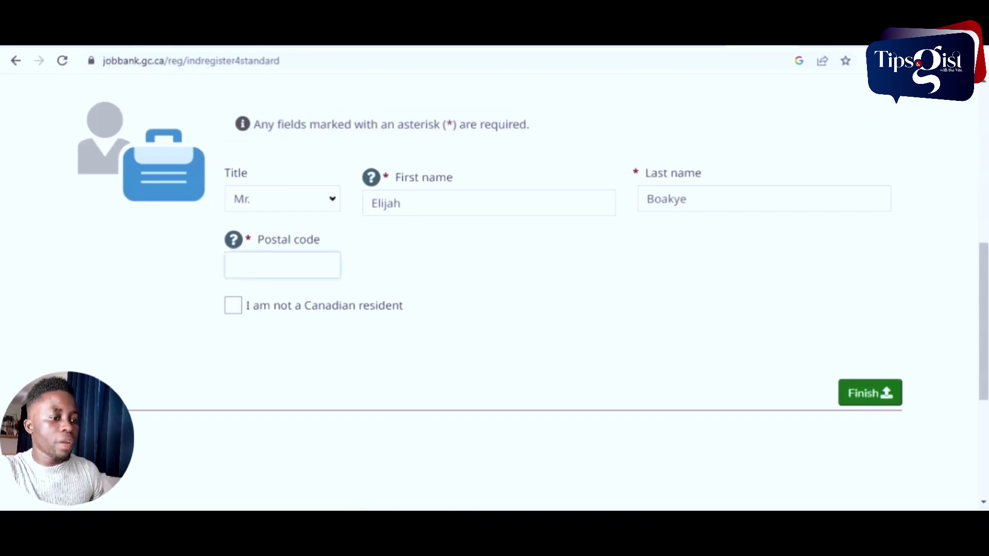
left_click(233, 306)
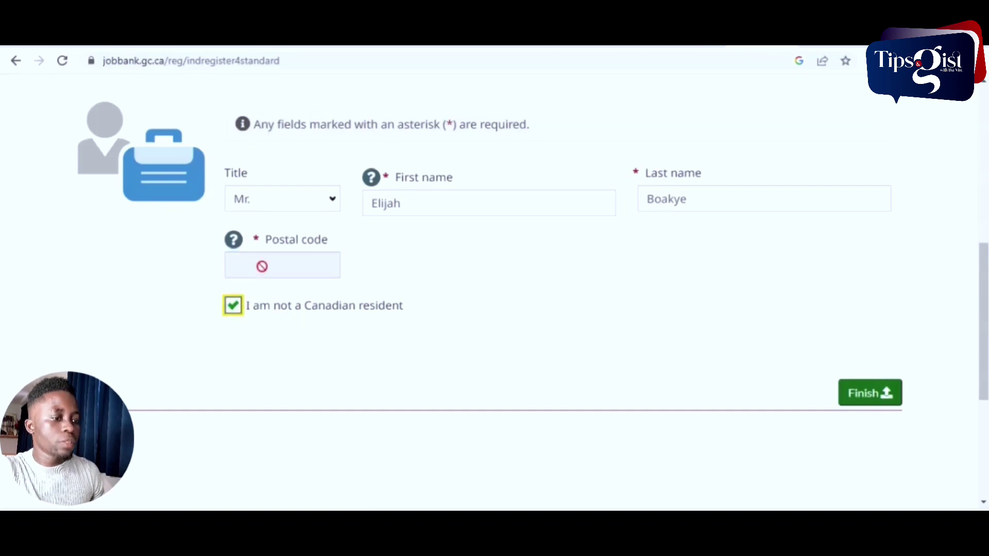
scroll(299, 265, "up", 2)
scroll(516, 268, "down", 3)
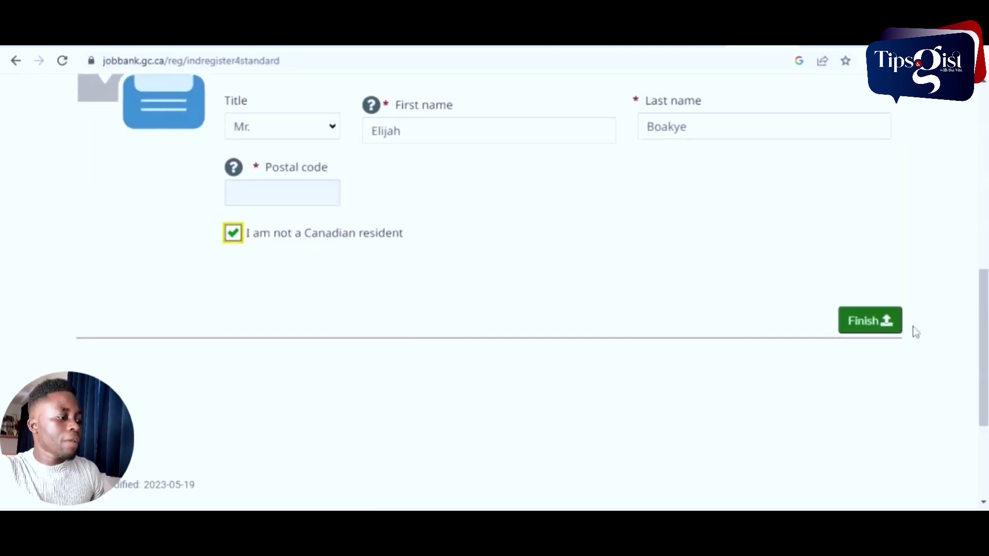
left_click(863, 321)
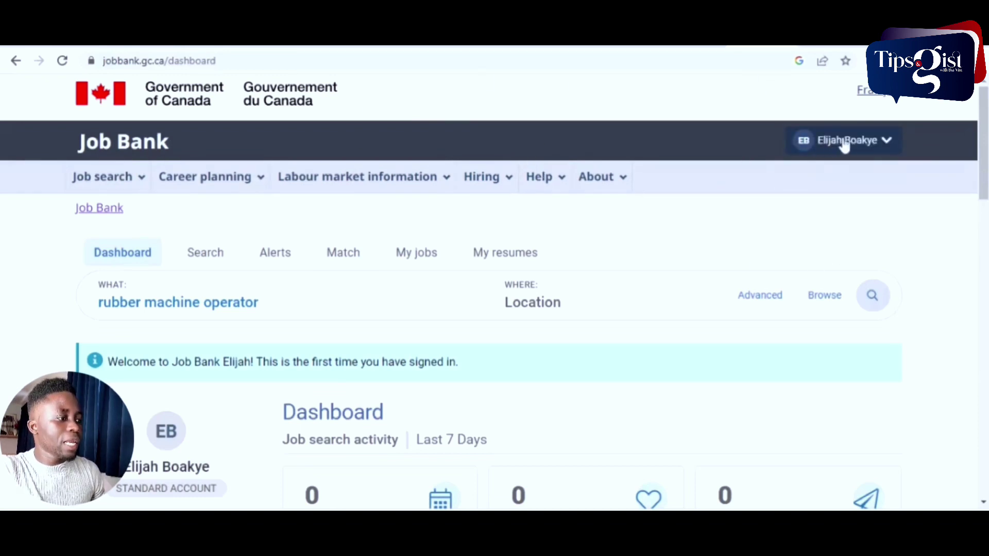
scroll(528, 328, "down", 2)
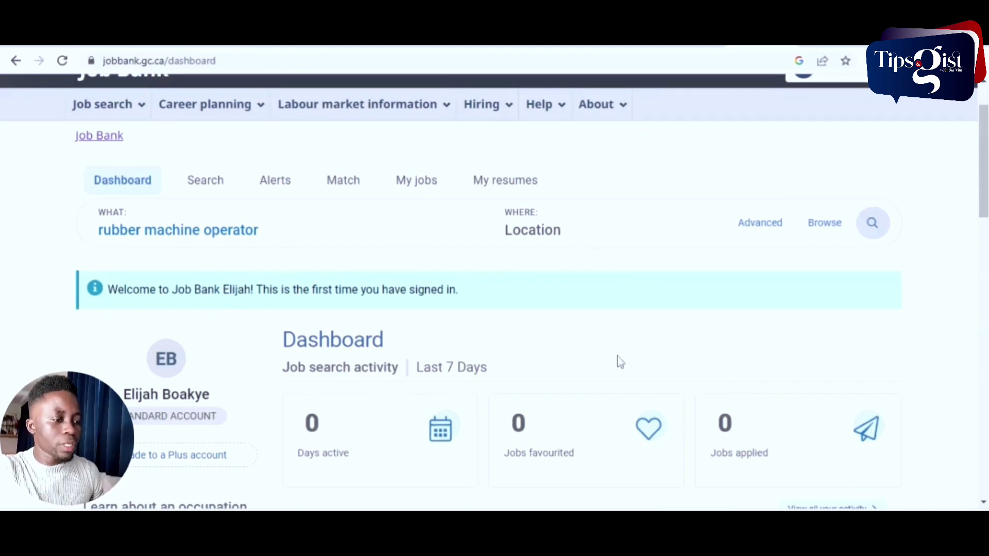
scroll(619, 360, "down", 4)
scroll(618, 363, "down", 2)
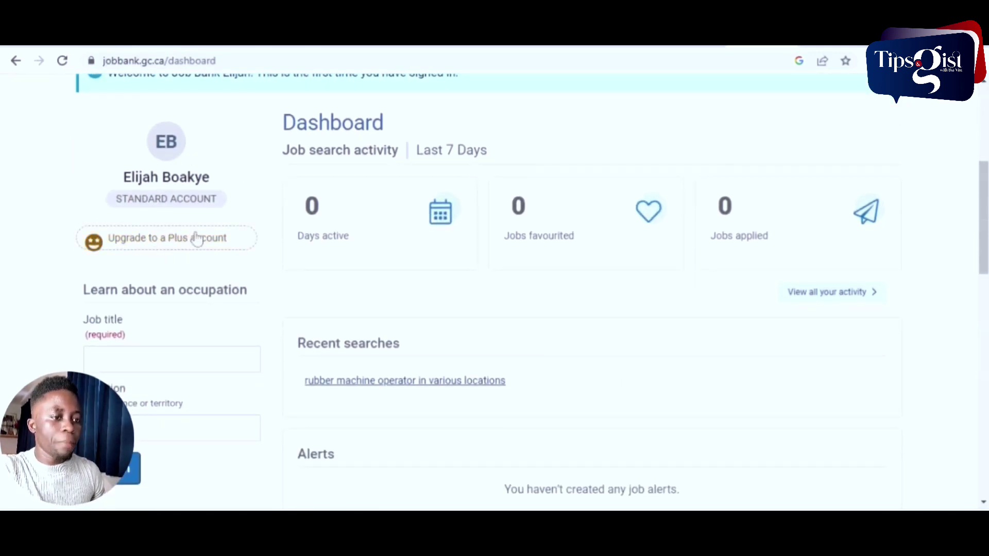
scroll(212, 239, "down", 2)
scroll(202, 205, "up", 2)
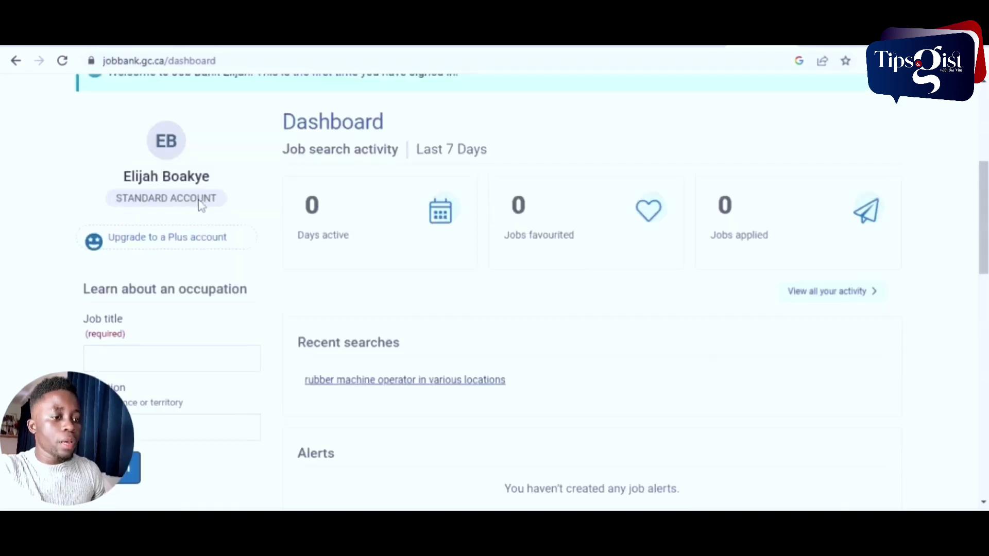
scroll(201, 205, "down", 2)
scroll(201, 205, "down", 2)
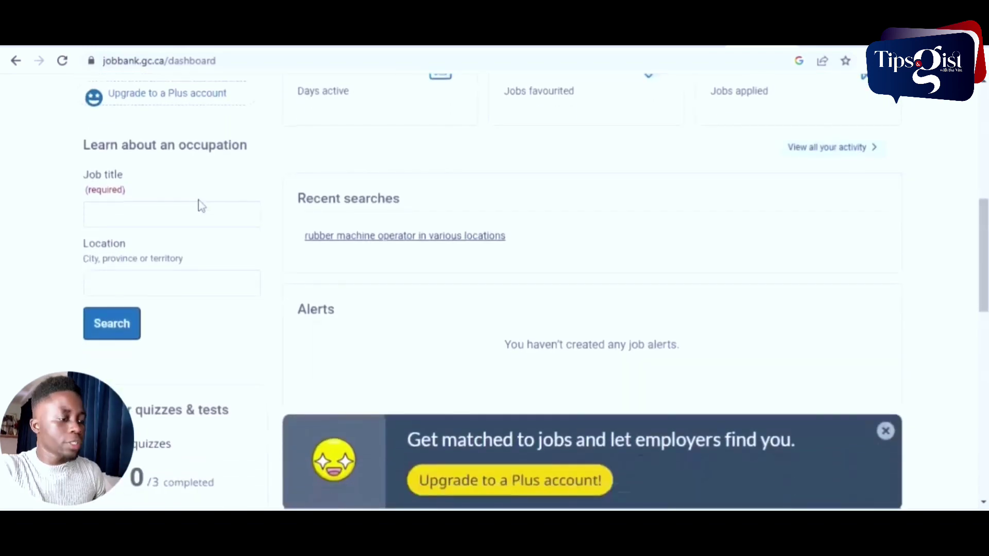
scroll(201, 205, "up", 4)
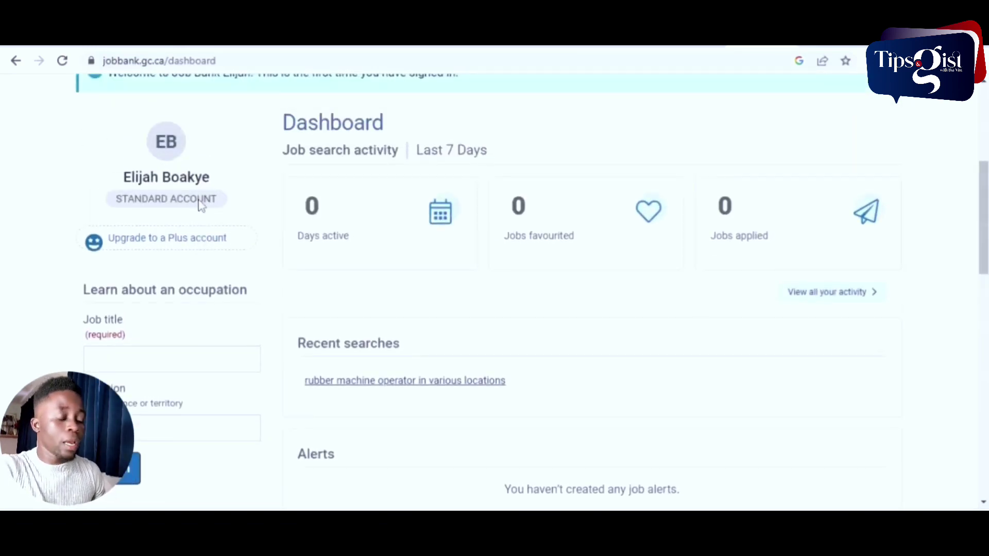
scroll(201, 205, "down", 2)
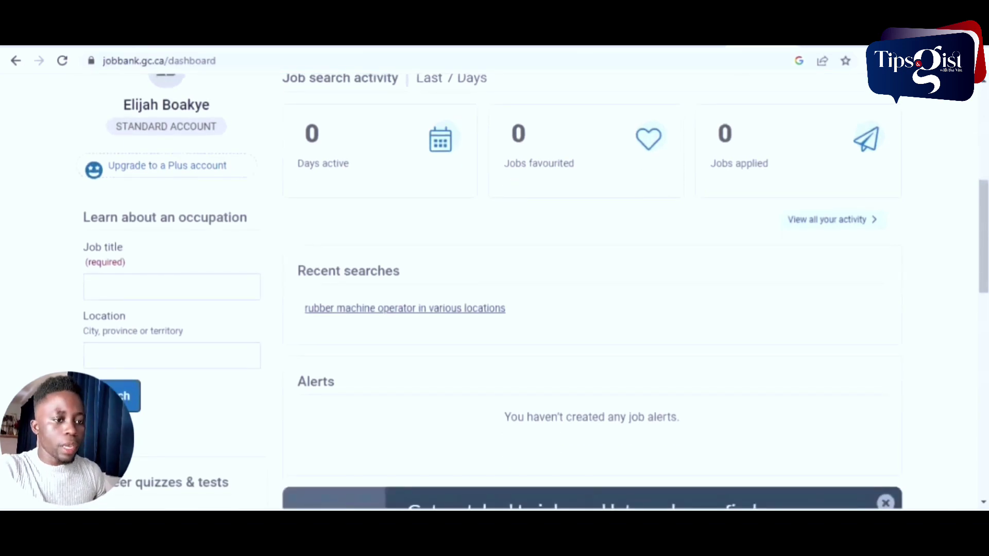
scroll(365, 209, "up", 4)
scroll(337, 397, "down", 2)
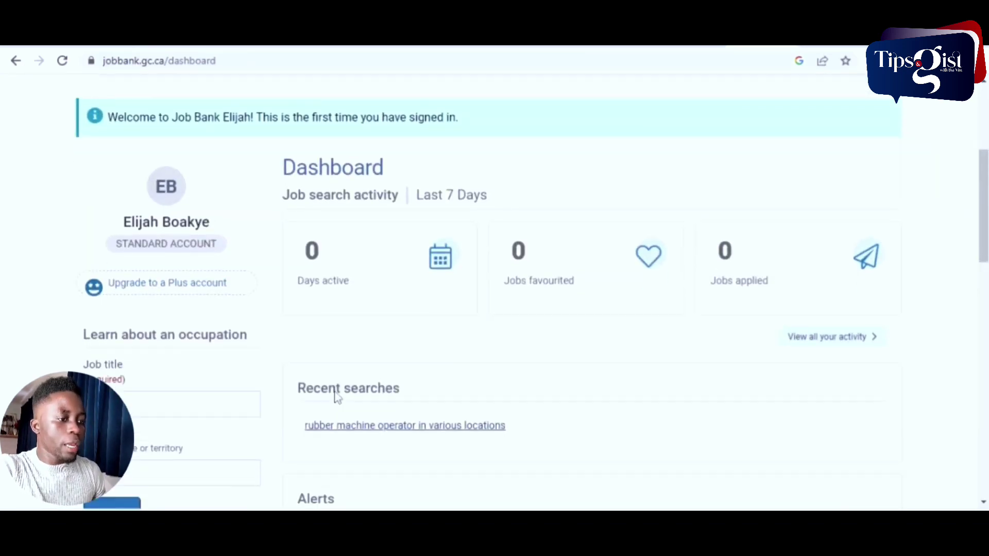
scroll(330, 160, "down", 2)
mouse_move(330, 160)
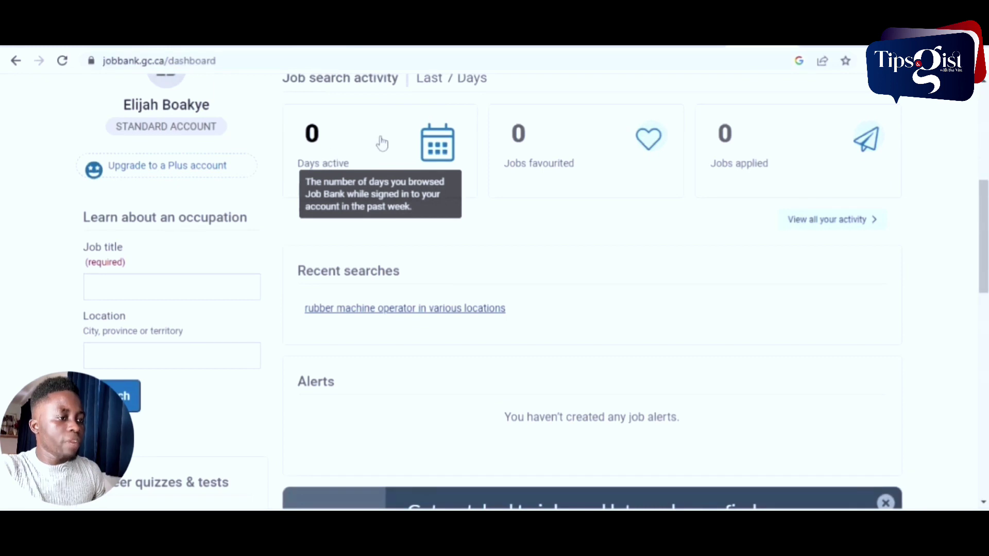
scroll(464, 125, "up", 2)
mouse_move(541, 224)
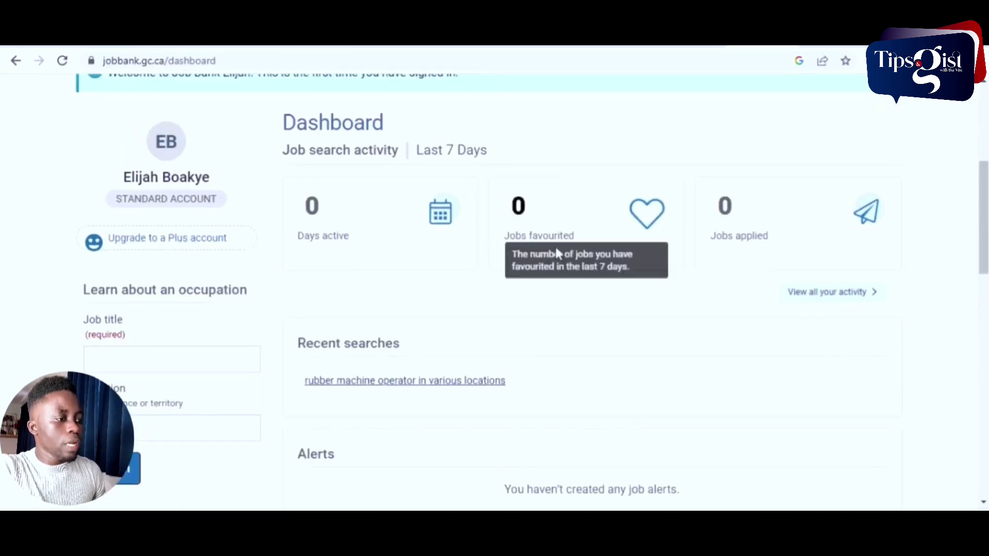
scroll(821, 137, "down", 2)
mouse_move(821, 137)
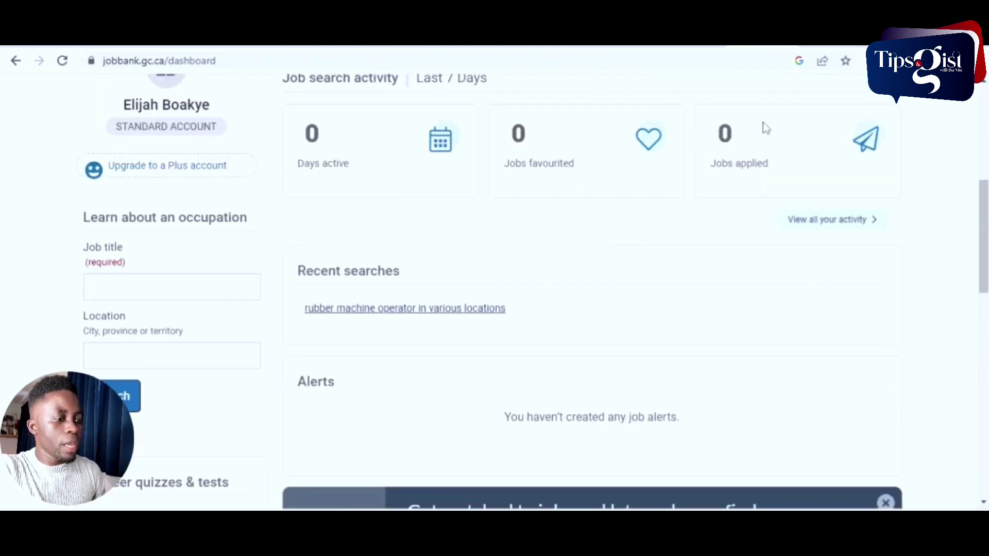
scroll(752, 216, "down", 4)
scroll(752, 216, "up", 6)
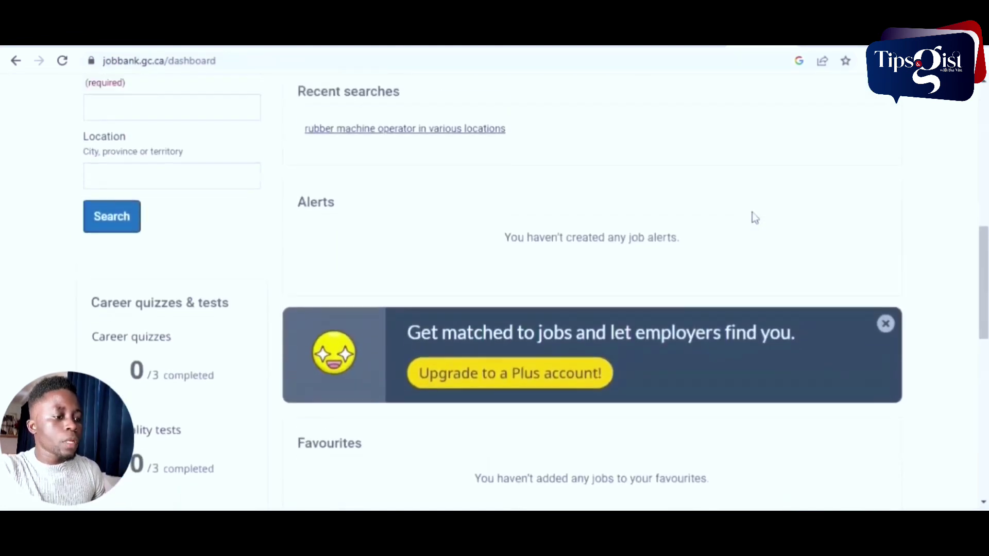
scroll(752, 216, "up", 3)
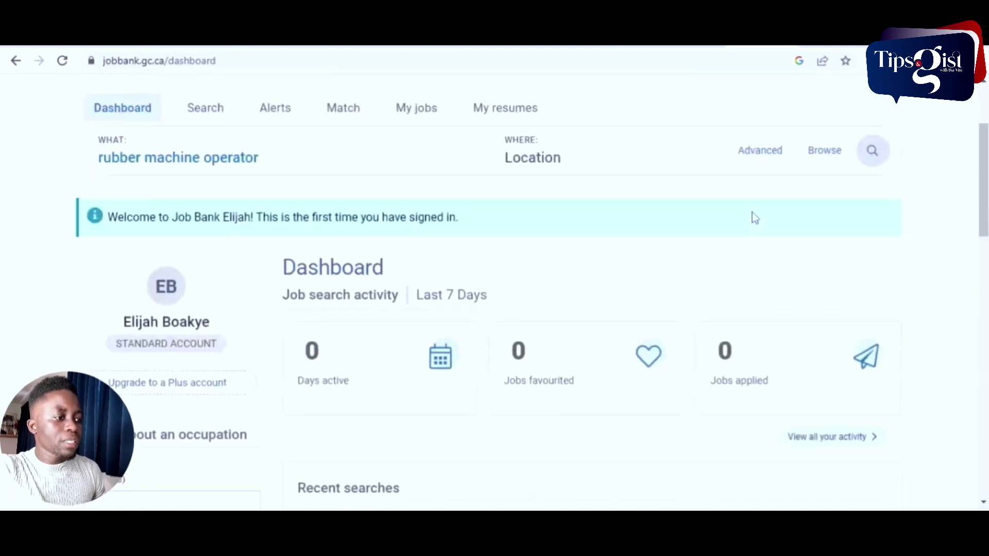
scroll(753, 216, "up", 3)
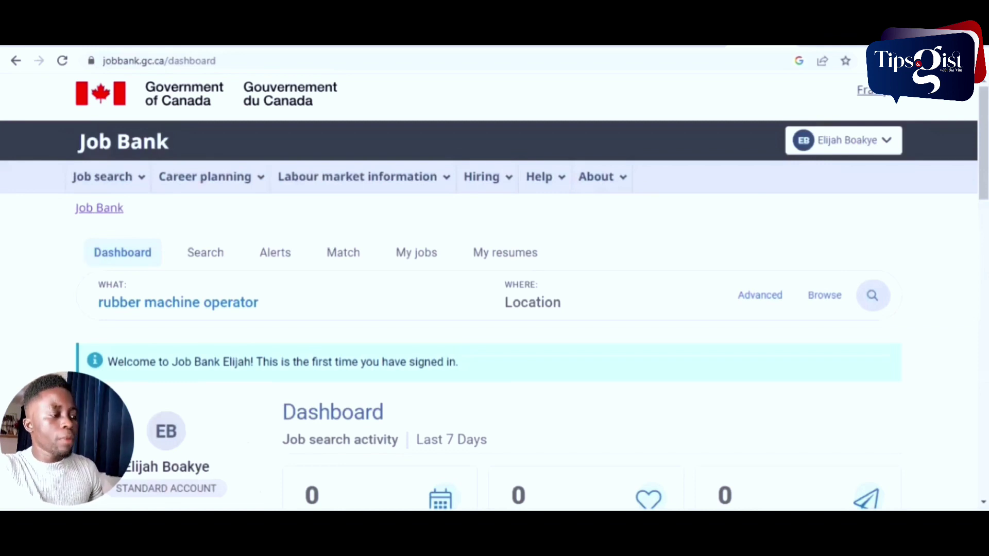
- Sign out of the current account and dismiss the outside-Canada warning
left_click(844, 143)
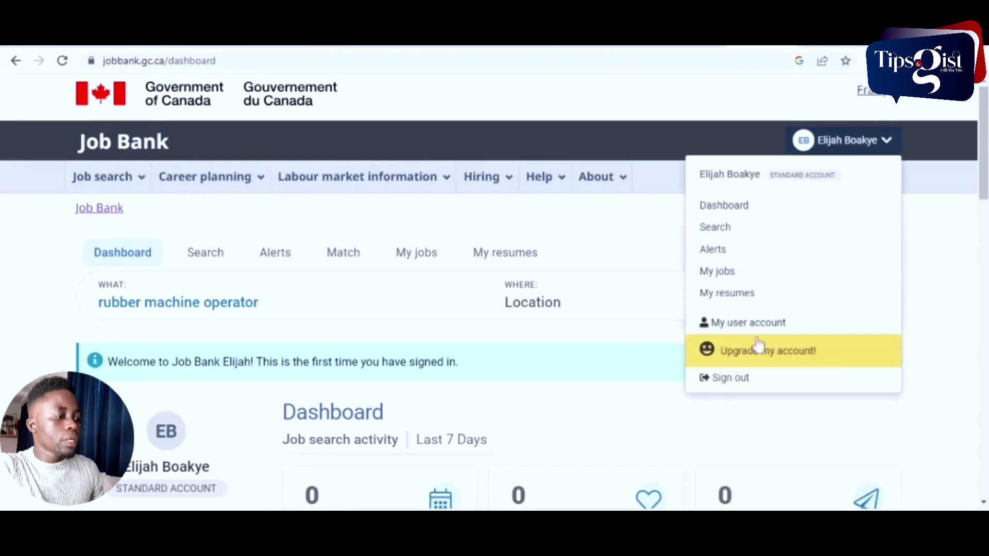
left_click(743, 381)
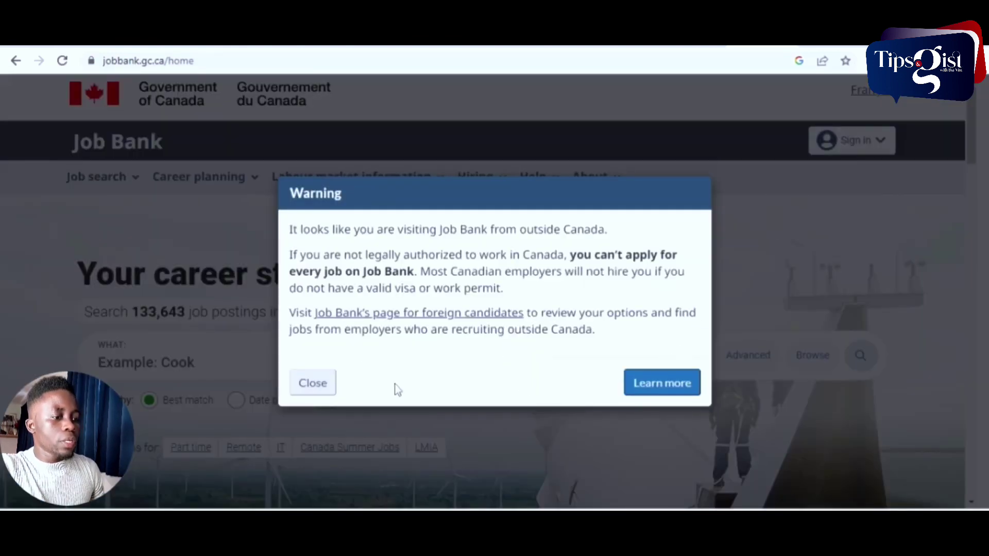
left_click(315, 382)
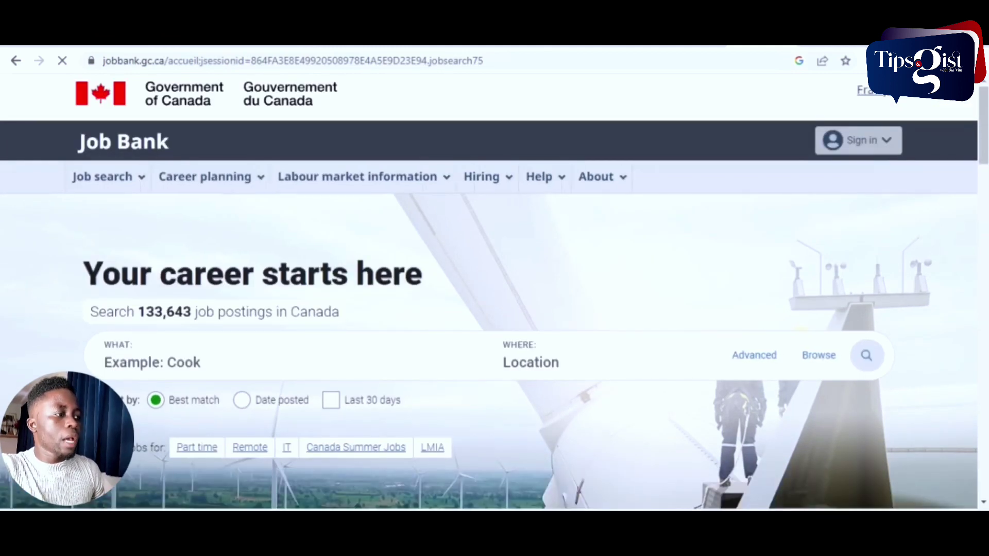
- Bring up the Job seekers sign-in page from the Sign in menu
left_click(861, 149)
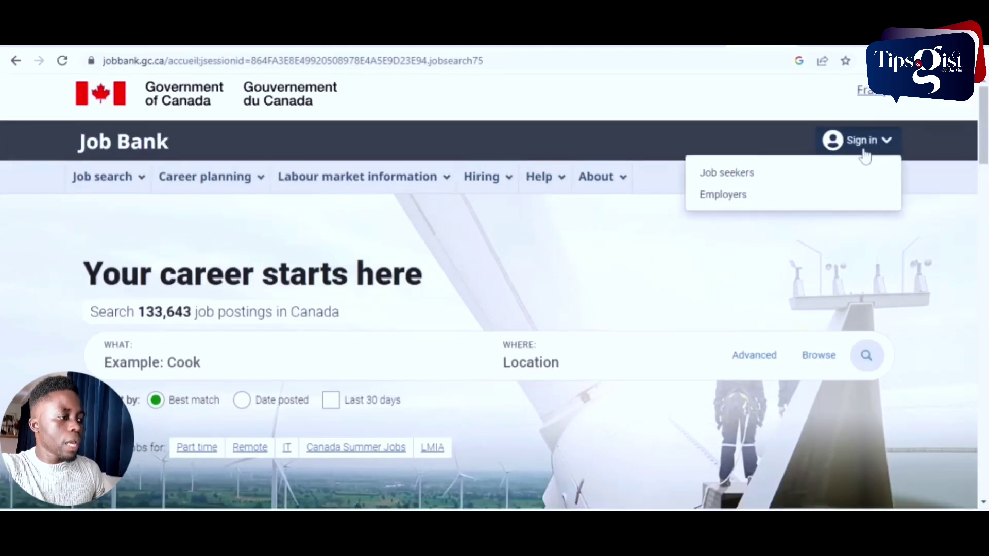
left_click(760, 181)
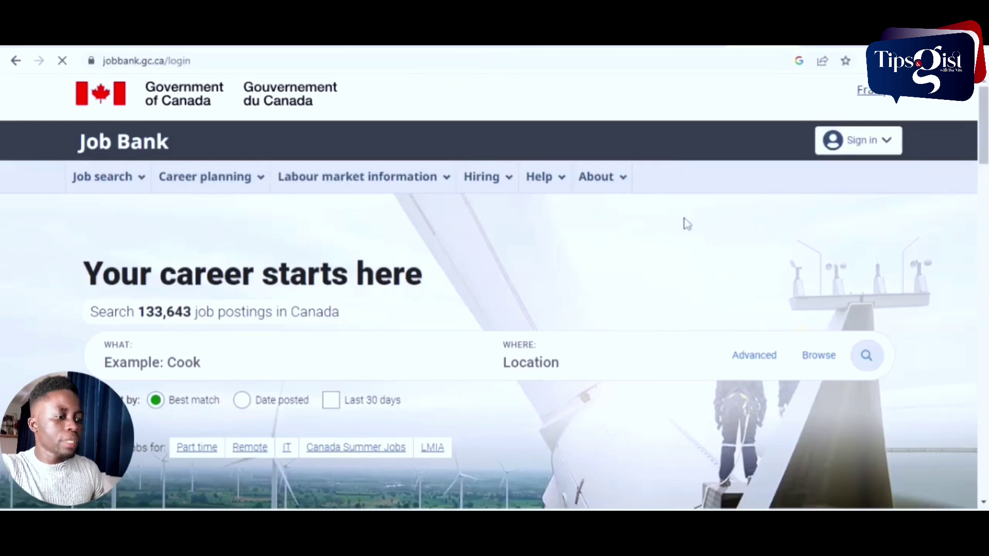
scroll(494, 325, "down", 1)
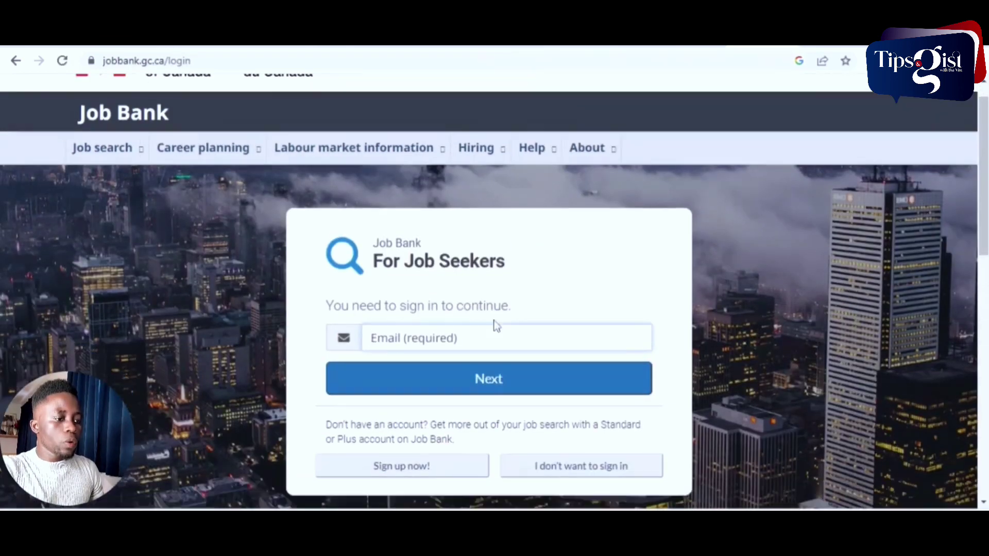
scroll(333, 311, "down", 1)
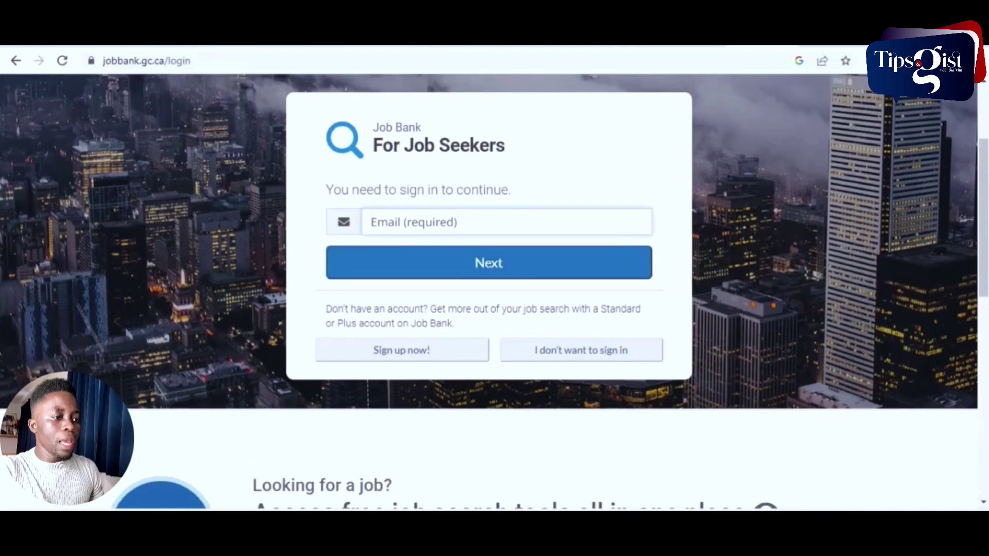
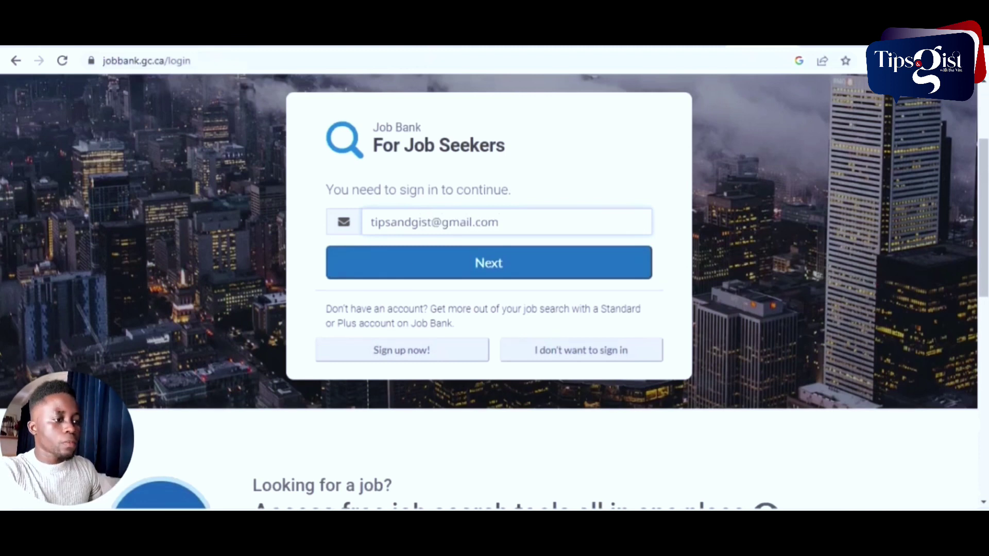
- Sign in with the account's email address and password
left_click(425, 267)
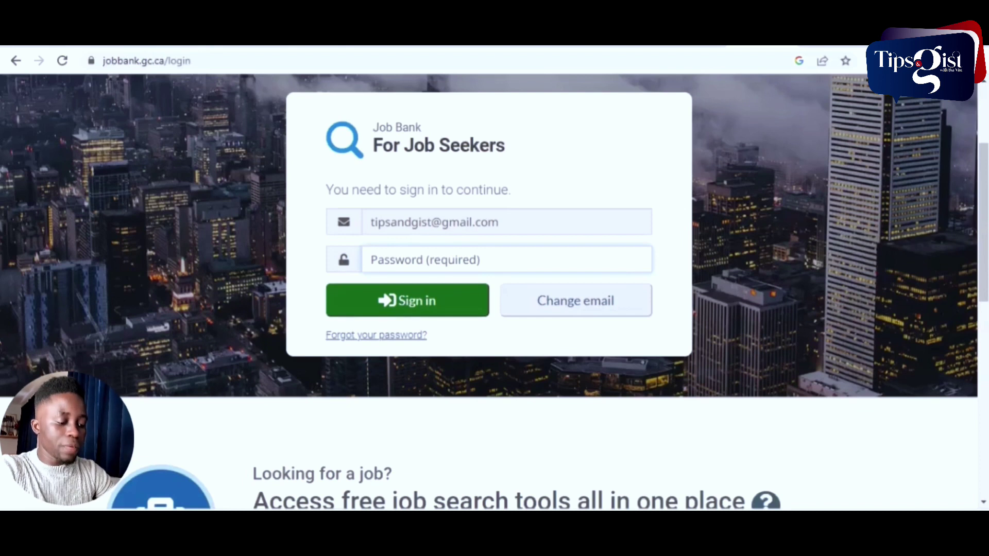
type("••")
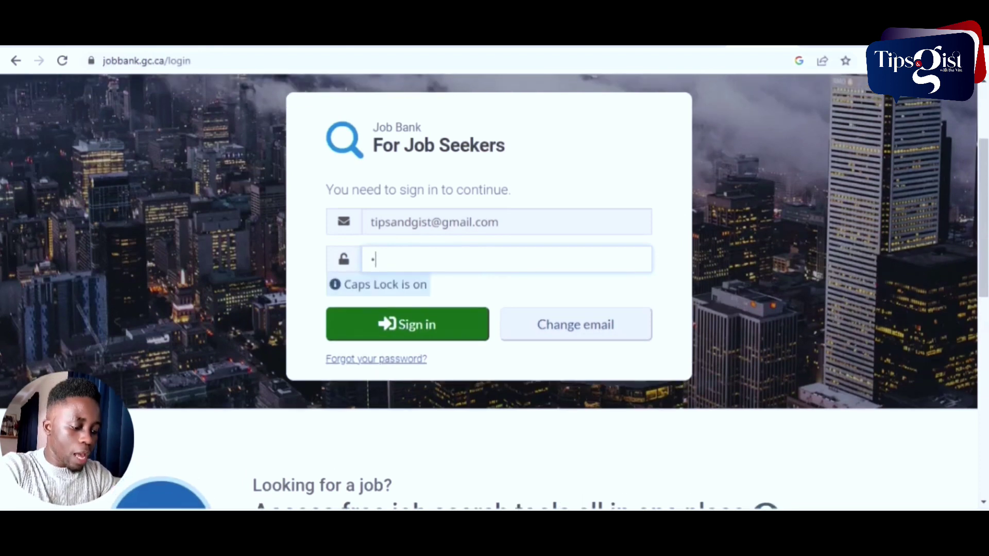
type("••")
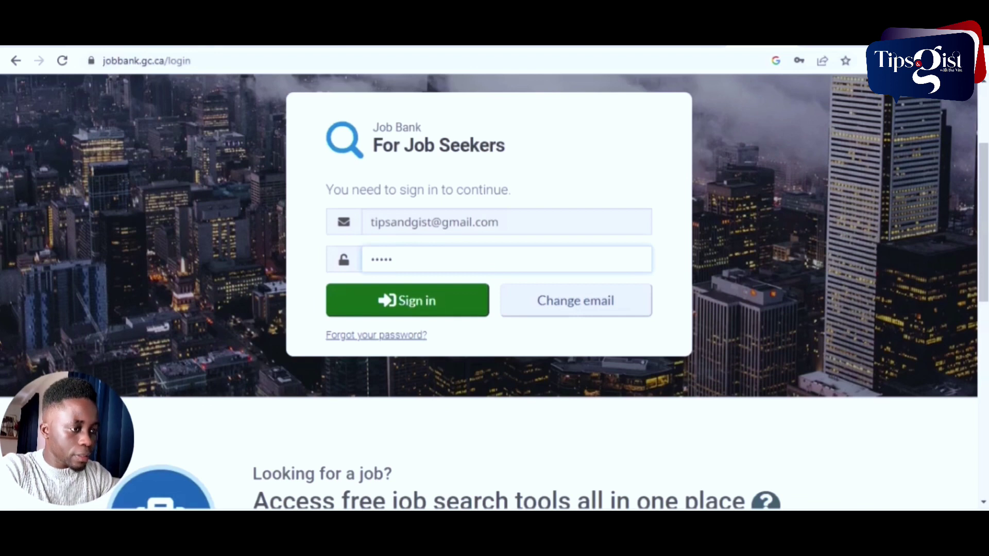
type("••••")
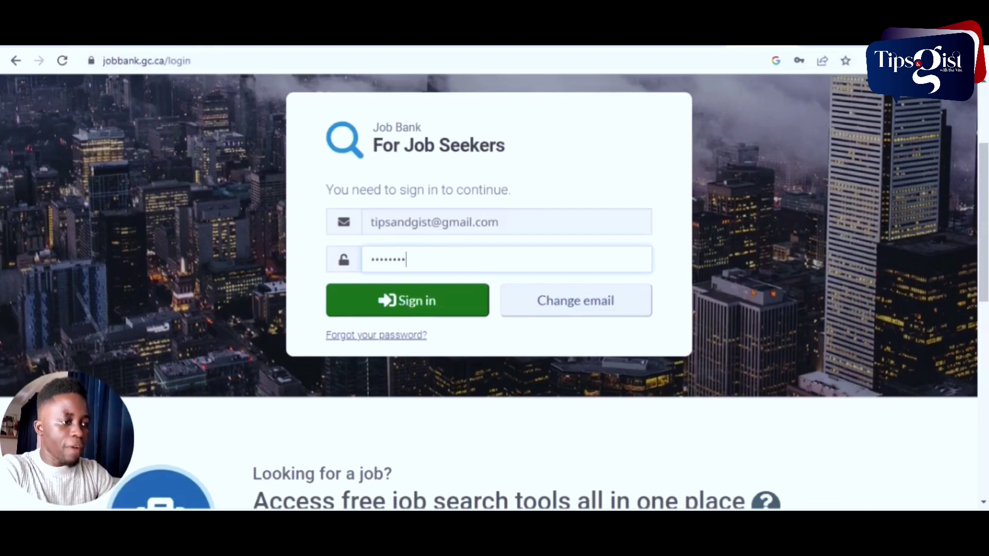
left_click(422, 301)
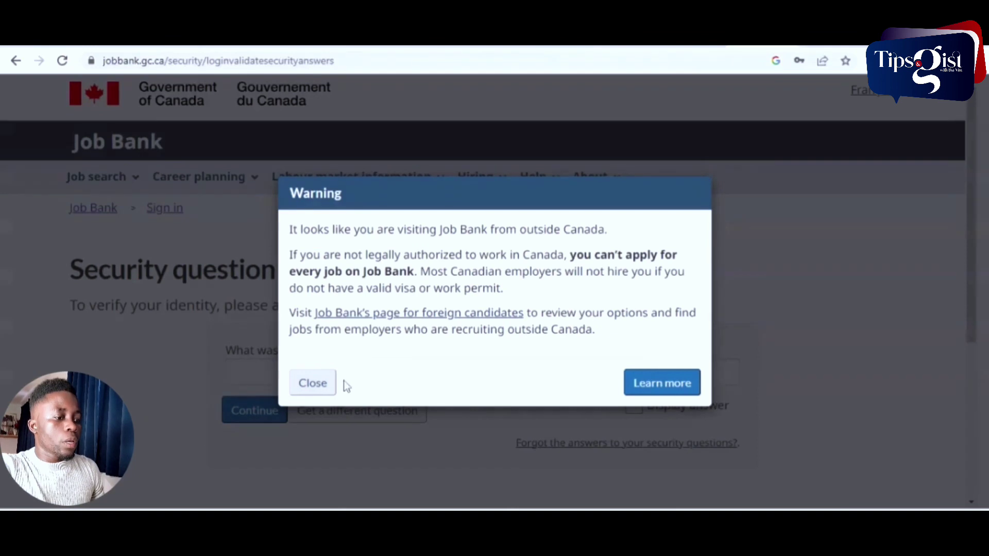
- Dismiss the warning, enter the first-love security answer, display it to check, and submit
left_click(309, 383)
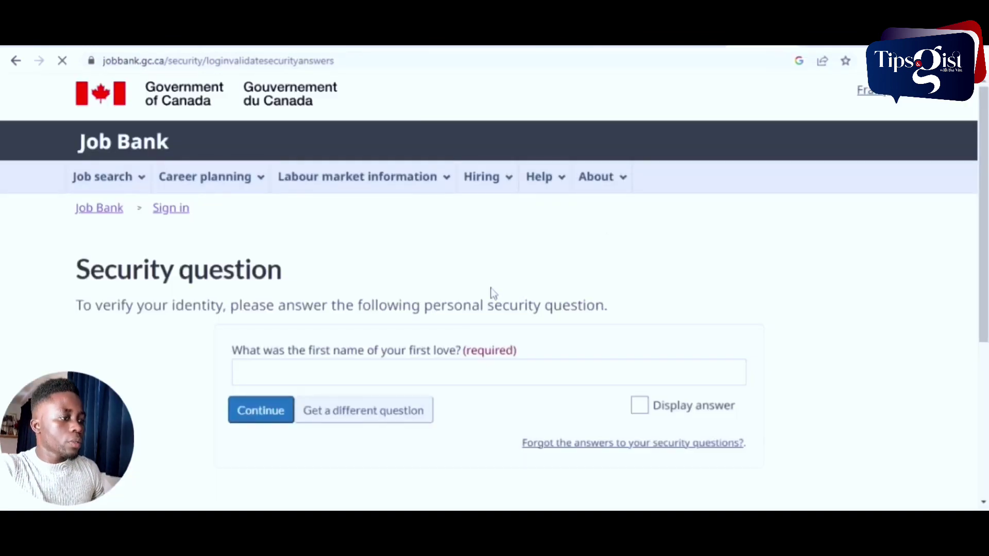
scroll(490, 289, "down", 2)
left_click_drag(105, 190, 251, 191)
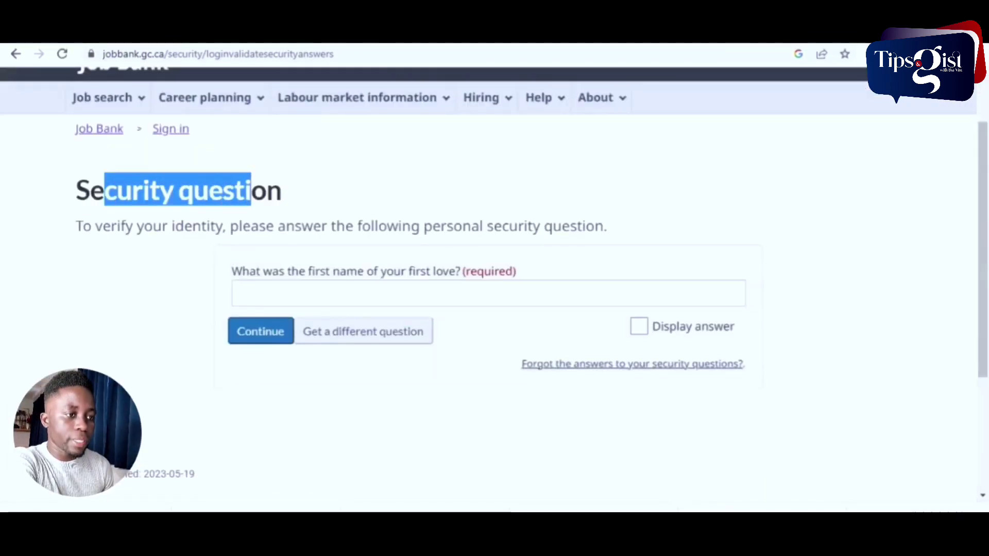
left_click(239, 233)
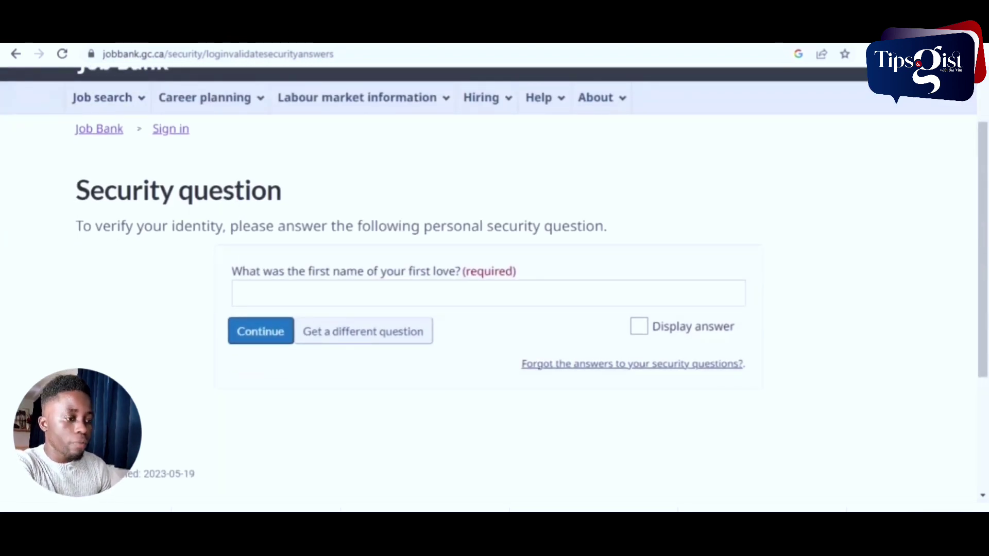
scroll(153, 192, "down", 2)
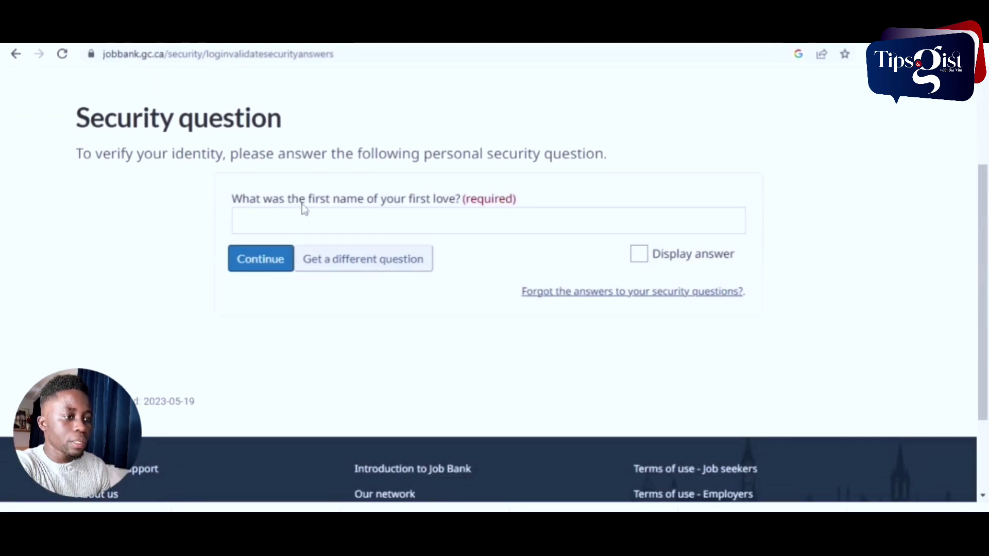
left_click(241, 221)
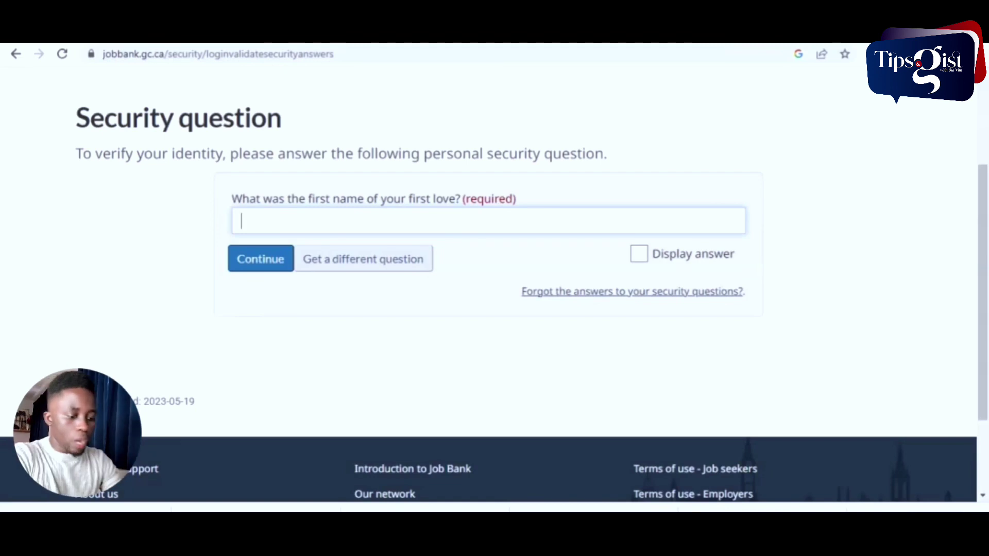
type("aa")
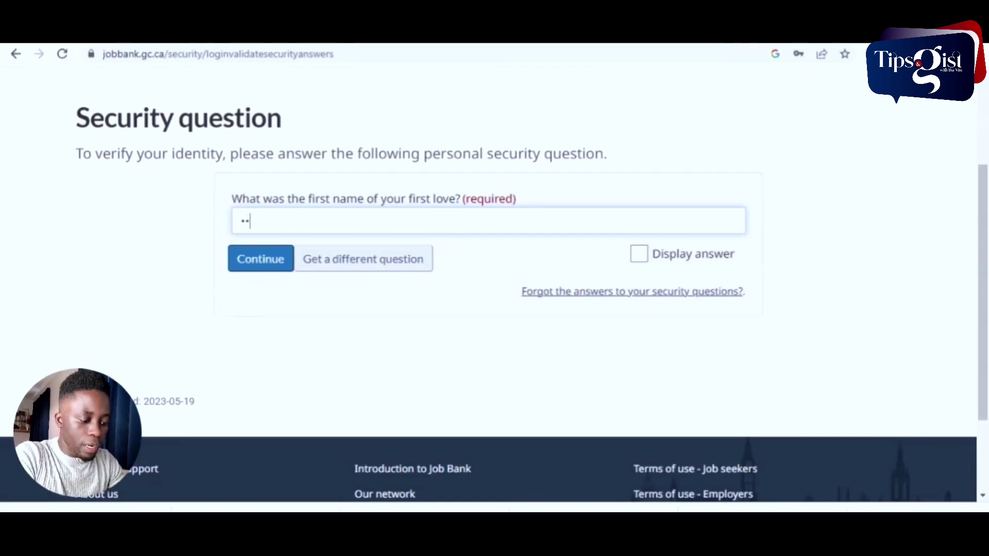
type("a")
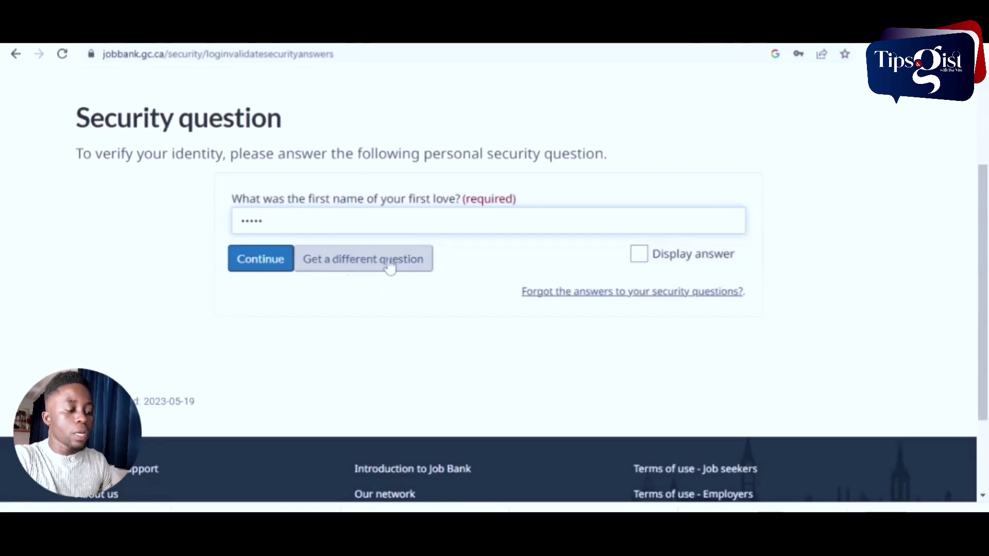
left_click(639, 254)
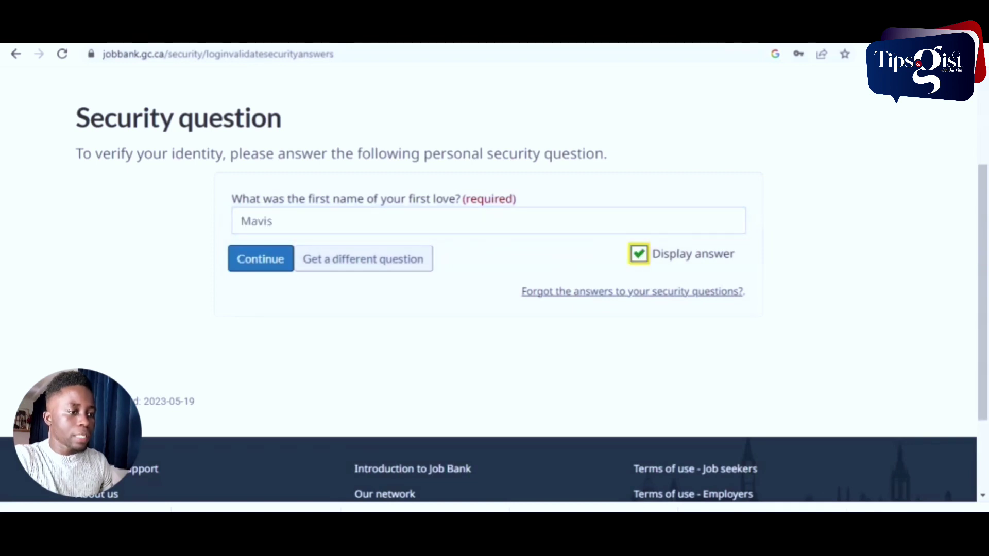
left_click(266, 265)
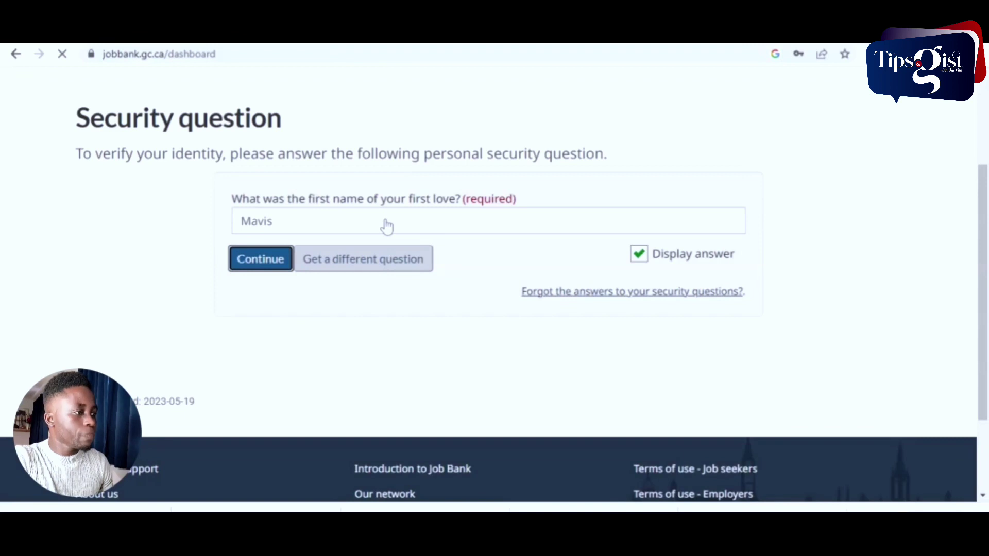
scroll(803, 268, "down", 1)
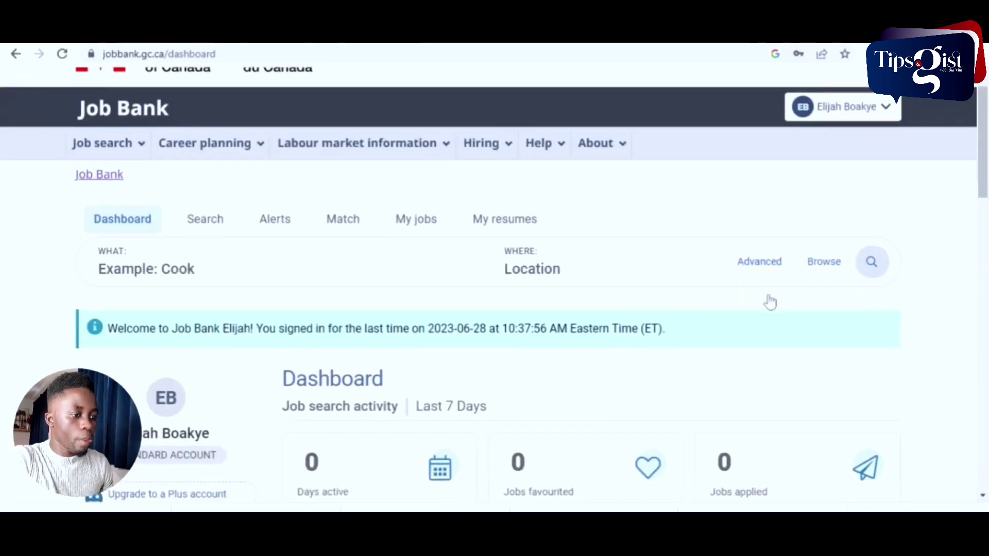
scroll(770, 302, "down", 4)
scroll(772, 292, "up", 5)
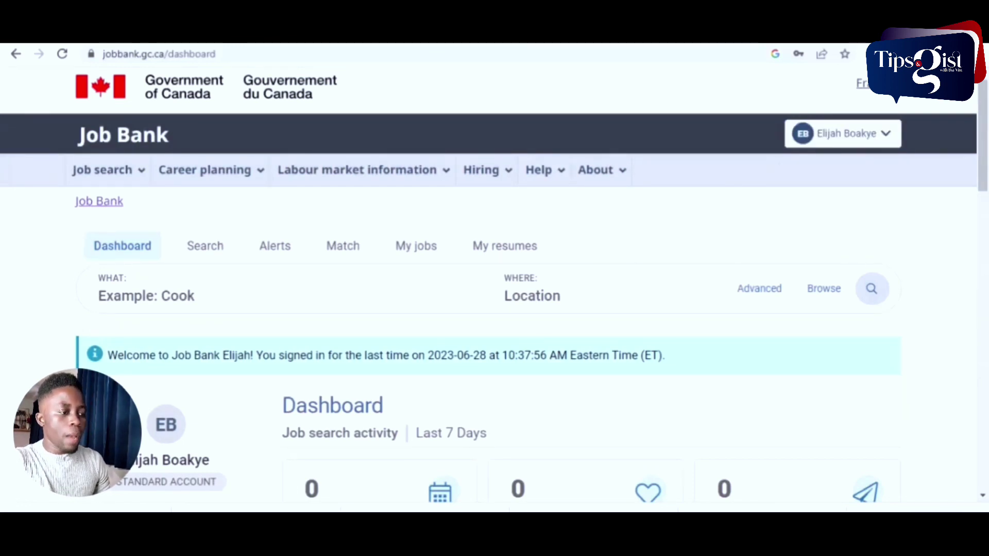
scroll(493, 289, "down", 2)
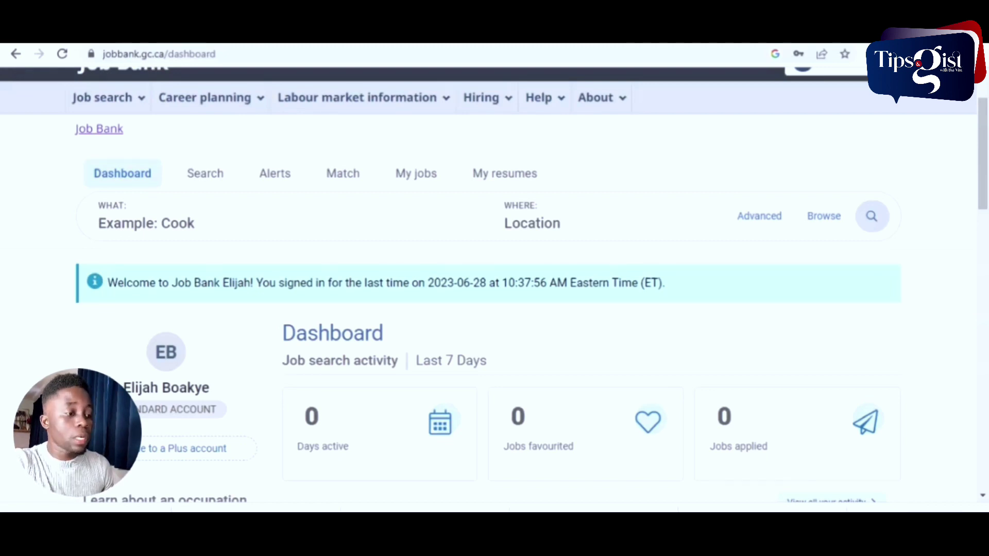
left_click(100, 223)
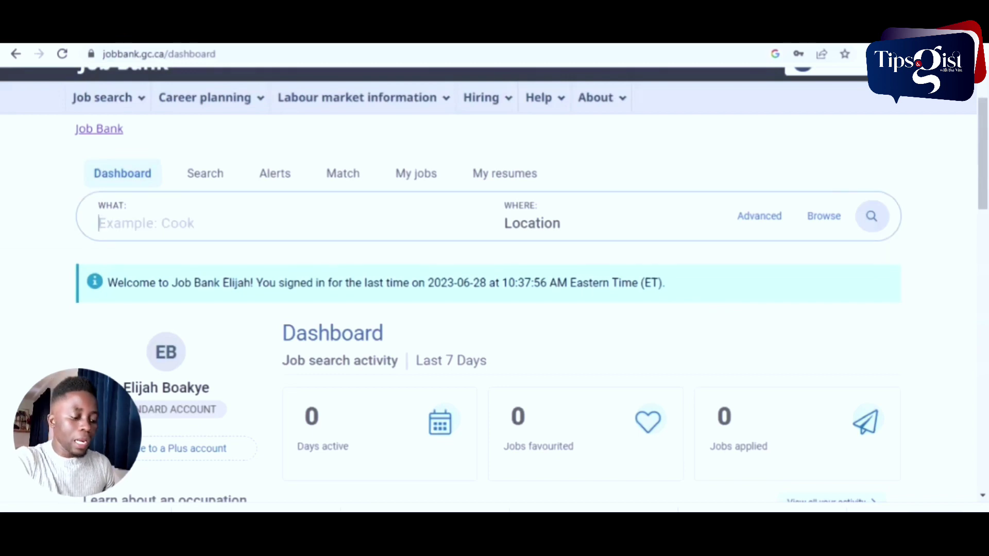
- Search Job Bank for 'cleaner' and scroll through the 3,255 Canada-wide results
type("clea")
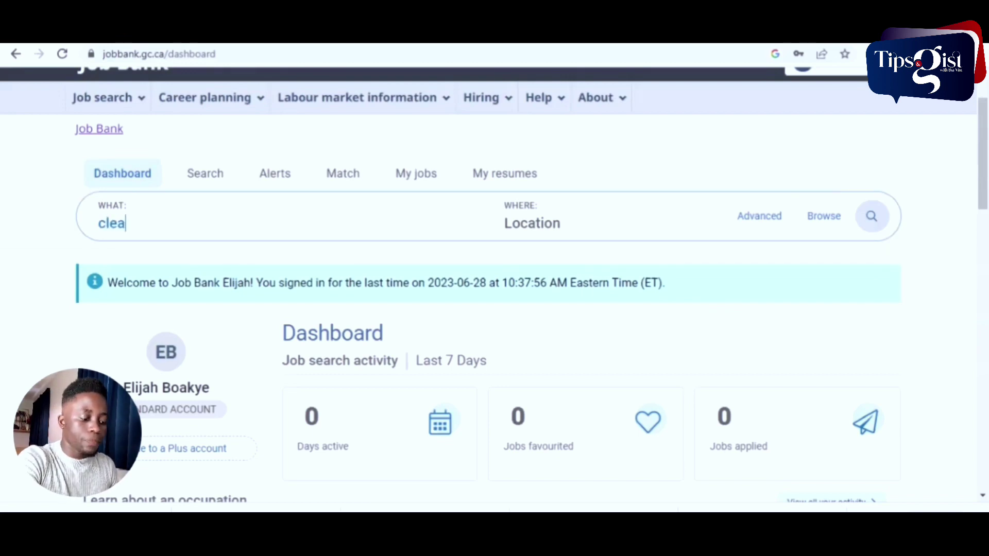
type("ner")
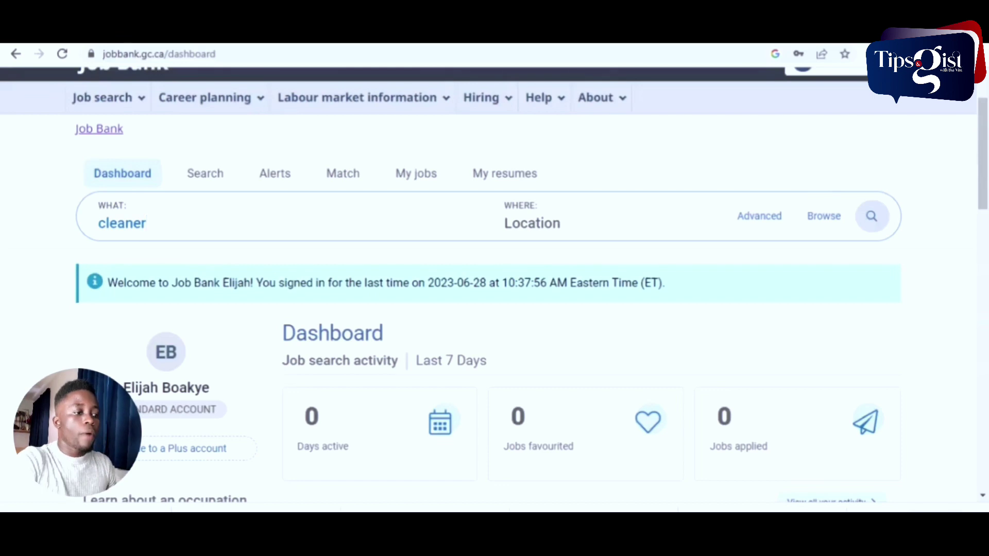
left_click(872, 218)
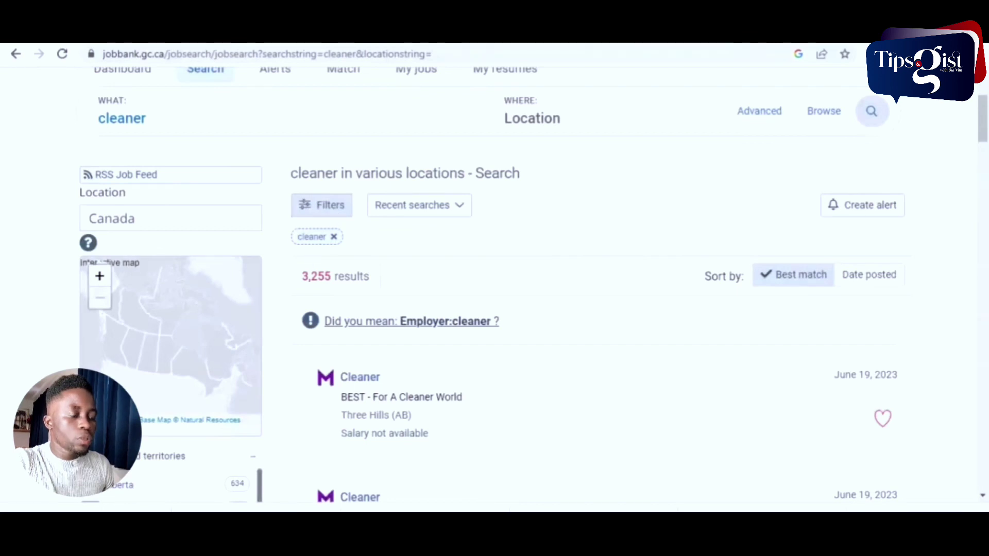
scroll(330, 222, "down", 3)
scroll(355, 268, "down", 4)
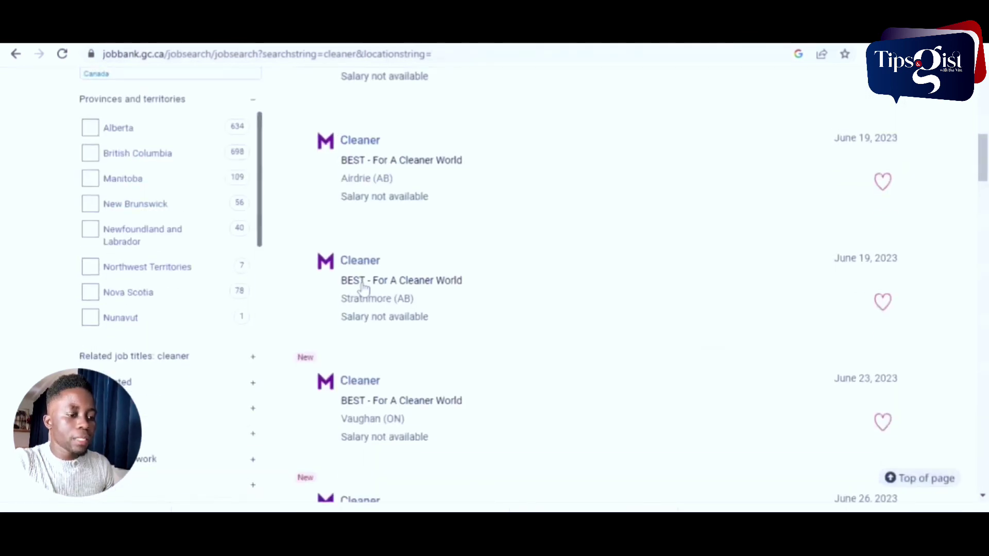
scroll(363, 290, "down", 4)
- Filter intended applicants to 'Canadians and international candidates', leaving 744 postings
left_click(135, 370)
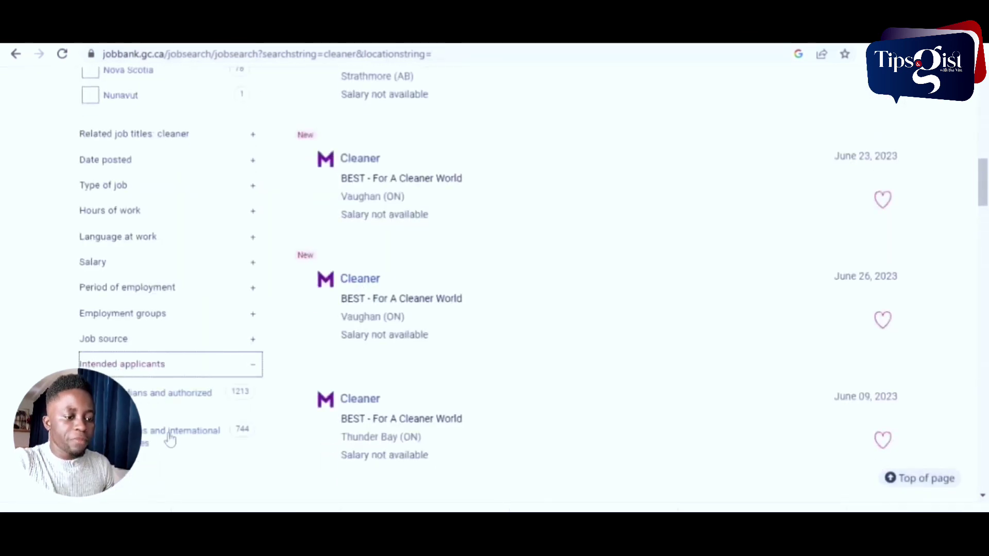
left_click(180, 431)
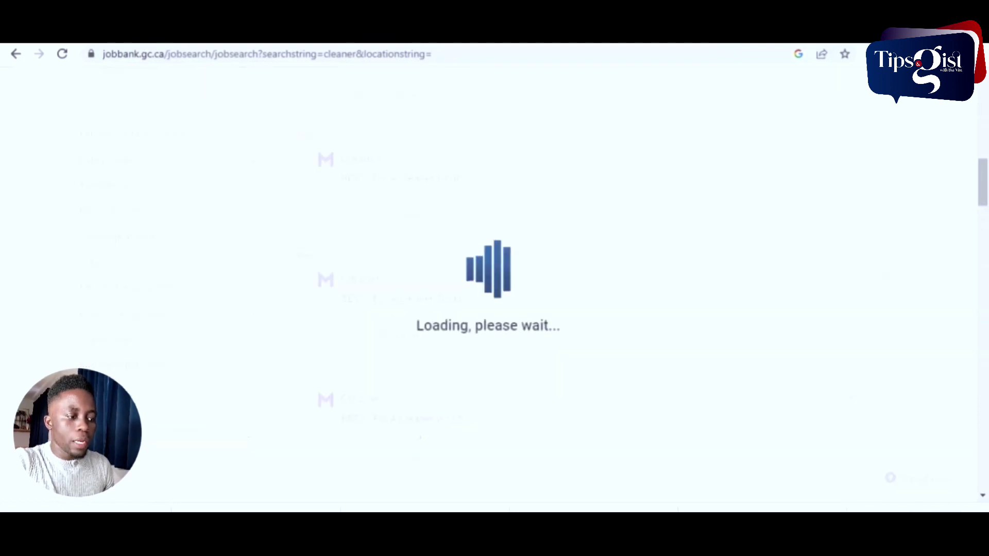
scroll(599, 265, "up", 10)
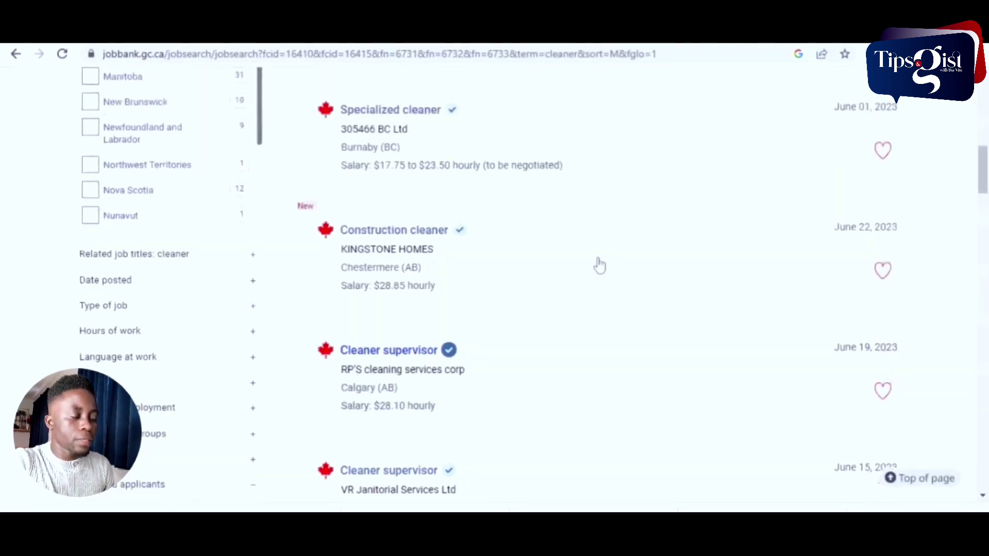
scroll(599, 265, "up", 2)
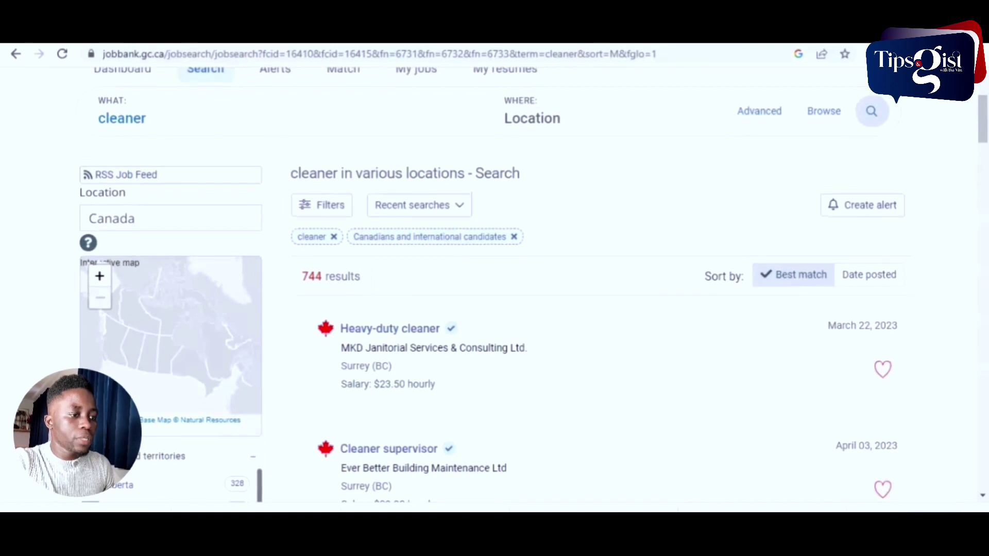
scroll(330, 283, "down", 2)
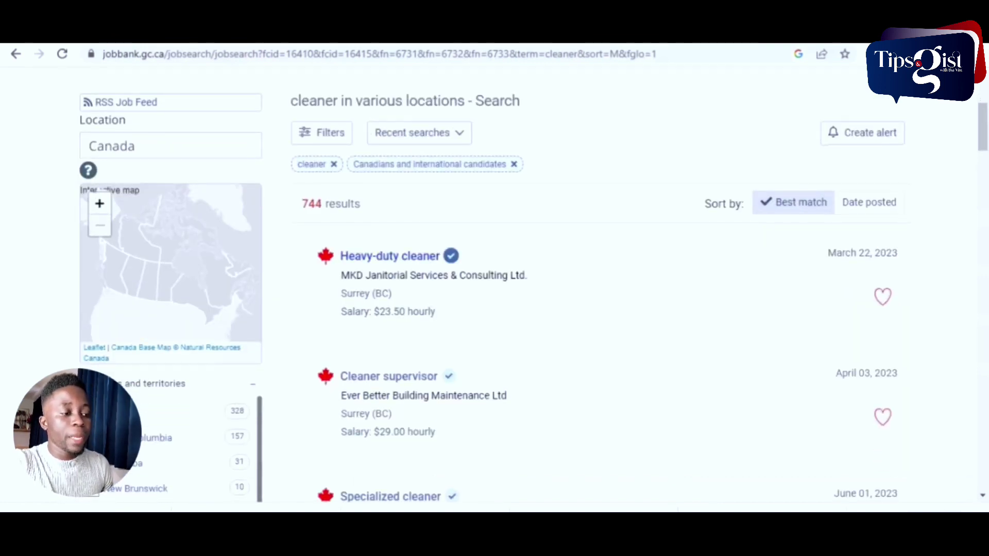
scroll(328, 281, "down", 6)
scroll(330, 280, "up", 6)
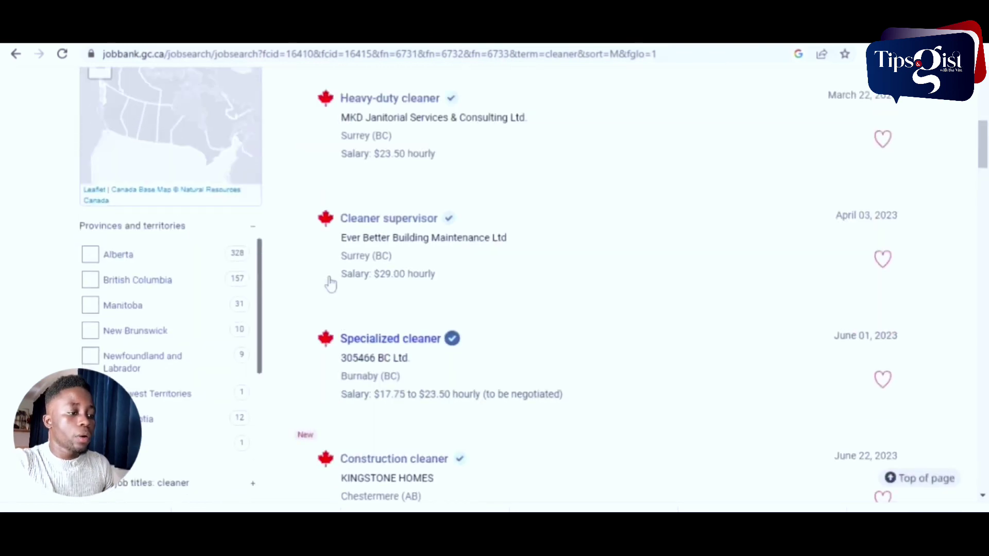
- Browse the filtered results and open the Peace Janitorial Services Cleaner supervisor posting
scroll(330, 282, "down", 6)
scroll(330, 282, "down", 2)
scroll(329, 281, "up", 6)
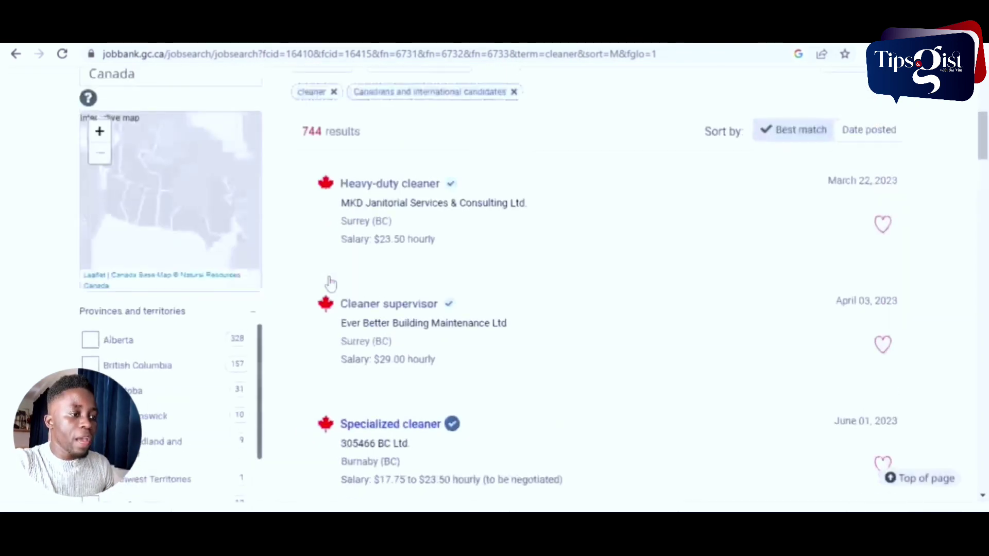
scroll(412, 324, "down", 5)
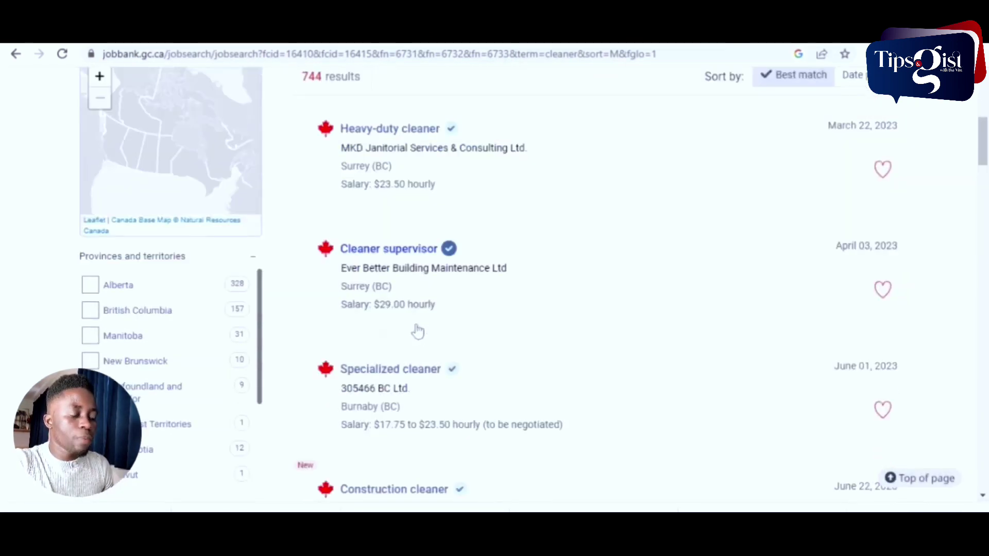
scroll(400, 318, "down", 10)
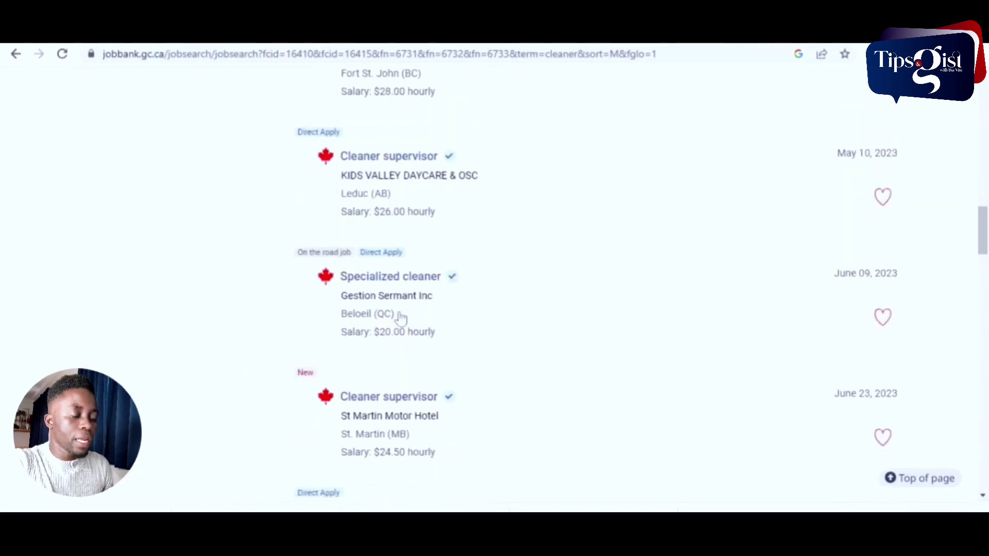
scroll(401, 317, "up", 5)
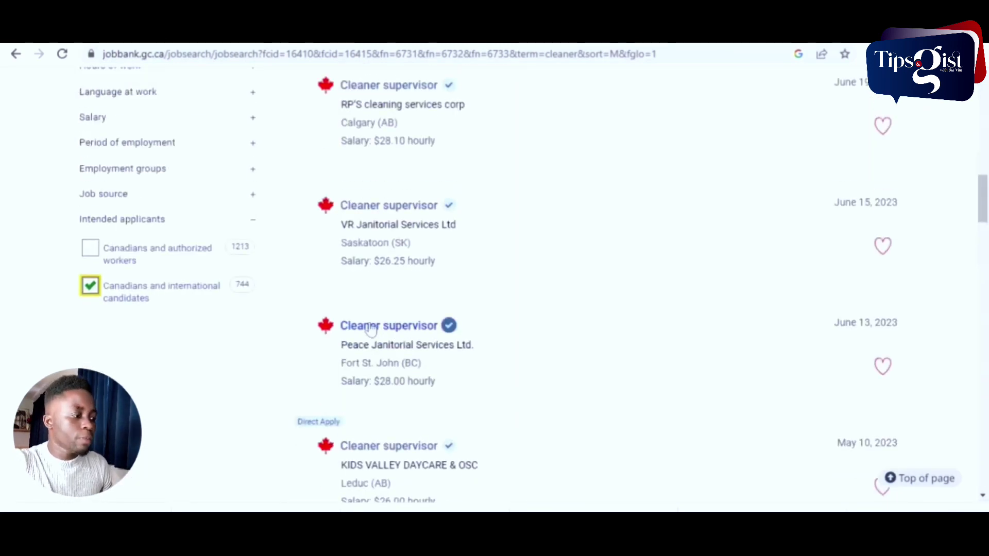
scroll(371, 319, "down", 1)
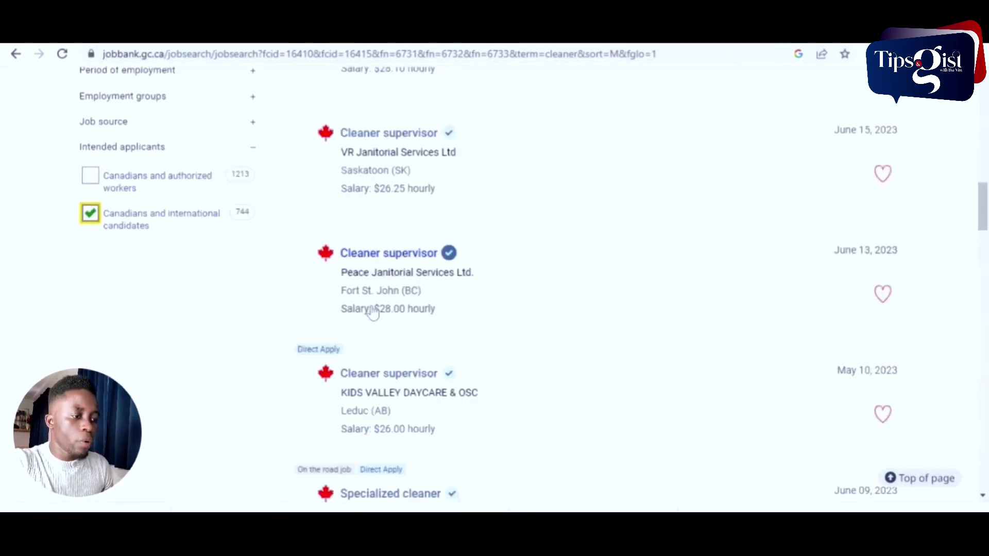
left_click(400, 260)
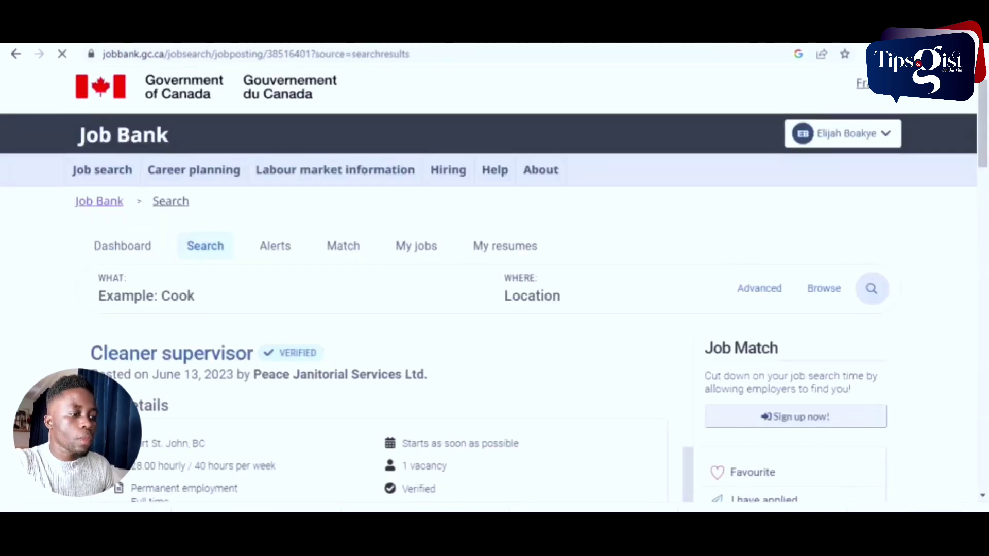
- Read through the Fort St. John Cleaner supervisor posting details
scroll(397, 262, "down", 4)
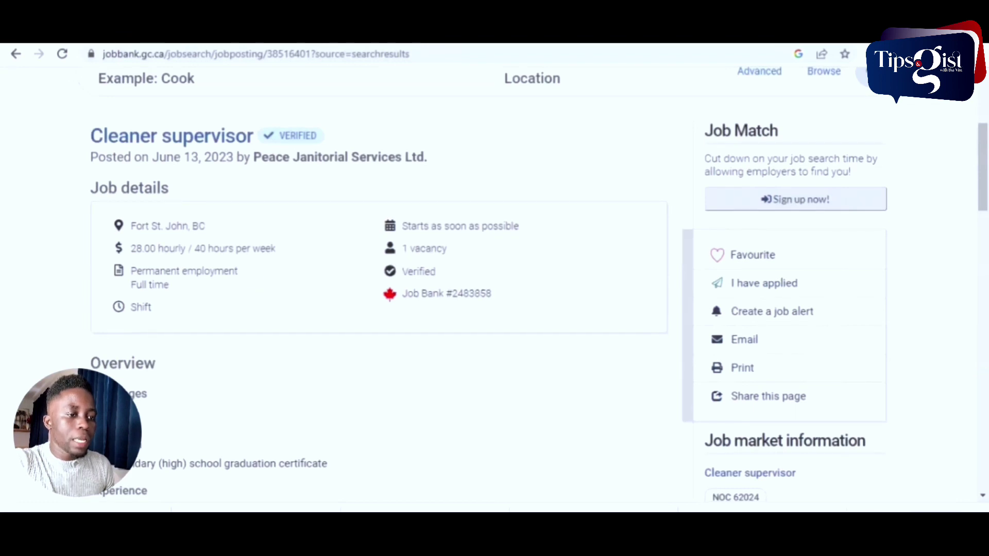
left_click_drag(142, 249, 131, 249)
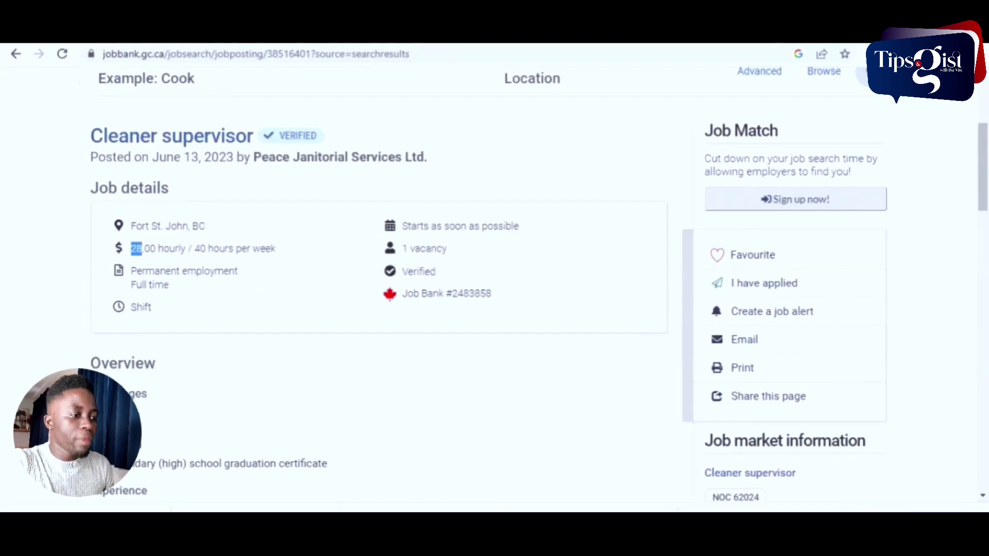
scroll(278, 378, "down", 3)
left_click_drag(110, 319, 327, 319)
scroll(342, 319, "down", 1)
scroll(340, 318, "down", 8)
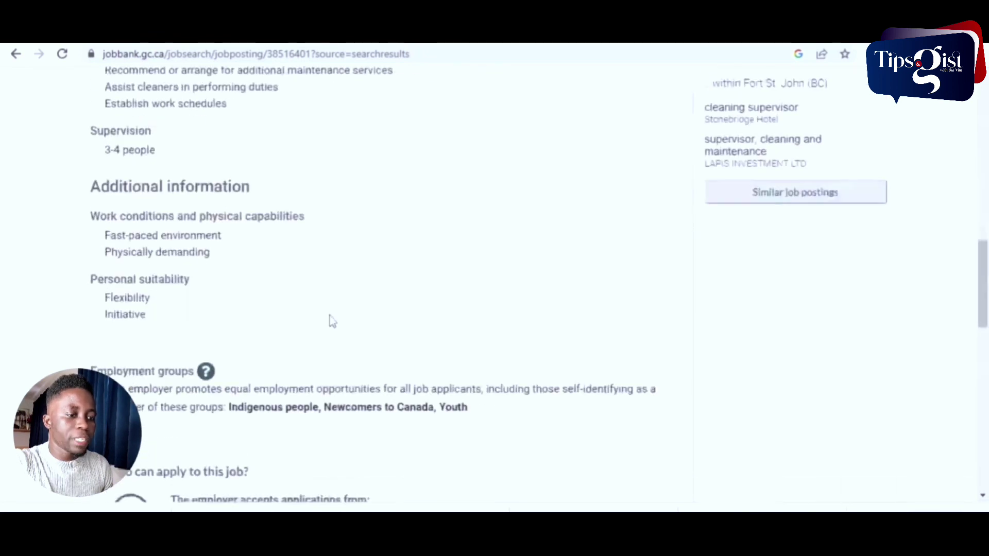
scroll(331, 320, "up", 10)
scroll(332, 320, "up", 1)
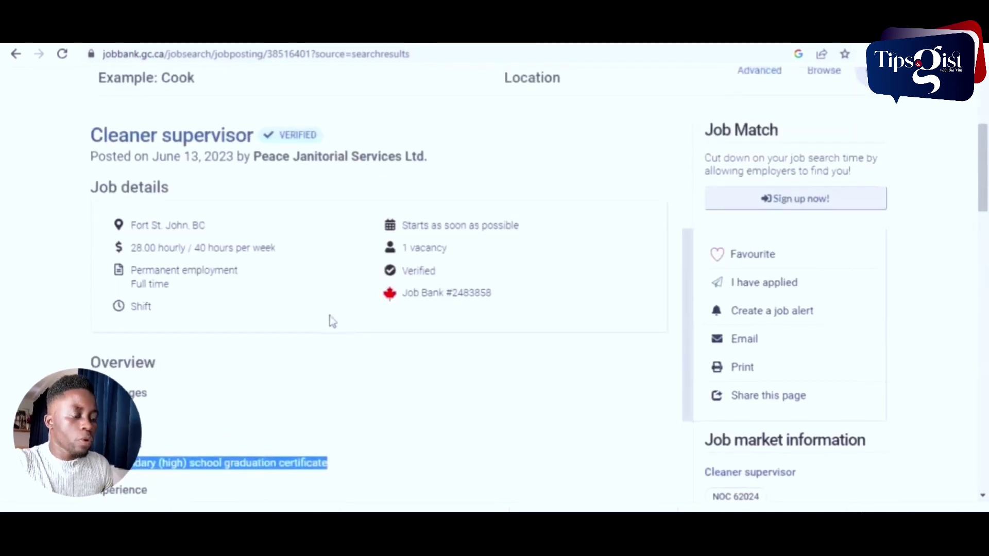
scroll(332, 320, "down", 1)
scroll(330, 318, "up", 1)
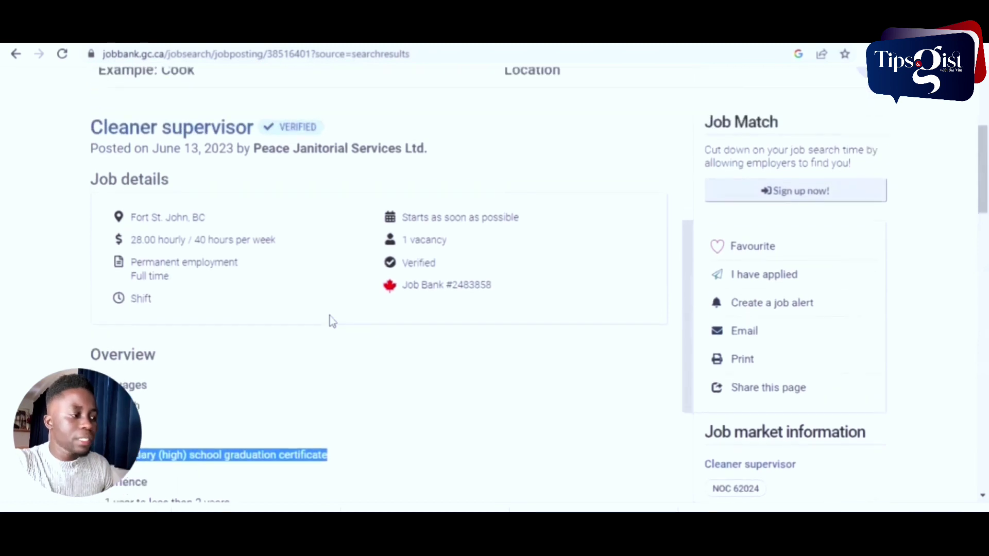
- Mark the Peace Janitorial Services posting as Favourited
left_click(739, 256)
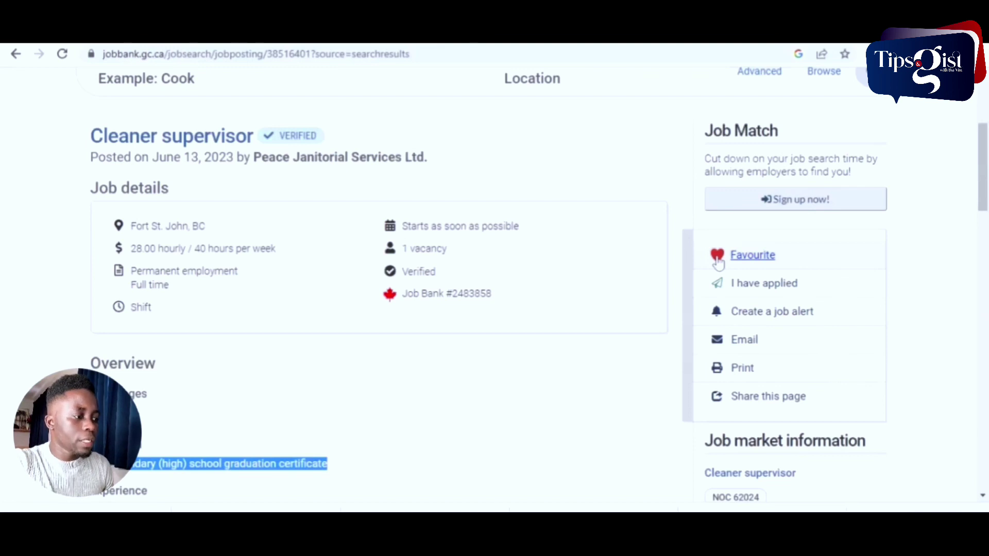
left_click(718, 260)
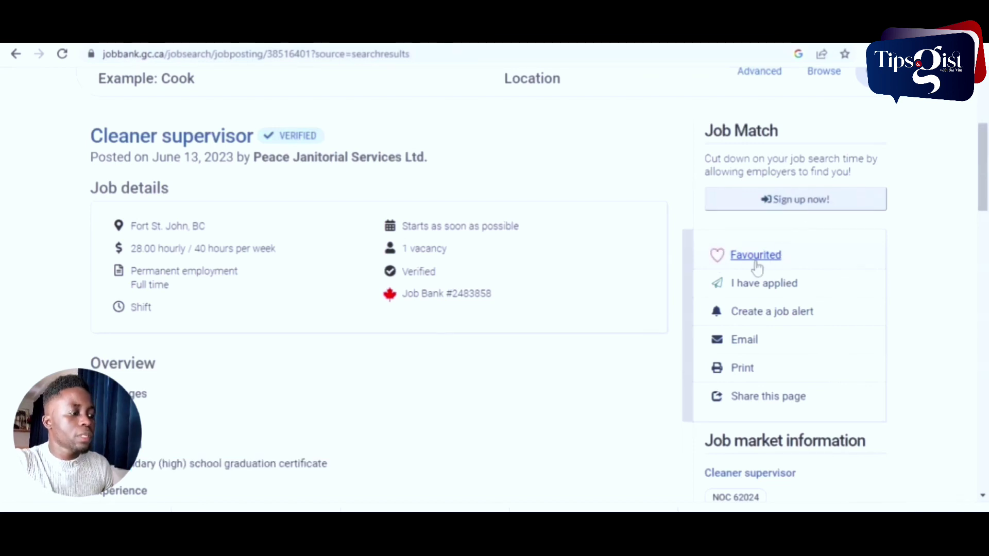
scroll(672, 281, "up", 3)
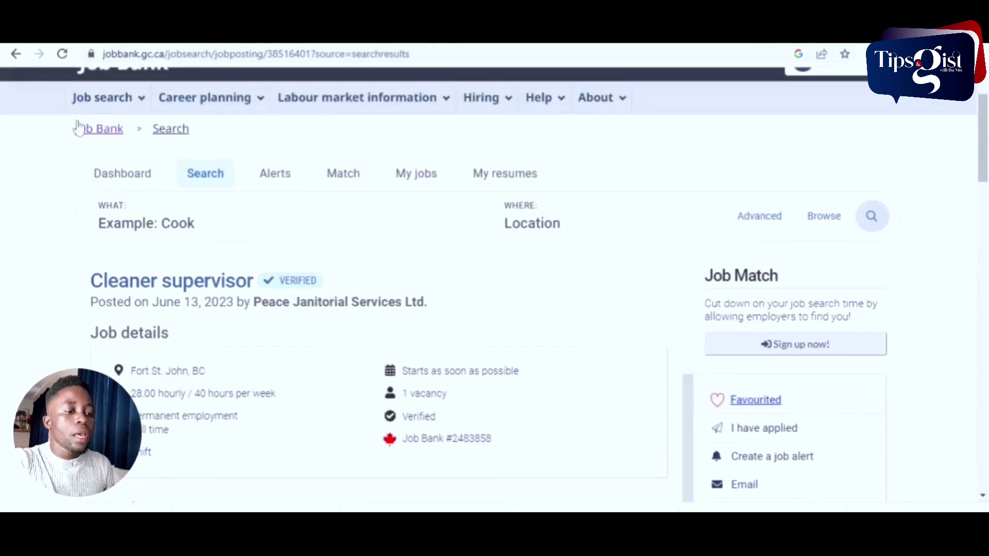
scroll(57, 181, "up", 2)
scroll(60, 182, "down", 2)
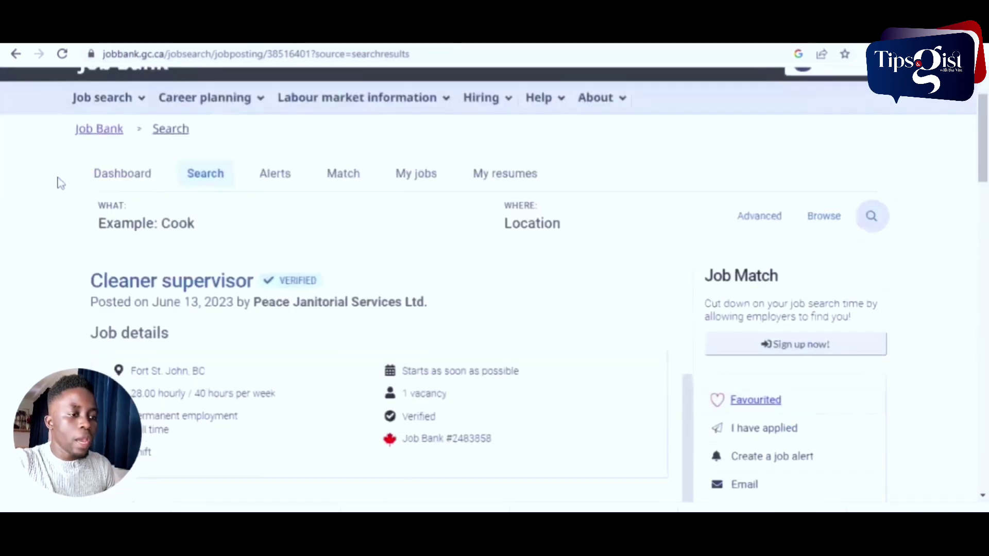
scroll(57, 181, "up", 2)
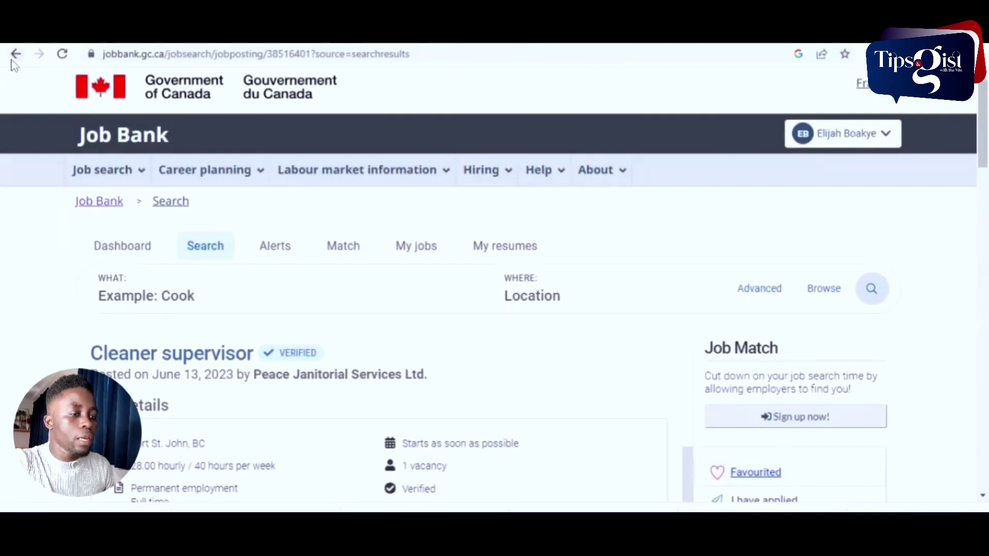
- Back in the results, favourite the Peace Janitorial and TBM Service Group Specialized cleaner listings
left_click(16, 54)
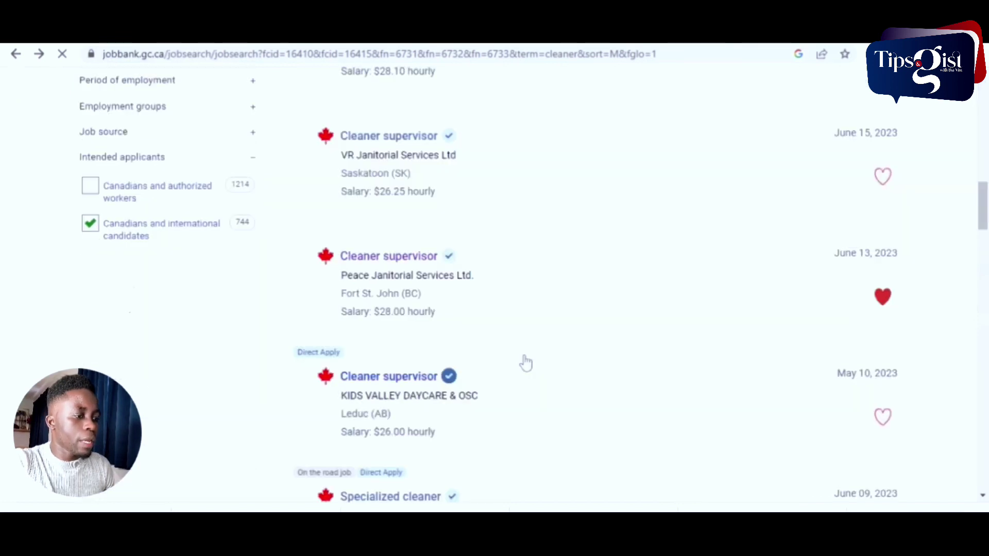
left_click(885, 302)
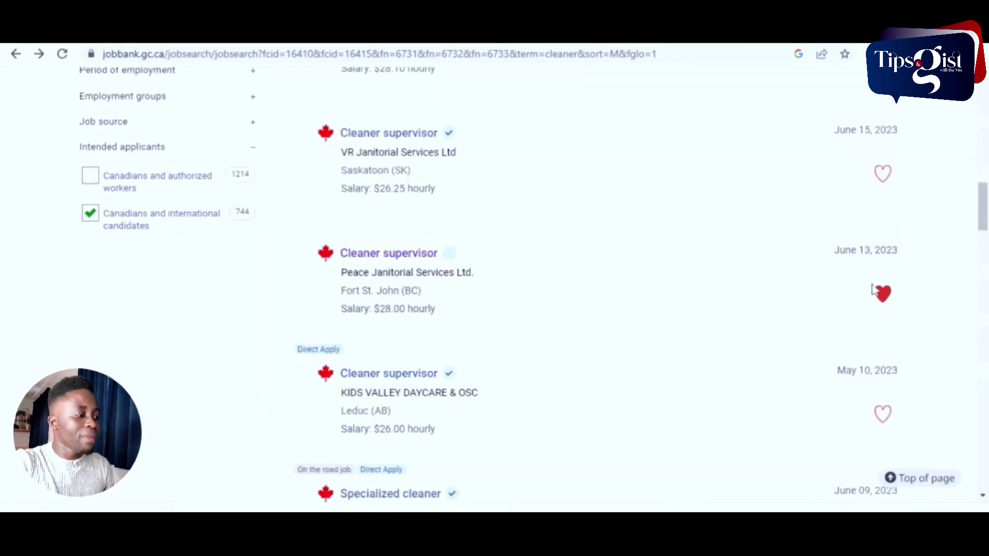
scroll(706, 295, "down", 8)
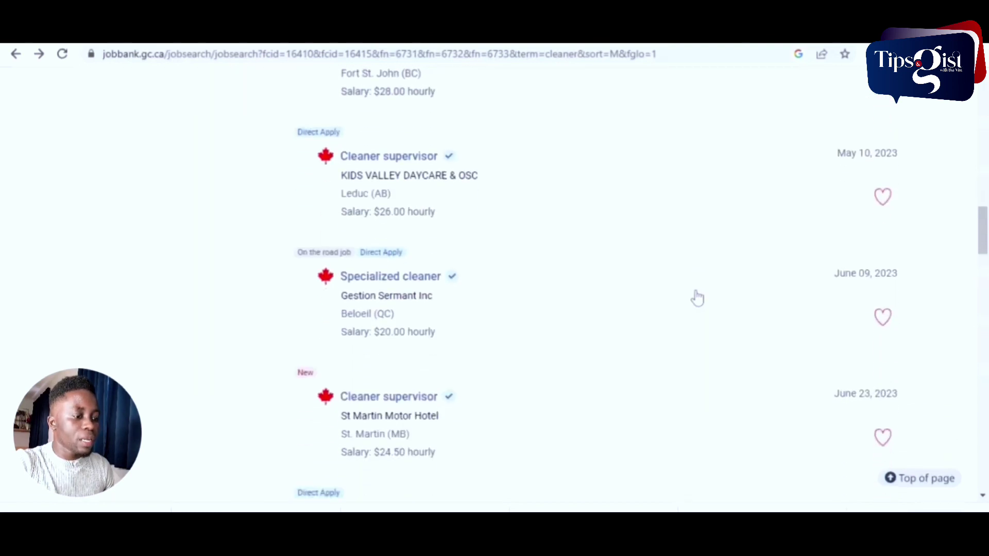
scroll(696, 298, "down", 2)
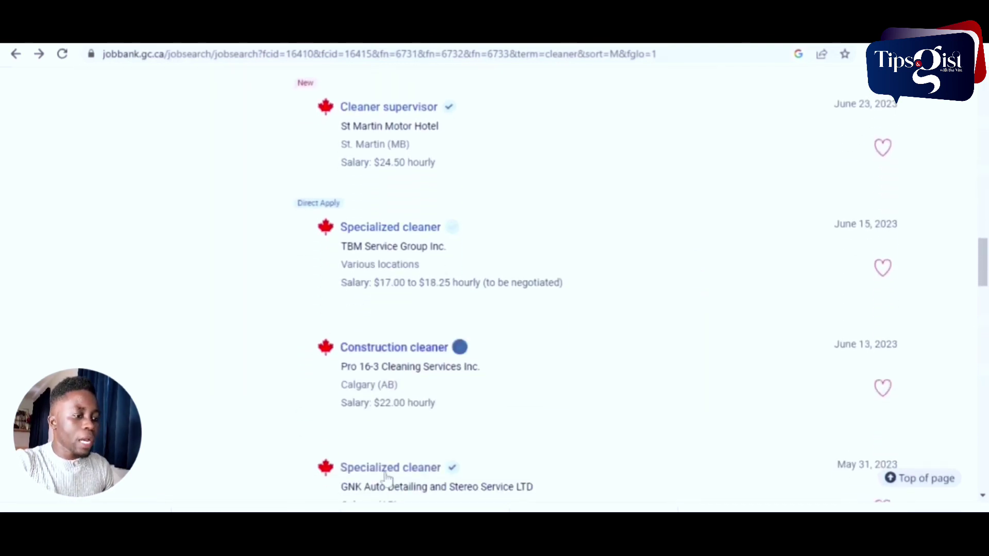
scroll(381, 251, "up", 1)
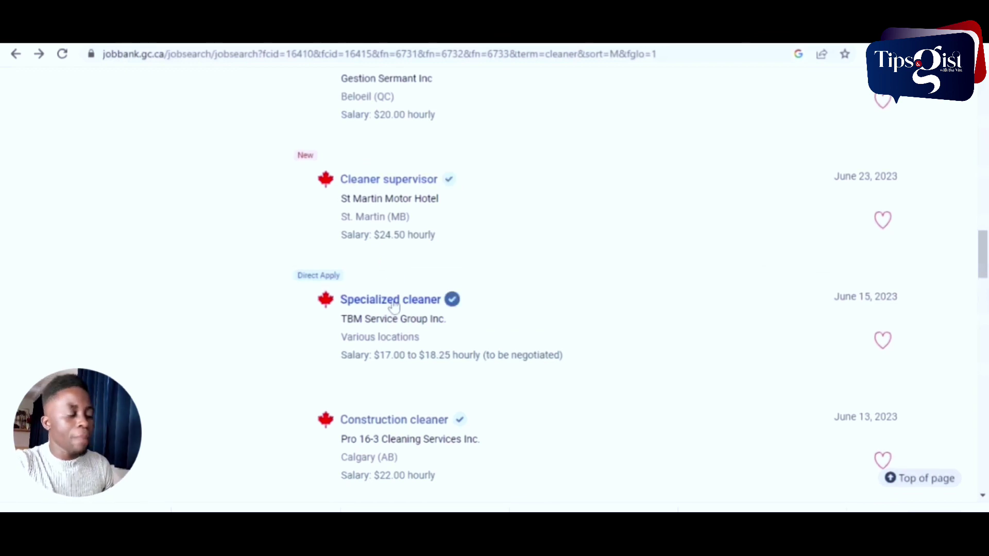
left_click(882, 340)
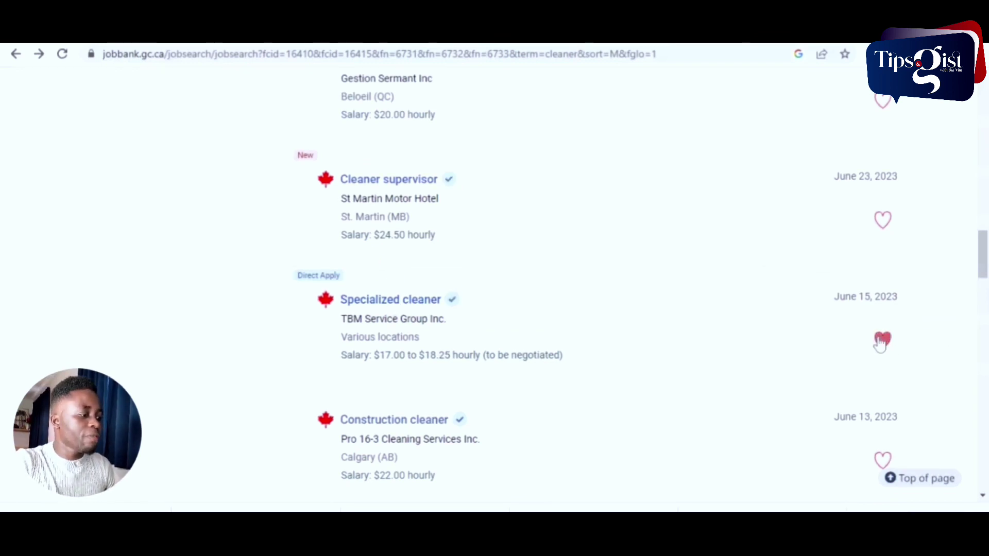
scroll(630, 323, "up", 10)
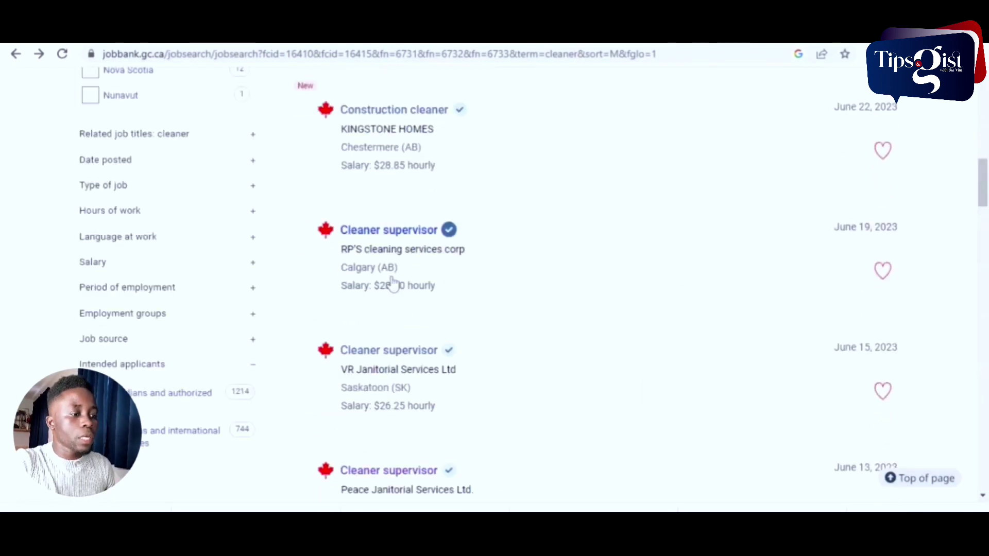
- Favourite the RP'S cleaning services Cleaner supervisor posting in Calgary, then return to results
left_click(383, 236)
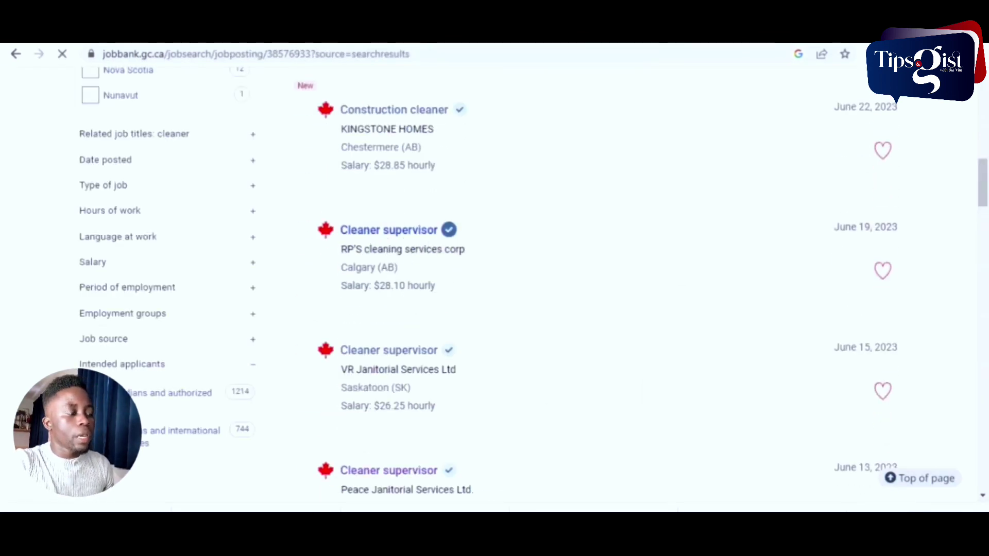
scroll(291, 365, "down", 3)
scroll(290, 363, "down", 6)
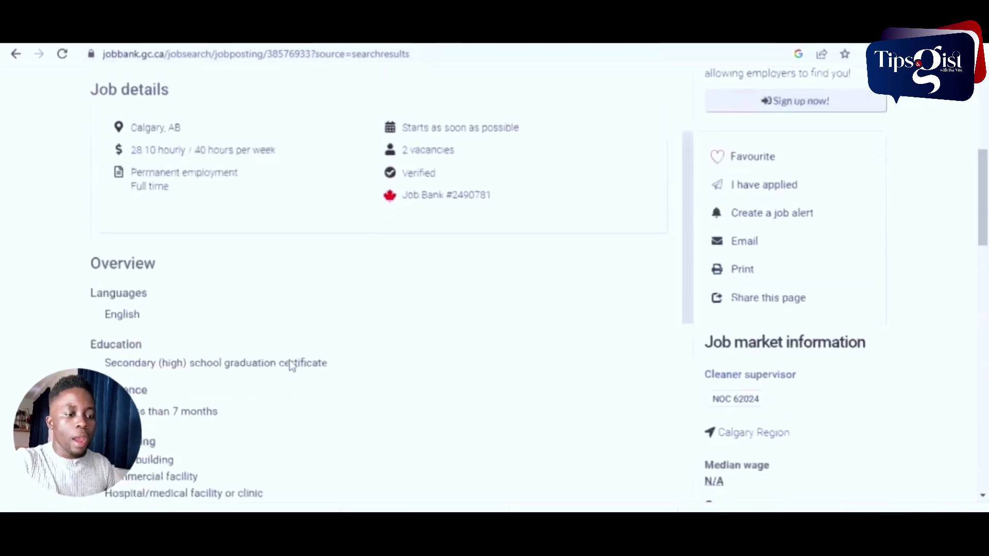
scroll(128, 235, "down", 5)
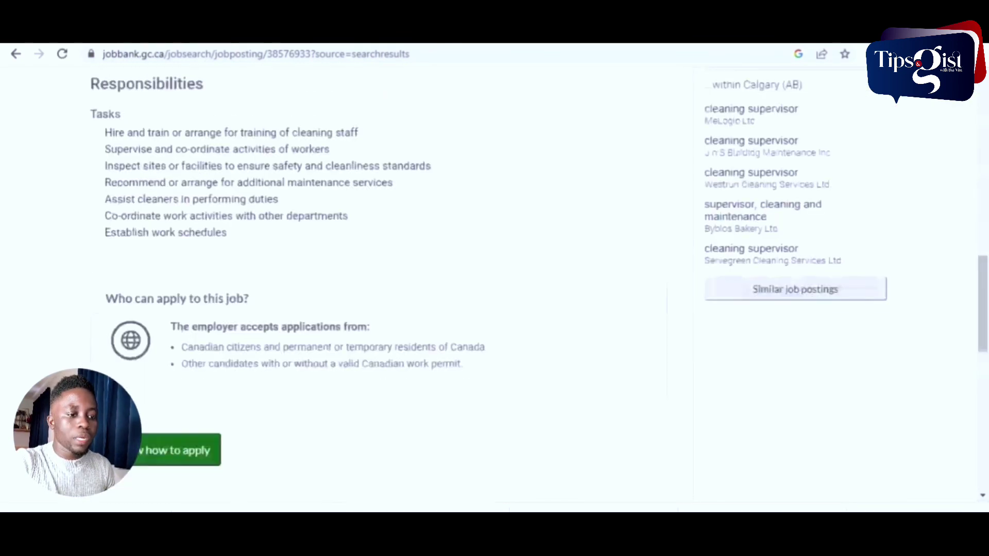
scroll(129, 234, "up", 15)
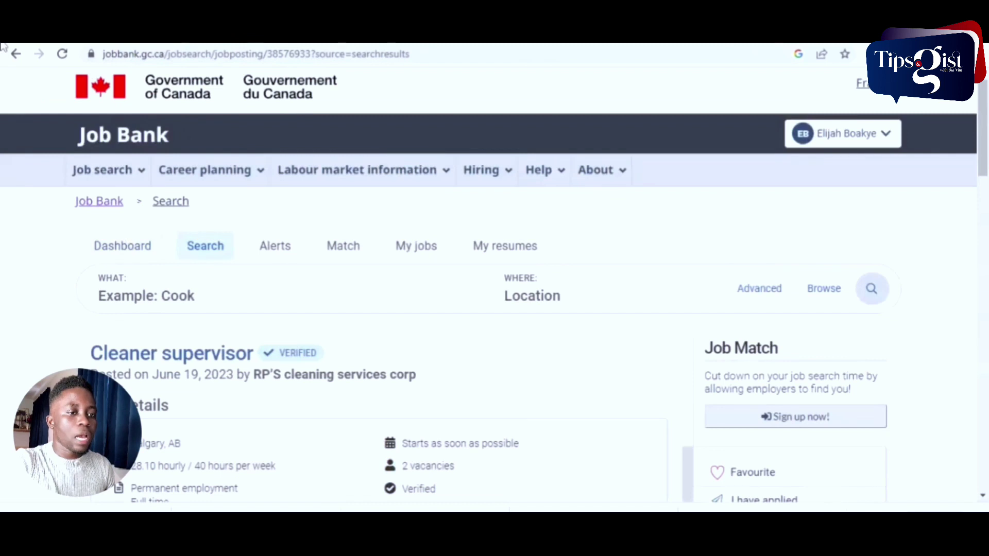
scroll(698, 477, "down", 3)
left_click(721, 331)
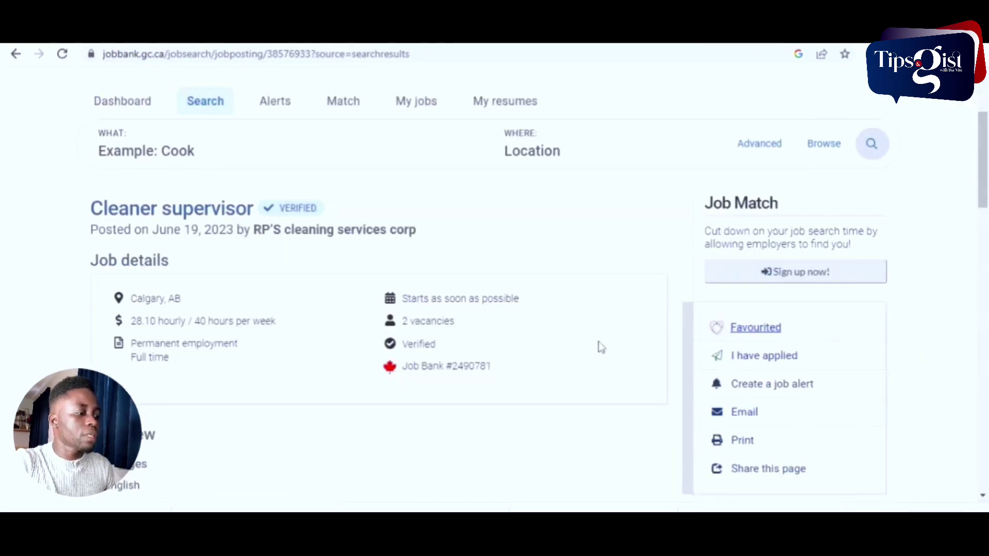
scroll(426, 295, "up", 3)
left_click(15, 55)
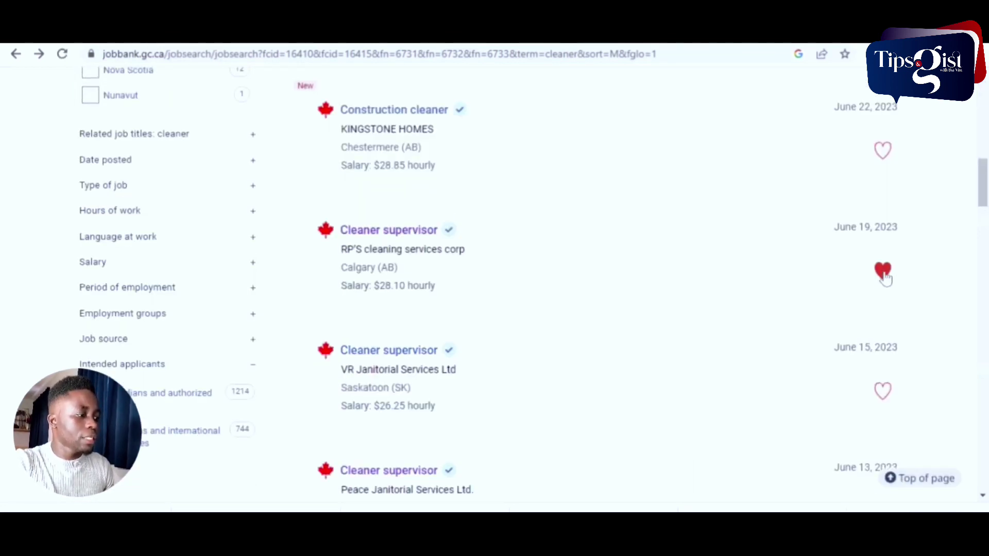
- Heart the Ever Better Building Maintenance Cleaner supervisor listing in Surrey, BC to favourite it
scroll(799, 337, "up", 2)
scroll(800, 338, "up", 3)
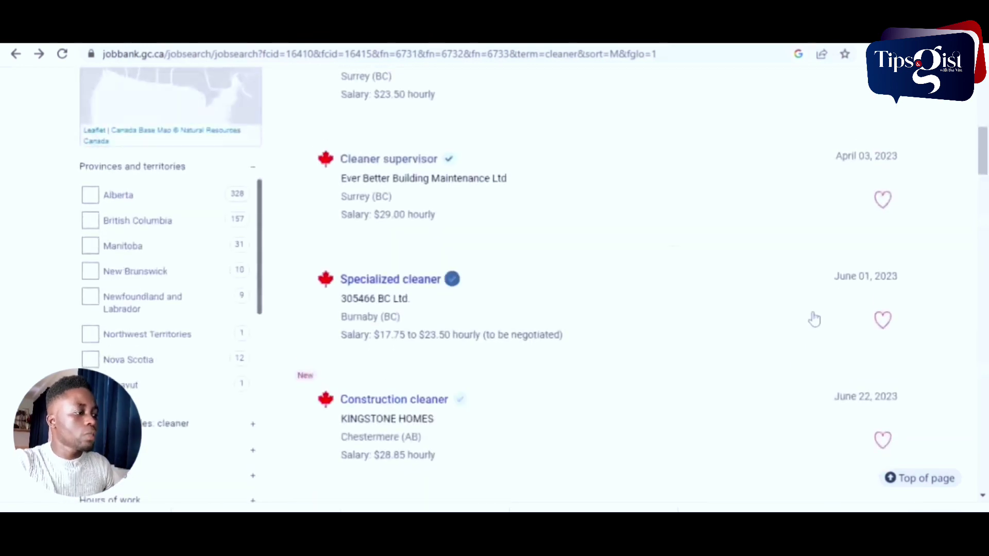
scroll(813, 316, "up", 2)
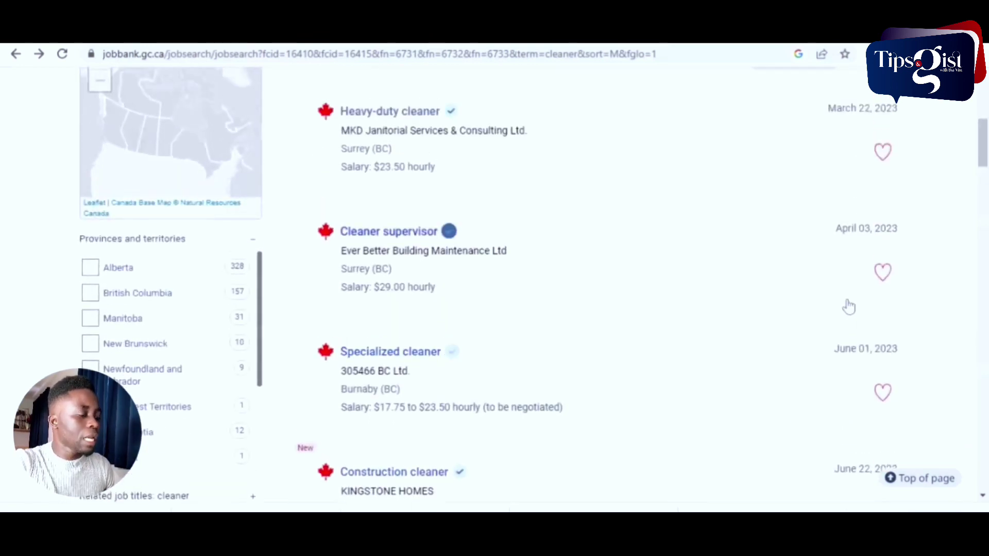
left_click(886, 282)
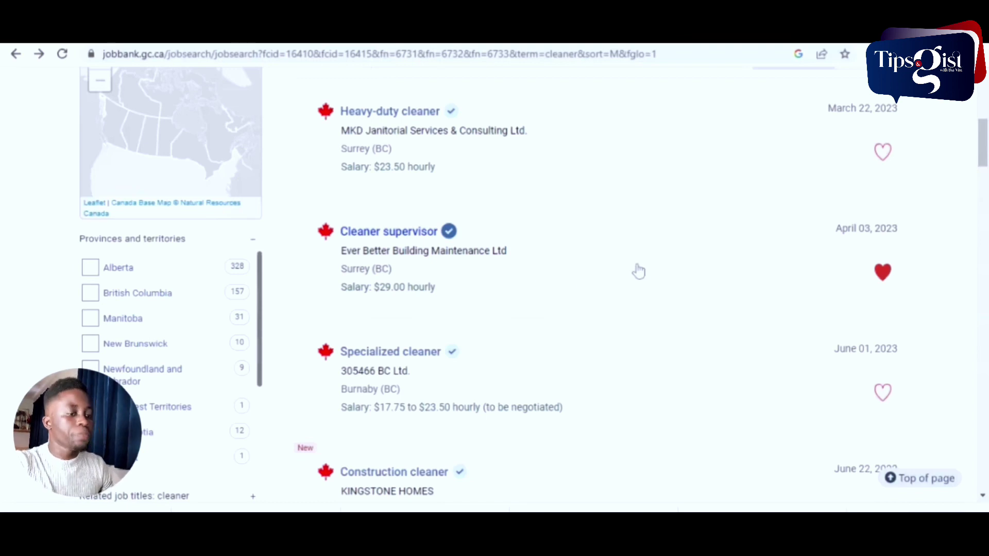
scroll(639, 271, "up", 1)
scroll(633, 273, "down", 2)
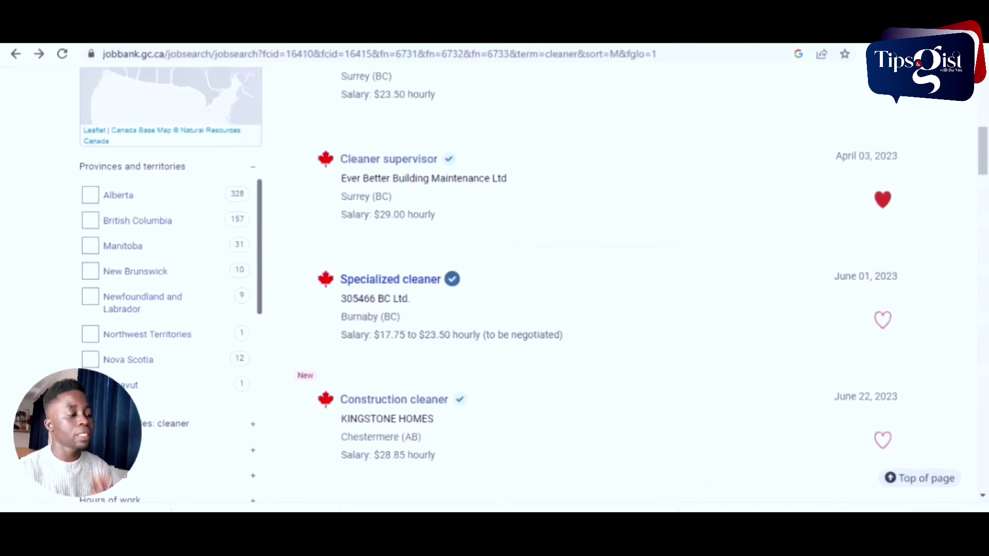
scroll(712, 305, "up", 10)
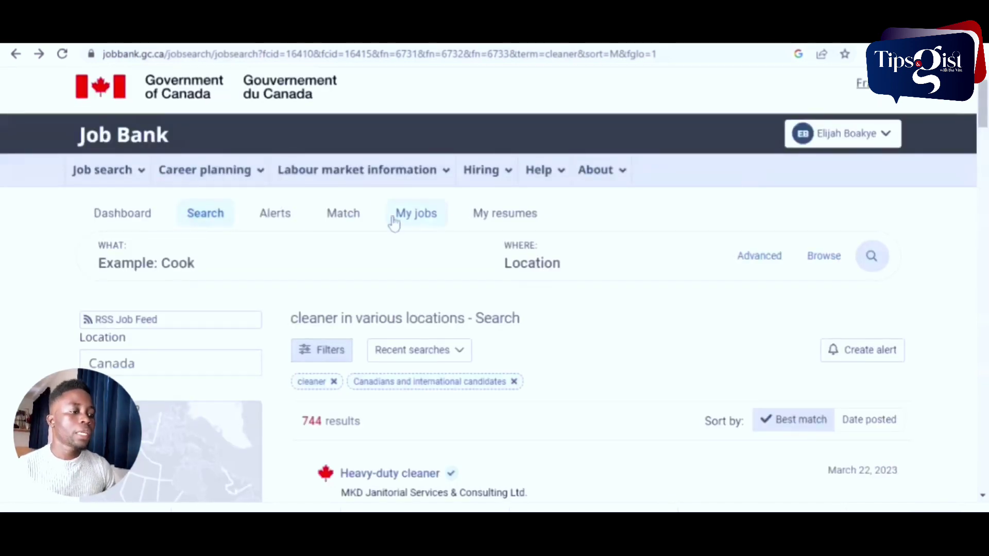
- Open My jobs Favourites and review the four saved cleaner postings: Calgary, various locations, Fort St. John, Surrey
left_click(417, 222)
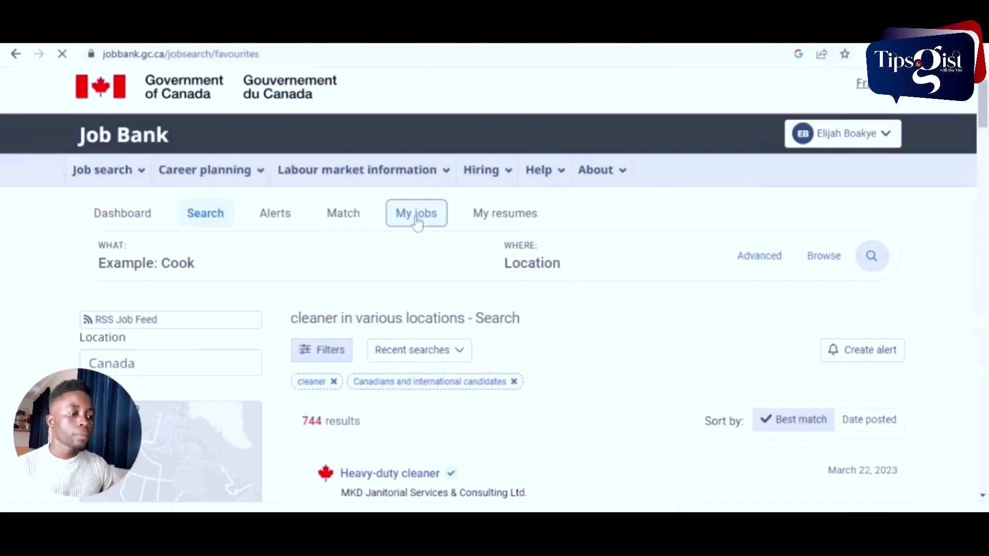
scroll(419, 227, "down", 5)
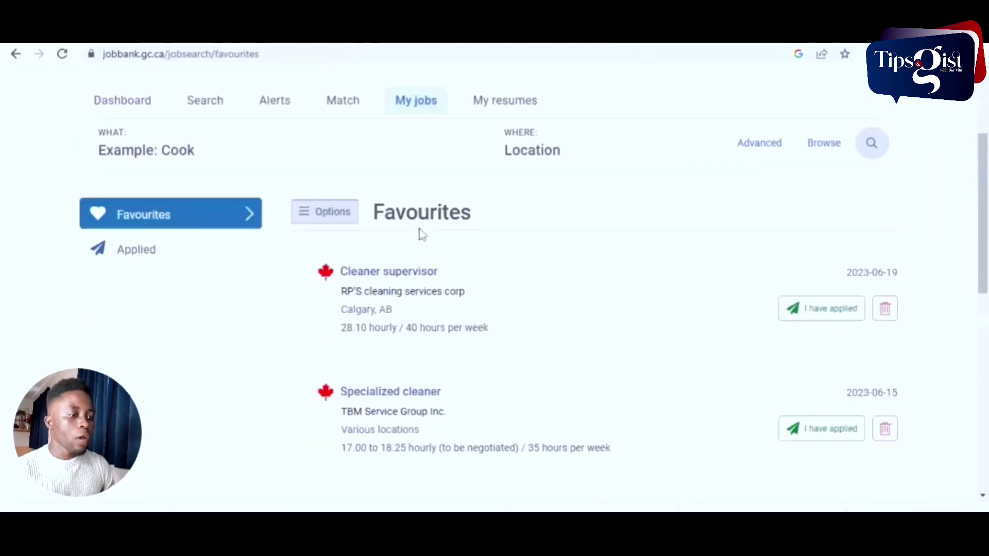
scroll(401, 198, "down", 3)
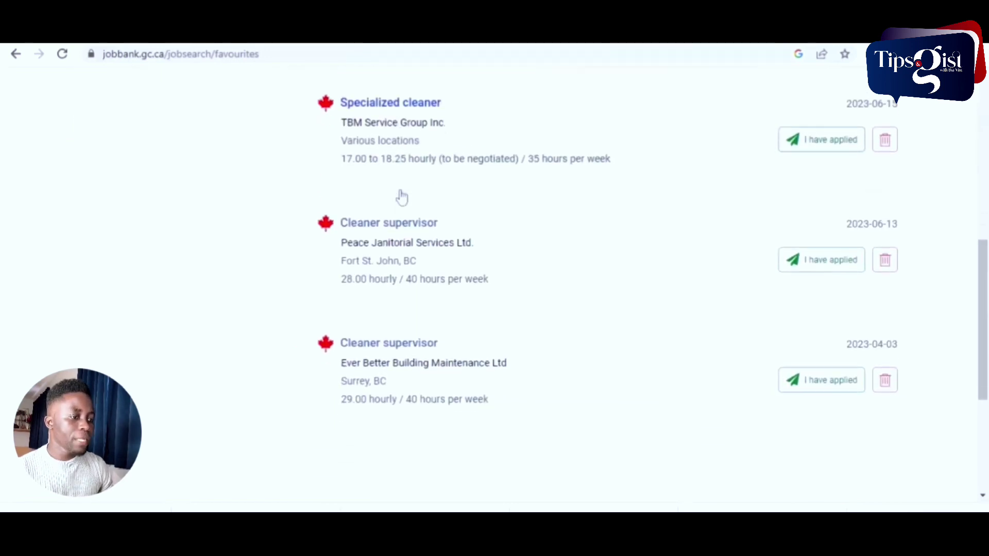
scroll(453, 175, "up", 6)
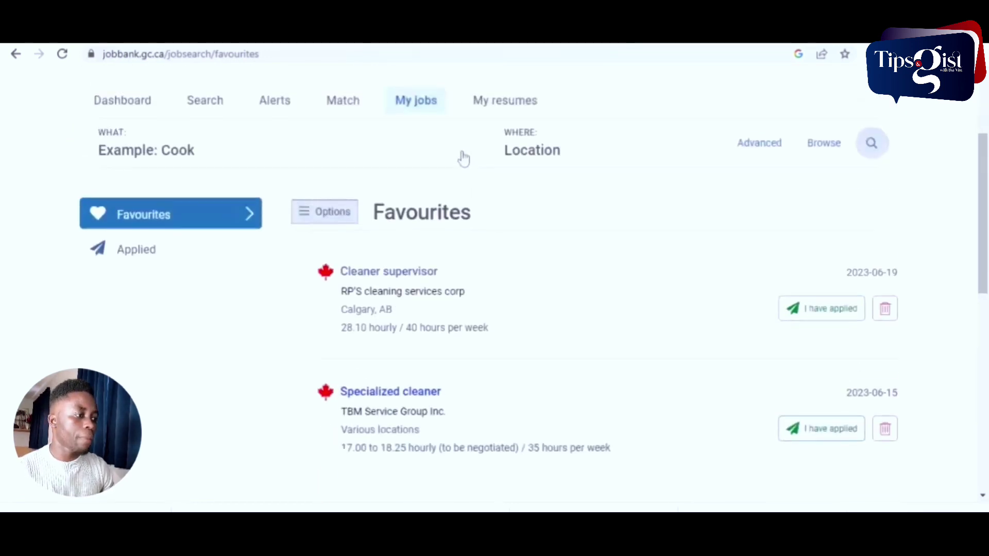
scroll(450, 238, "down", 2)
scroll(450, 238, "down", 2)
scroll(430, 227, "up", 2)
scroll(431, 227, "down", 5)
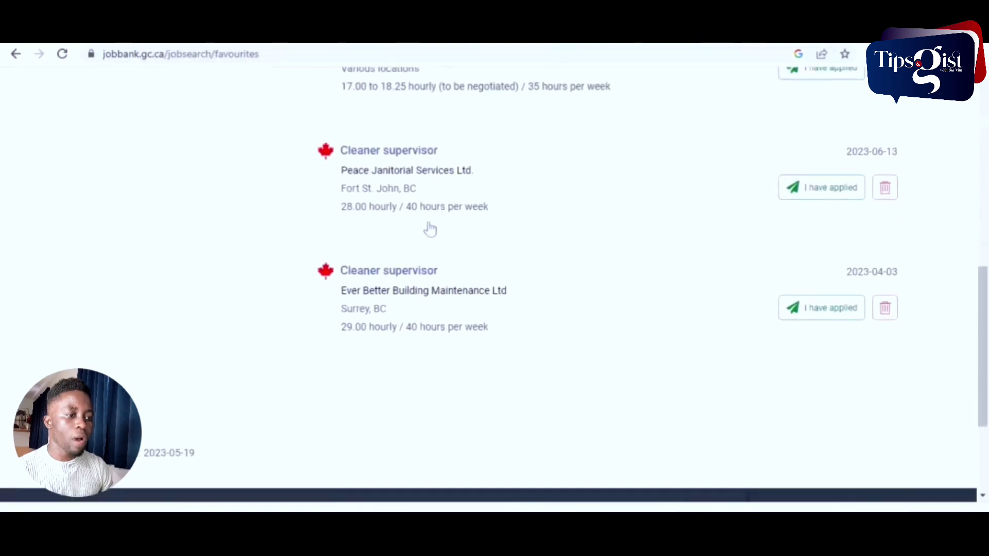
scroll(431, 228, "up", 5)
scroll(431, 375, "down", 6)
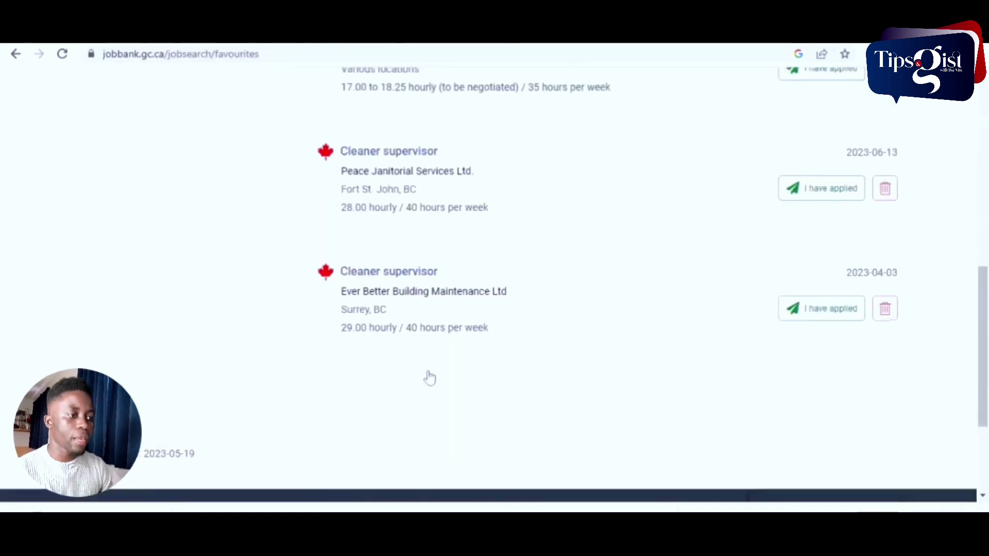
scroll(430, 376, "up", 7)
scroll(430, 377, "up", 3)
scroll(430, 378, "down", 1)
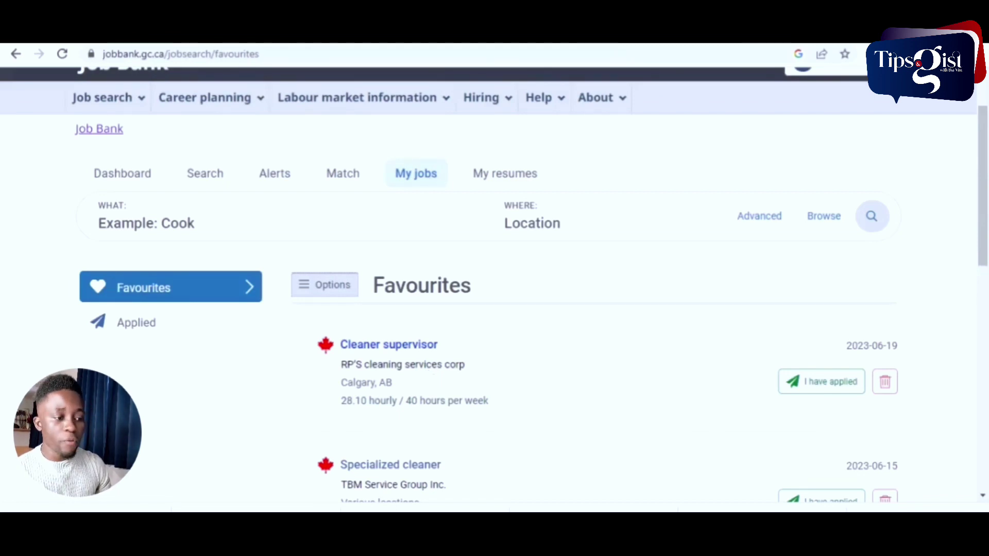
scroll(430, 379, "down", 1)
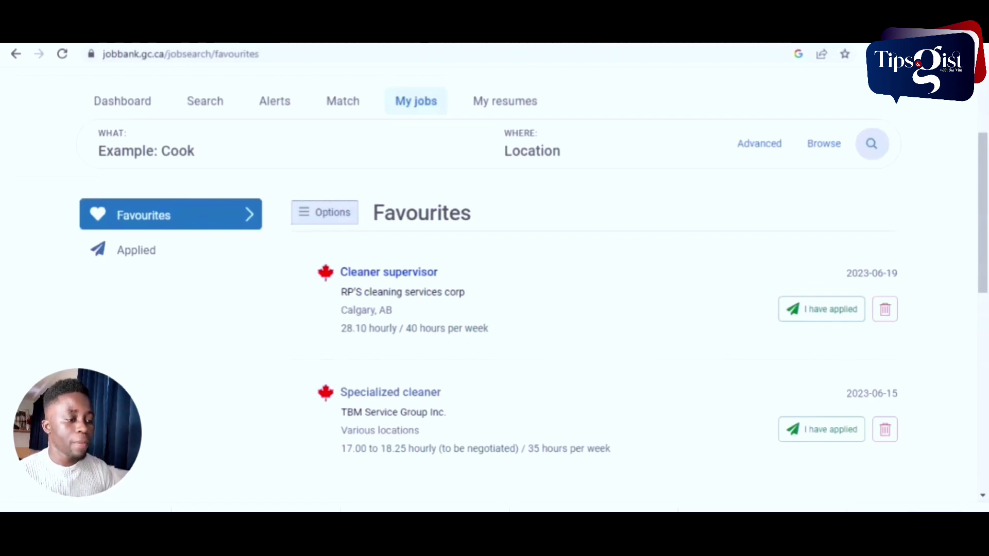
- Open the RP'S cleaning services Cleaner supervisor posting in Calgary from Favourites
left_click(393, 275)
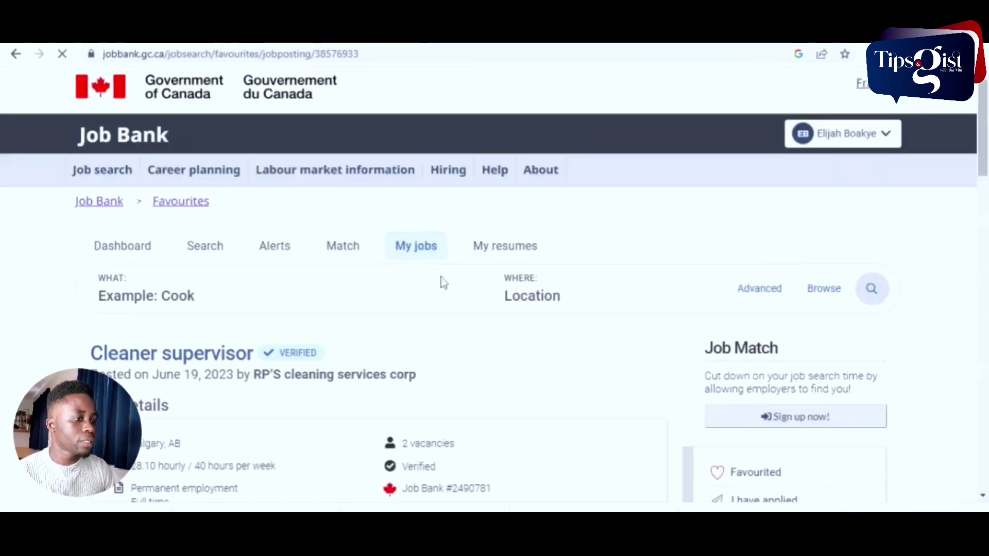
scroll(267, 360, "down", 20)
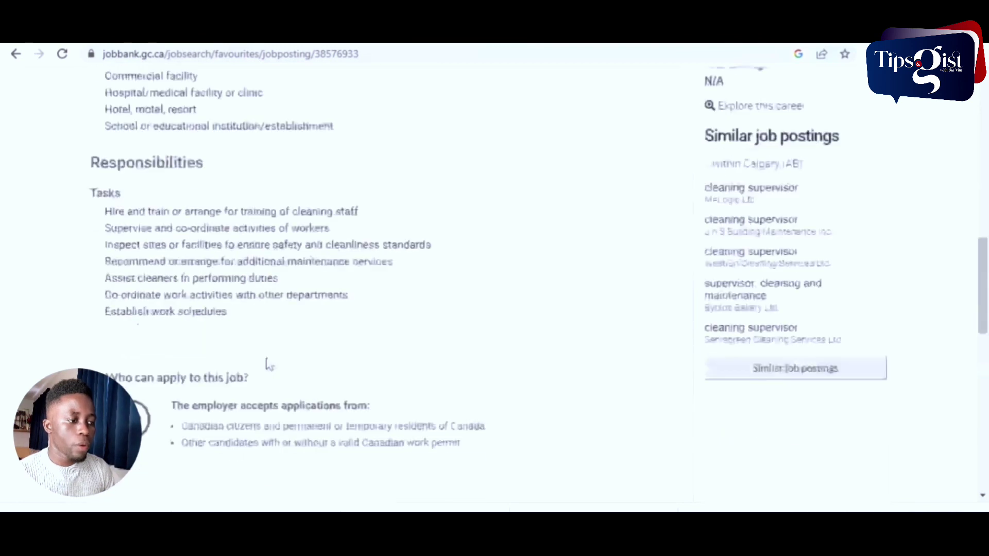
scroll(267, 360, "up", 3)
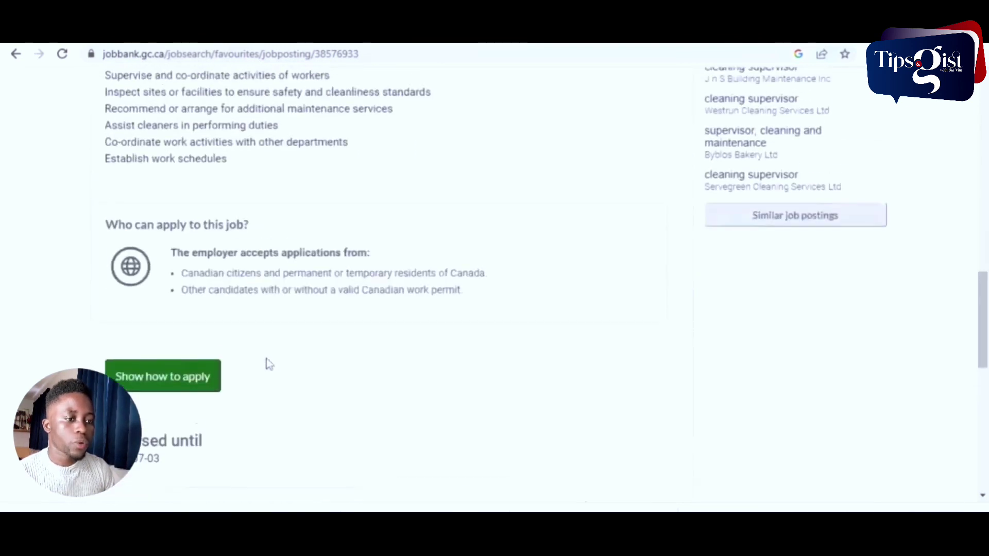
- Reveal the How to apply instructions, showing application by e-mail, and return to the posting's top
left_click(149, 378)
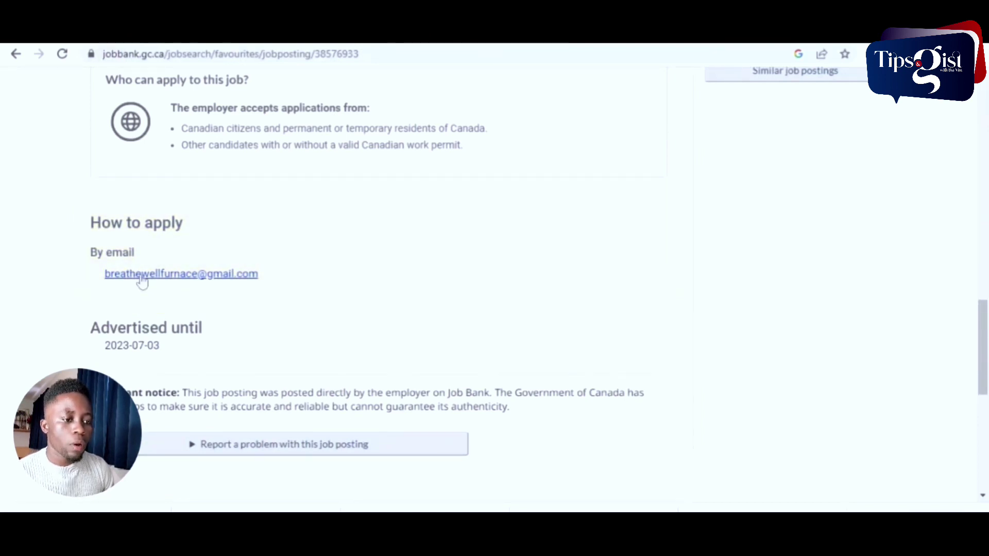
scroll(208, 346, "up", 15)
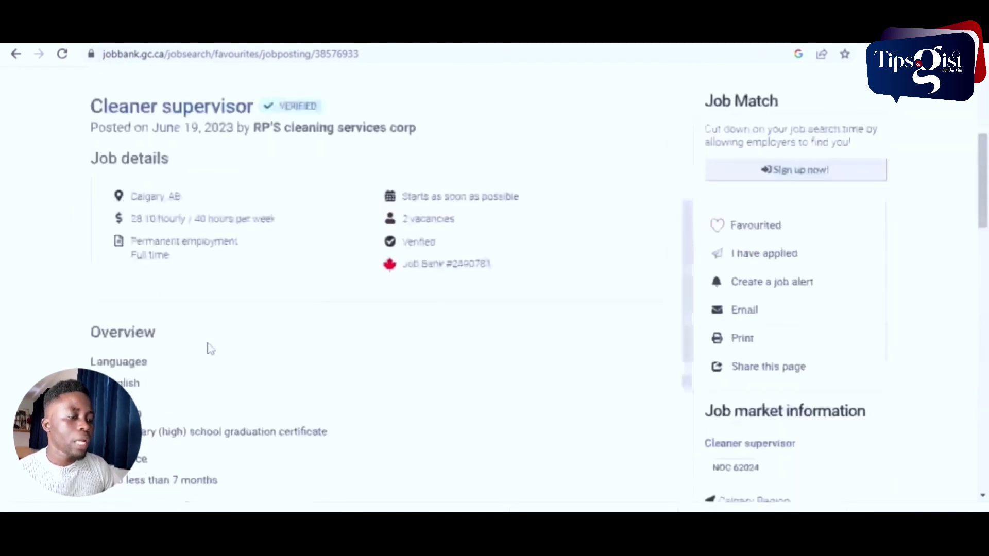
scroll(207, 346, "up", 1)
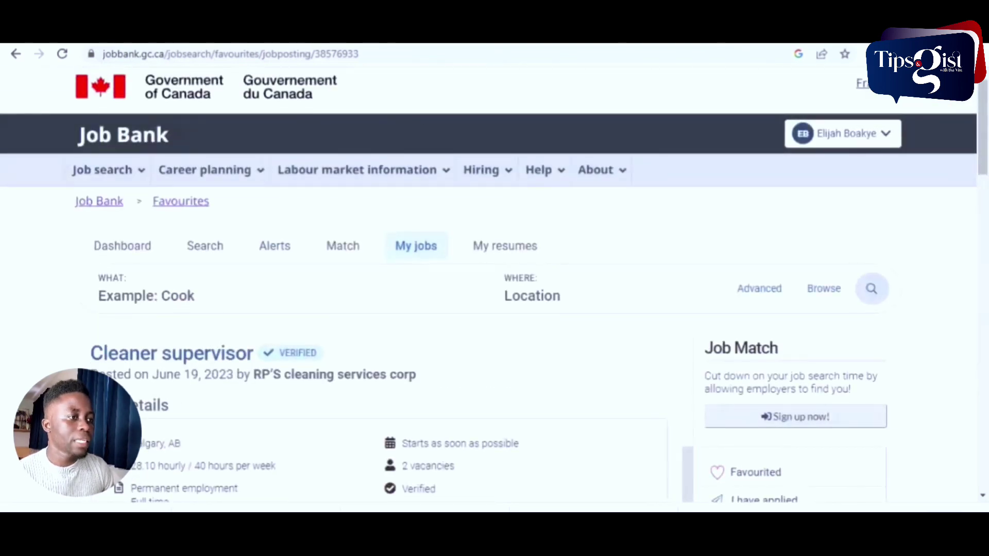
- In Gmail, start a new message addressed to the employer's application e-mail address
left_click(436, 37)
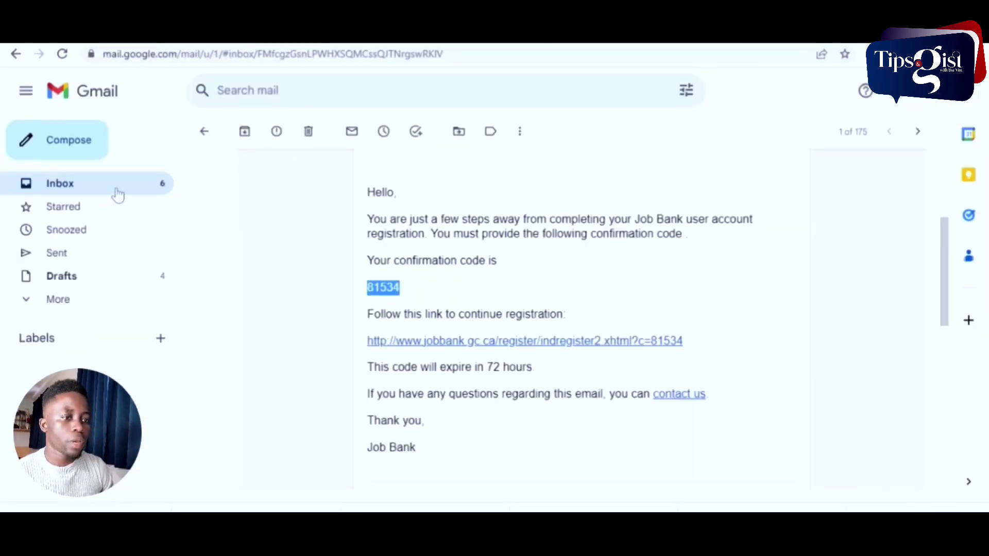
left_click(88, 153)
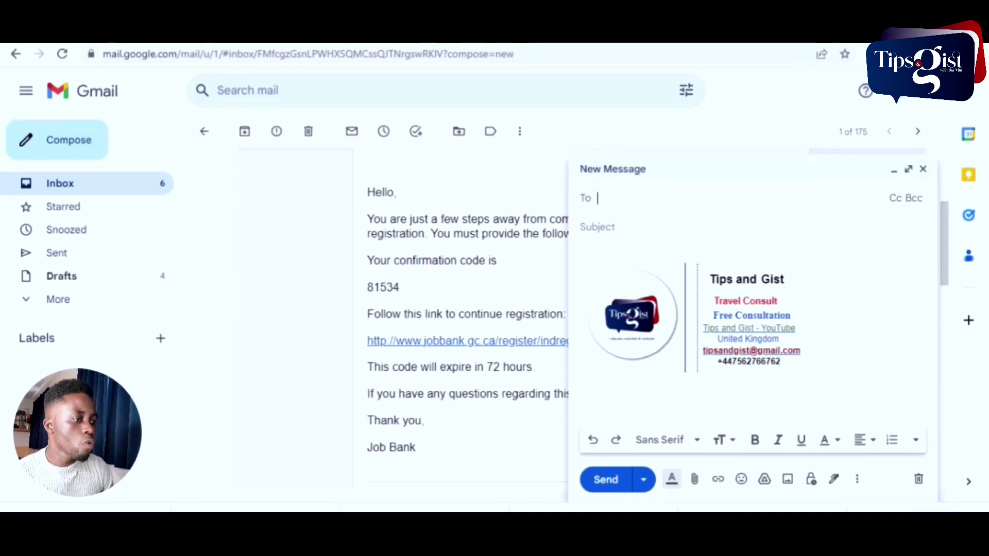
key("ctrl+v")
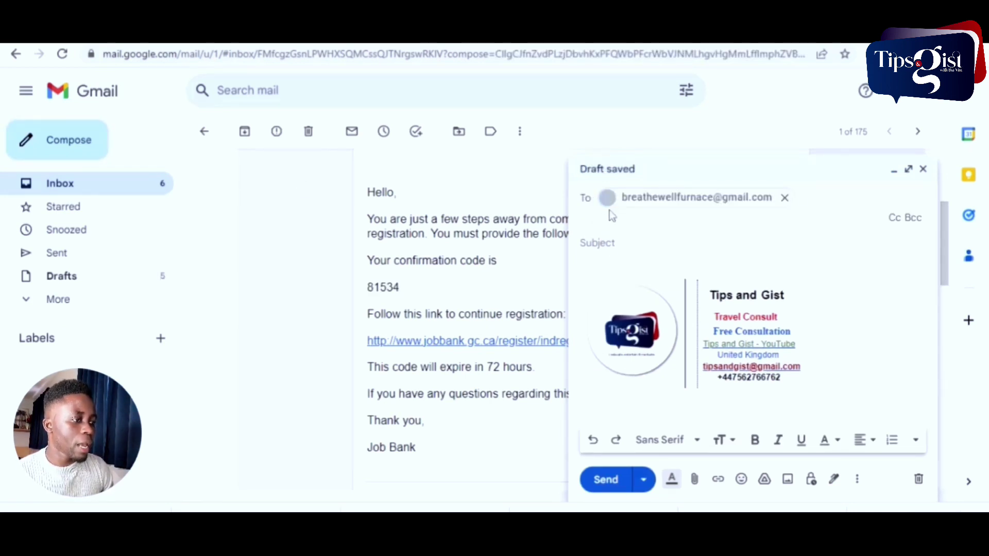
- Set the subject to 'APPLICATION FOR A JOB VACANCY' in capitals
left_click(630, 241)
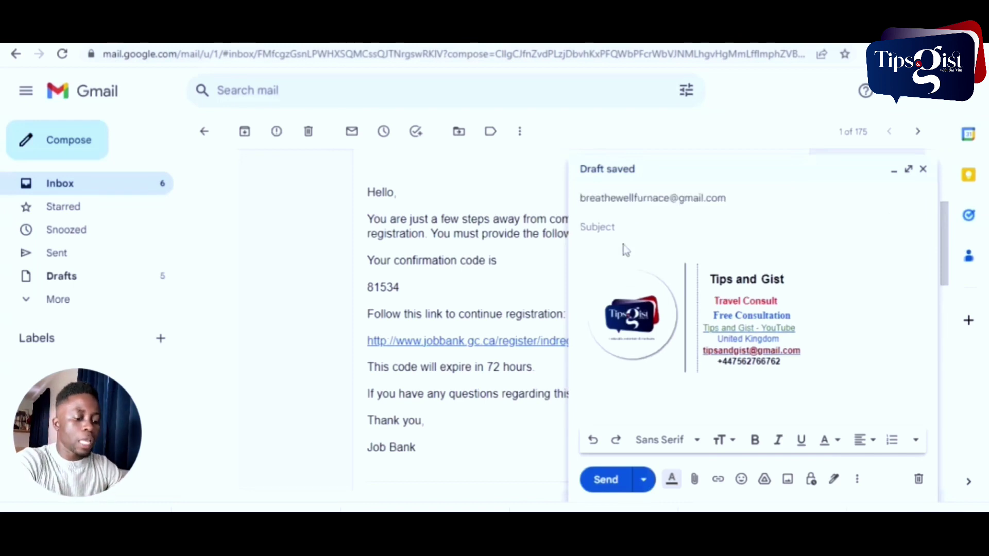
type("A")
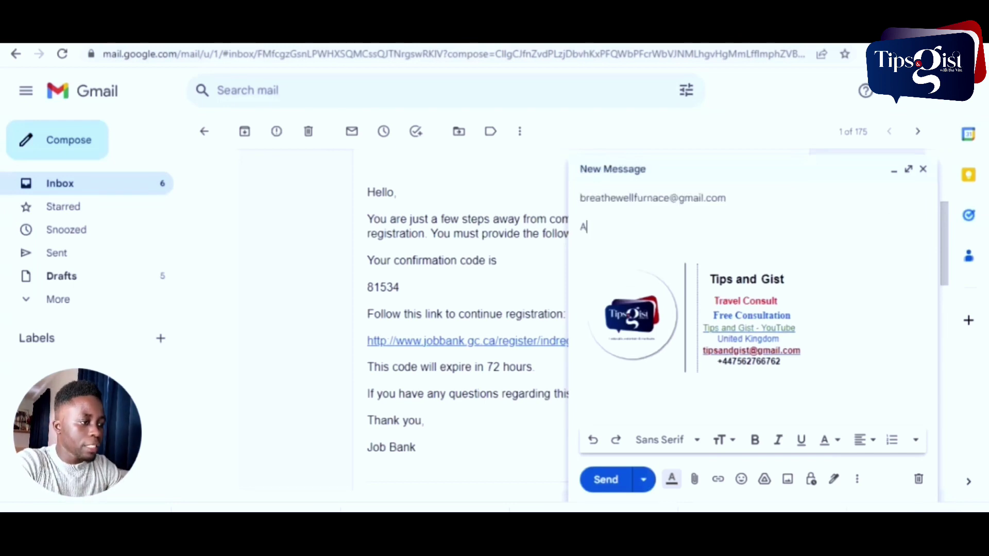
type("pplicati")
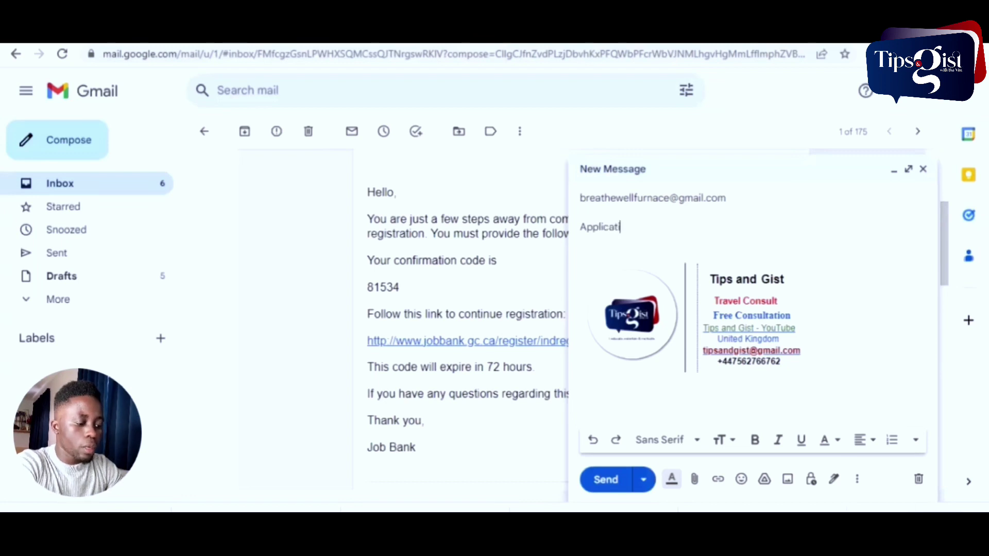
type("on for a job")
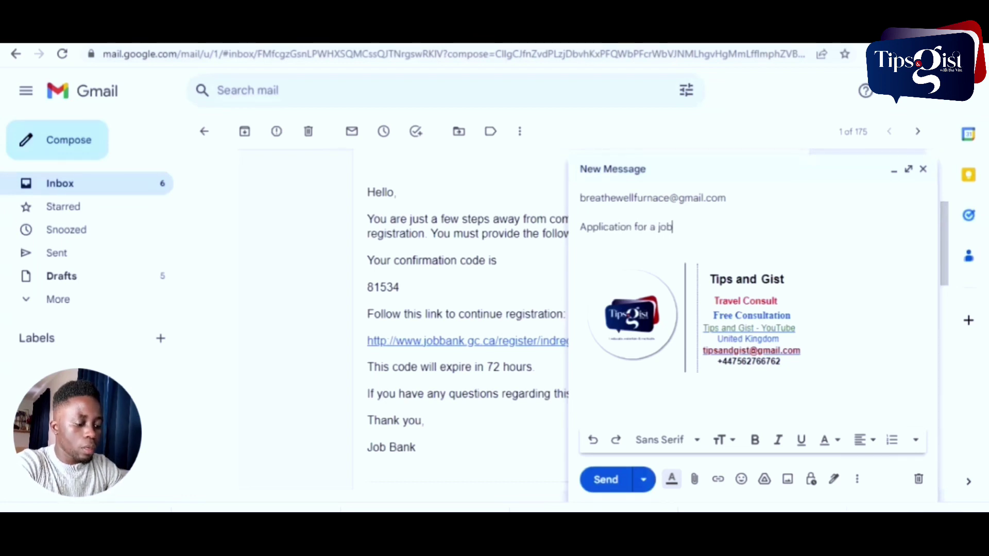
type(" vac")
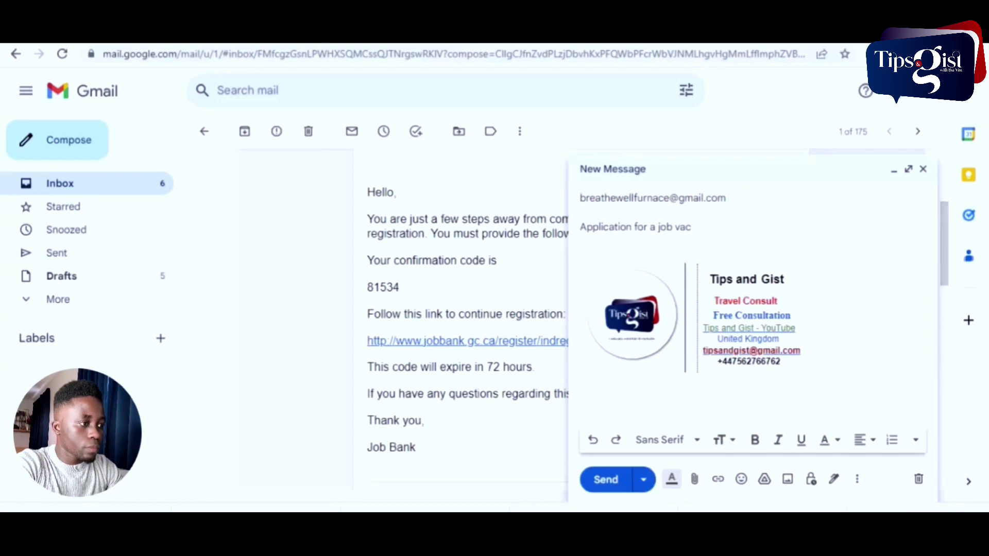
type("ancy")
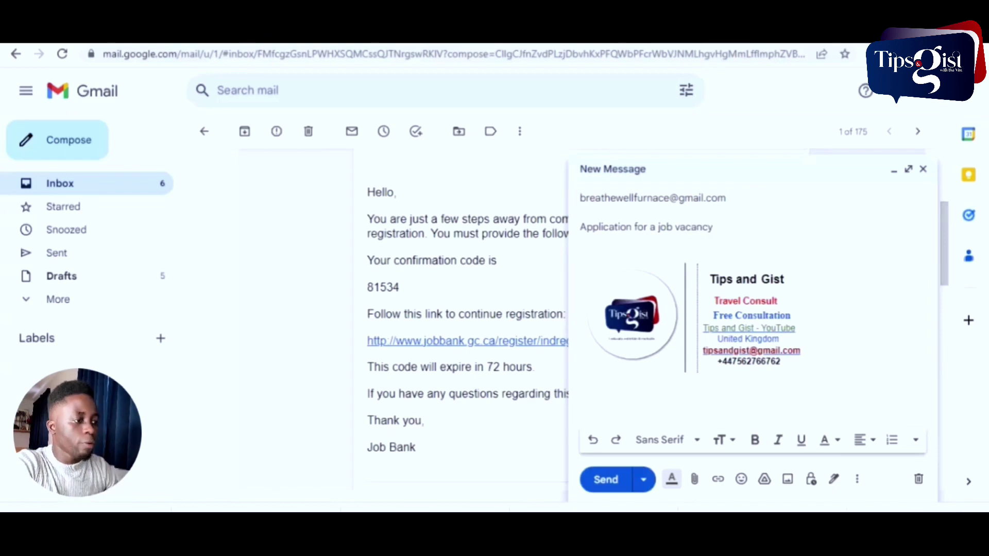
left_click_drag(714, 227, 587, 226)
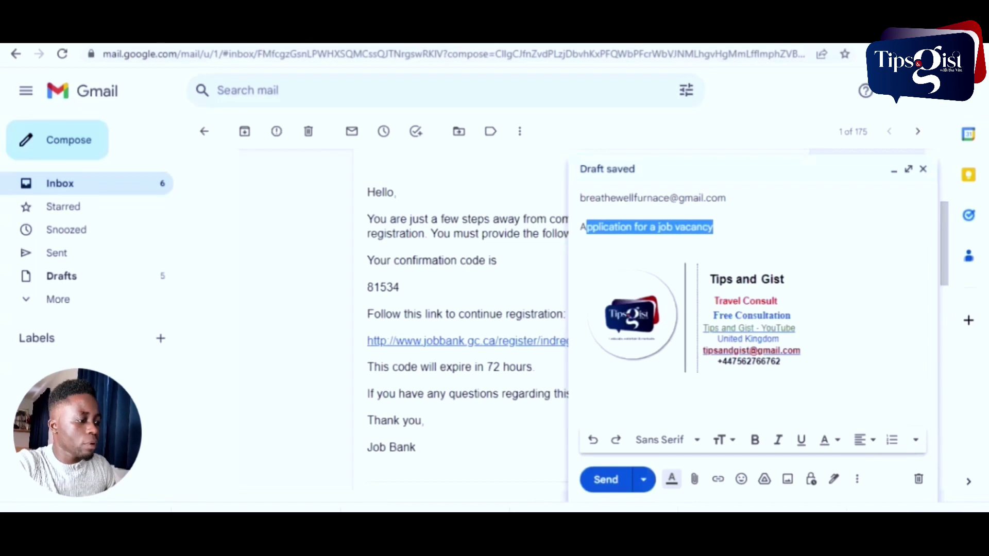
key("BackSpace")
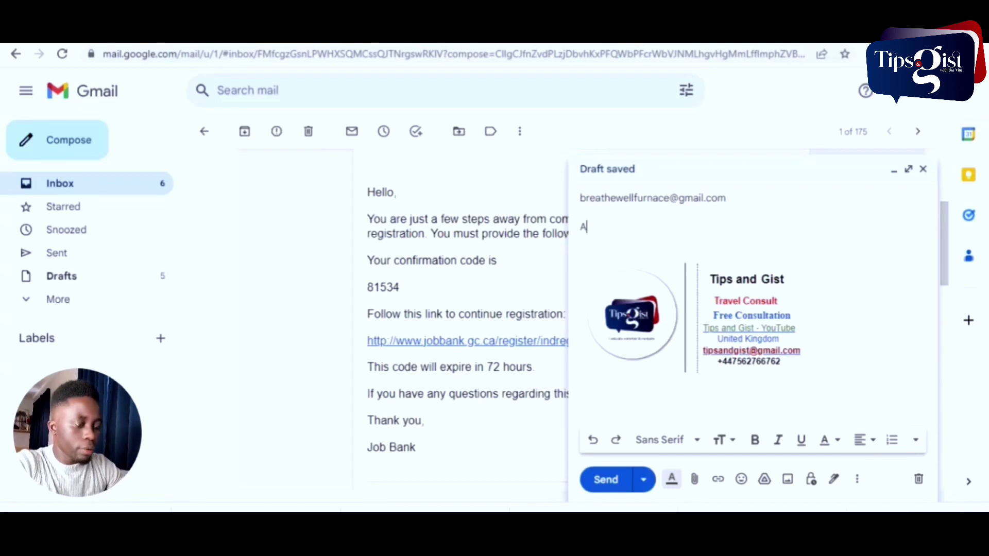
type("PPL")
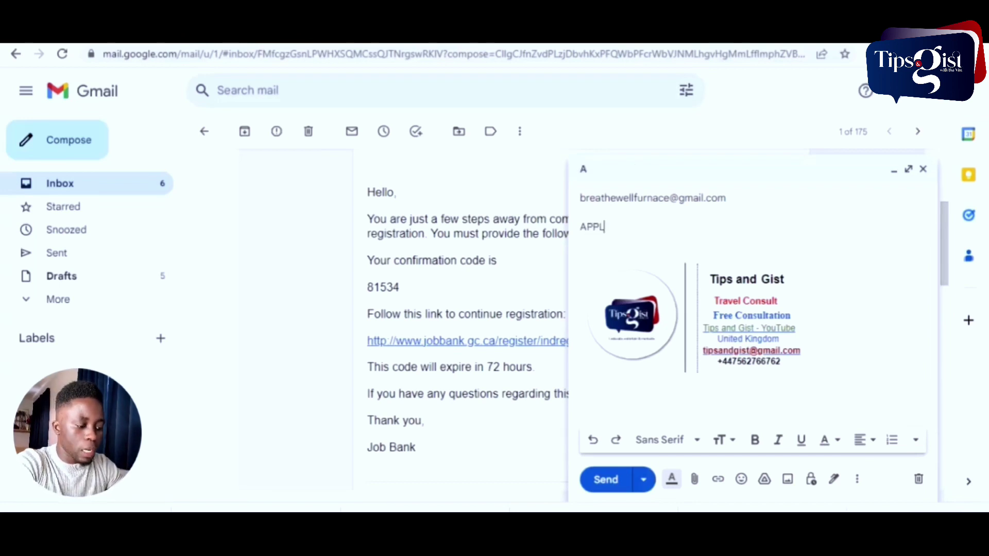
type("ICATION FO")
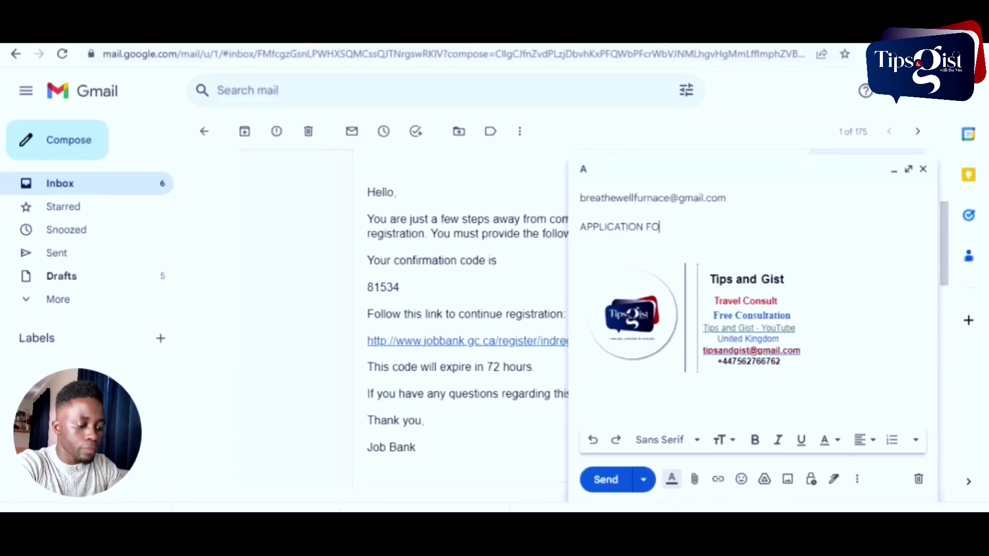
type("R A JOB VACAN")
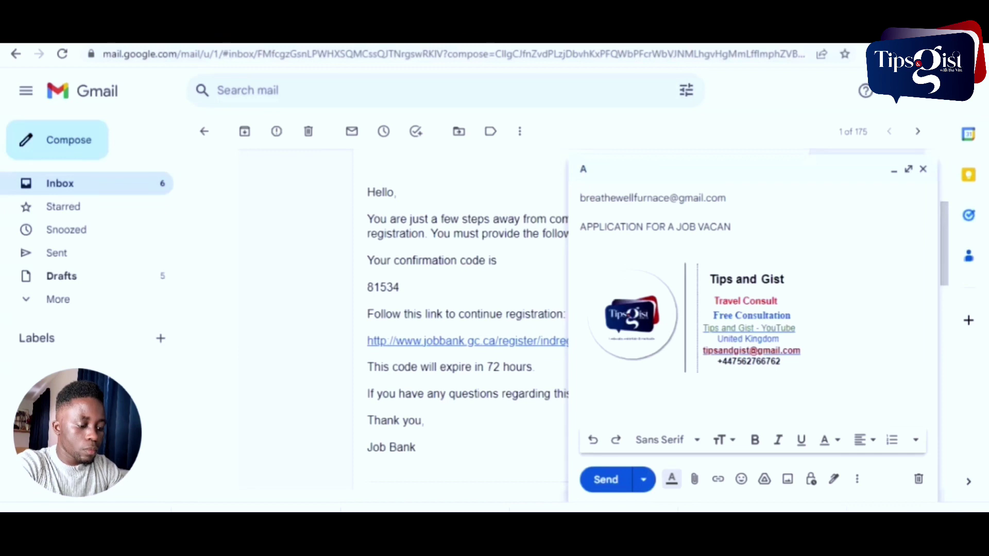
type("CY")
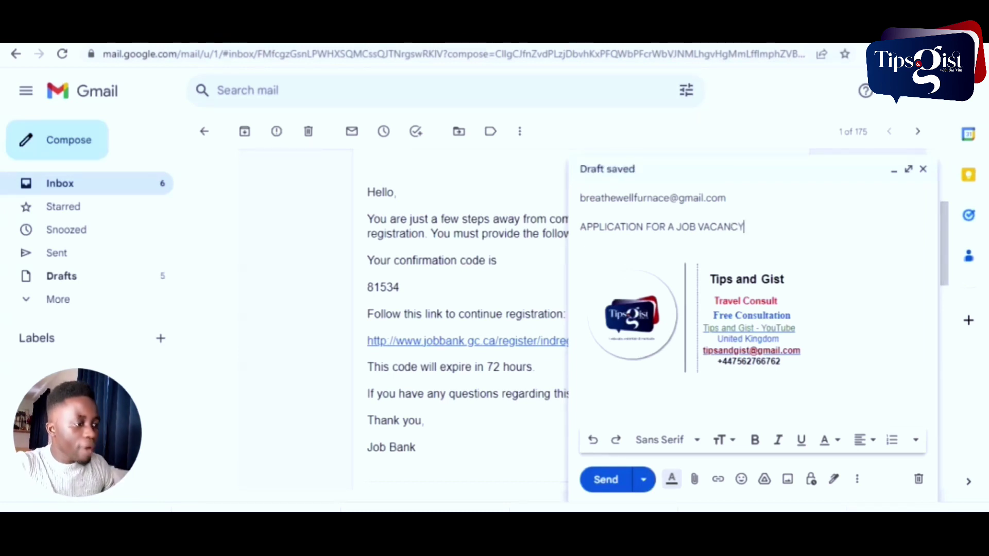
left_click(580, 254)
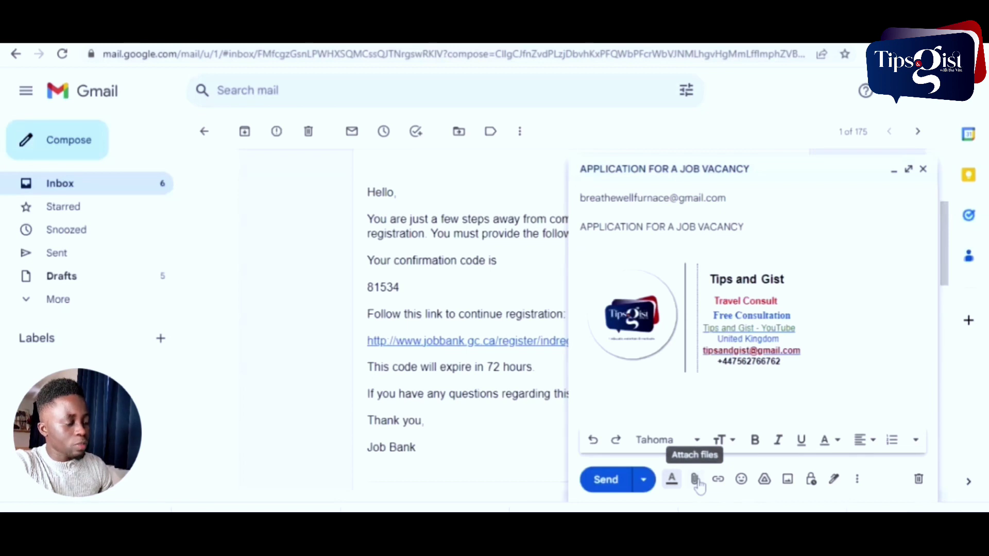
- Attach the two CV PDFs (90K and 123K) to the draft and close it
left_click(696, 480)
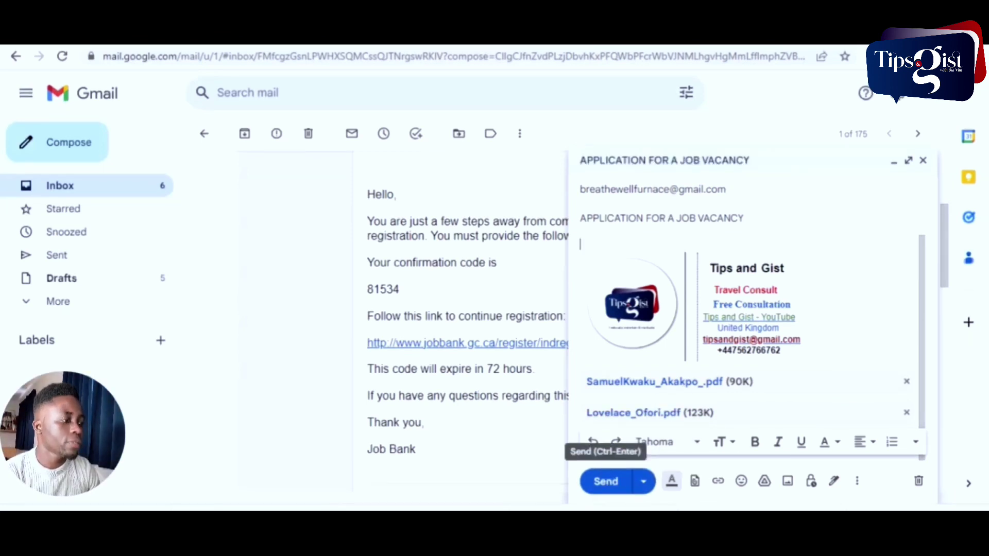
left_click(923, 161)
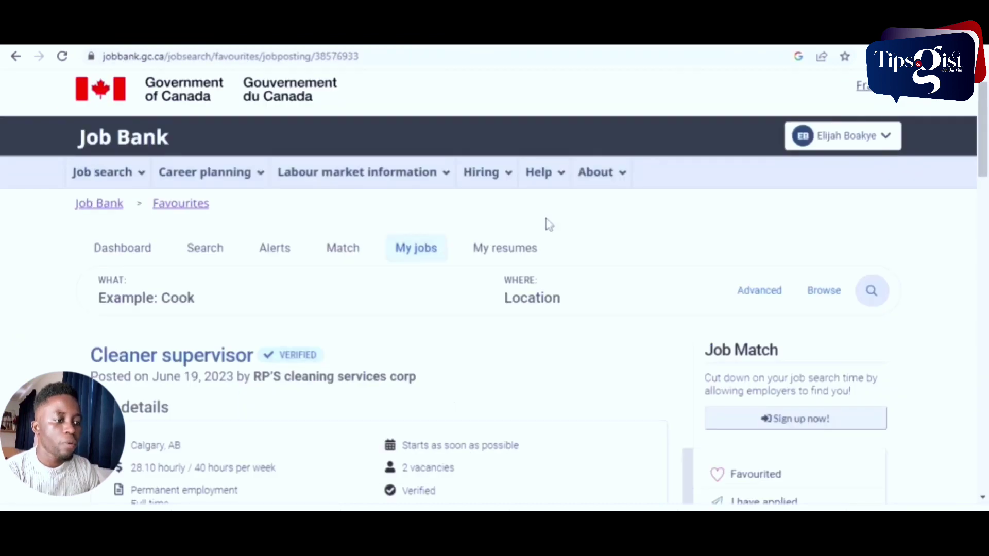
- Return to Job Bank's My jobs Favourites with the Calgary, various-locations and Fort St. John postings
scroll(531, 278, "down", 3)
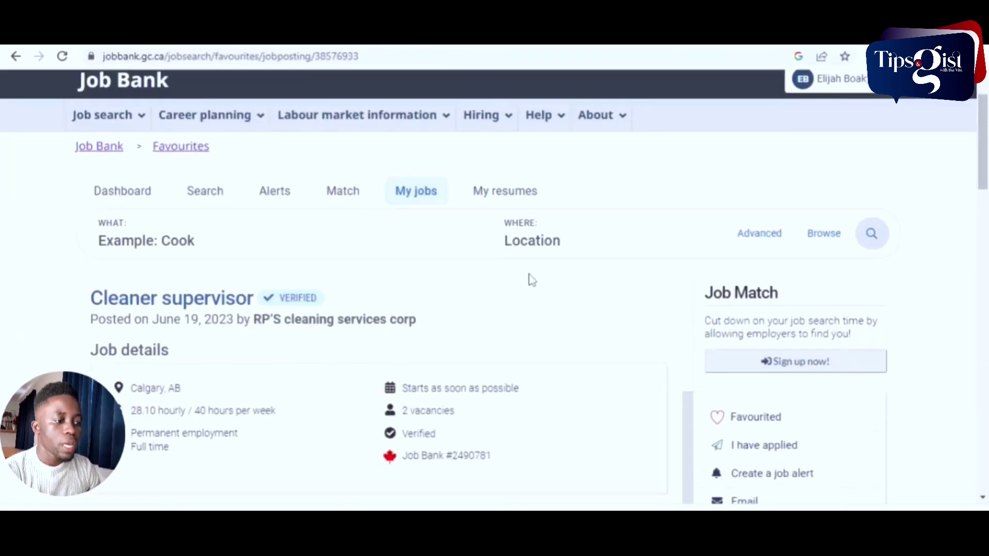
scroll(532, 280, "up", 3)
scroll(532, 280, "down", 3)
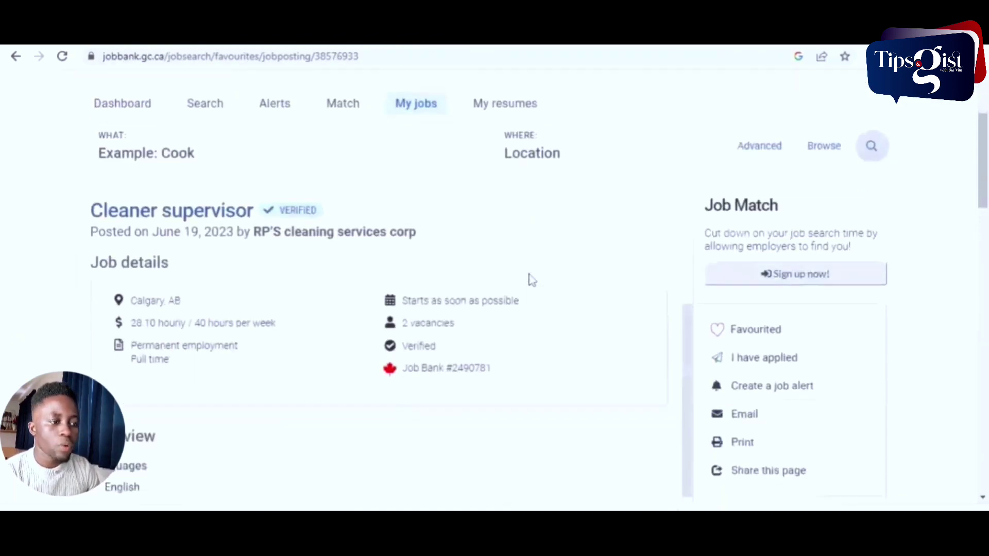
scroll(532, 280, "up", 3)
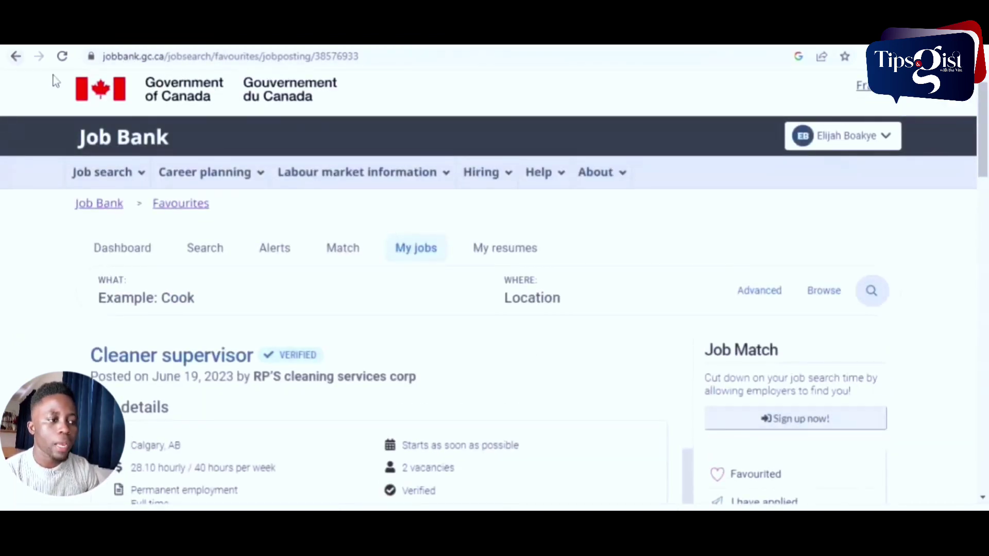
left_click(400, 256)
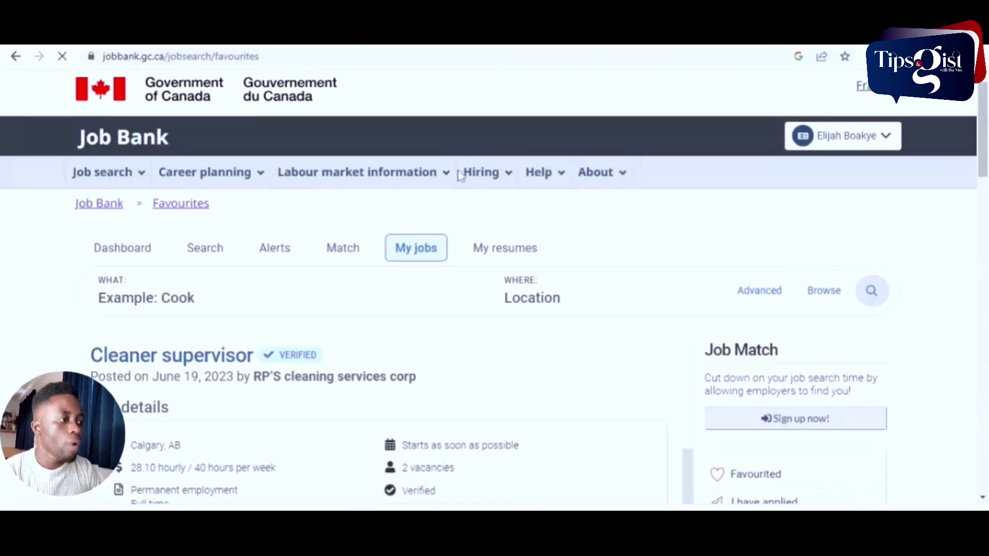
scroll(523, 335, "down", 3)
scroll(524, 338, "down", 3)
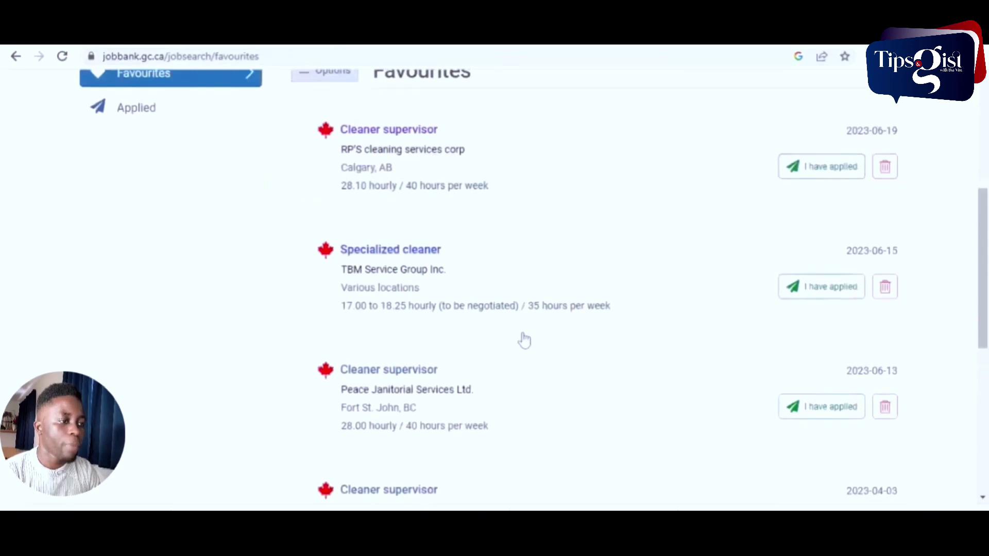
scroll(398, 232, "up", 2)
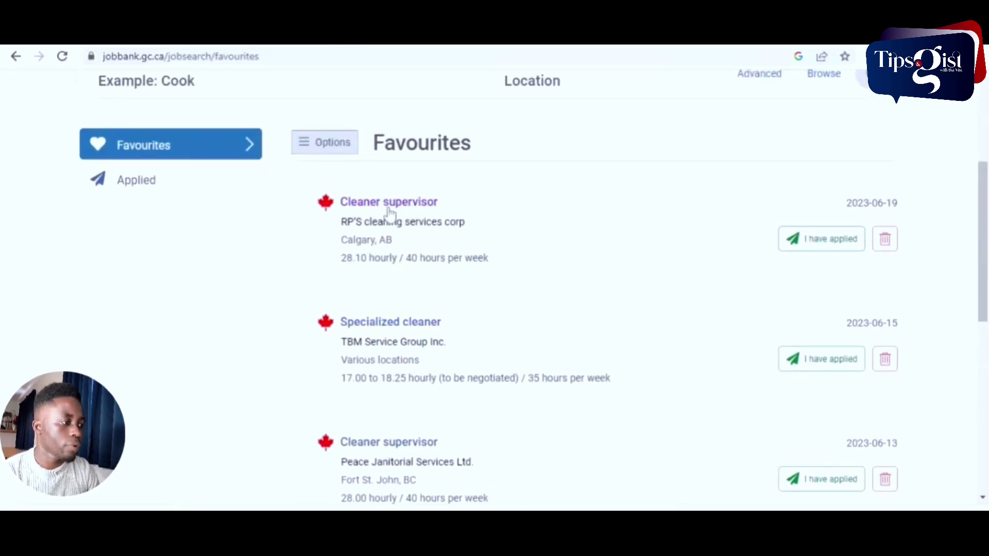
- Mark RP'S cleaning services' Calgary Cleaner supervisor job 'I have applied', leaving three favourites
left_click(817, 244)
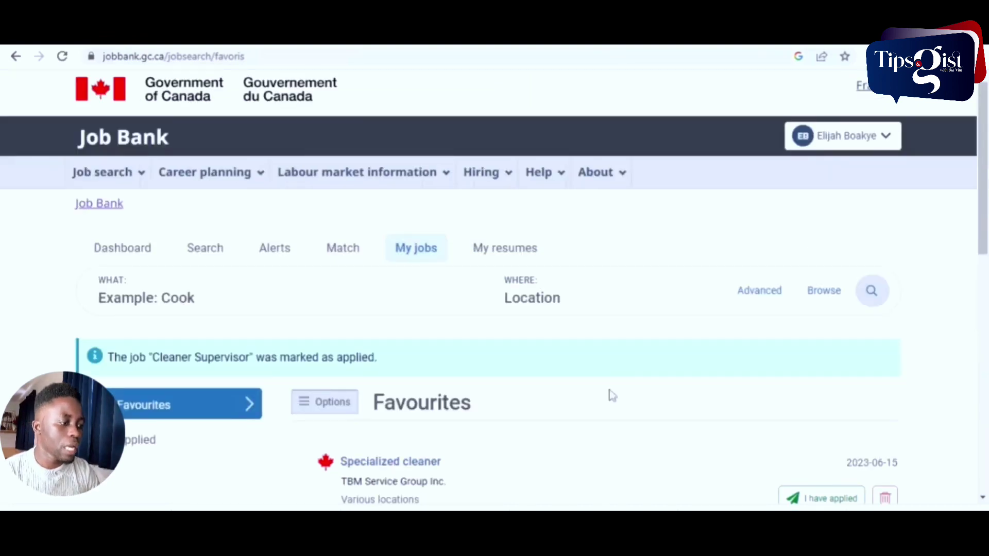
scroll(561, 425, "down", 1)
scroll(562, 425, "down", 5)
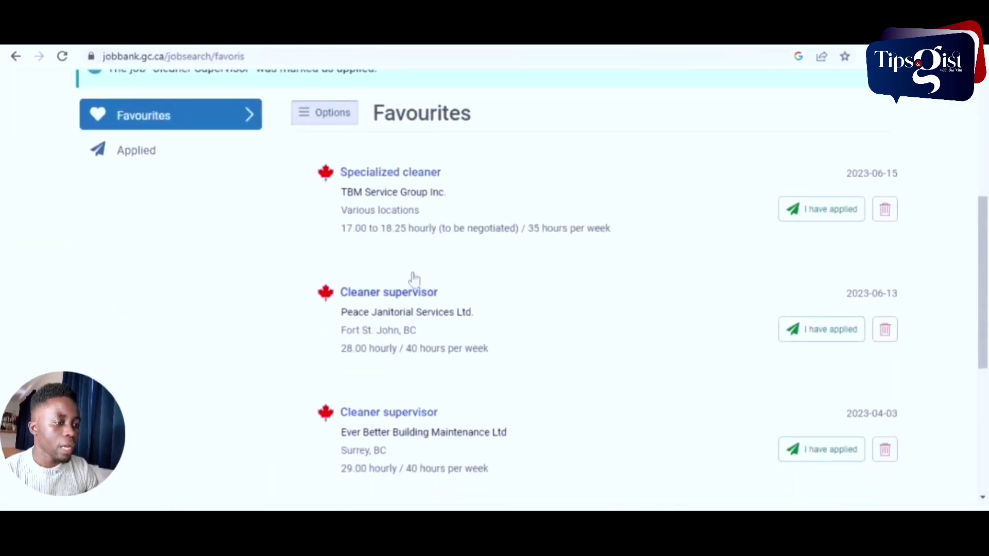
scroll(412, 281, "down", 4)
scroll(420, 261, "up", 4)
scroll(420, 261, "down", 1)
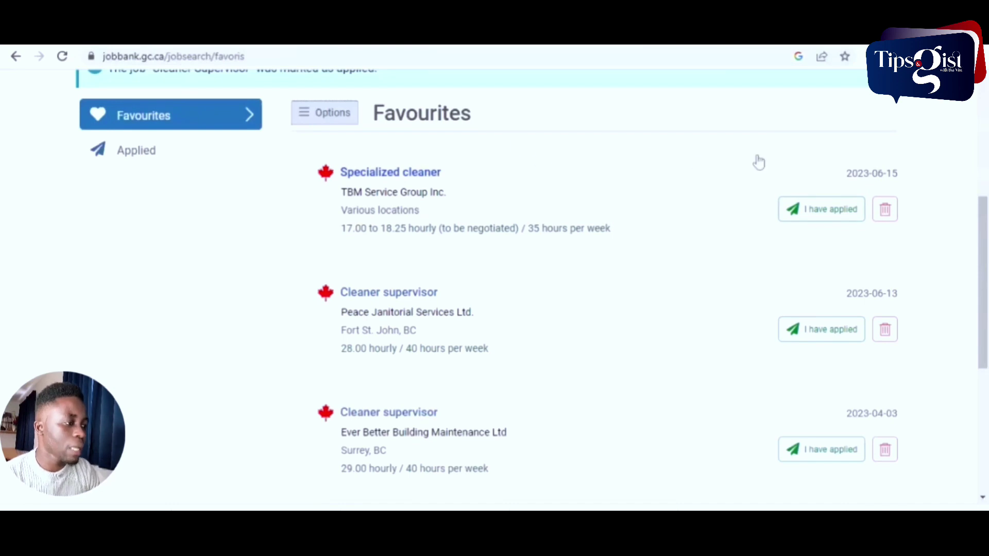
- Mark TBM's Specialized Cleaner job 'I have applied', leaving Fort St. John and Surrey in Favourites
left_click(826, 217)
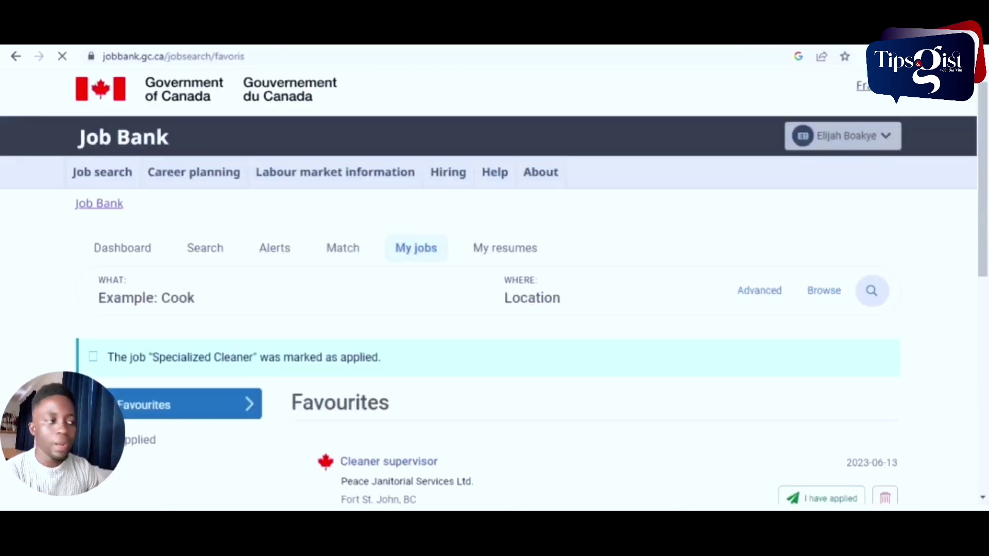
scroll(652, 382, "down", 4)
scroll(652, 382, "up", 1)
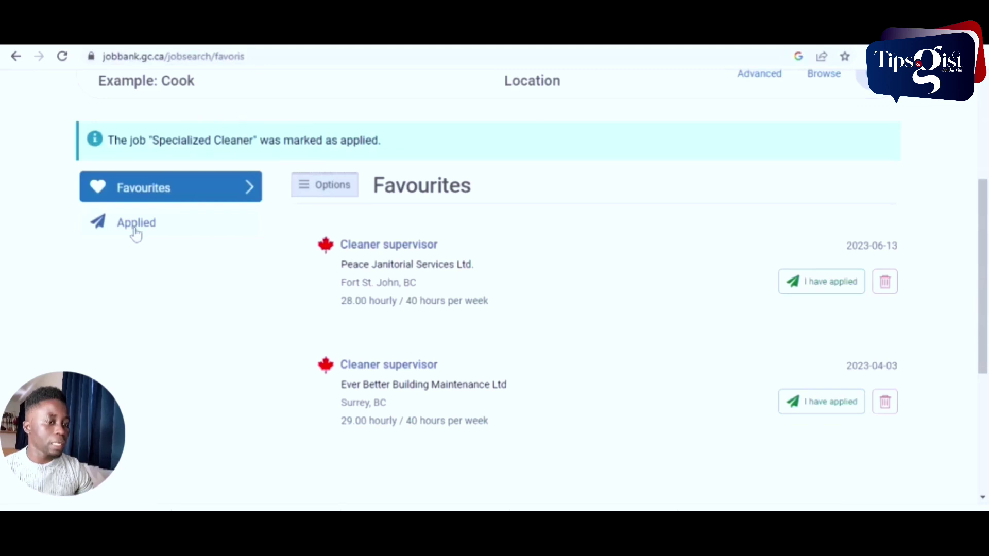
- Open the Applied list showing Specialized cleaner and Cleaner supervisor, both dated 2023-06-28
left_click(135, 232)
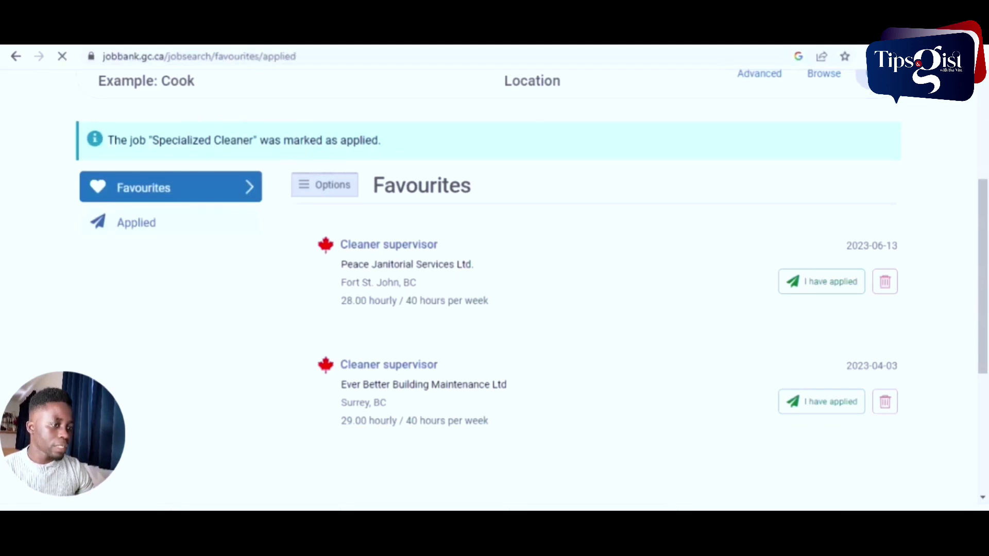
scroll(462, 285, "down", 5)
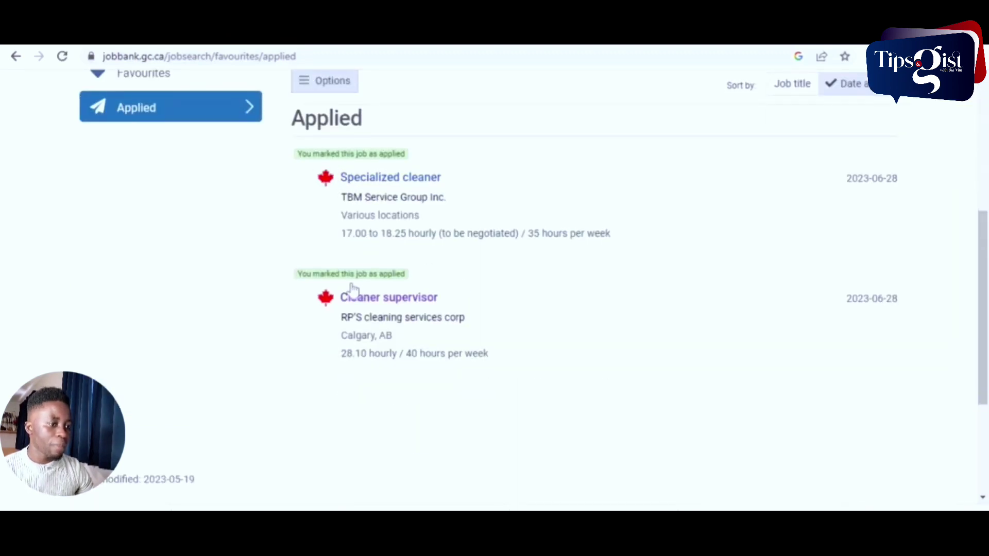
scroll(363, 288, "up", 3)
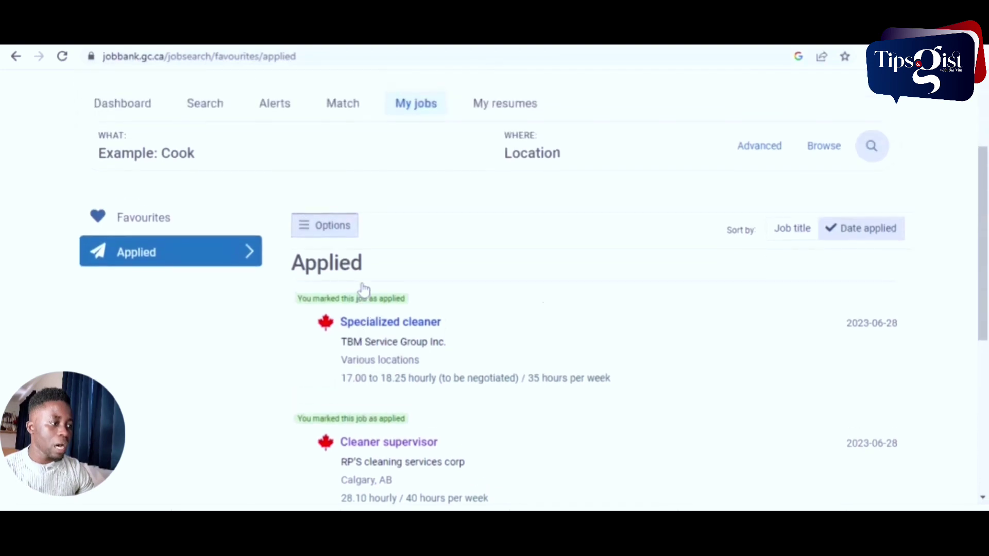
scroll(363, 289, "down", 2)
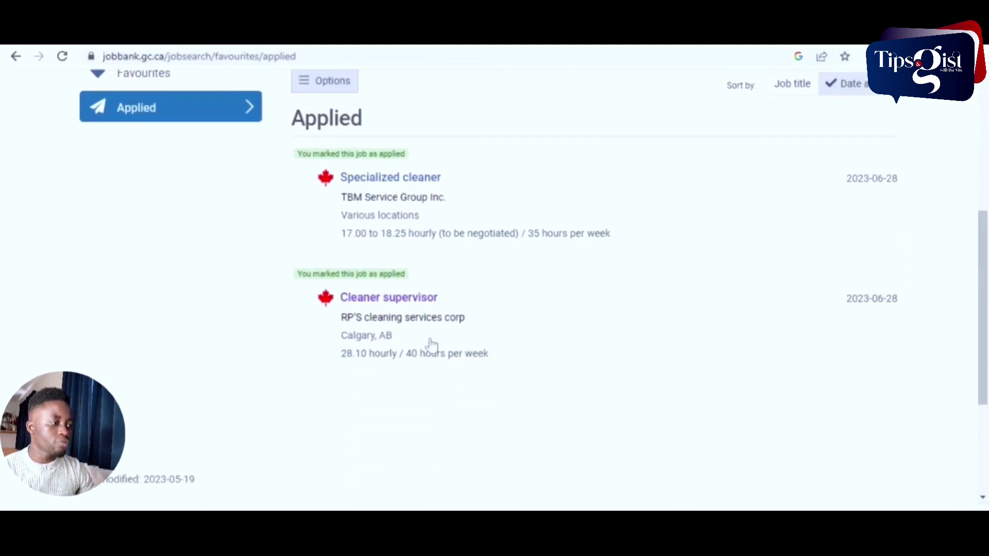
scroll(437, 357, "down", 2)
scroll(441, 364, "up", 3)
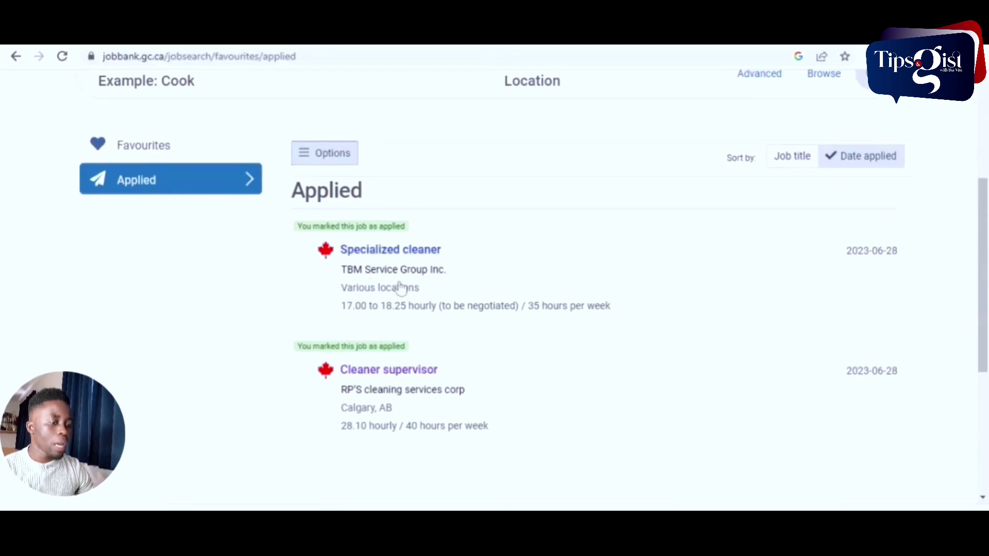
scroll(371, 371, "down", 1)
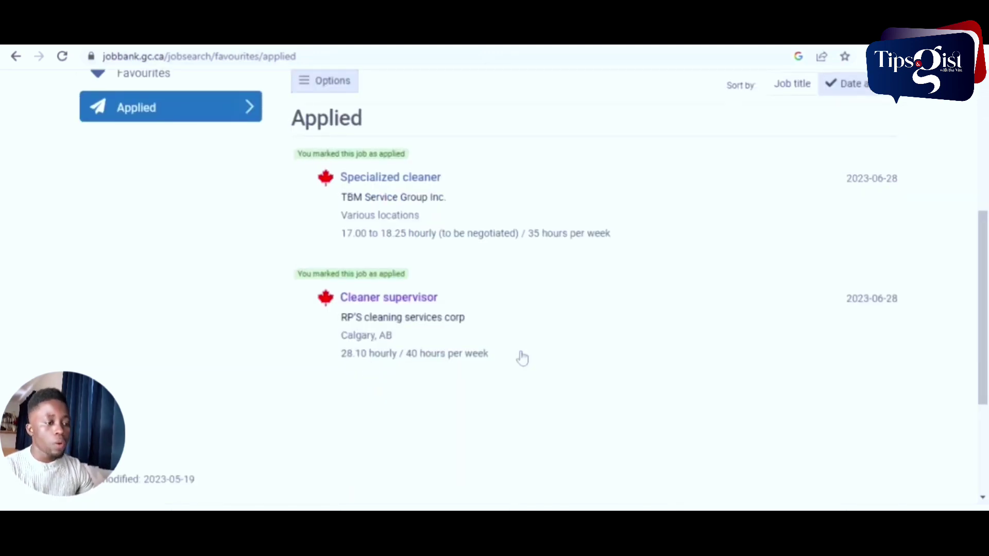
- Open TBM Service Group's Specialized cleaner posting and scroll to How to apply
left_click(379, 180)
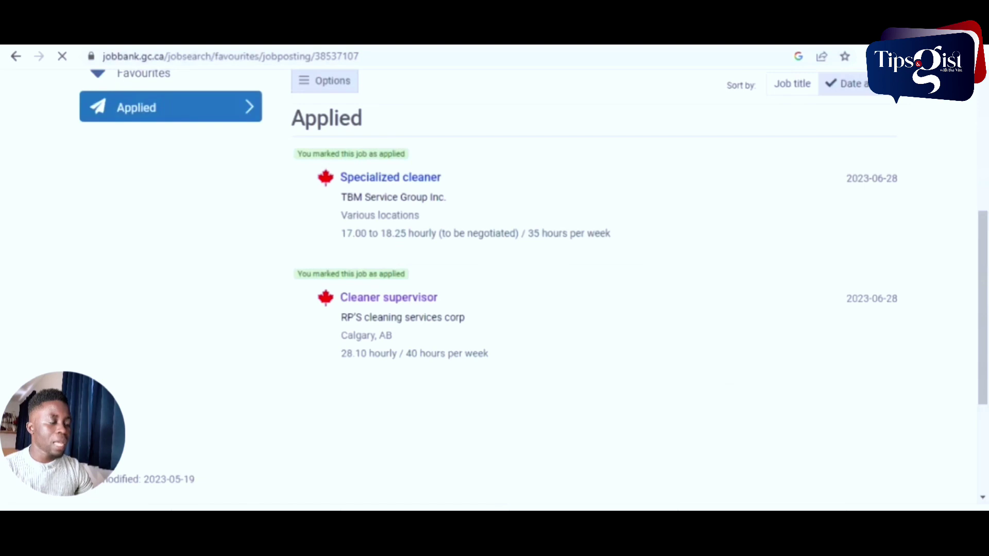
scroll(386, 287, "down", 10)
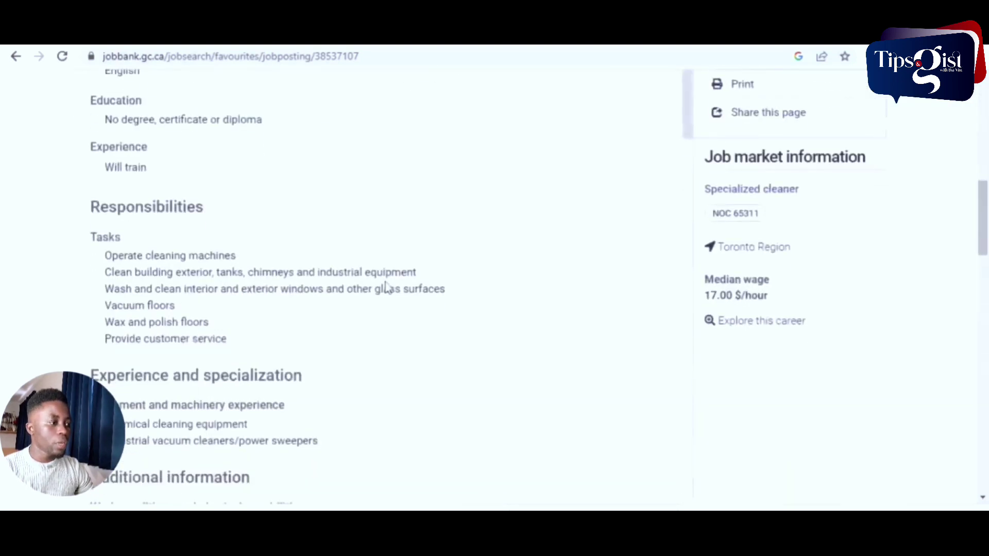
scroll(386, 287, "down", 14)
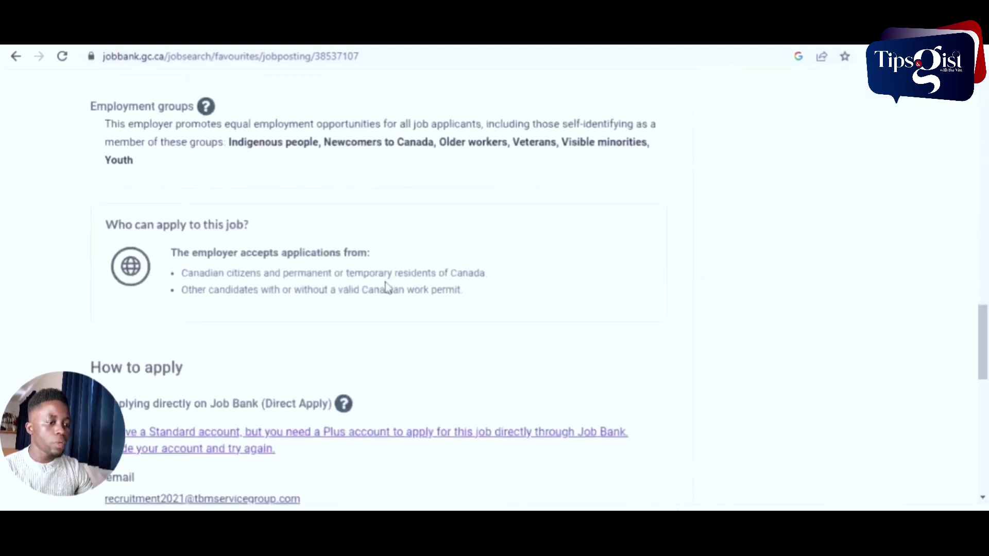
scroll(386, 287, "down", 5)
scroll(389, 288, "down", 3)
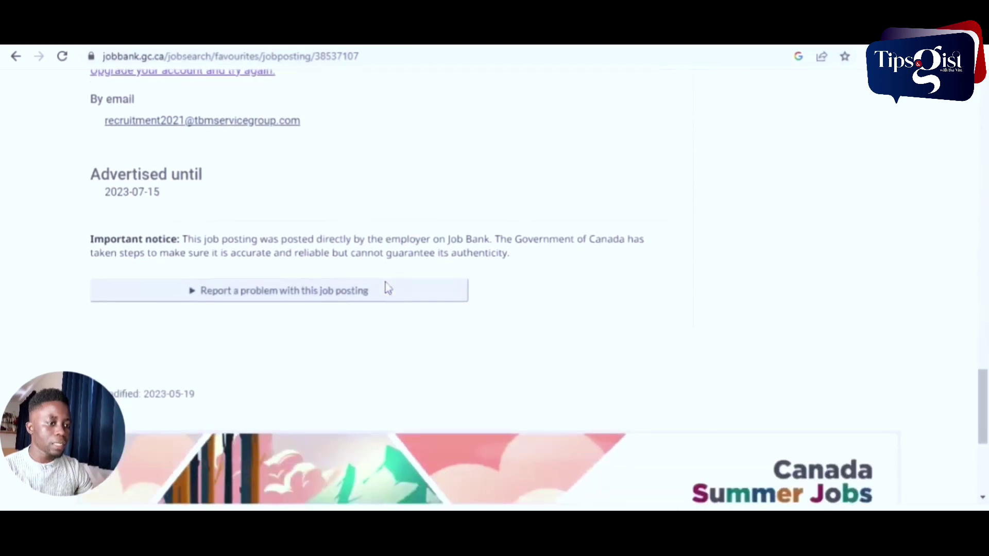
scroll(388, 288, "up", 2)
scroll(388, 289, "up", 1)
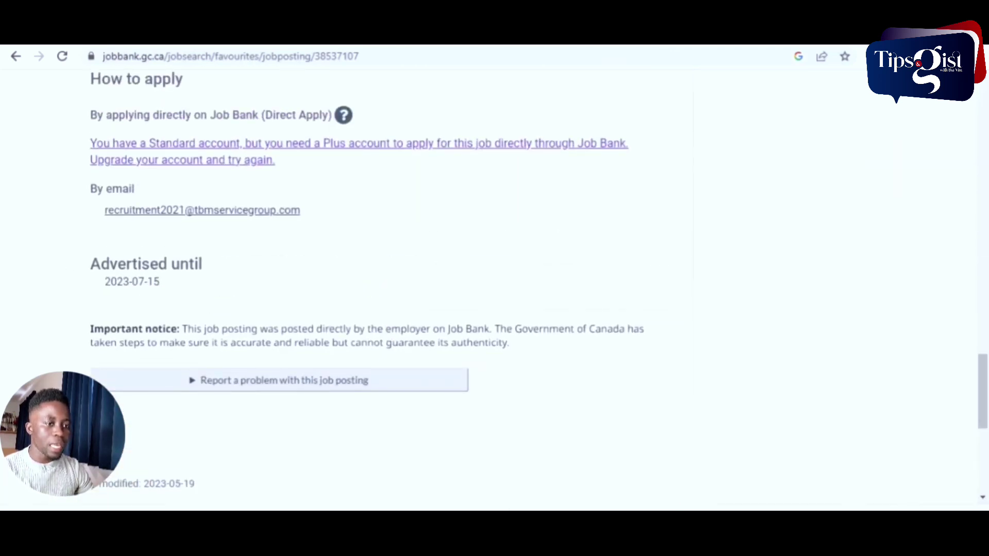
- Highlight the Advertised until date, 2023-07-15
double_click(155, 282)
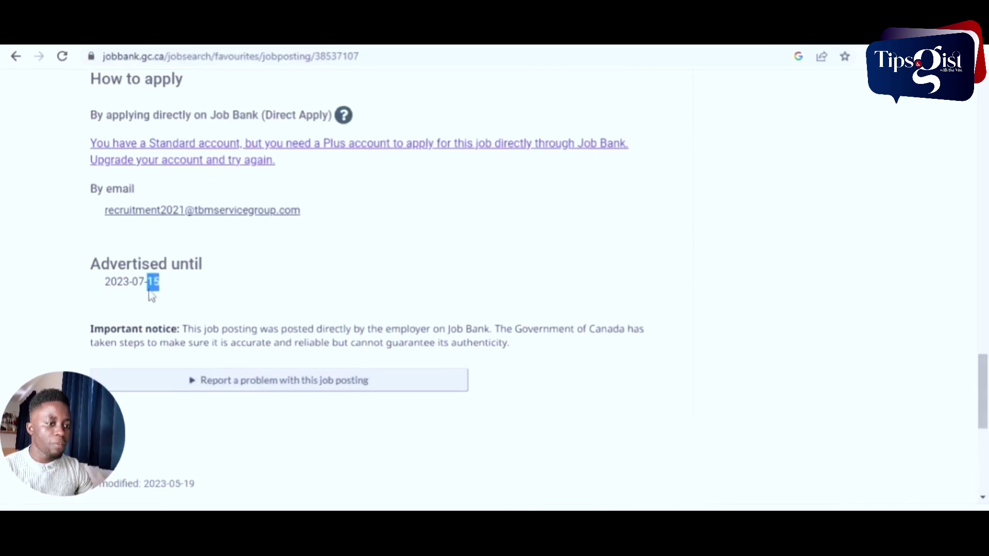
left_click_drag(132, 282, 138, 282)
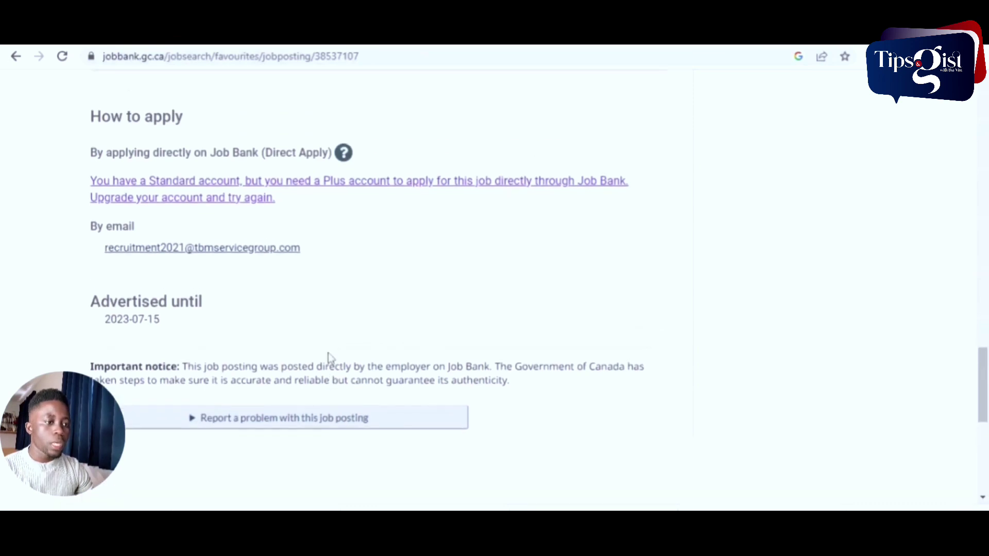
scroll(329, 357, "up", 4)
scroll(330, 357, "down", 3)
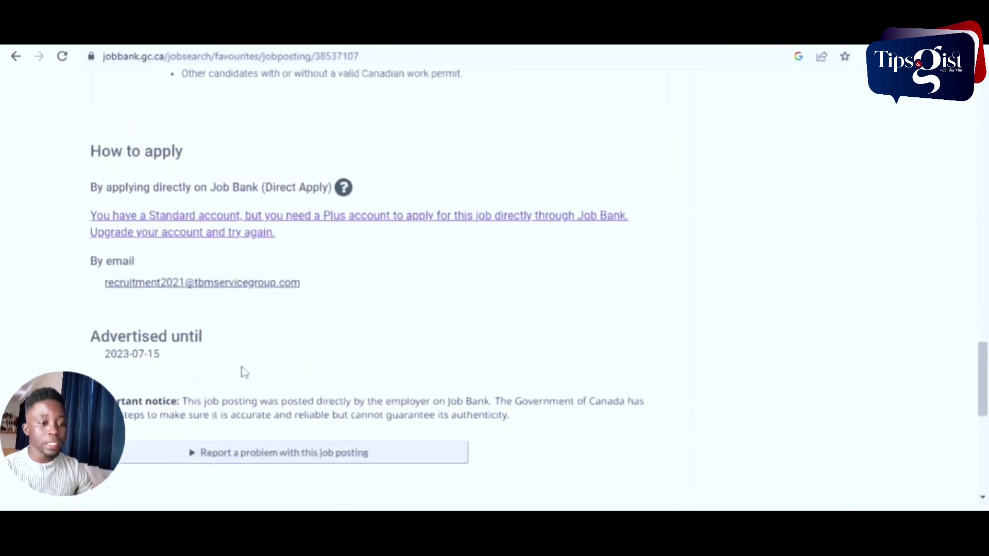
left_click_drag(242, 371, 104, 354)
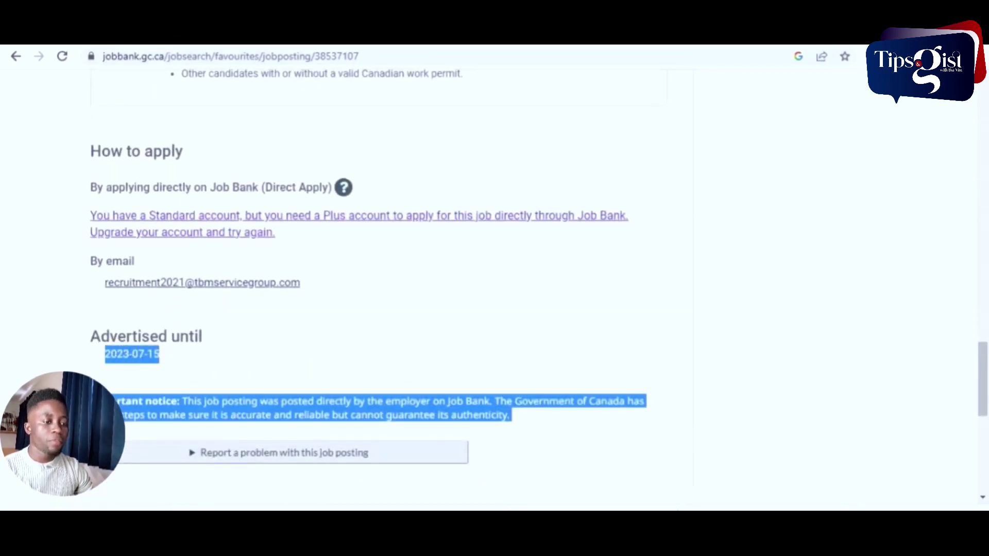
left_click(104, 355)
scroll(340, 284, "up", 15)
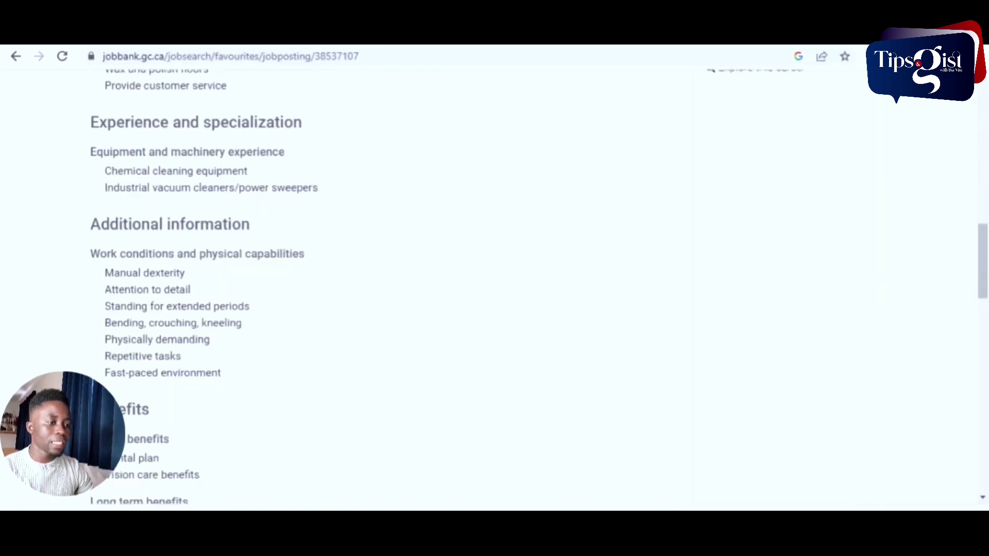
scroll(304, 343, "up", 8)
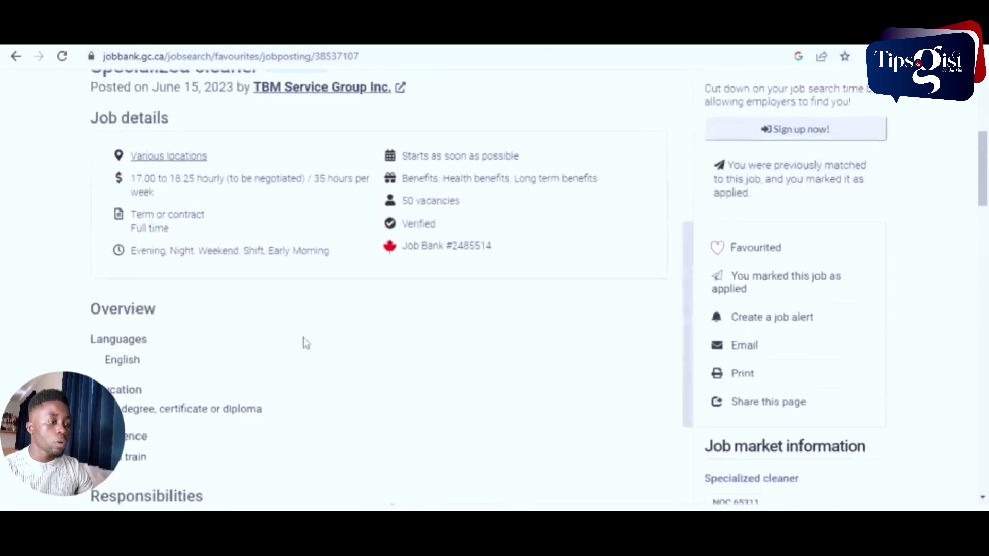
scroll(304, 340, "up", 4)
scroll(304, 343, "down", 10)
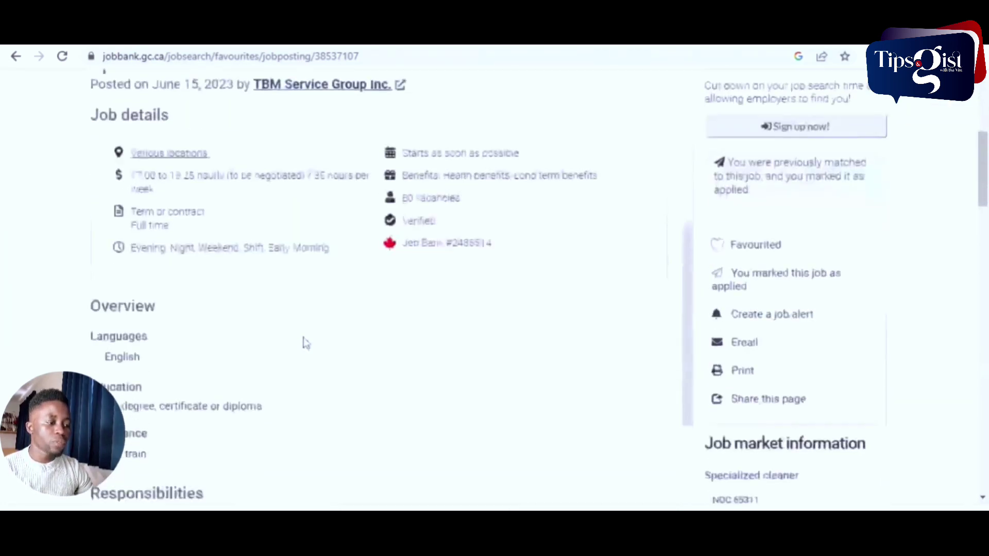
scroll(306, 343, "down", 12)
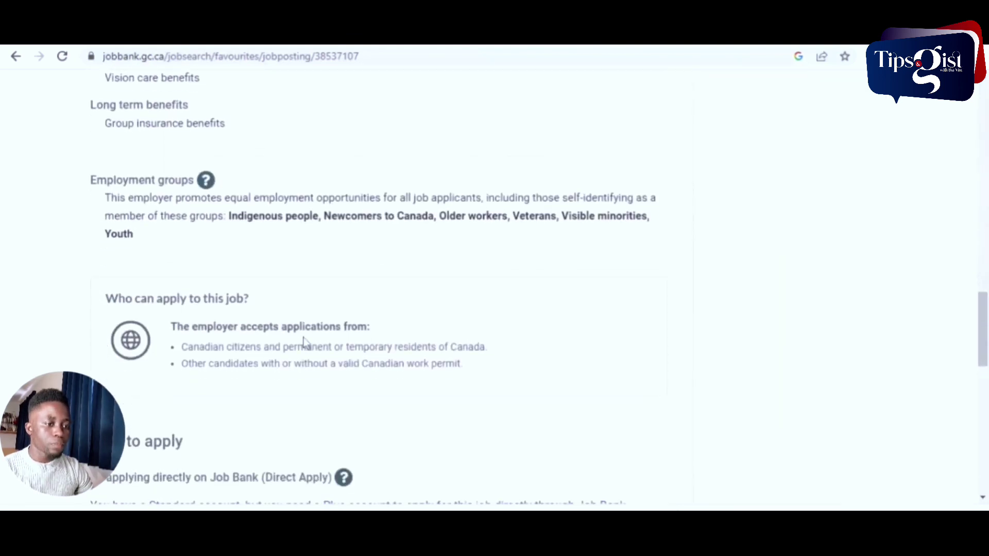
scroll(305, 342, "down", 4)
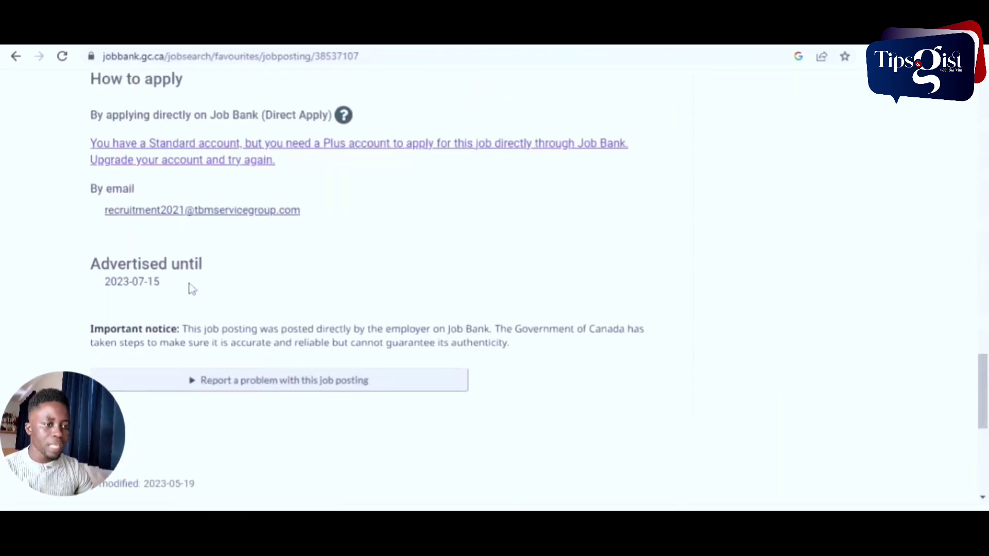
left_click_drag(188, 286, 103, 286)
scroll(196, 275, "up", 15)
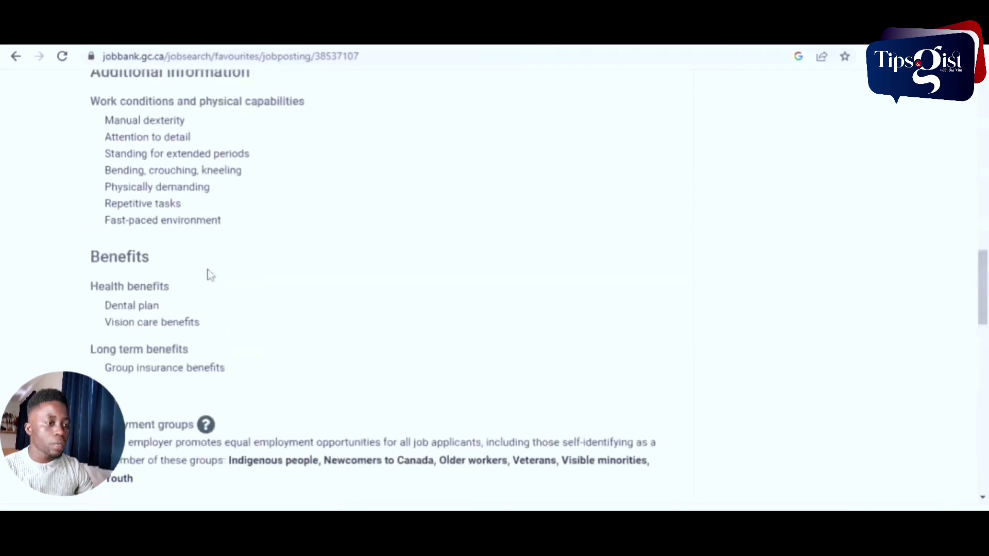
scroll(211, 276, "up", 10)
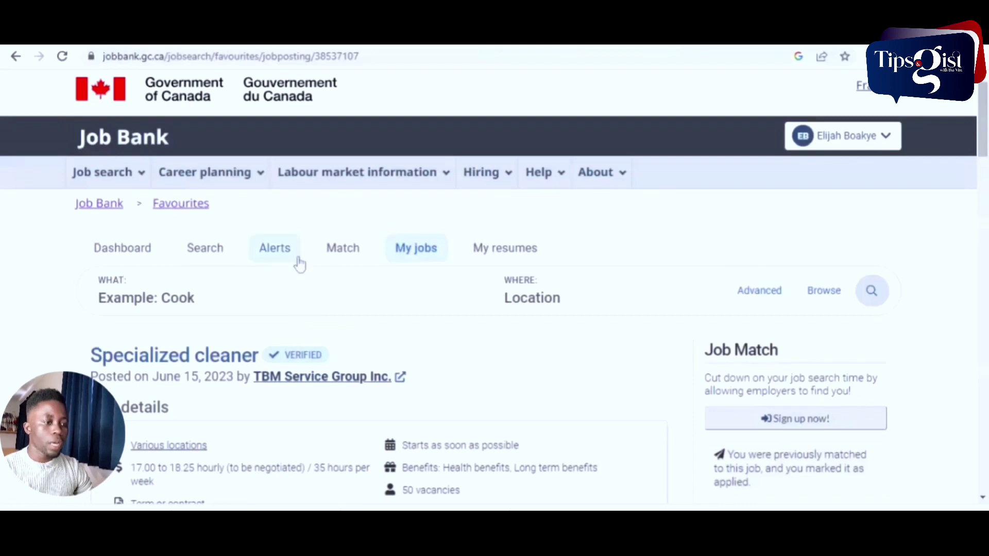
- Return to My jobs and review the Applied list showing the TBM Specialized cleaner and Calgary Cleaner supervisor jobs
left_click(399, 251)
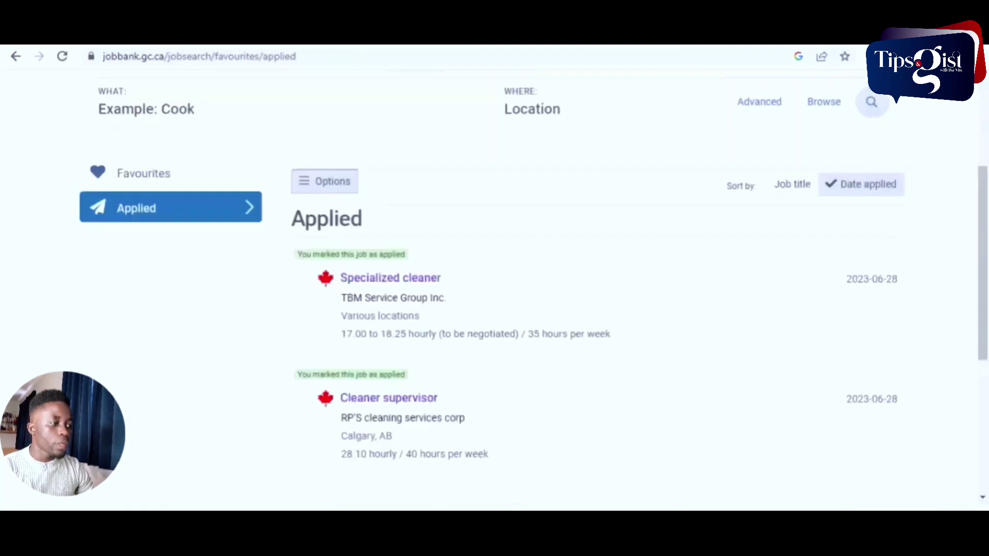
scroll(652, 364, "up", 3)
scroll(666, 413, "down", 5)
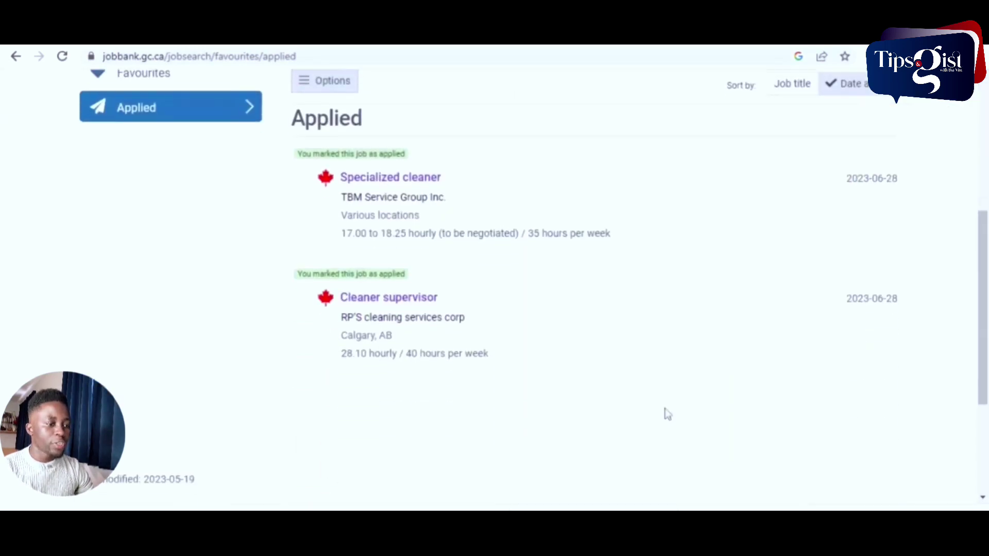
scroll(666, 413, "up", 5)
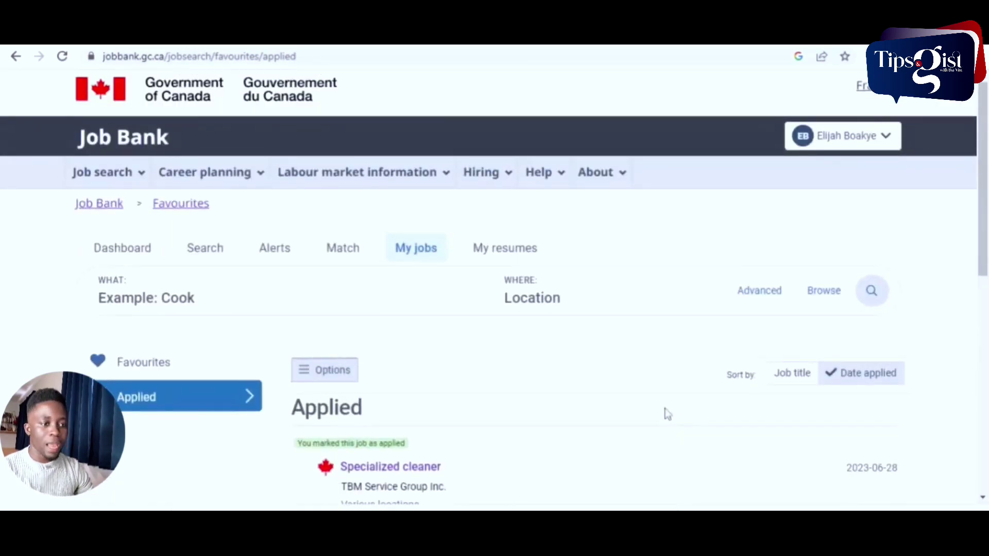
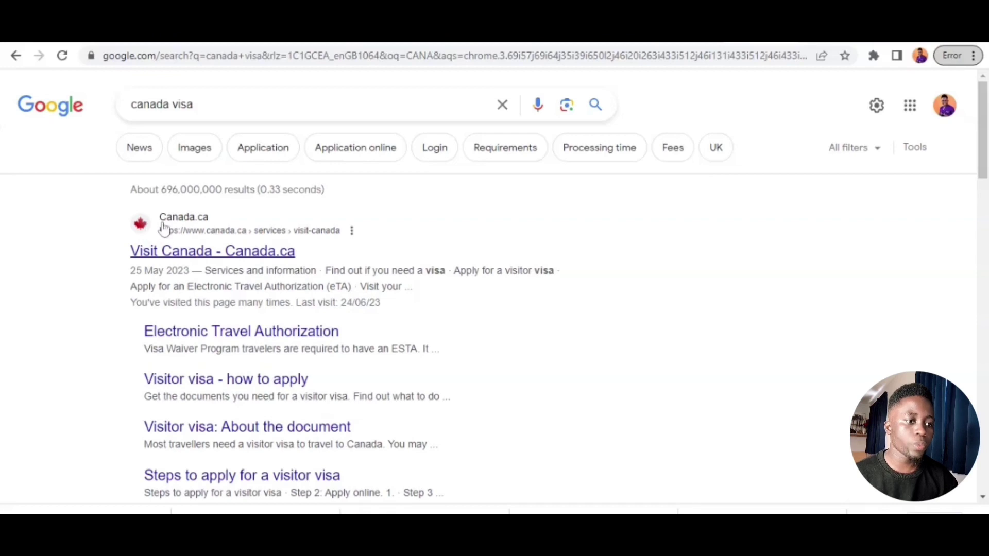
- Open the Visit Canada page from the search results
left_click(172, 219)
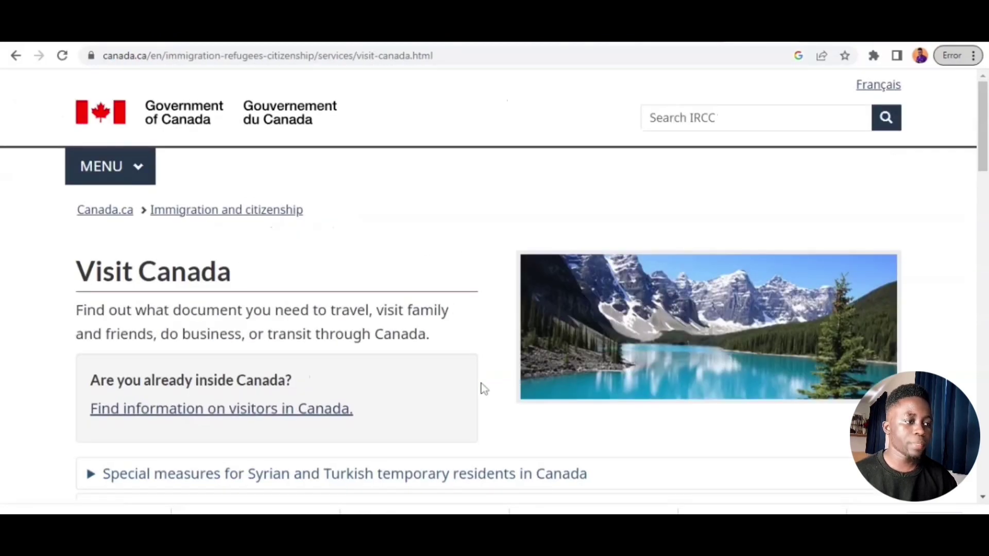
scroll(272, 192, "down", 10)
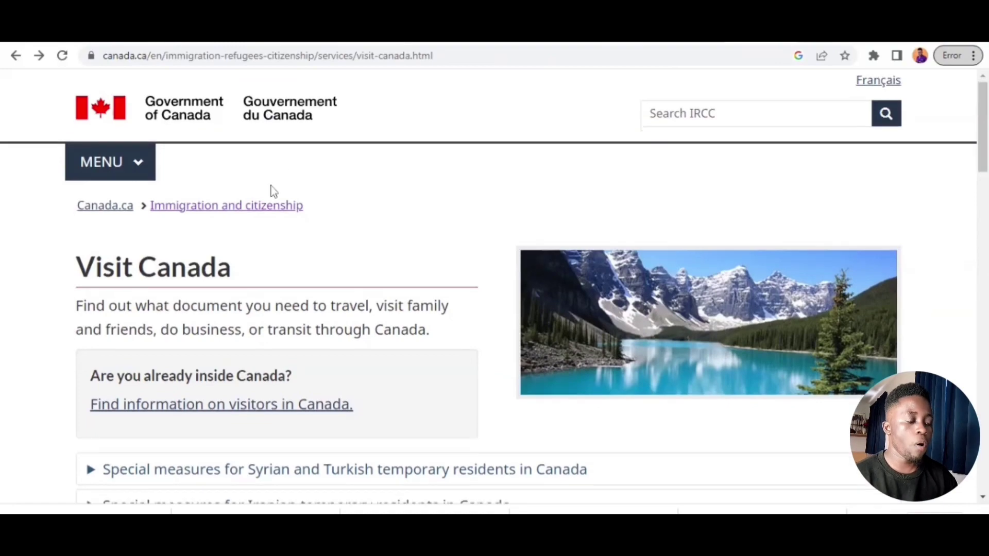
scroll(274, 192, "up", 10)
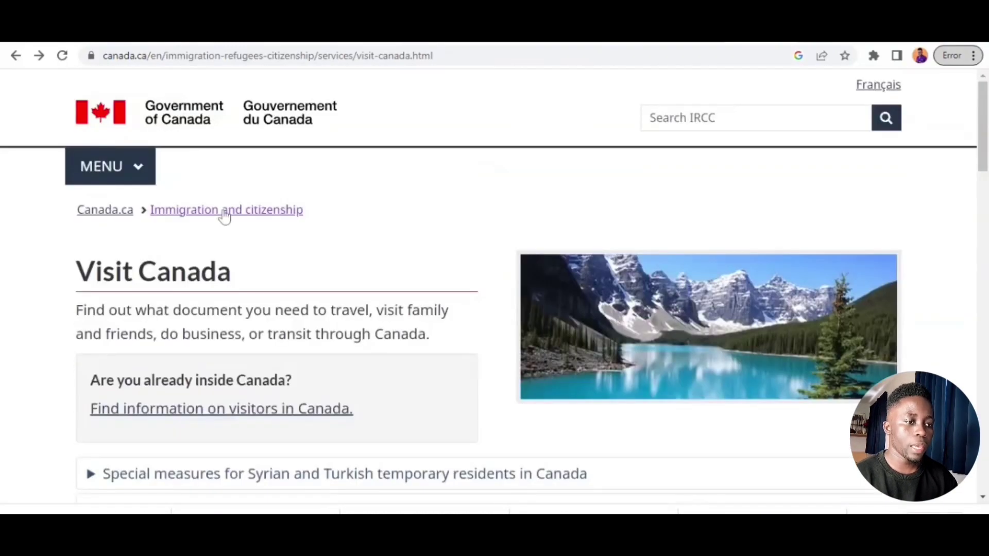
- Go up to the Immigration and citizenship page and scroll down to Services and information
left_click(224, 212)
scroll(223, 214, "down", 7)
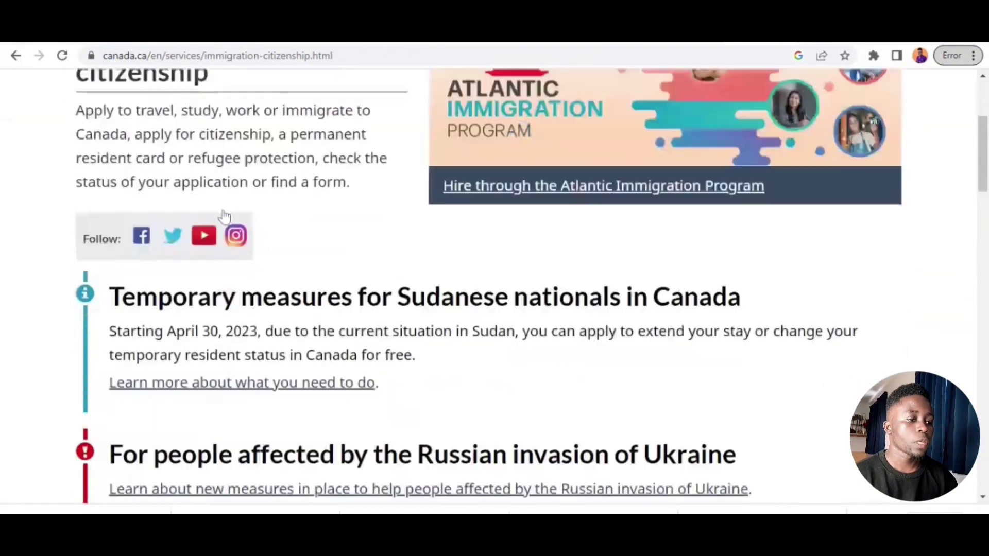
scroll(224, 214, "down", 7)
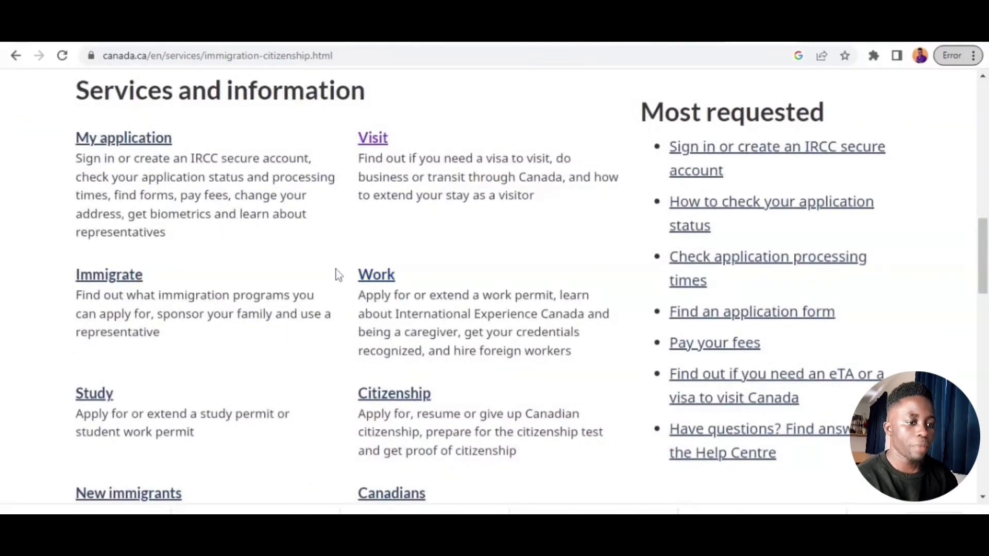
scroll(198, 309, "down", 2)
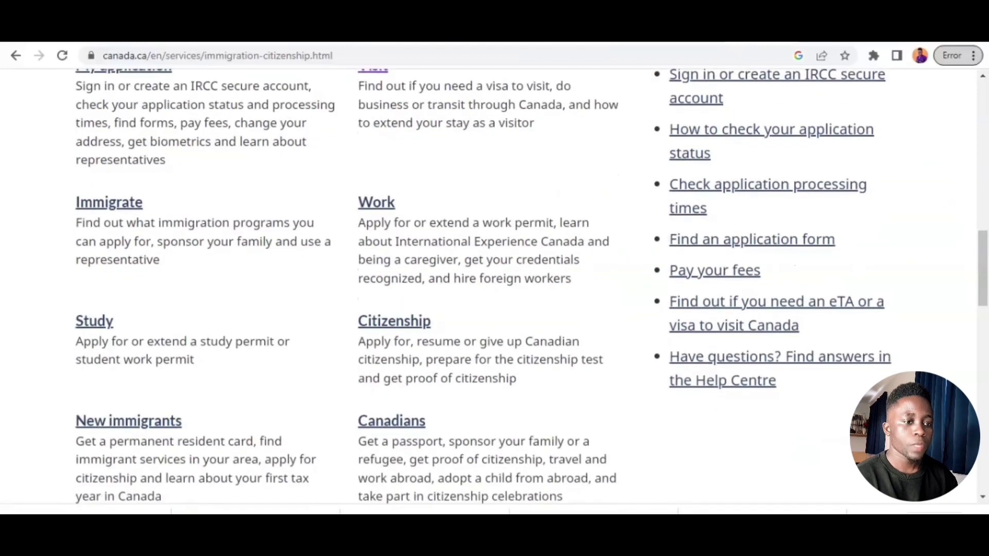
left_click_drag(163, 241, 212, 241)
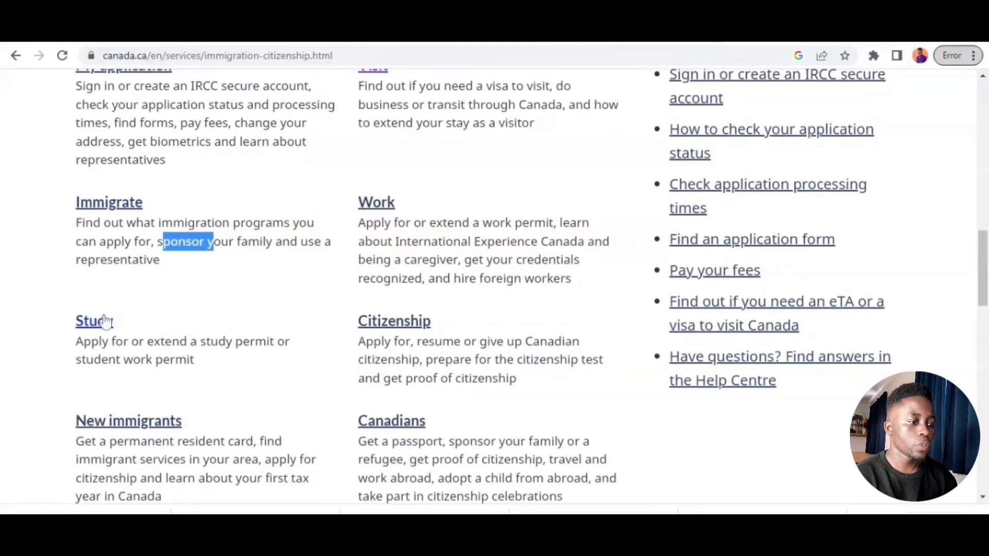
left_click(403, 334)
scroll(515, 258, "up", 3)
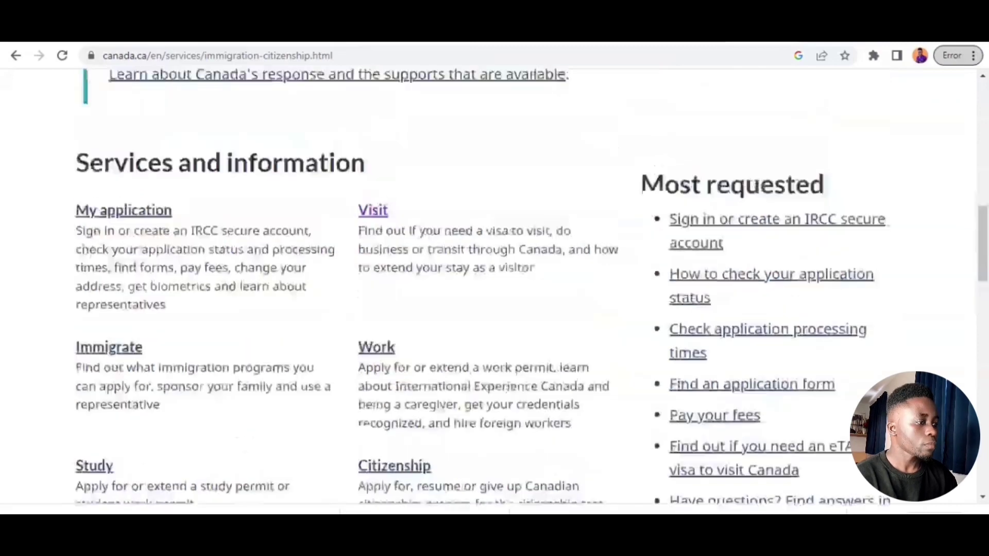
scroll(496, 283, "up", 9)
scroll(496, 285, "down", 9)
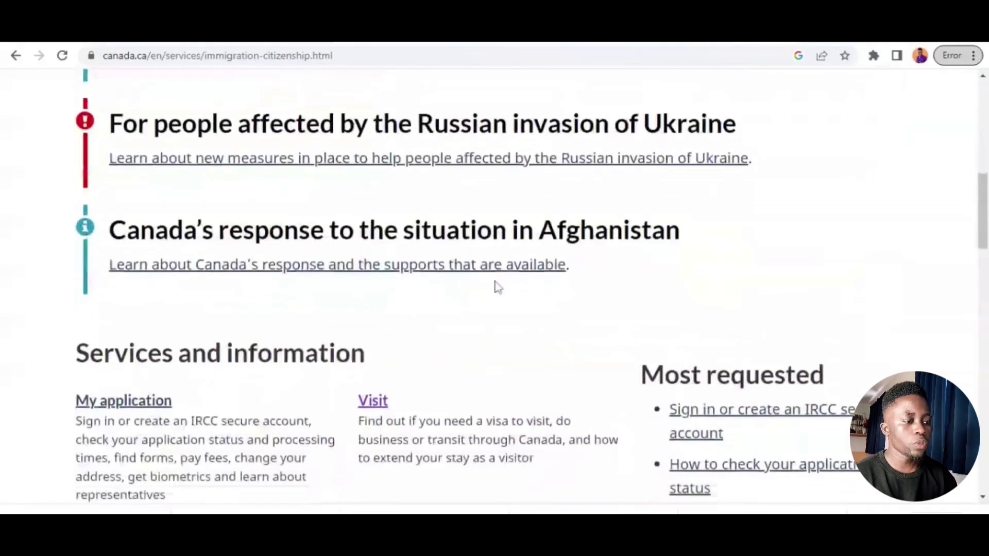
scroll(498, 287, "down", 1)
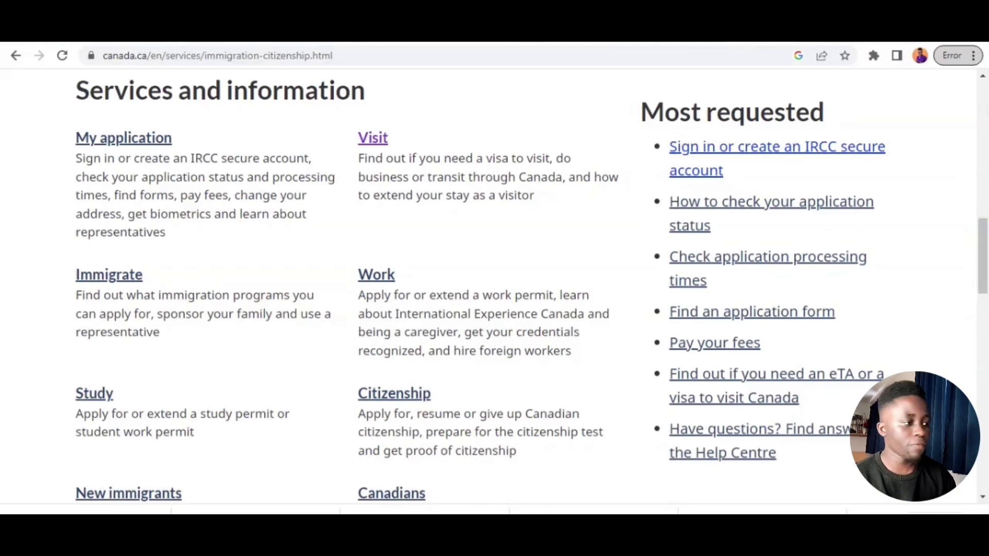
- Open the IRCC secure account page and highlight the start-an-application and submit-and-pay bullets
left_click(717, 153)
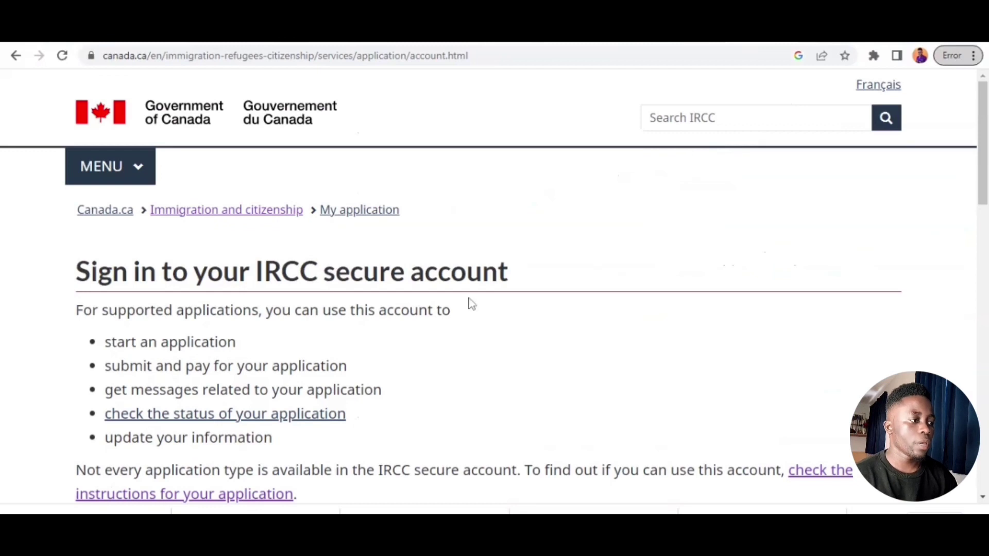
scroll(470, 303, "down", 3)
scroll(469, 303, "up", 2)
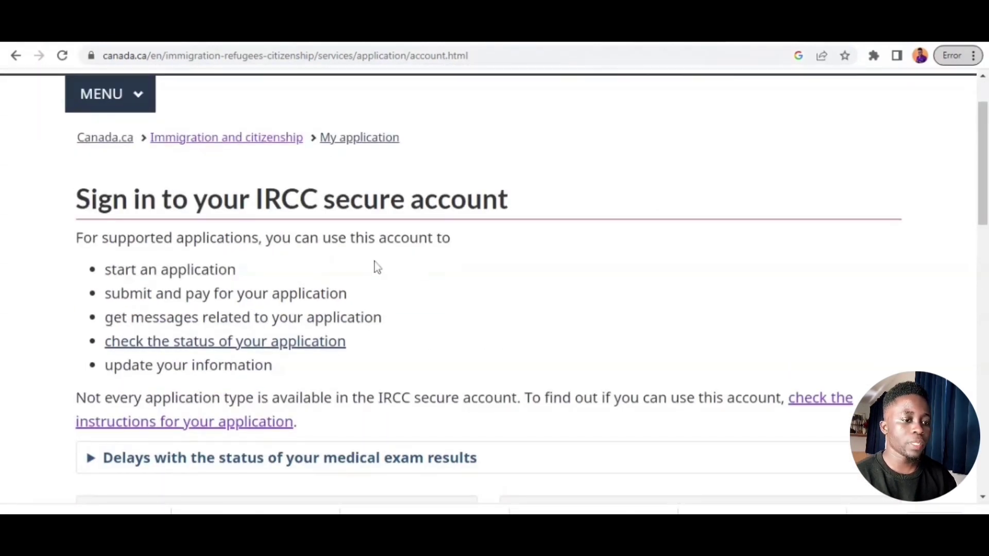
left_click_drag(117, 270, 250, 282)
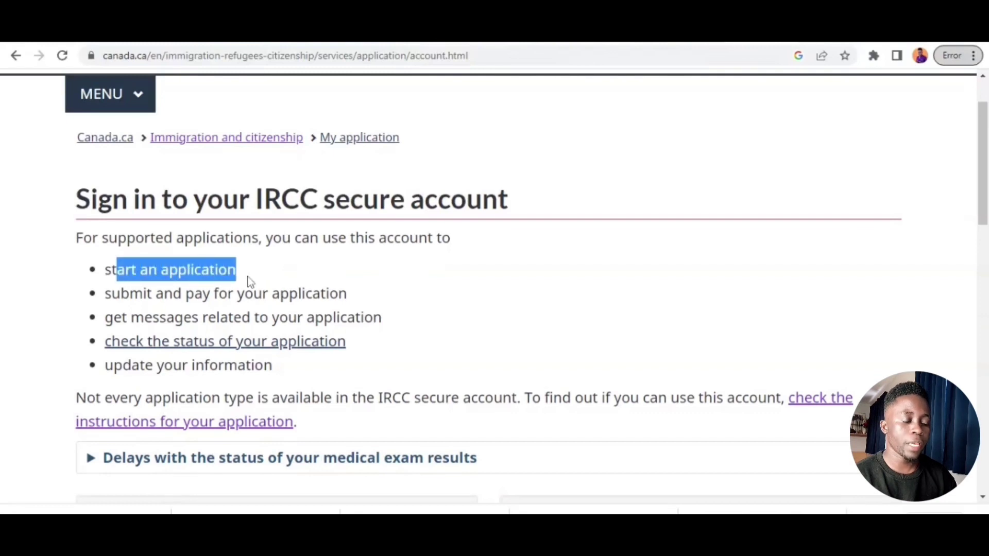
left_click(258, 273)
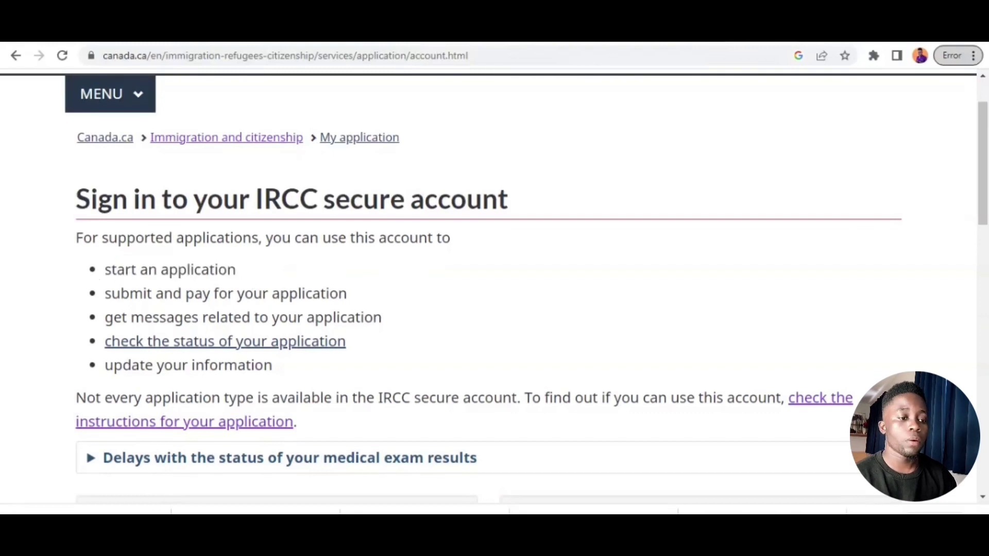
triple_click(263, 277)
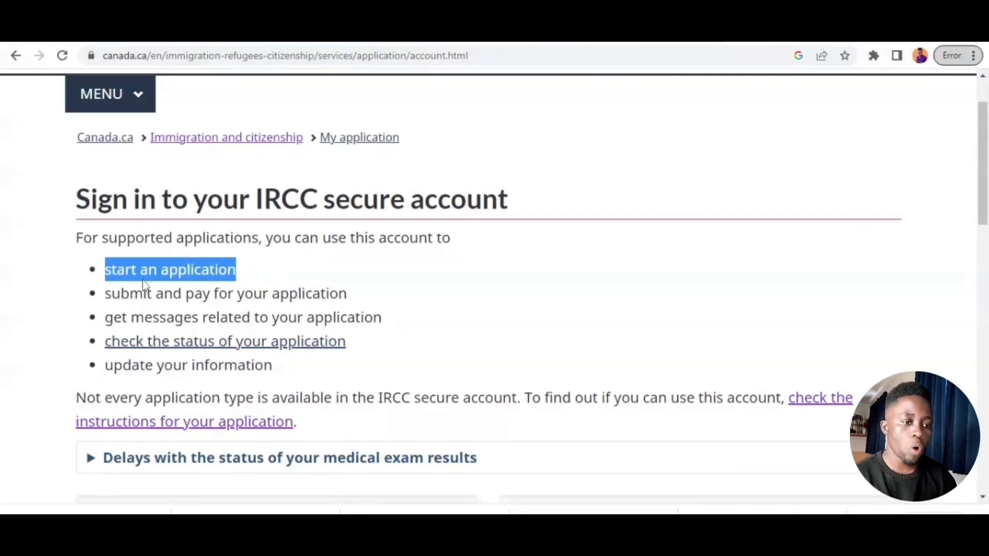
left_click(262, 278)
left_click_drag(111, 270, 265, 267)
left_click(265, 266)
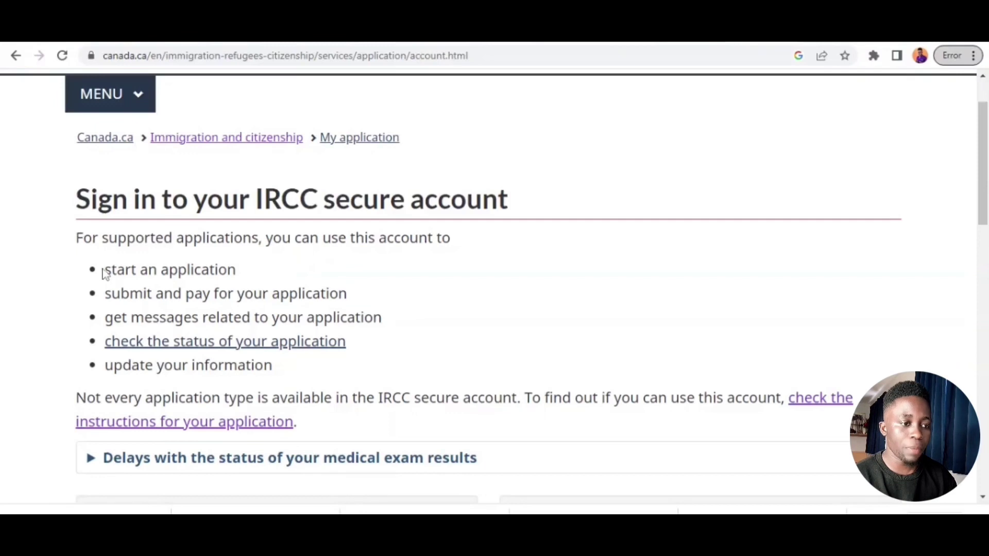
left_click_drag(105, 270, 215, 270)
left_click(214, 270)
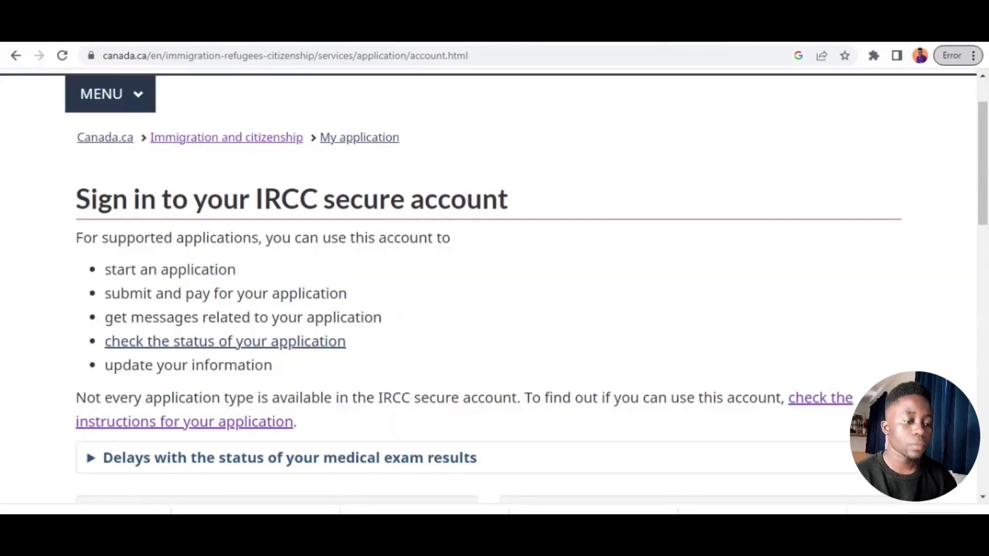
left_click_drag(111, 293, 361, 297)
left_click(362, 298)
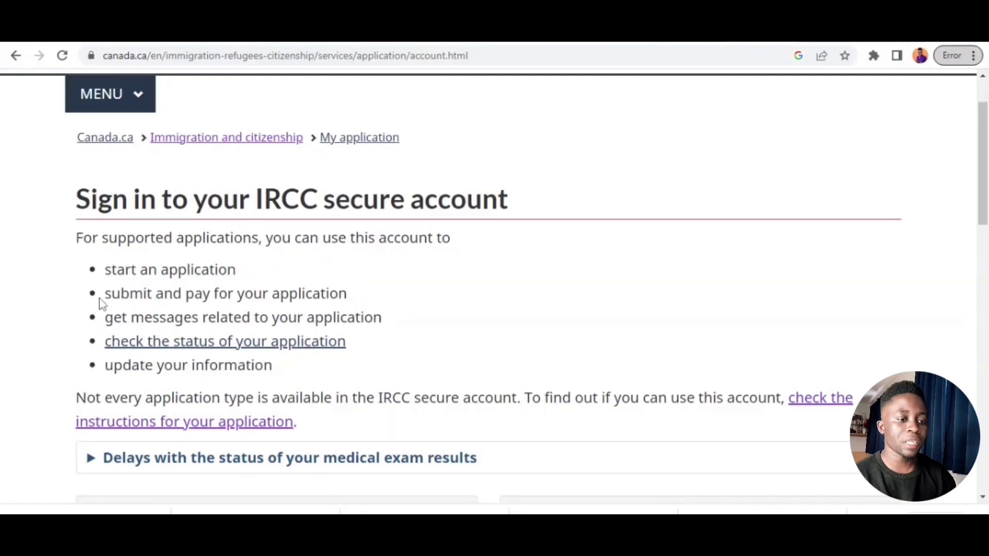
left_click_drag(105, 299, 364, 309)
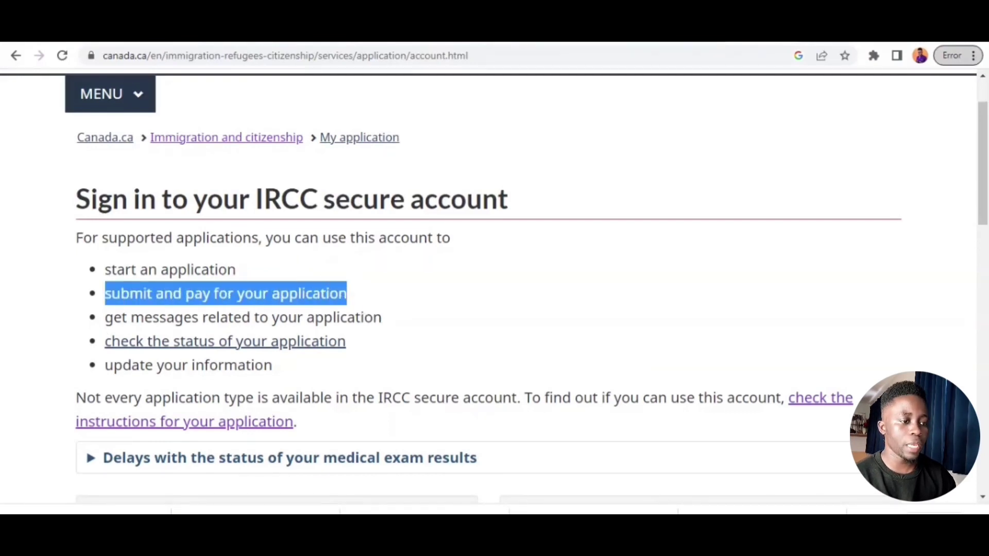
- Review the get-messages bullet and the GCKey and Sign-In Partner sign-in options
scroll(493, 283, "down", 2)
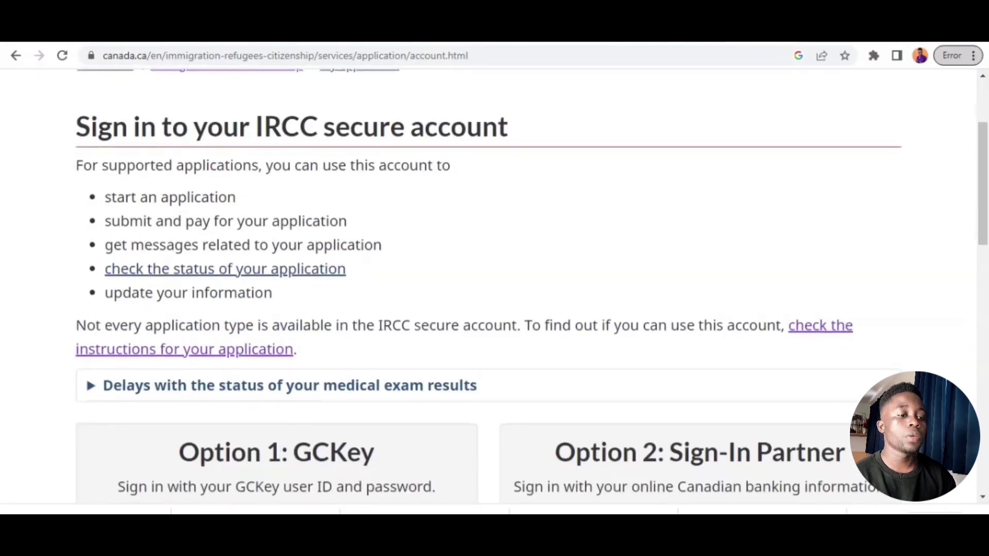
left_click_drag(122, 245, 388, 256)
left_click(384, 254)
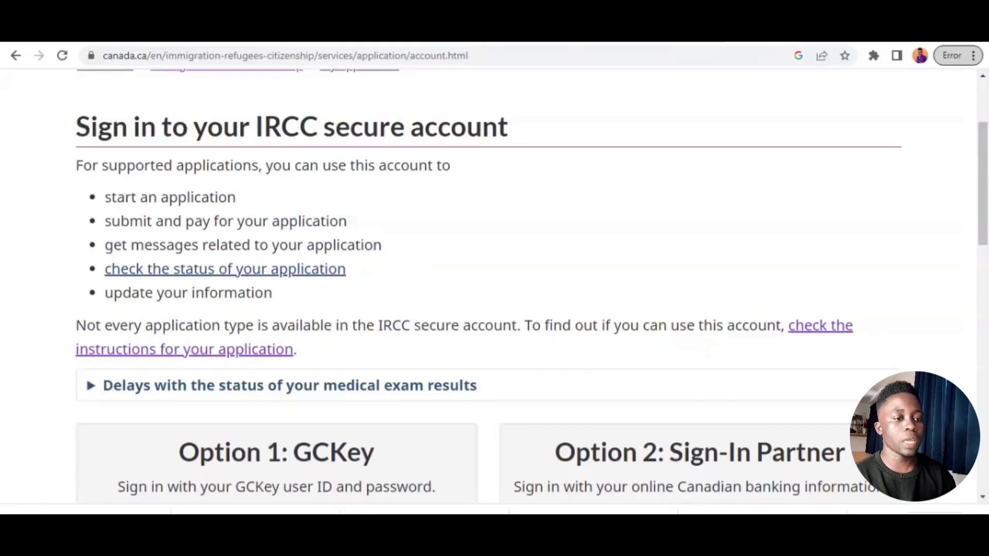
left_click_drag(105, 245, 387, 251)
left_click(384, 250)
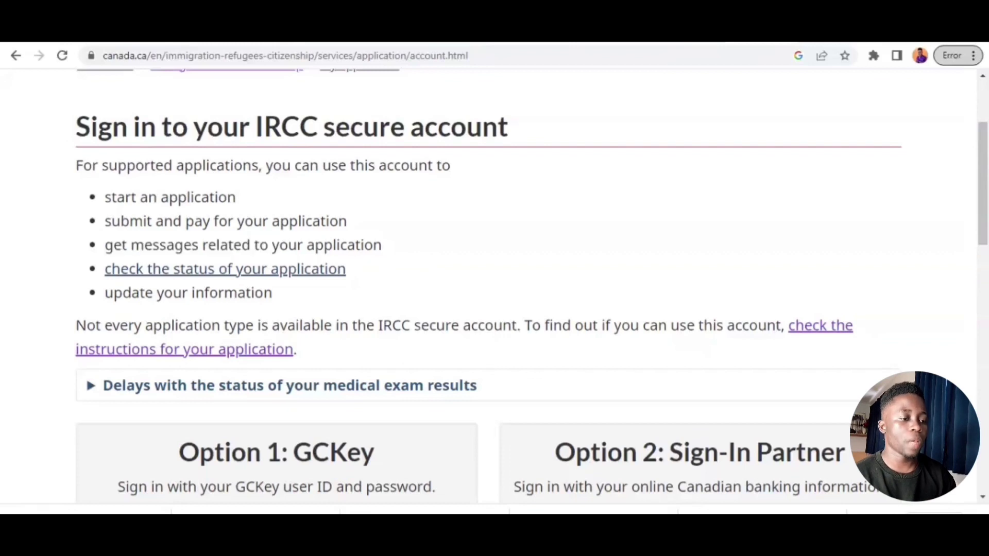
scroll(276, 317, "down", 2)
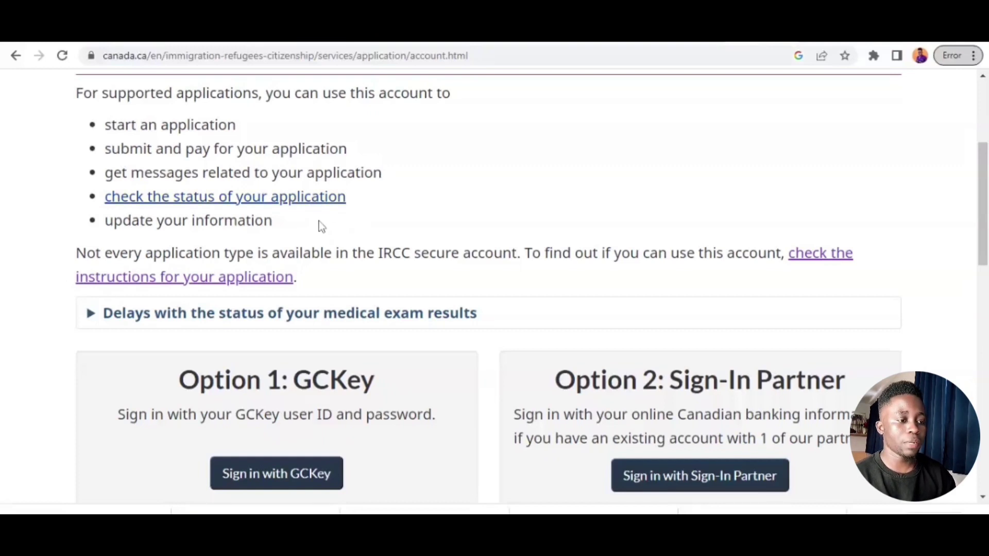
scroll(320, 227, "up", 2)
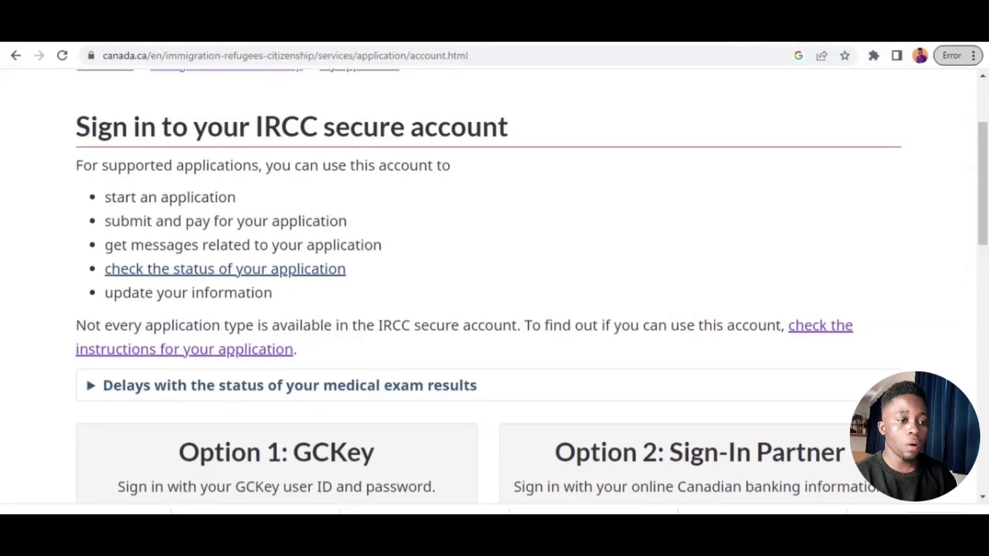
scroll(495, 288, "down", 2)
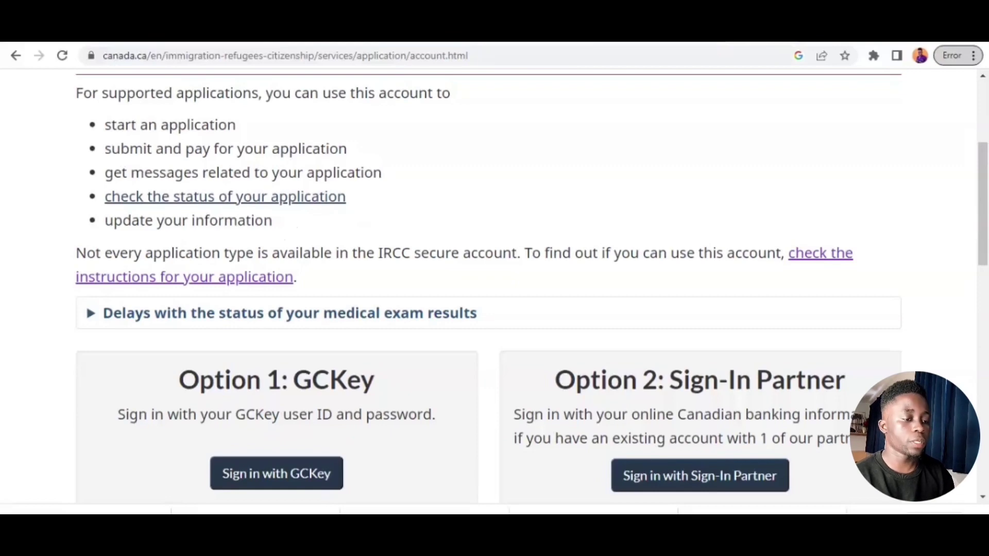
scroll(248, 233, "down", 2)
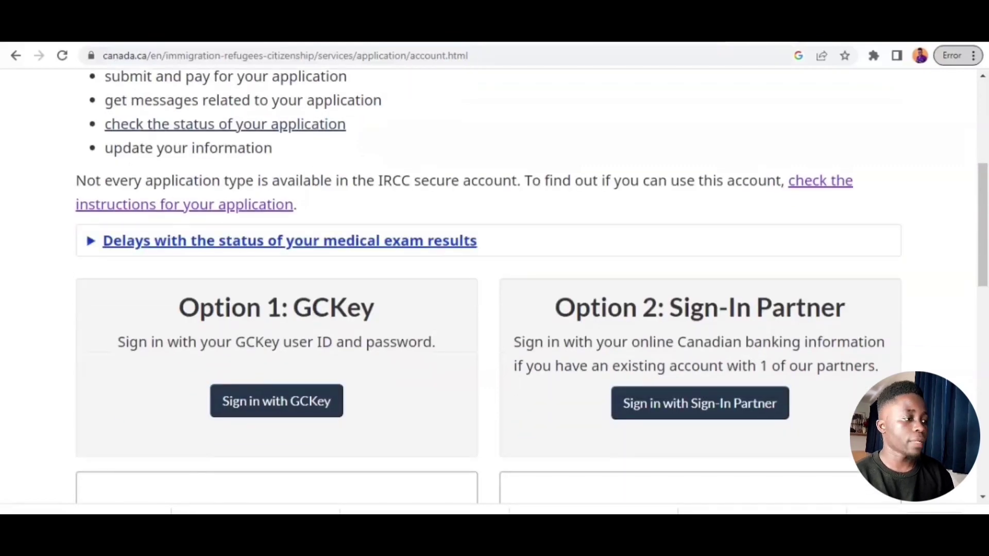
scroll(247, 233, "down", 4)
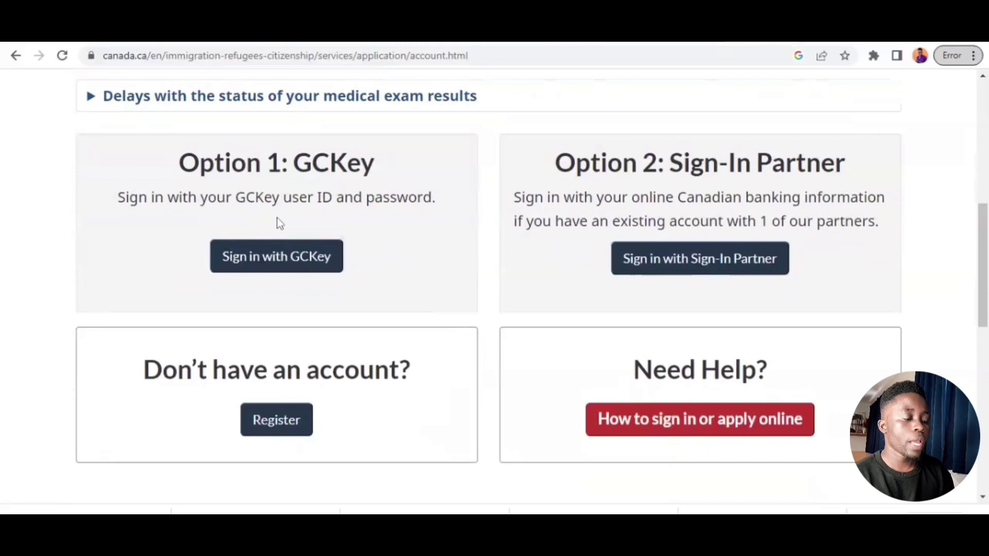
double_click(384, 170)
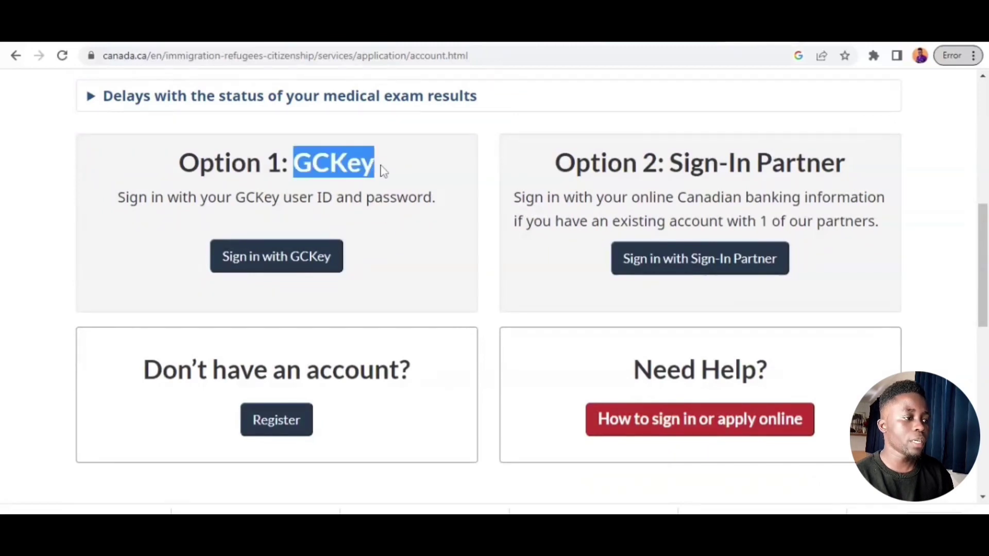
left_click(856, 165)
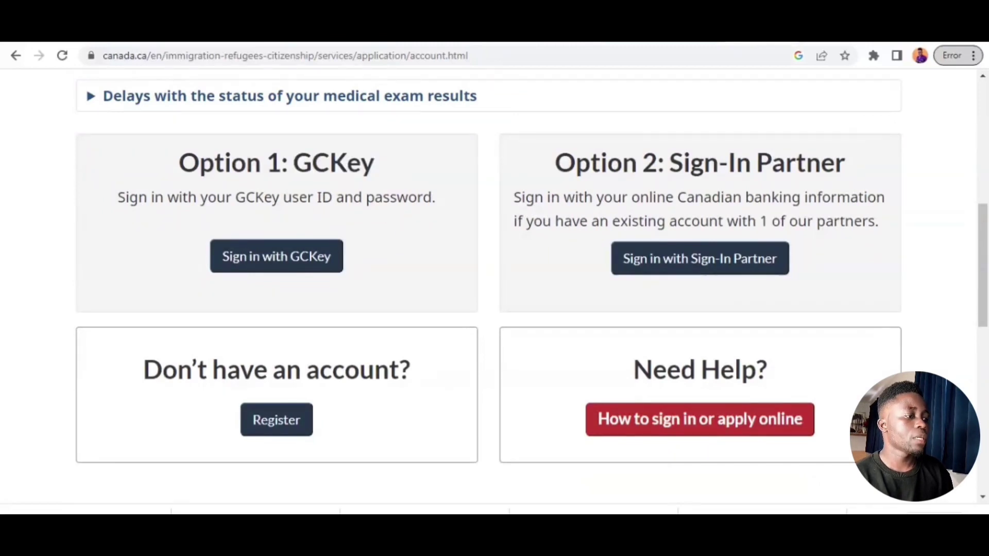
left_click_drag(677, 197, 631, 197)
scroll(406, 266, "up", 1)
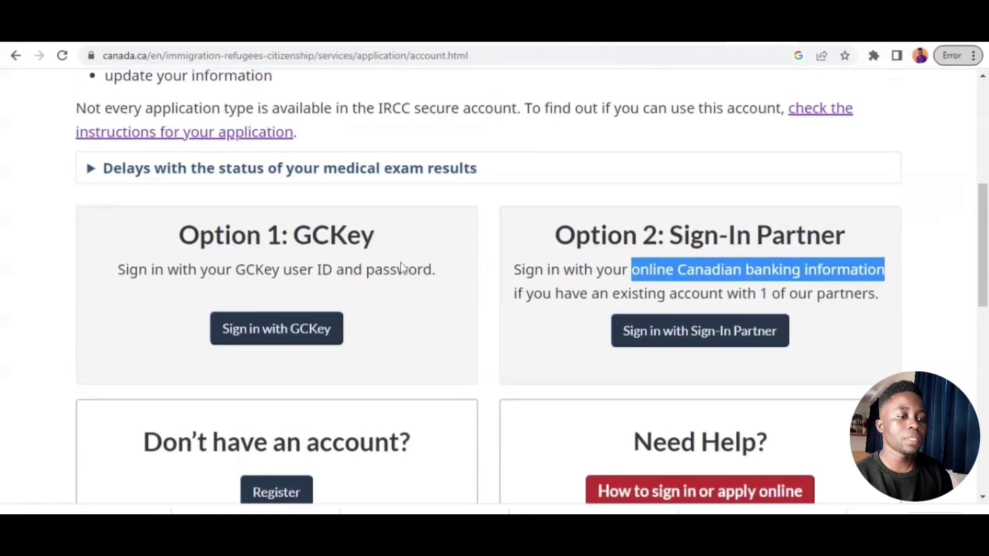
scroll(387, 175, "down", 1)
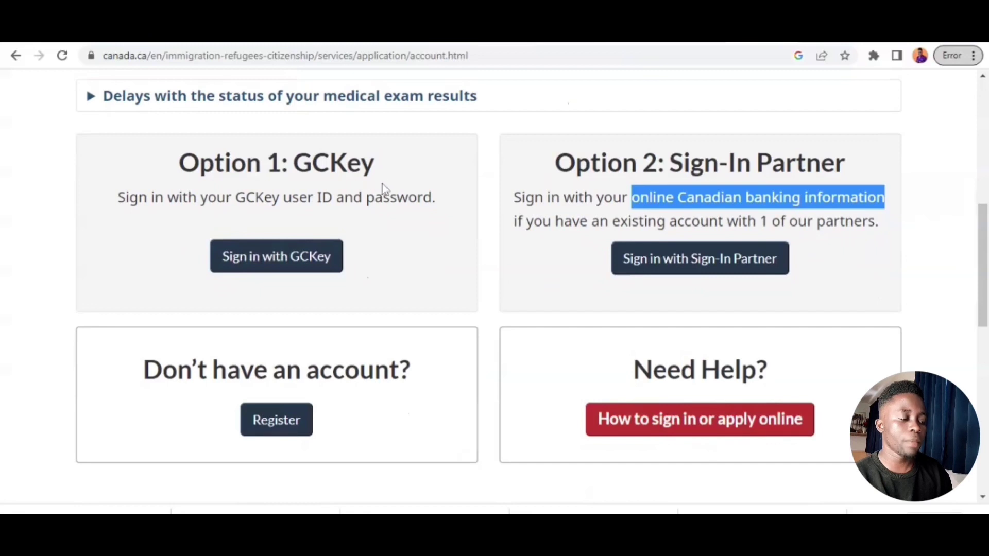
left_click(468, 223)
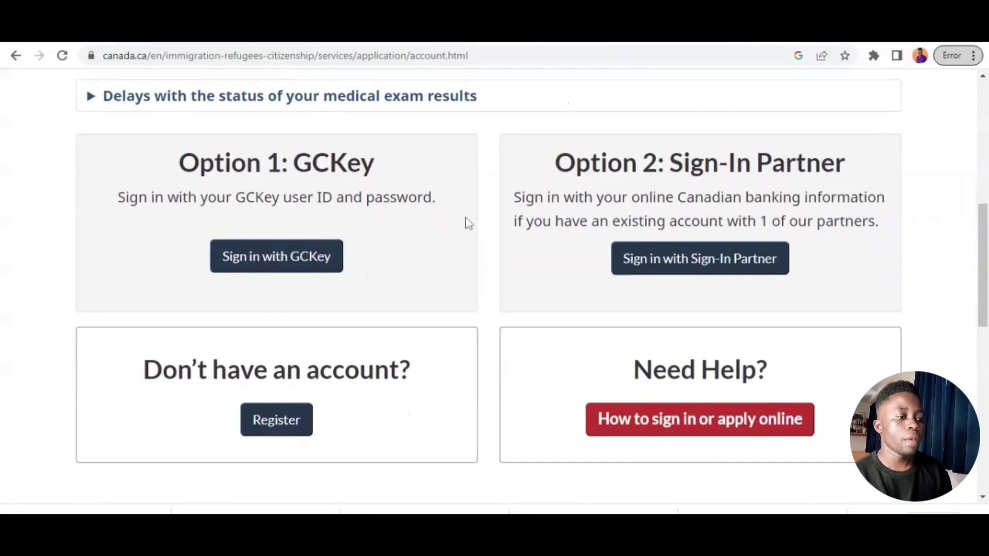
scroll(468, 223, "down", 2)
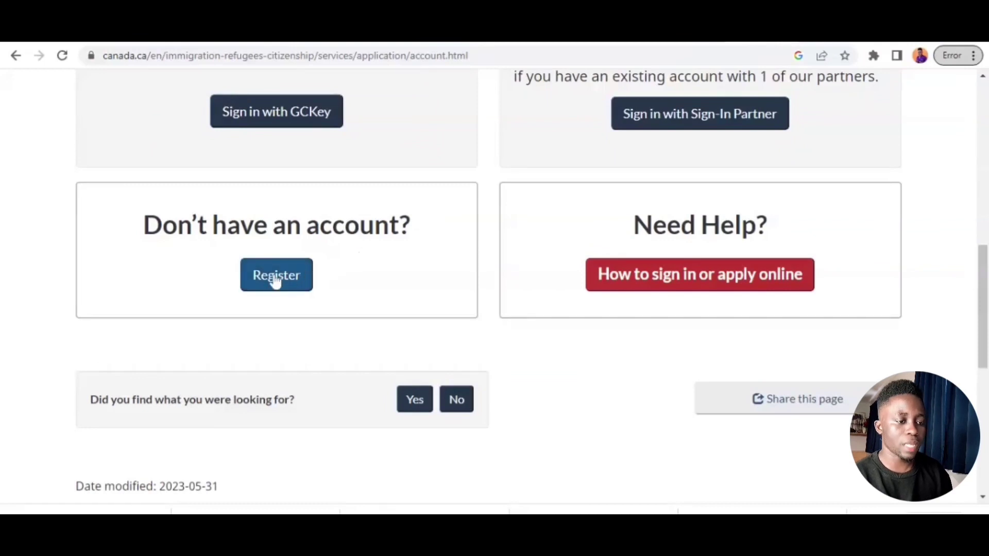
- Choose Register under 'Don't have an account?'
left_click(275, 279)
left_click_drag(227, 225, 360, 225)
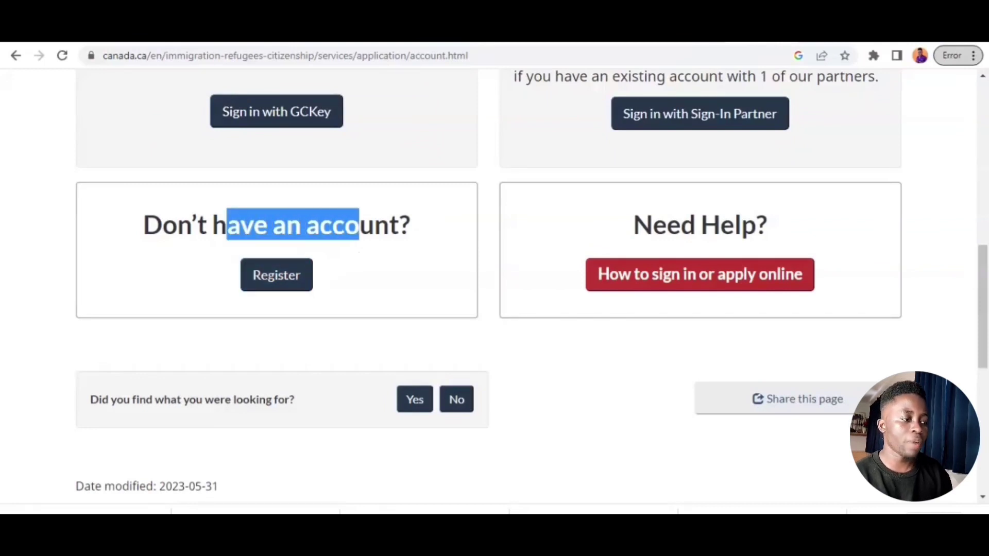
left_click(291, 279)
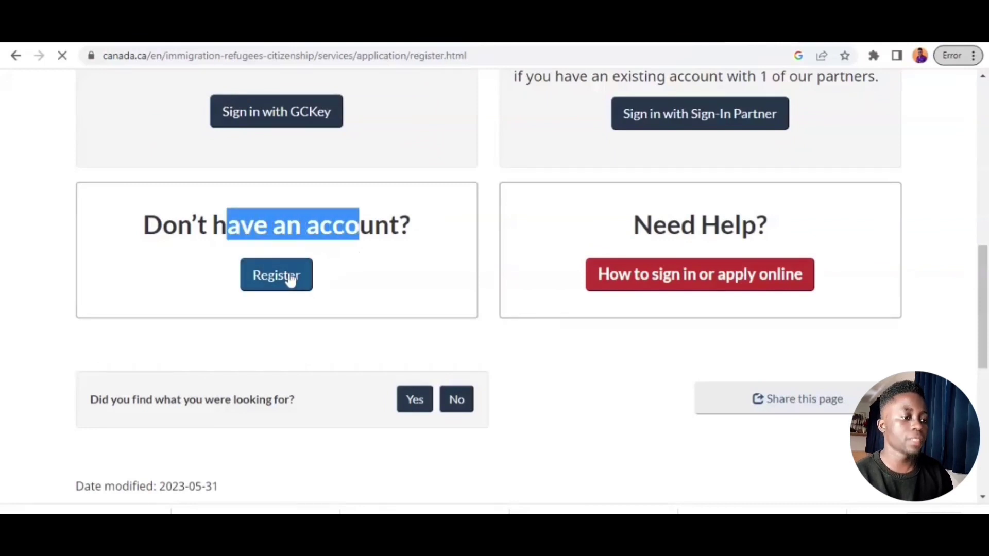
- Note the GCKey and Sign-In Partner options, then scroll to the nine-step GCKey instructions
scroll(291, 278, "down", 5)
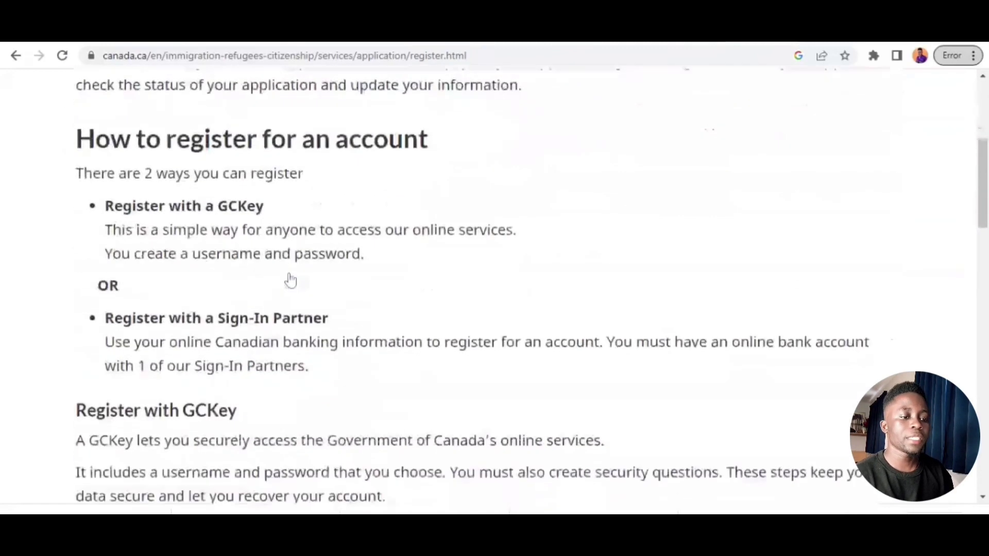
left_click_drag(157, 197, 288, 199)
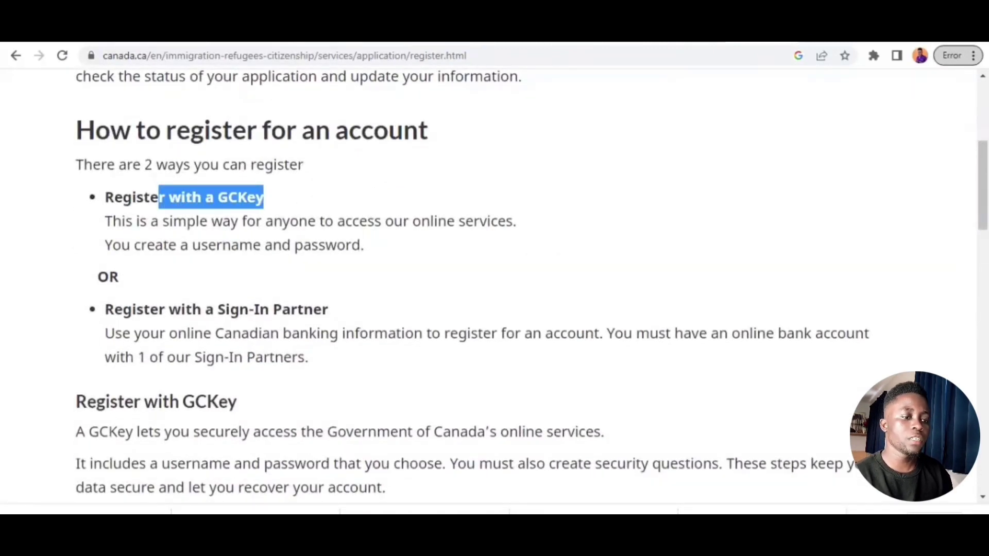
left_click(214, 302)
left_click_drag(192, 309, 336, 309)
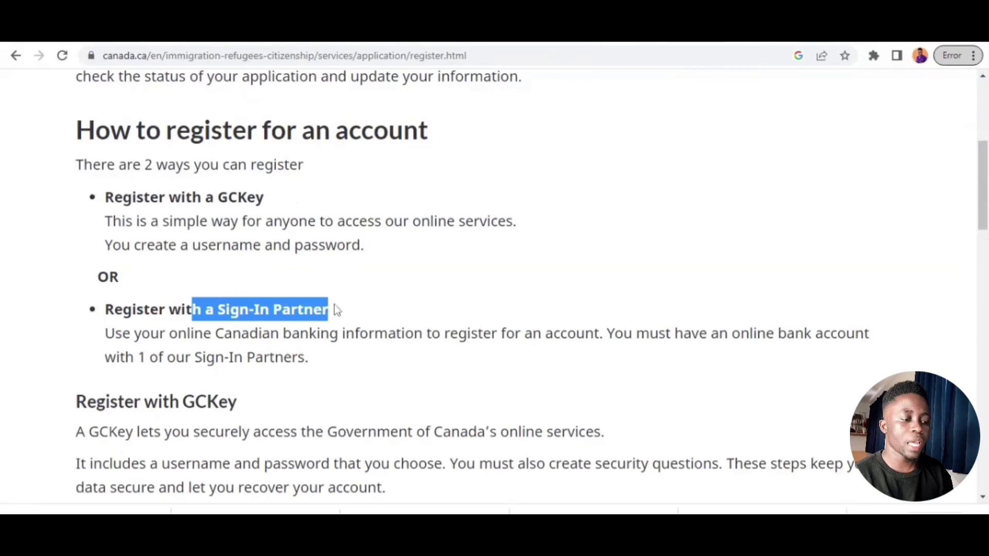
scroll(252, 381, "down", 5)
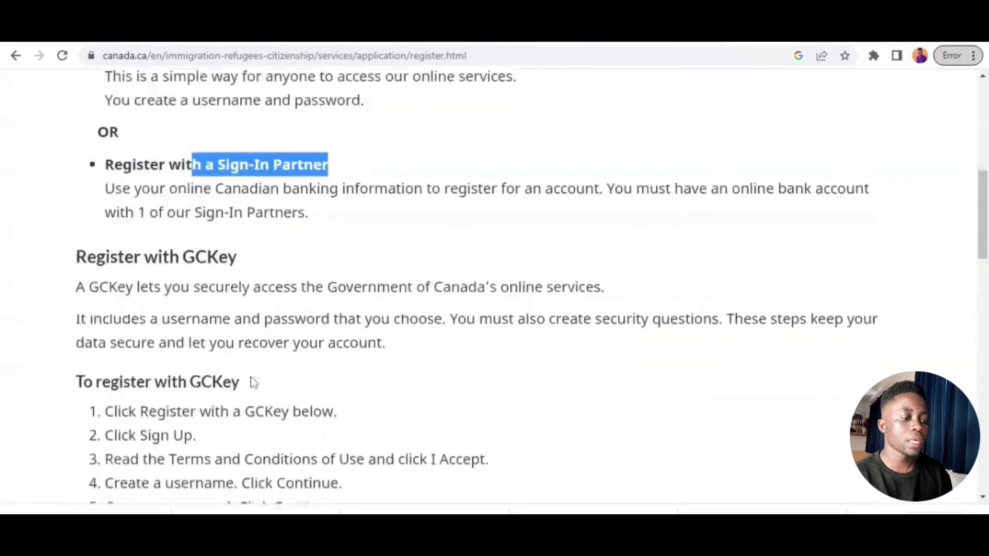
scroll(252, 382, "down", 1)
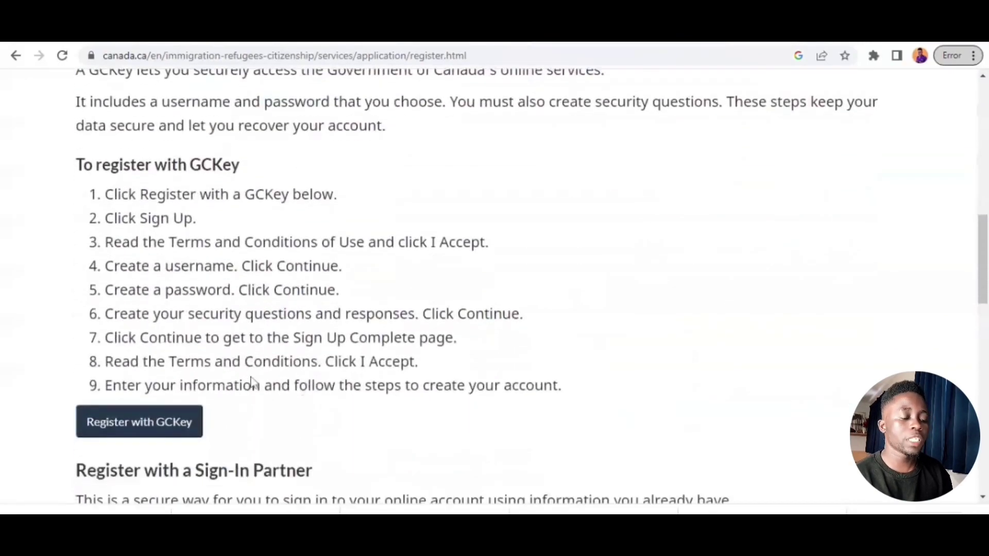
scroll(443, 256, "down", 2)
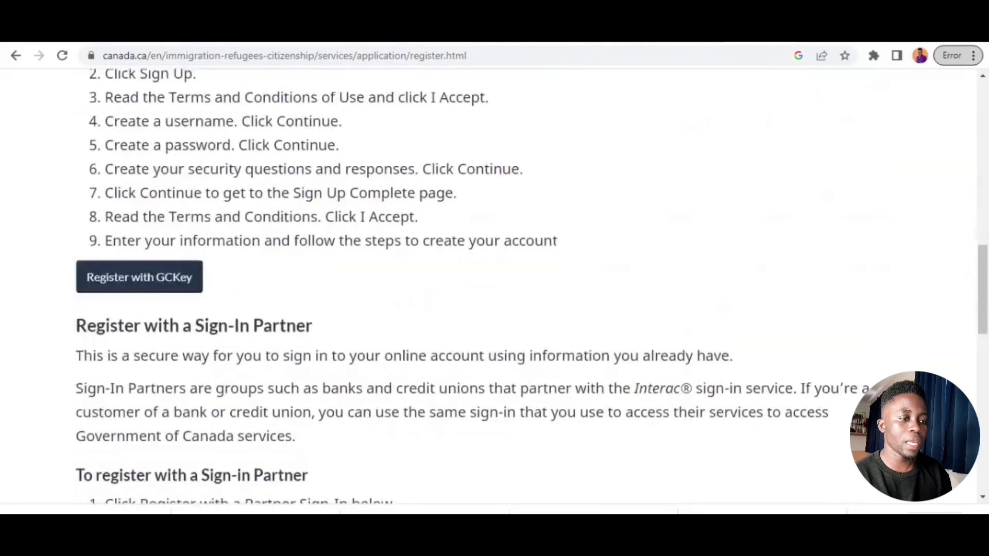
scroll(444, 256, "down", 2)
scroll(444, 257, "up", 2)
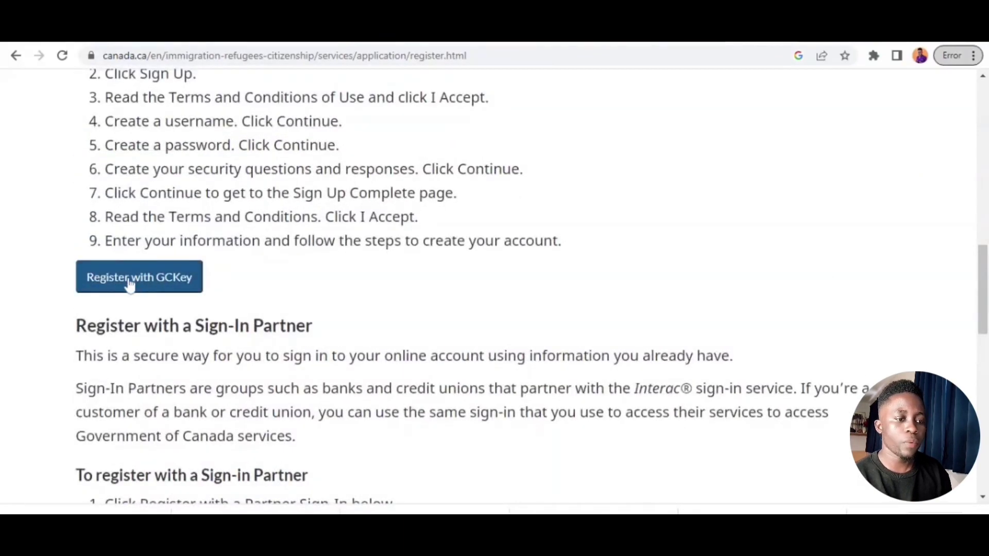
- Choose Register with GCKey, sign up on the Welcome page, and accept the Terms and Conditions
left_click(137, 285)
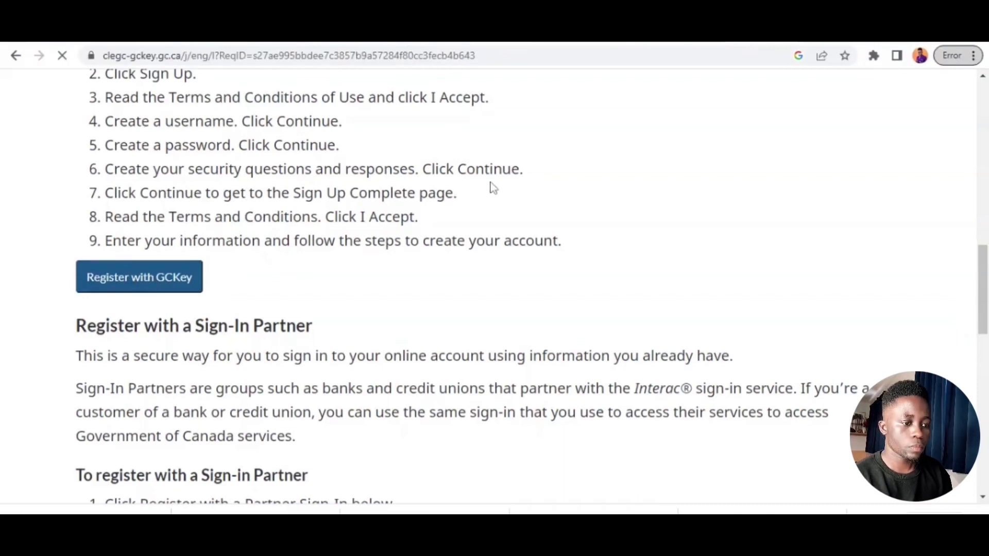
scroll(490, 187, "down", 1)
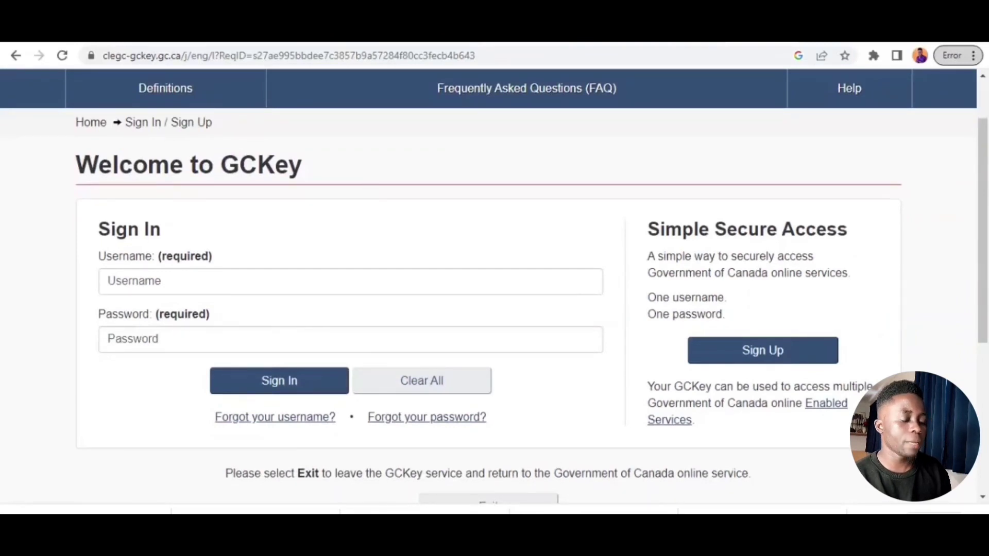
scroll(327, 330, "down", 1)
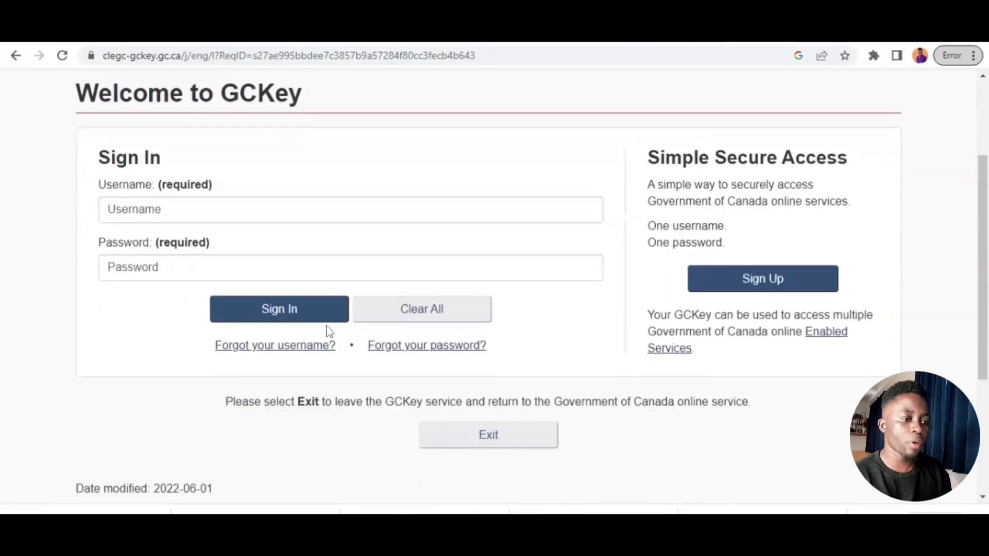
left_click(778, 279)
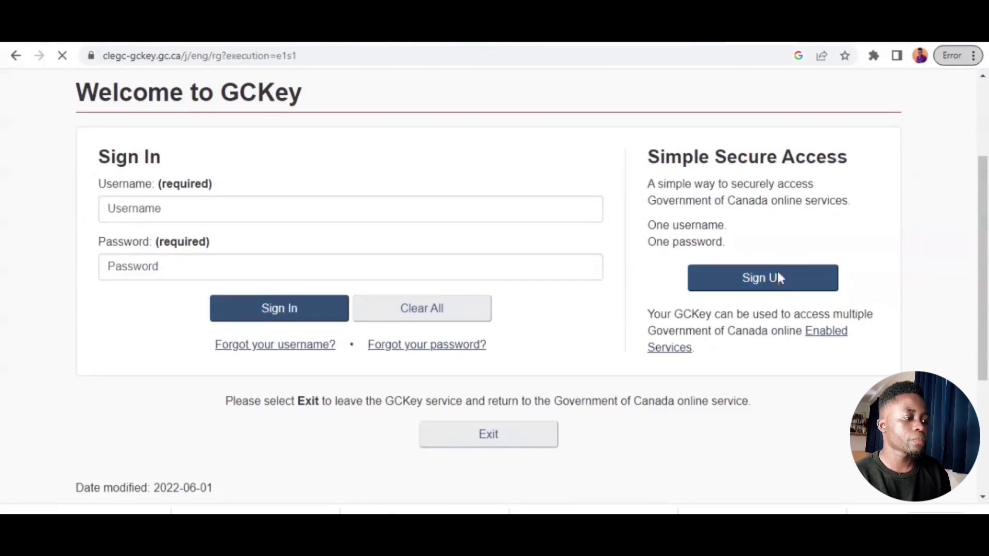
scroll(725, 363, "down", 3)
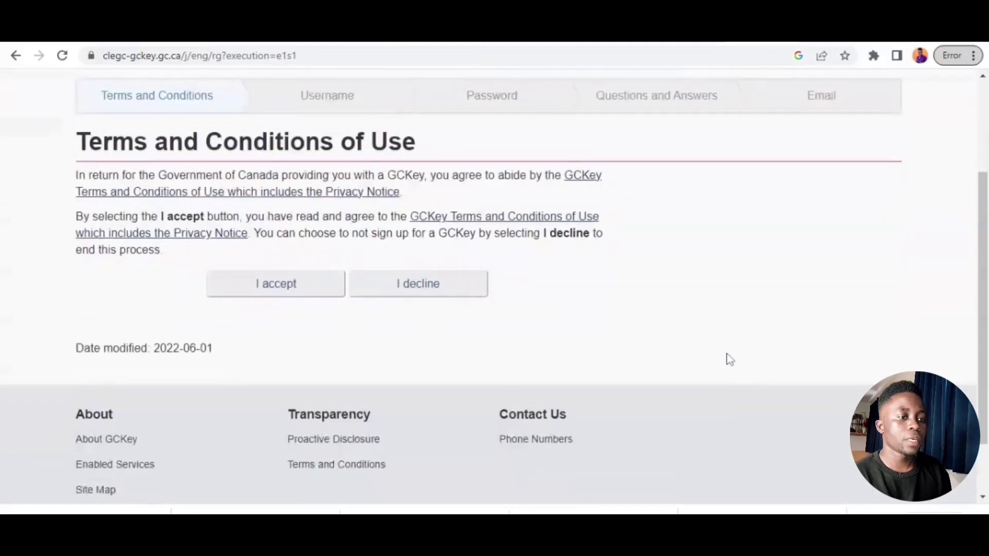
scroll(722, 361, "up", 1)
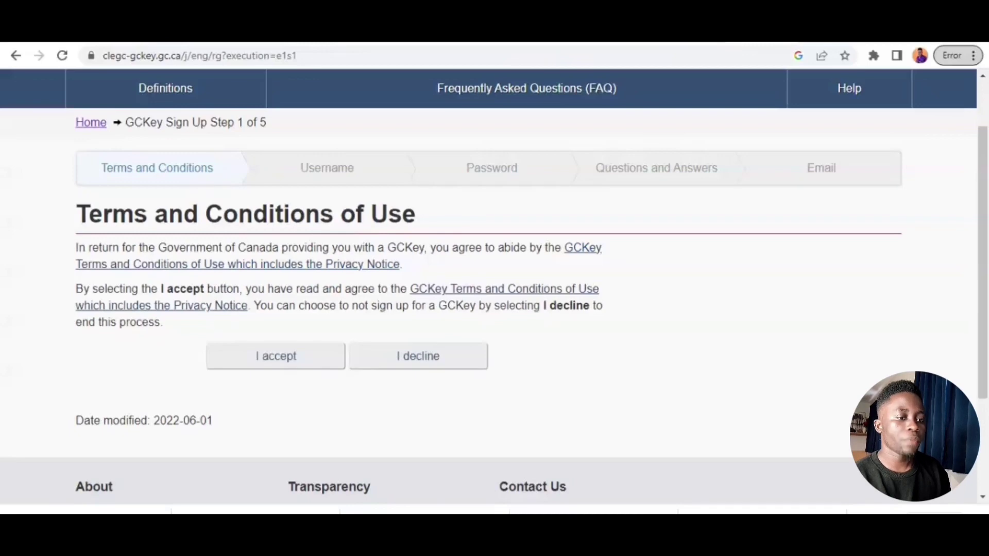
left_click(236, 358)
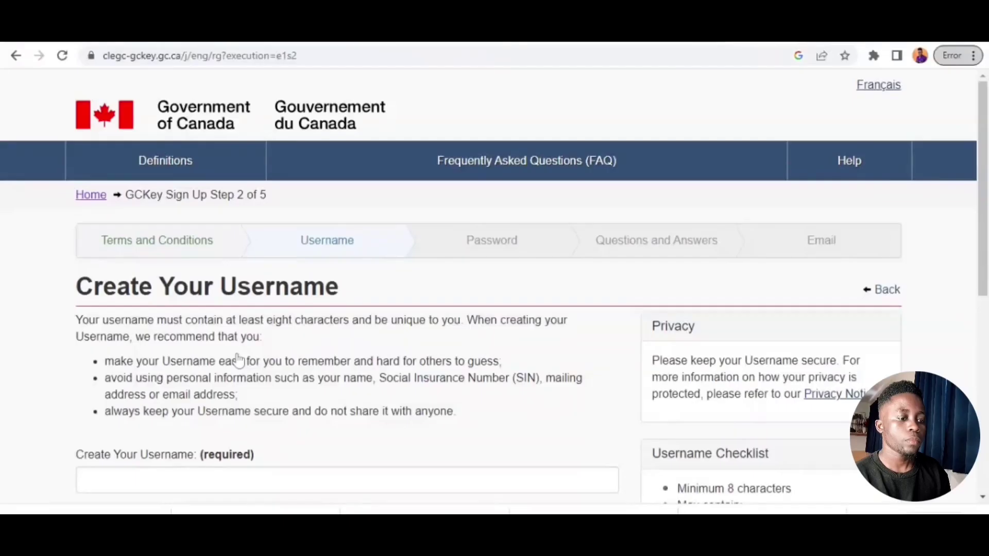
scroll(236, 358, "down", 3)
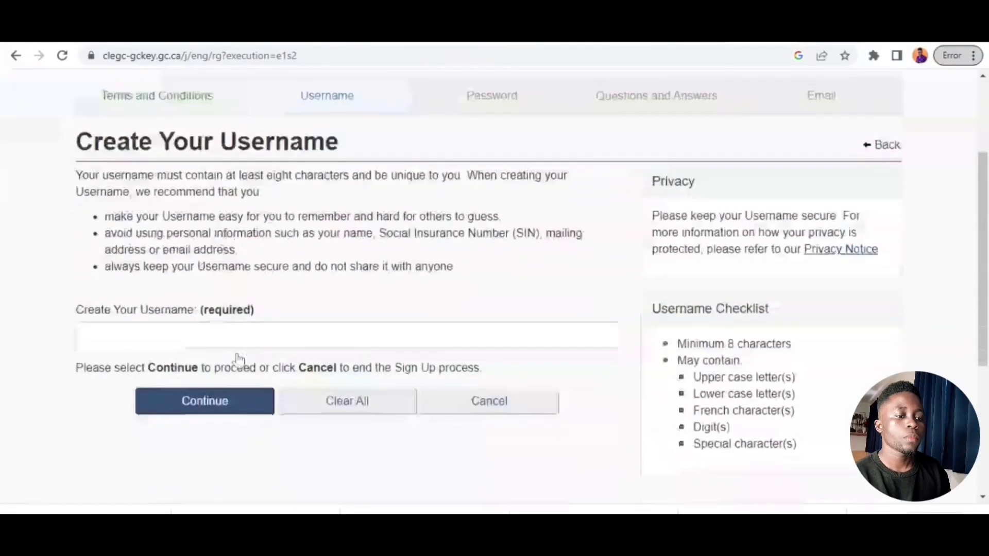
- Enter a username of at least eight characters and continue to the password step
left_click(346, 335)
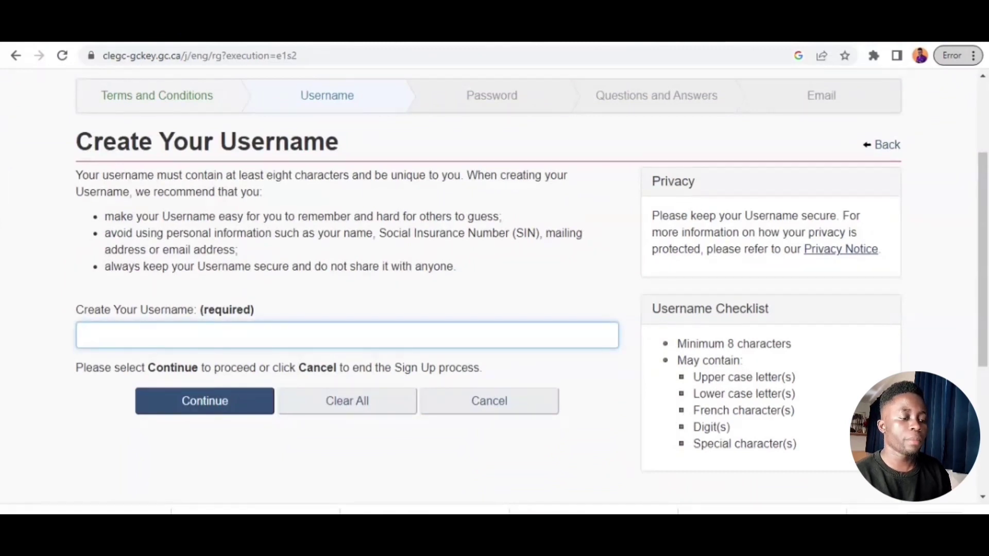
type("T")
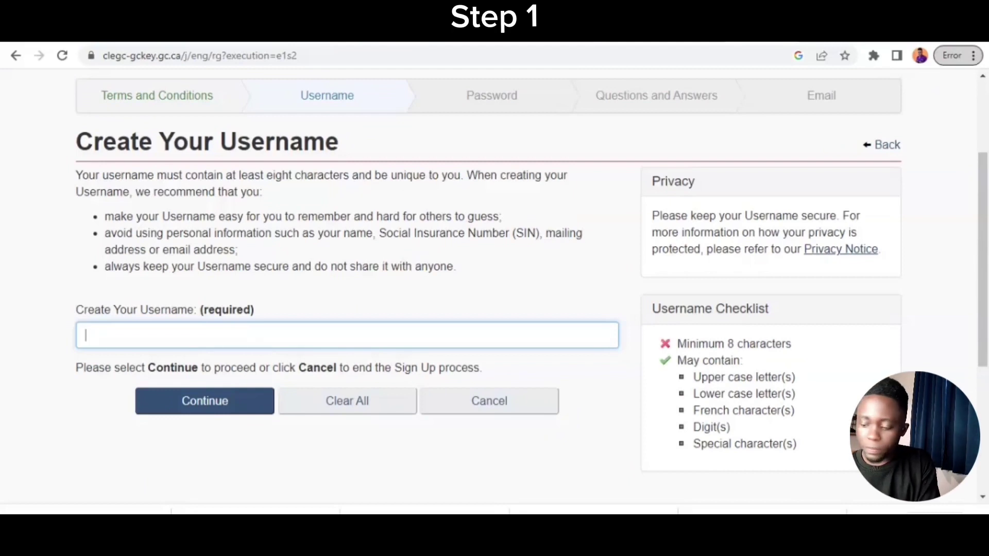
type("T")
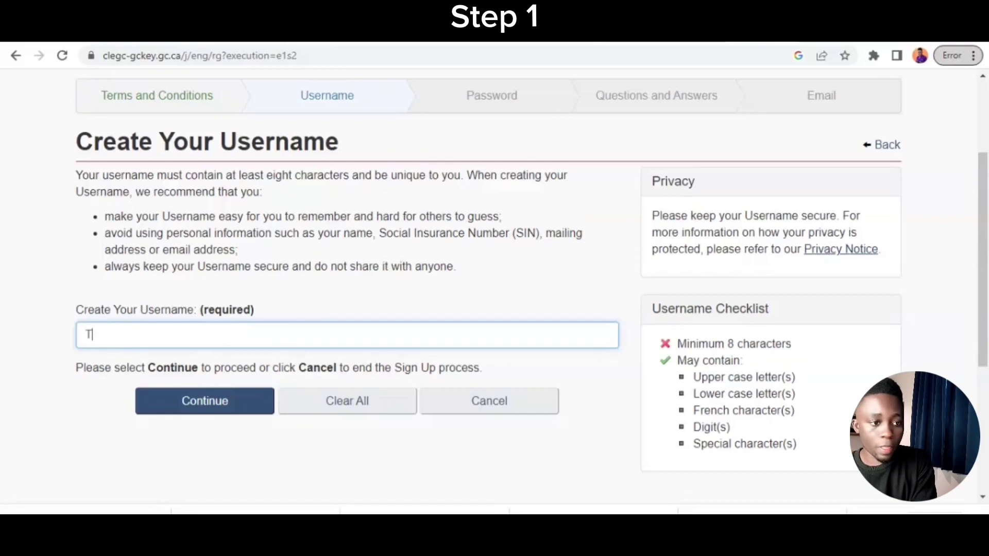
type("ips")
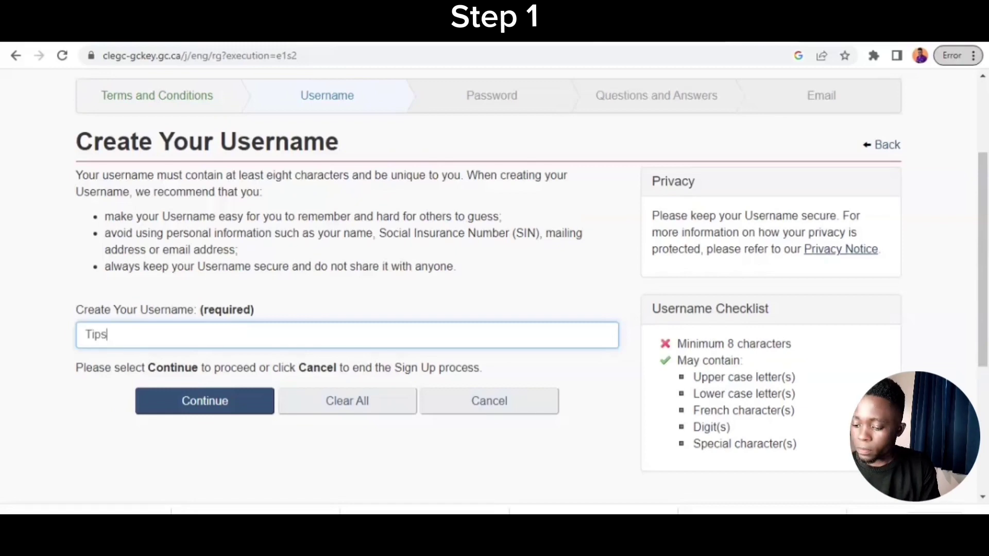
type("andgist")
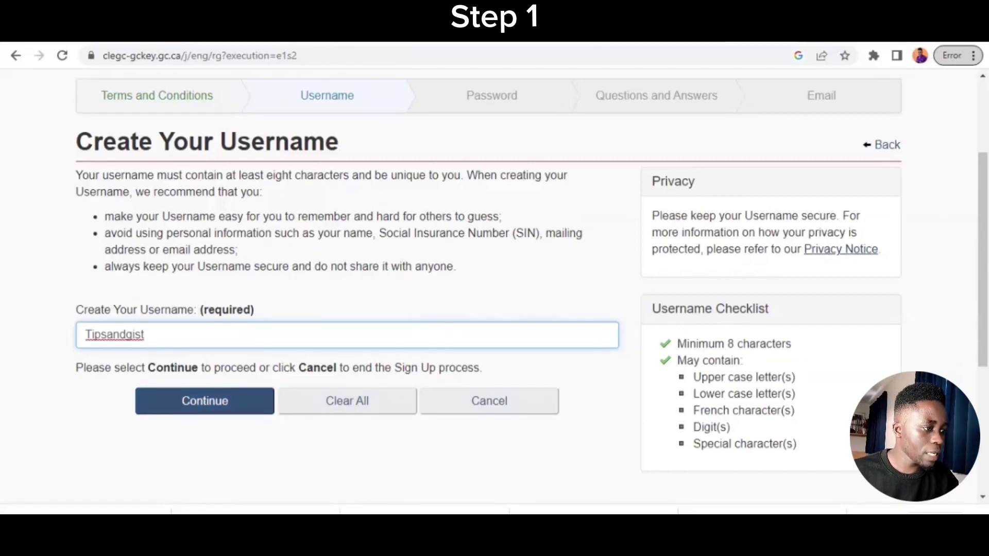
scroll(495, 284, "down", 2)
scroll(494, 283, "up", 2)
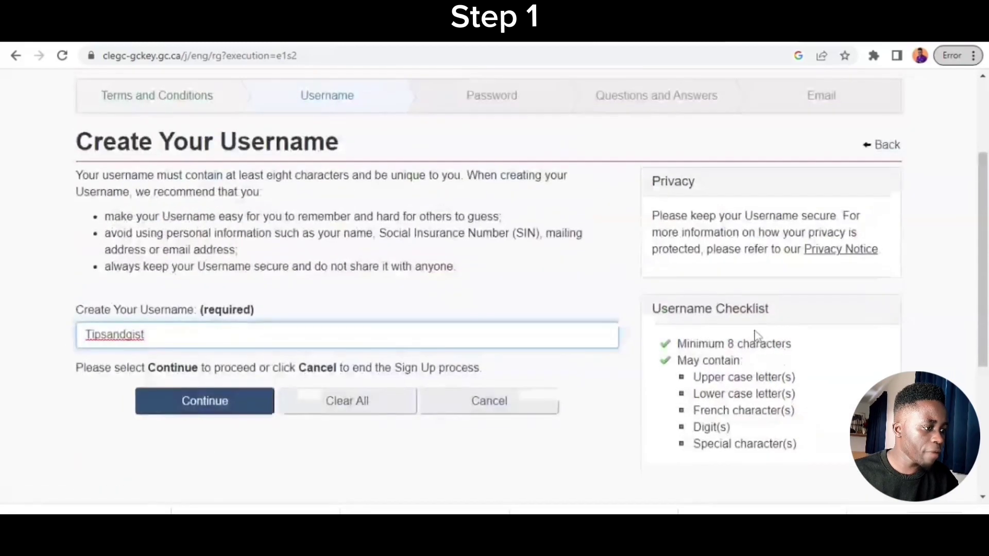
scroll(680, 304, "down", 2)
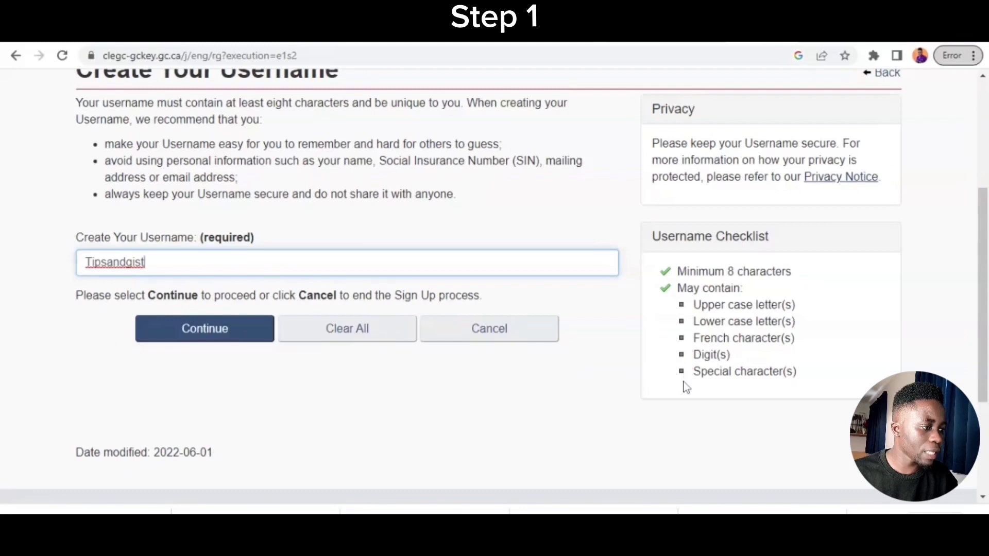
left_click(197, 332)
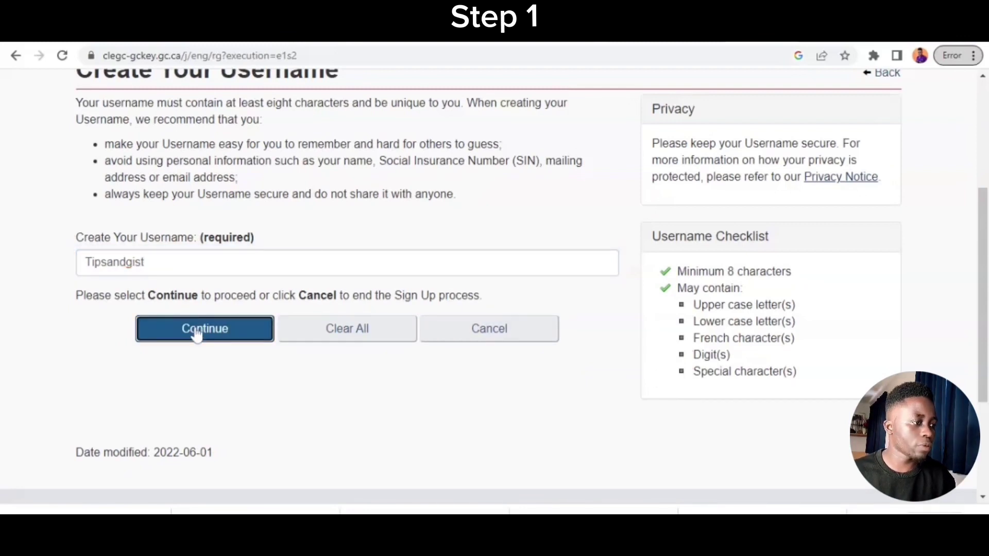
- Enter a new password that satisfies the 8-16 characters and other checklist rules
scroll(426, 357, "down", 1)
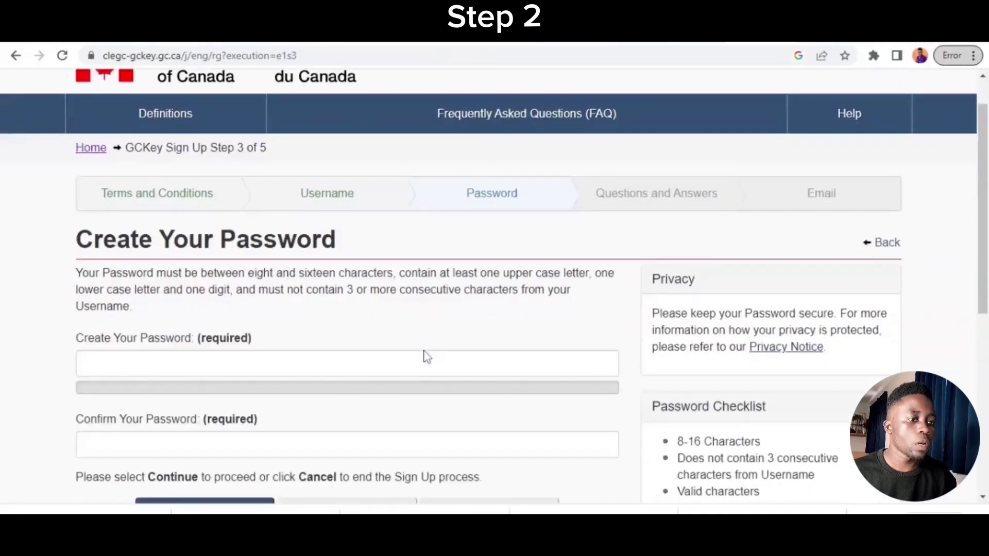
scroll(427, 357, "down", 3)
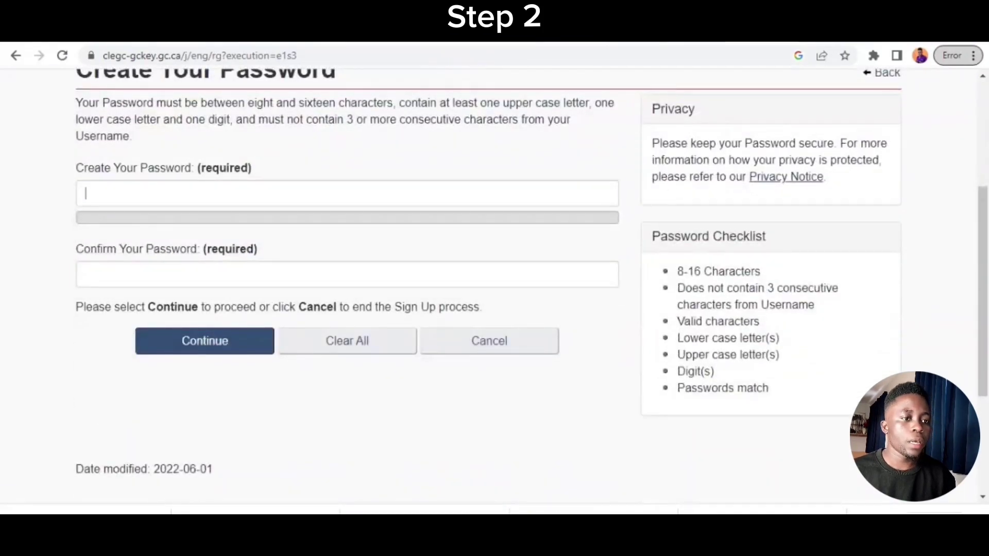
left_click(86, 193)
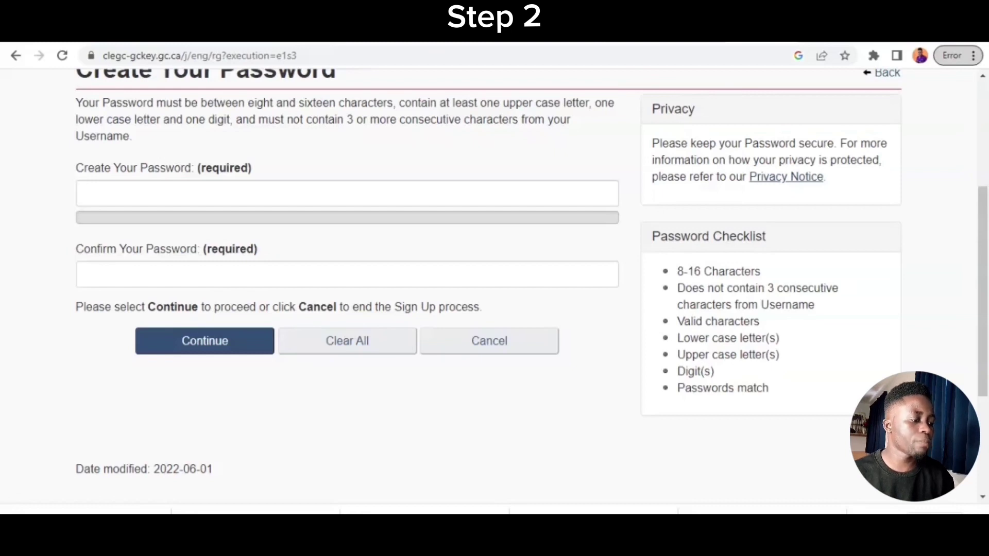
left_click(81, 193)
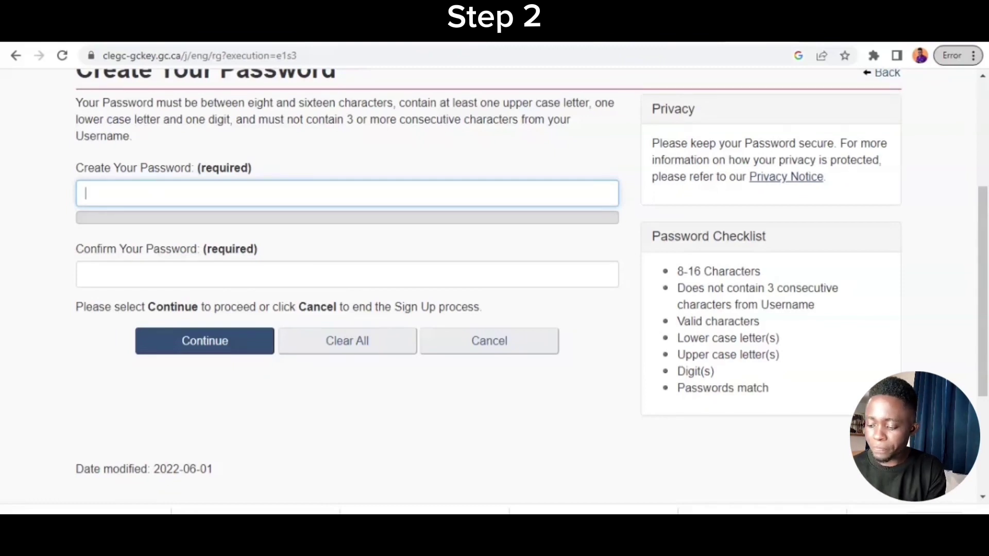
type("a")
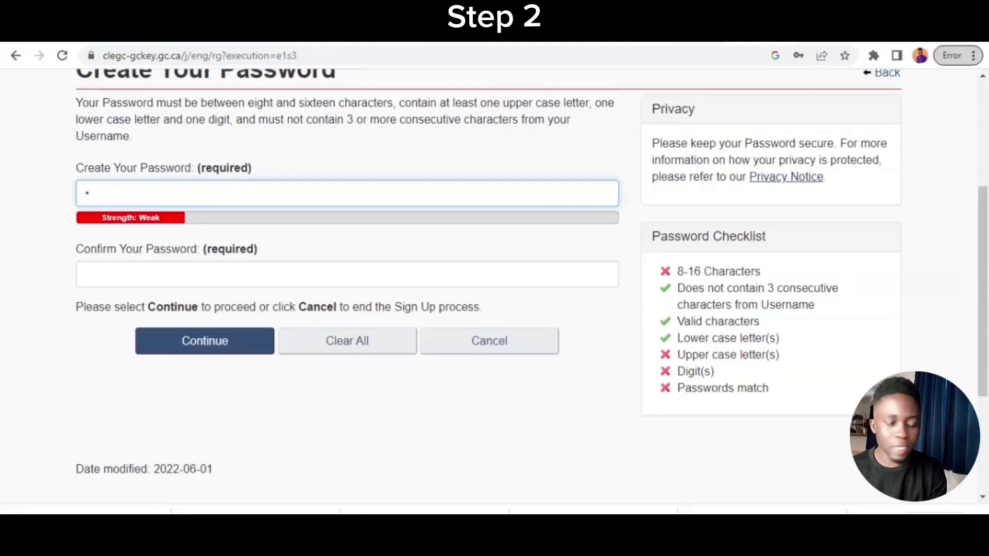
key("BackSpace")
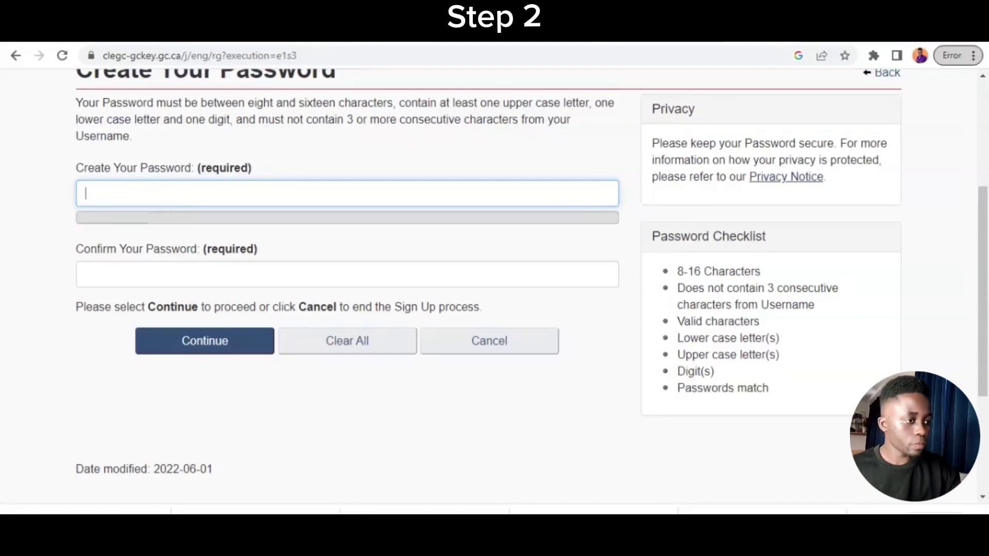
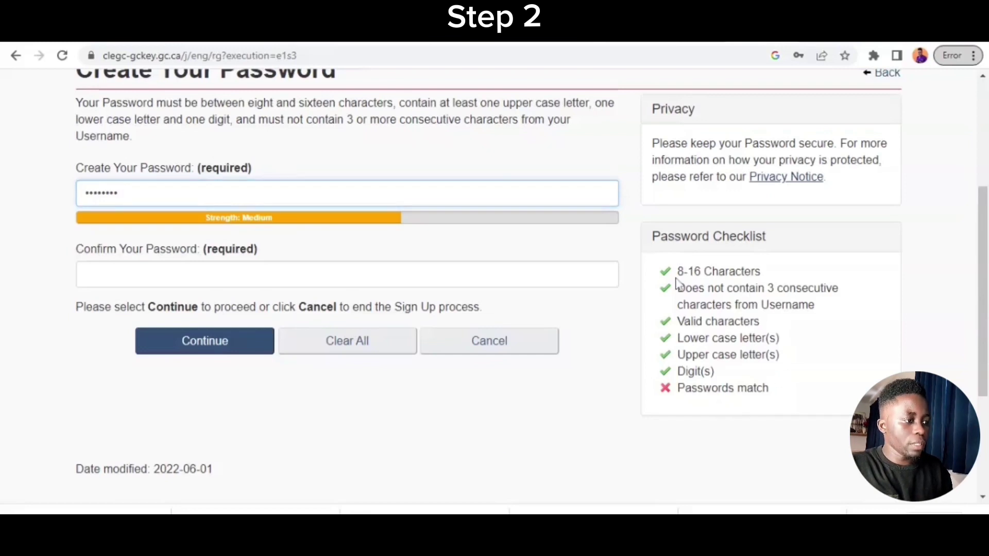
left_click_drag(676, 273, 801, 288)
left_click(698, 289)
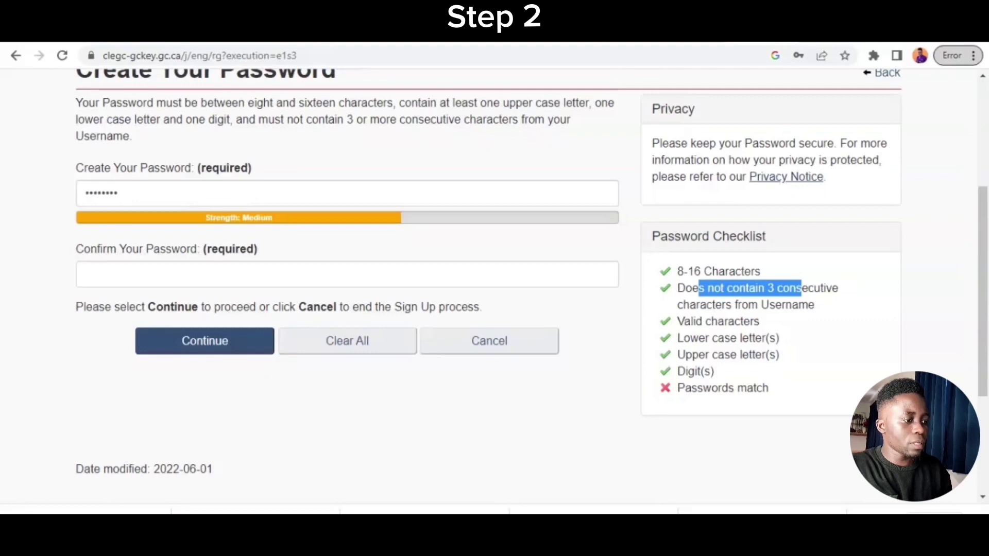
left_click_drag(679, 321, 784, 354)
left_click(783, 355)
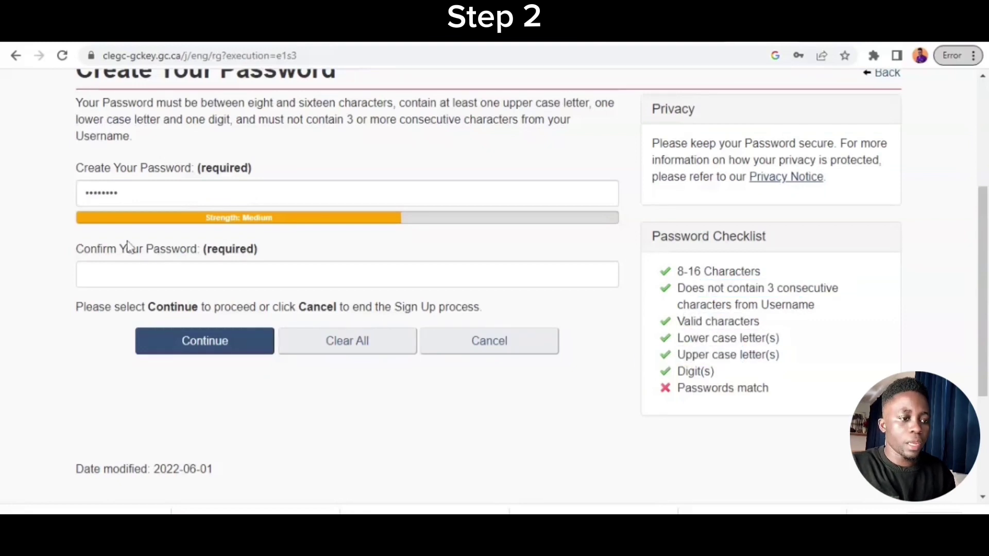
- Confirm the password and continue to the recovery questions step
left_click(340, 274)
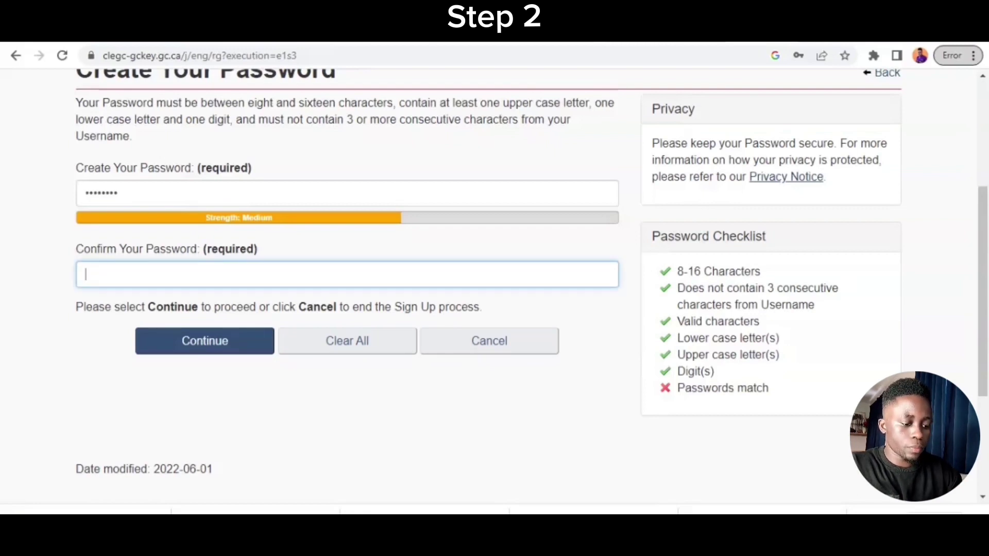
type("•••••")
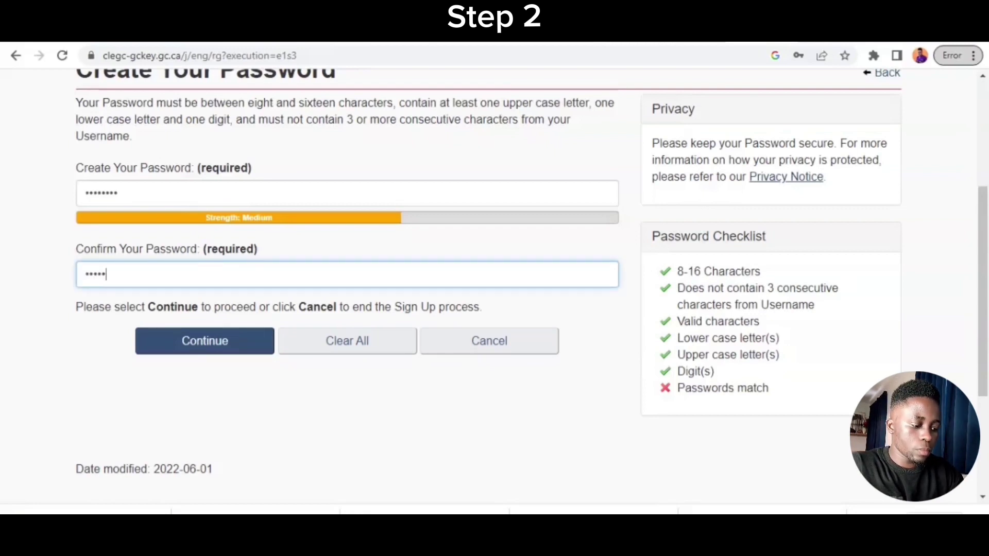
type("•••")
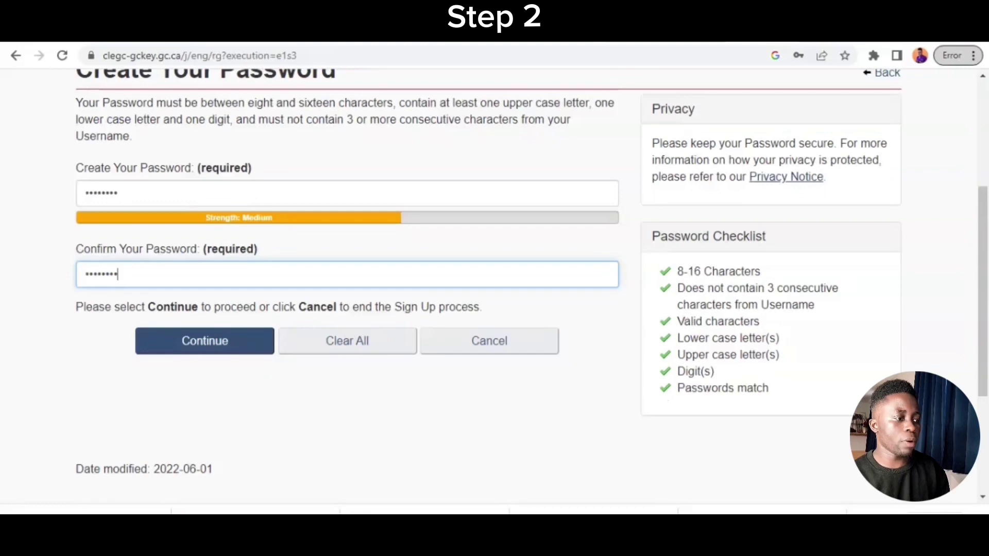
left_click(170, 343)
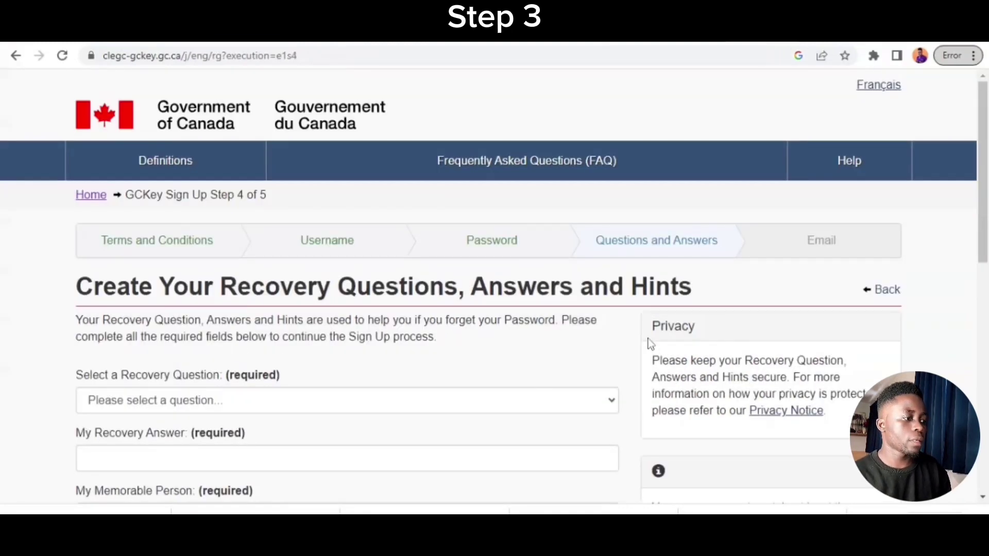
- Choose the first pet's name recovery question and enter its answer
scroll(494, 384, "down", 1)
scroll(494, 384, "down", 5)
scroll(494, 385, "up", 2)
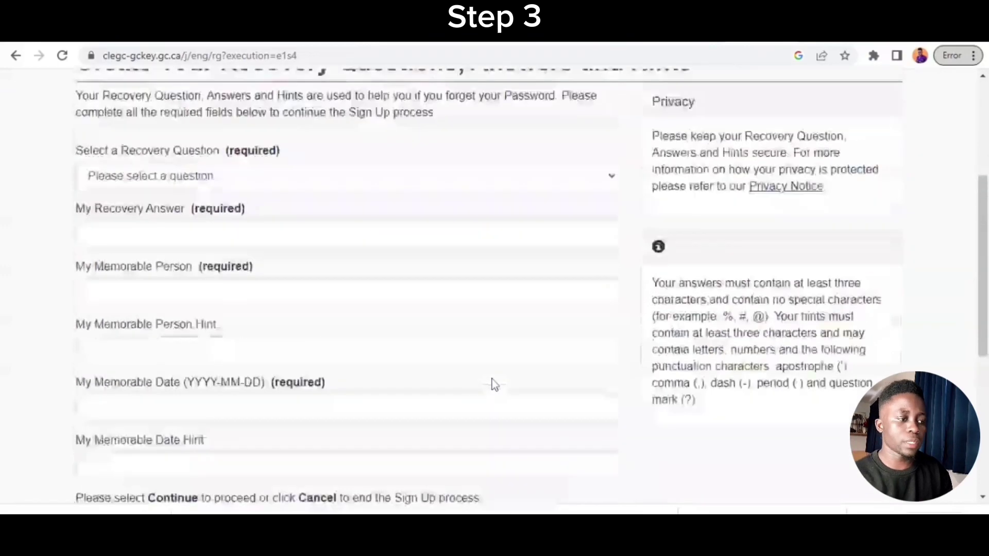
scroll(492, 379, "up", 2)
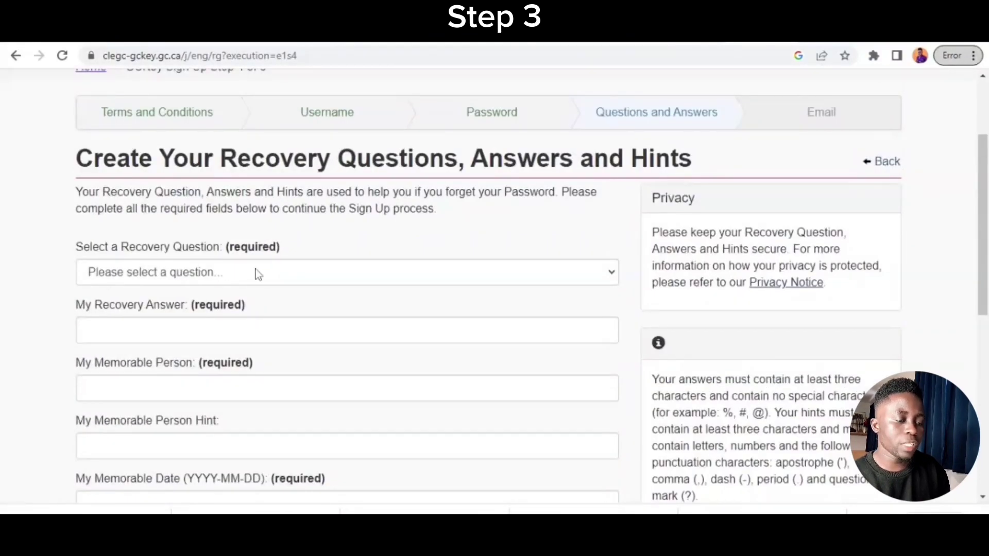
scroll(225, 354, "down", 6)
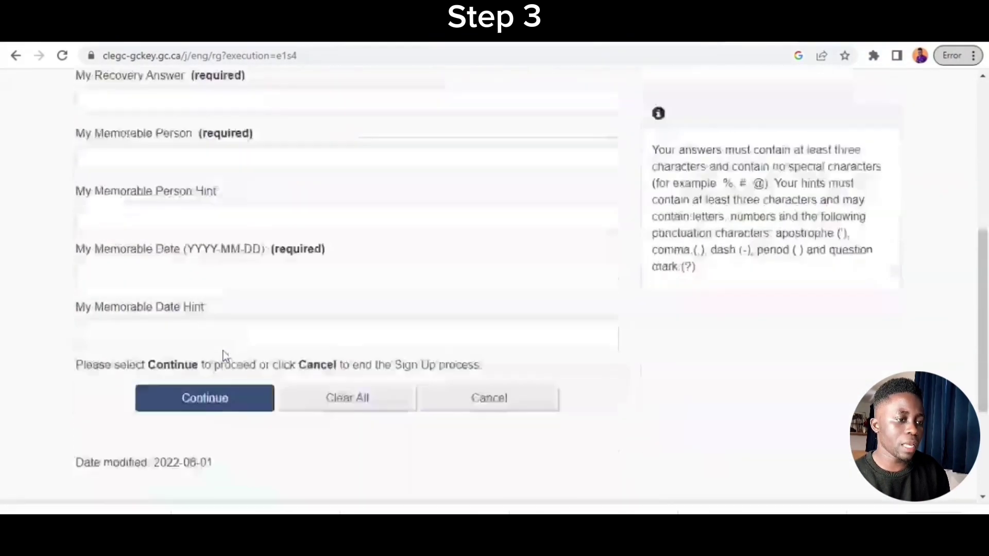
scroll(192, 227, "up", 4)
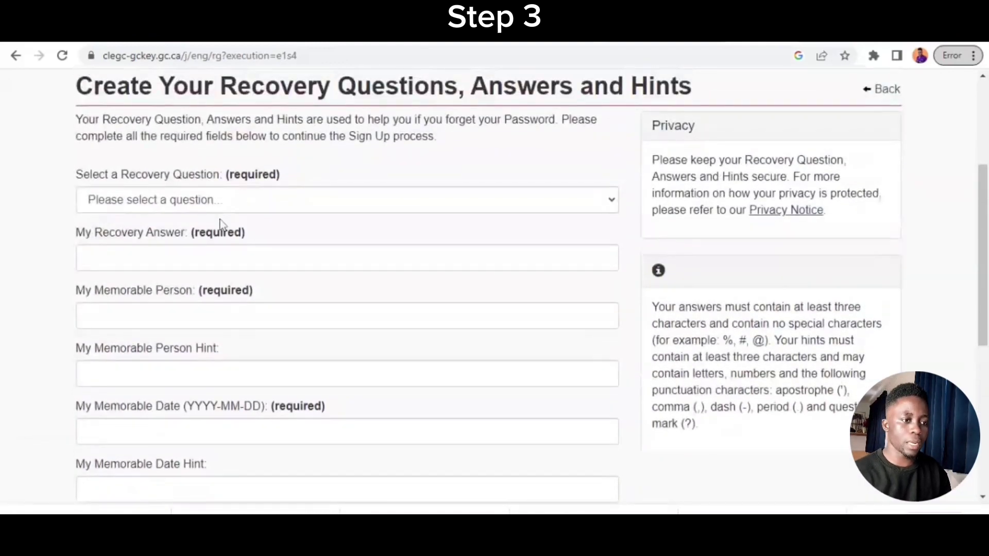
left_click(159, 199)
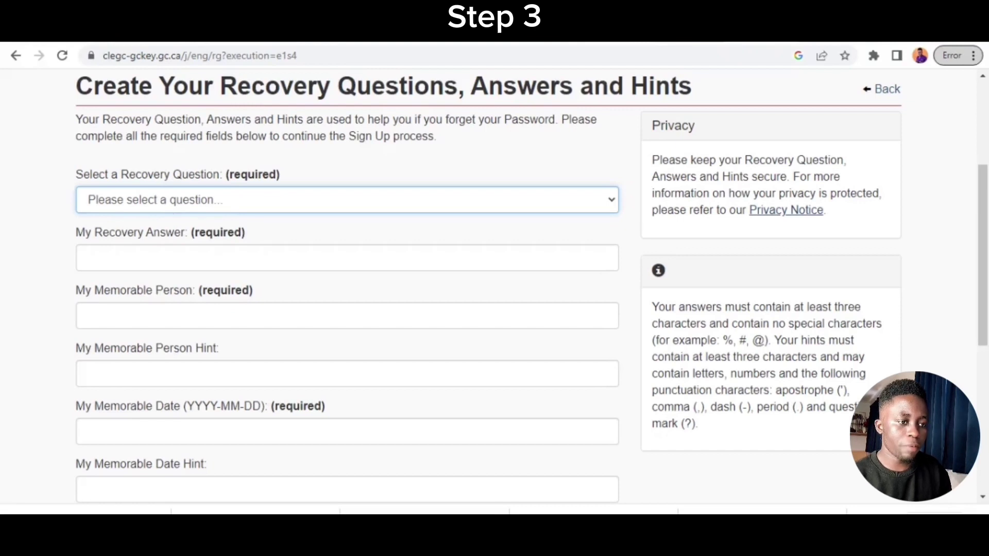
key("Down")
key("Tab")
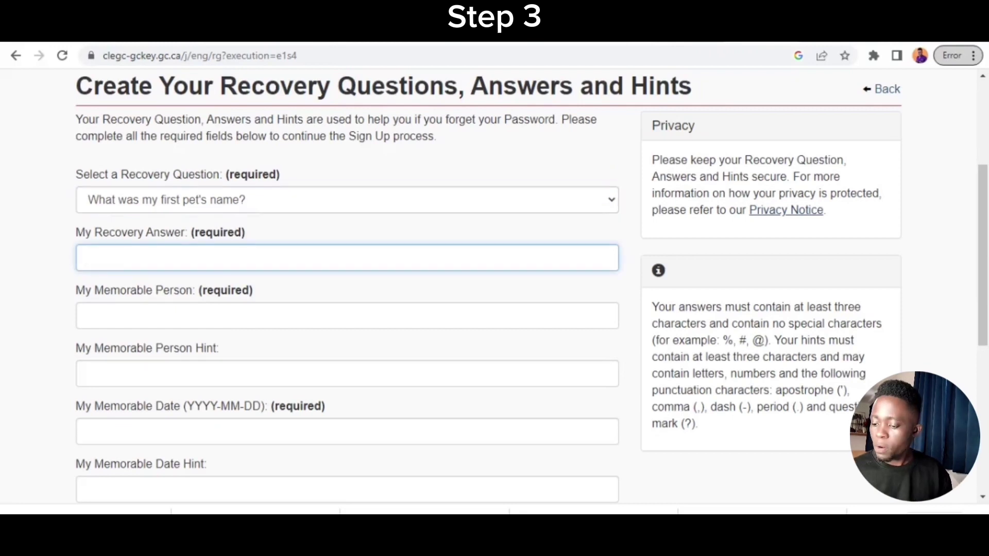
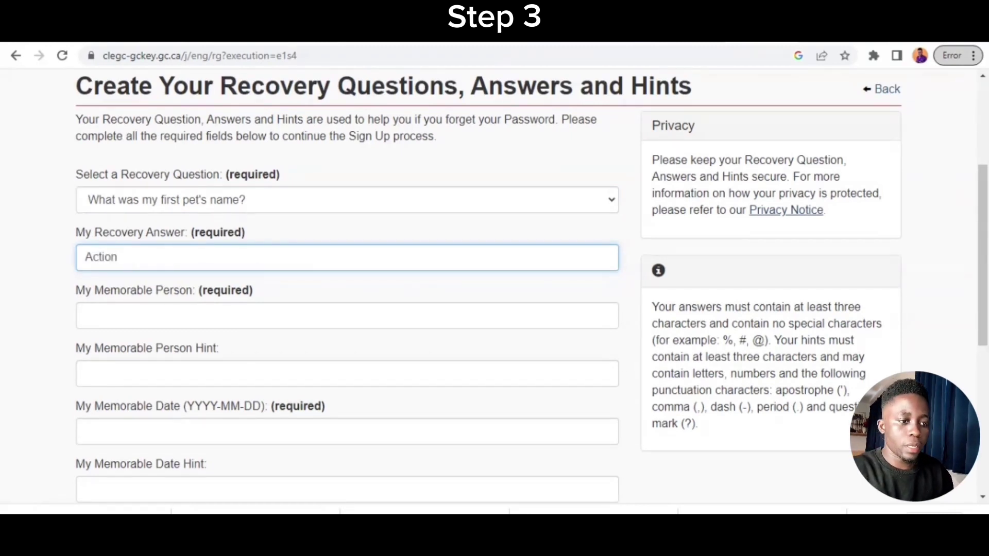
- Enter a memorable person with the hint 'mom'
left_click(346, 315)
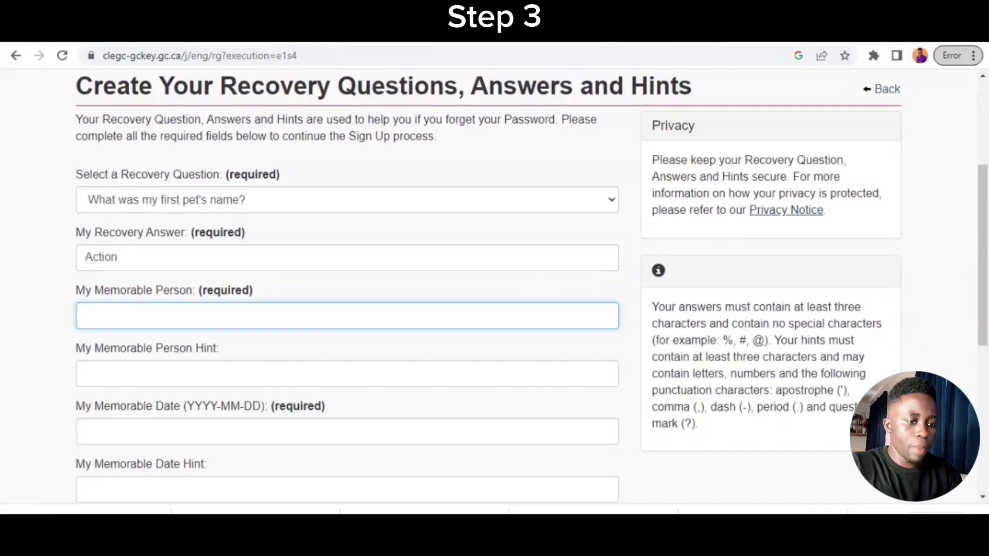
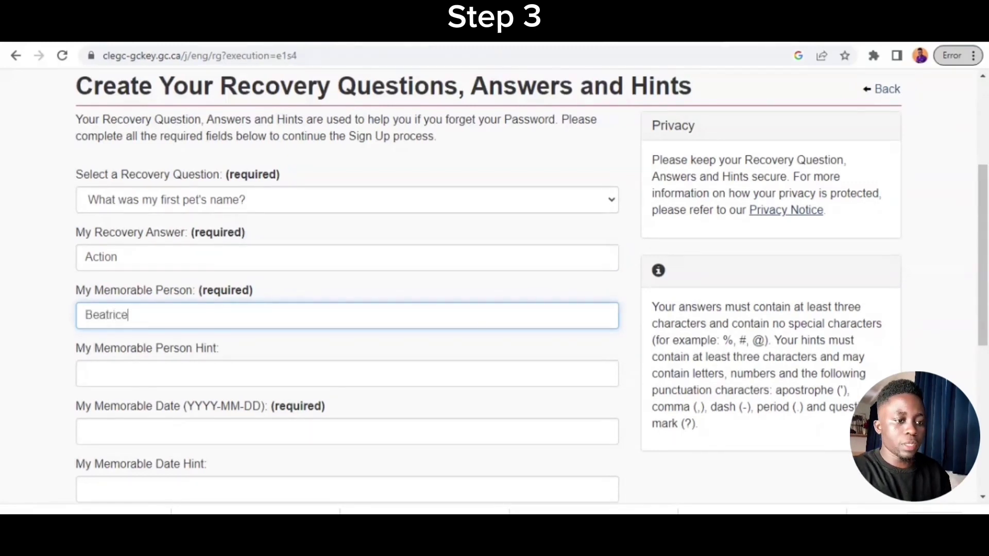
left_click(346, 374)
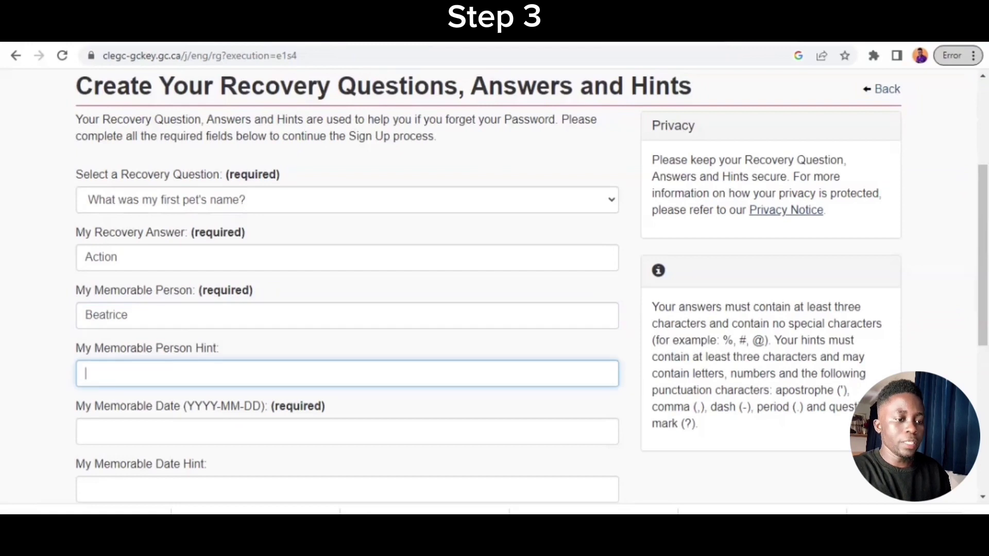
scroll(345, 289, "down", 2)
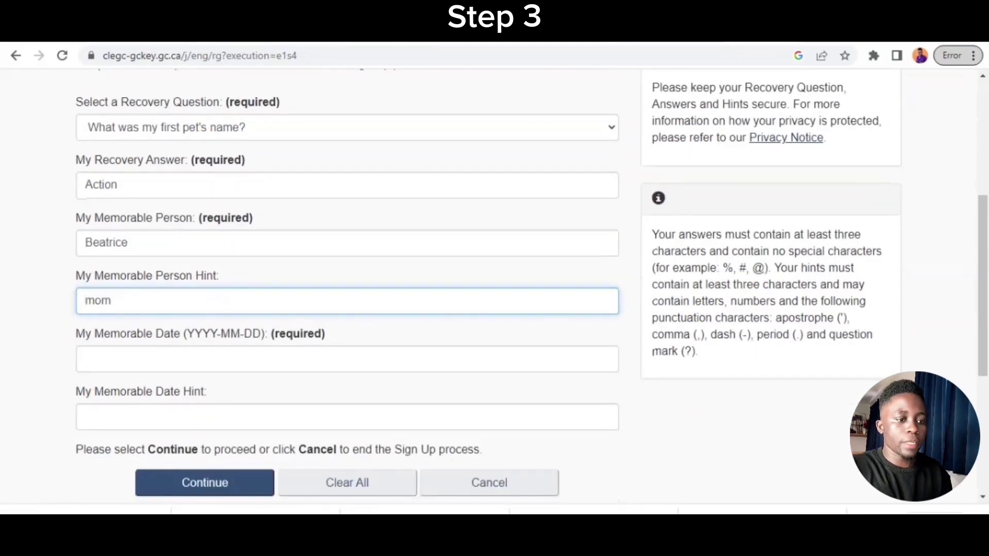
- Enter a memorable date with the hint 'Graduation date'
left_click(185, 357)
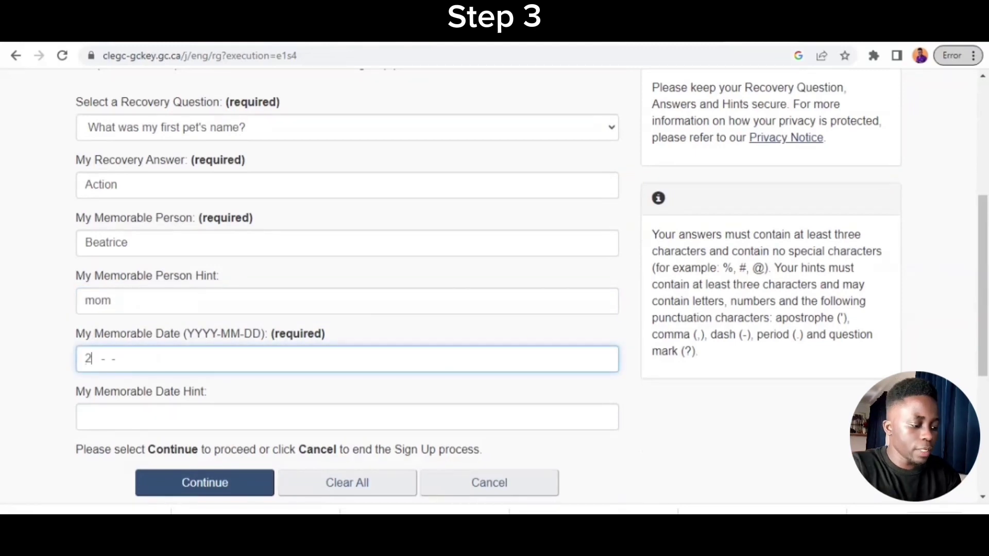
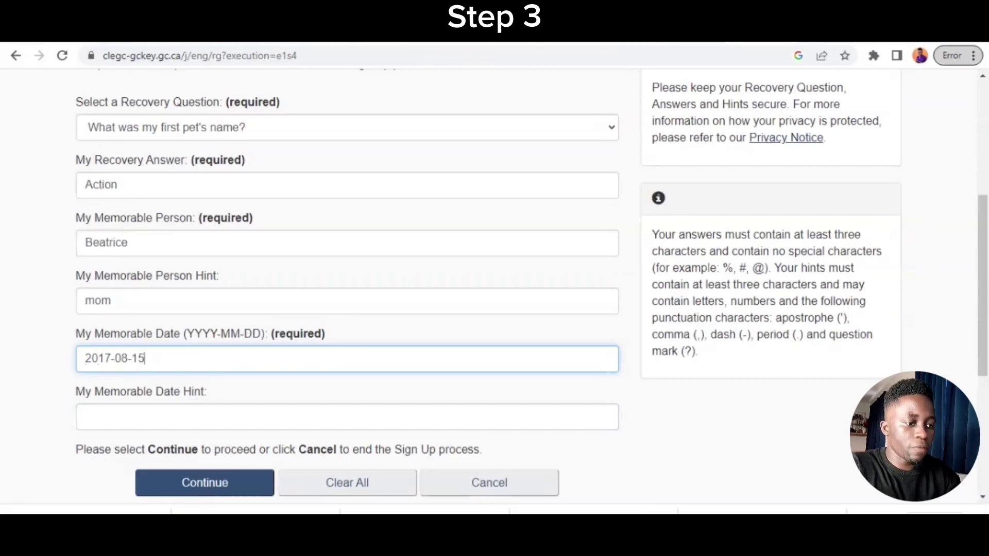
left_click(86, 417)
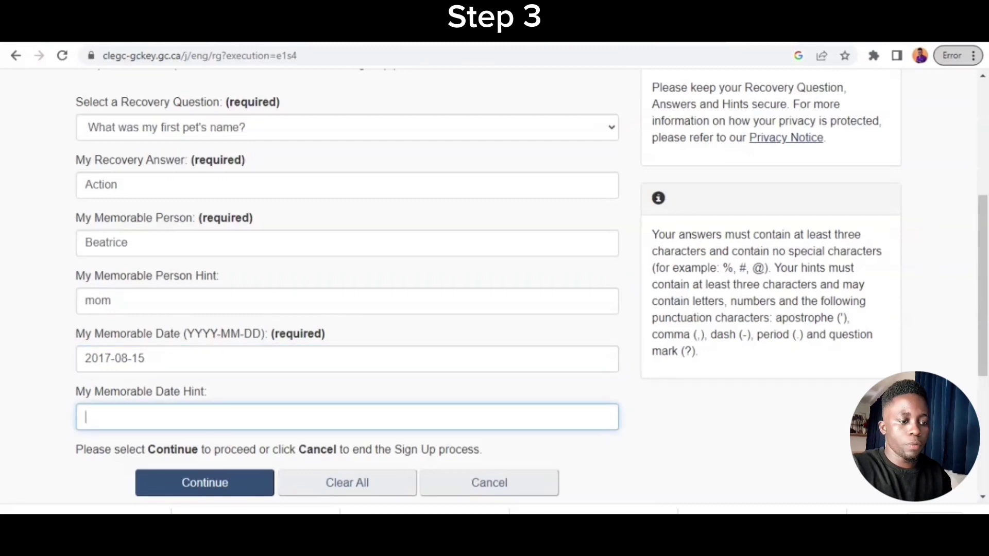
type("G")
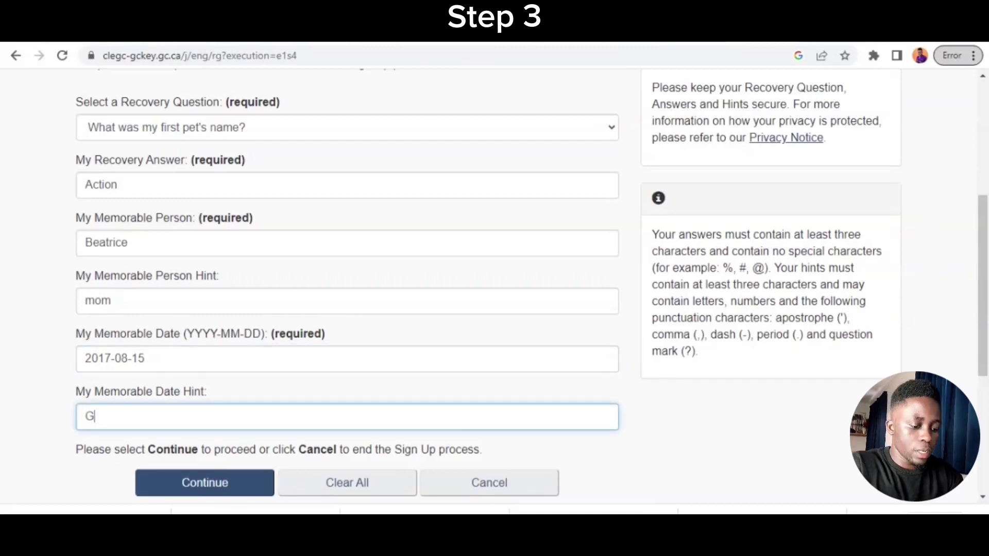
type("raduatin")
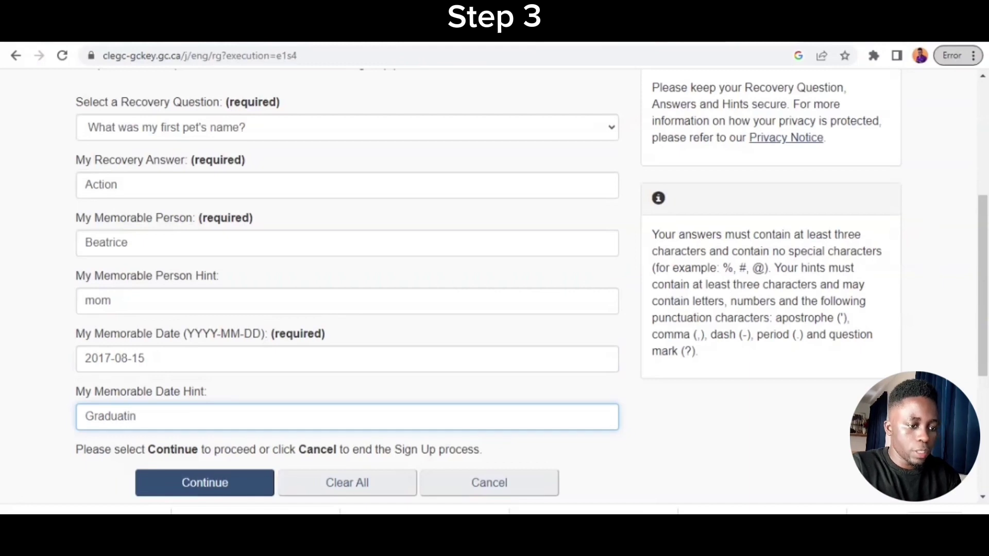
key("BackSpace")
type("on ")
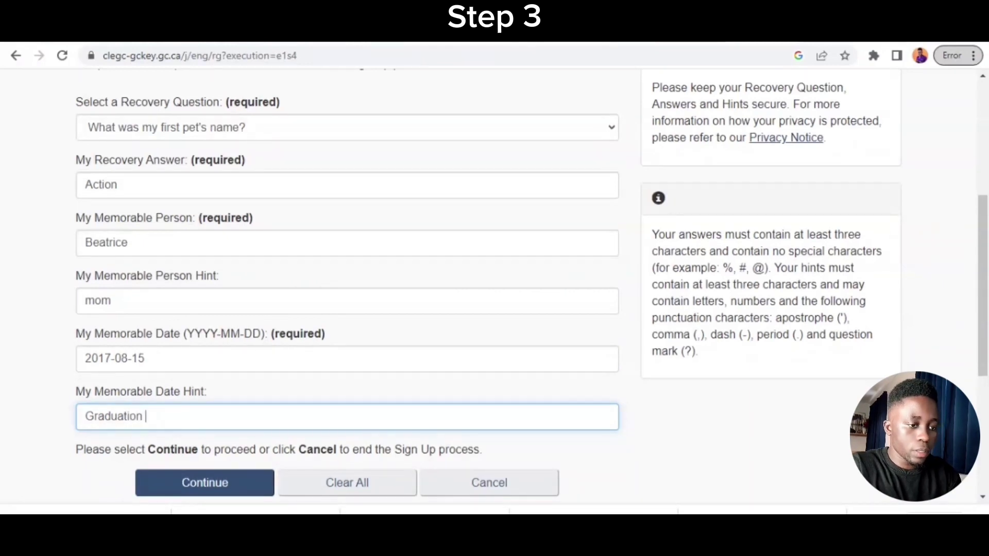
type("date")
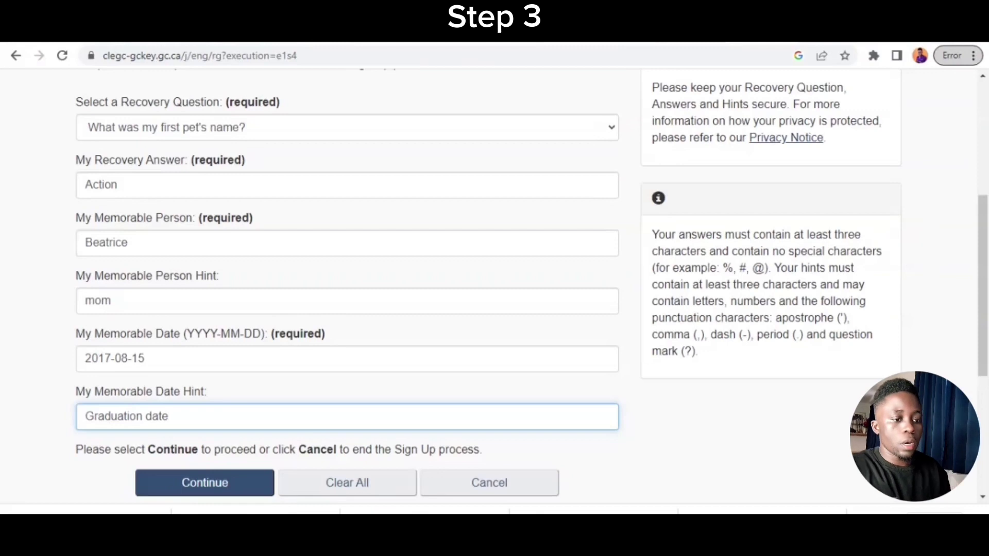
scroll(265, 407, "down", 2)
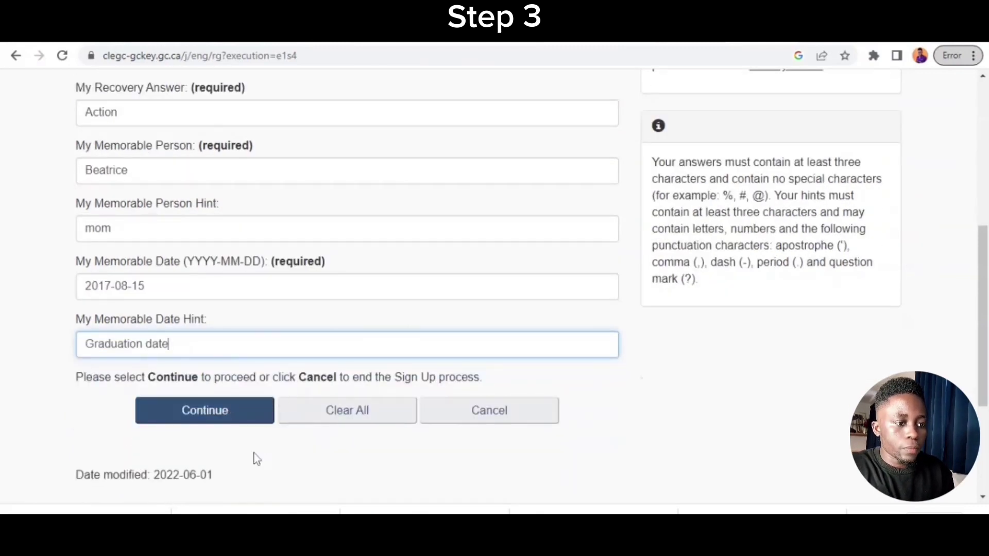
- Submit the recovery questions and answers
left_click(216, 420)
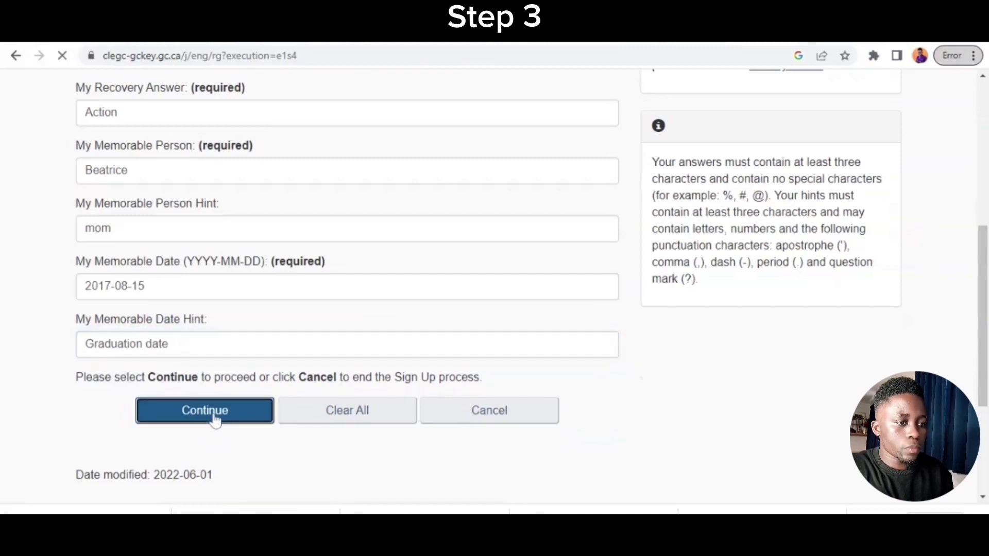
scroll(495, 285, "down", 3)
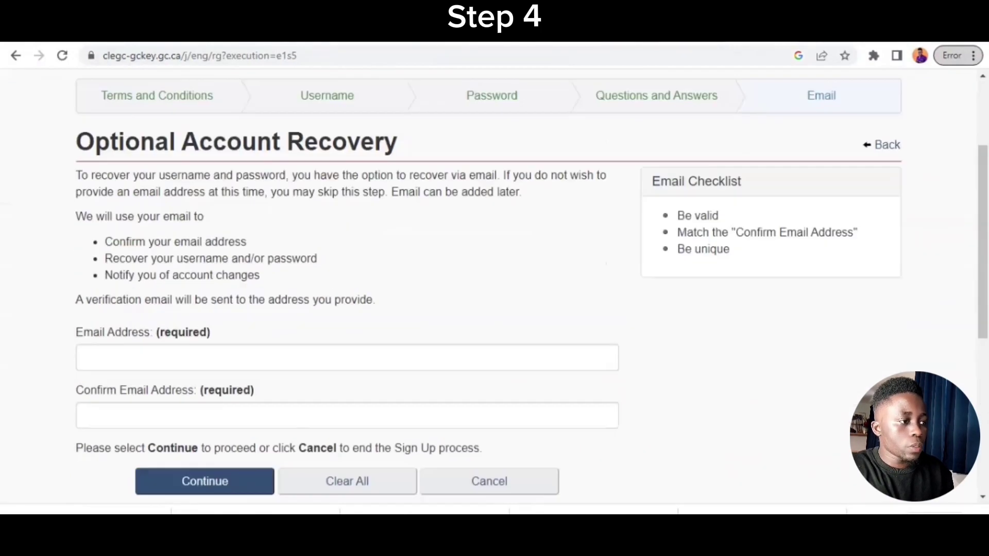
scroll(494, 286, "up", 2)
scroll(126, 309, "down", 2)
scroll(126, 309, "up", 2)
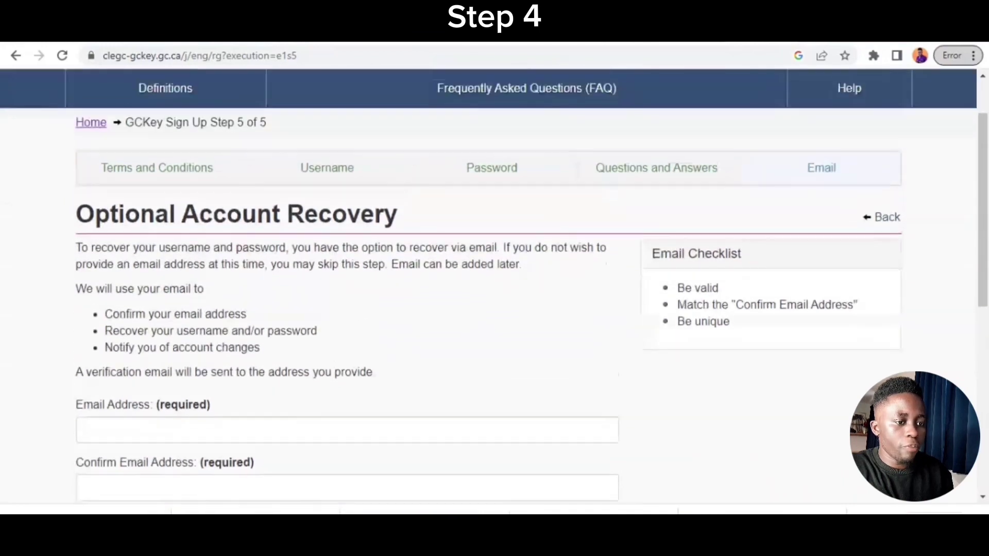
scroll(125, 309, "down", 2)
- Enter the recovery e-mail address in both the Email Address and Confirm fields
left_click(124, 350)
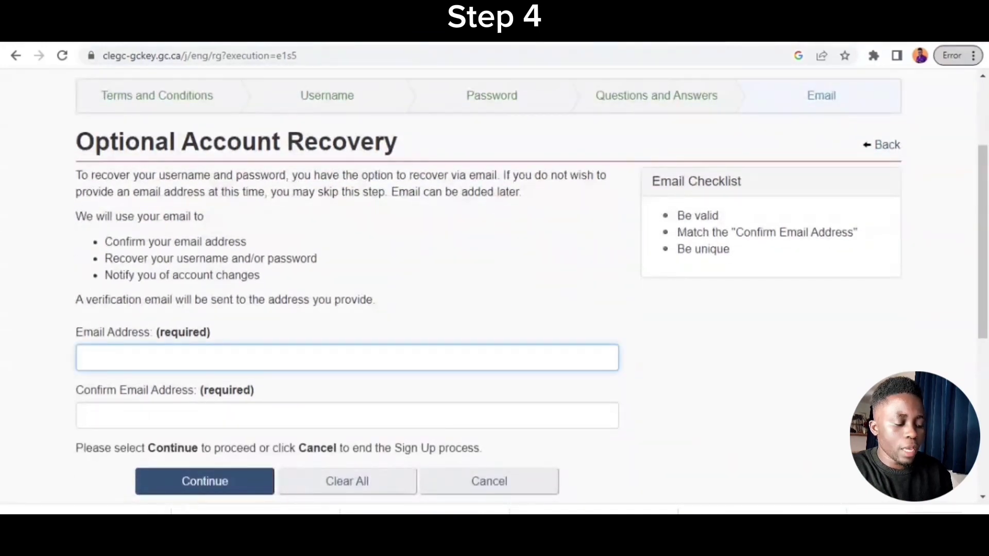
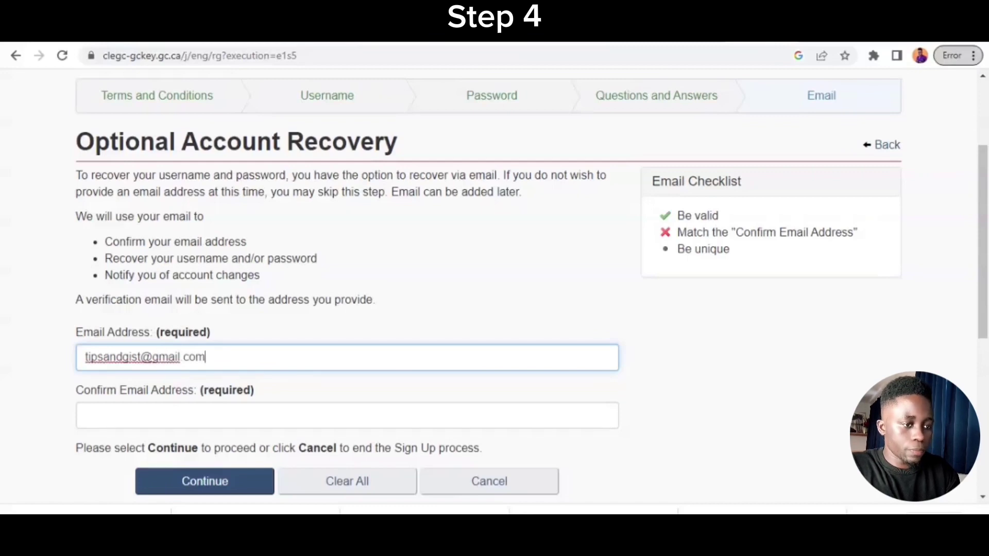
left_click(347, 416)
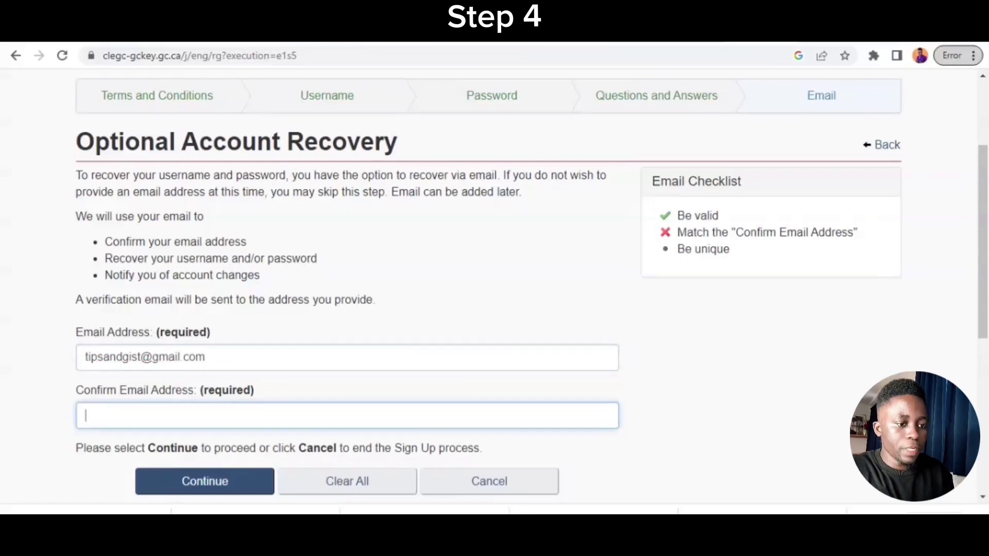
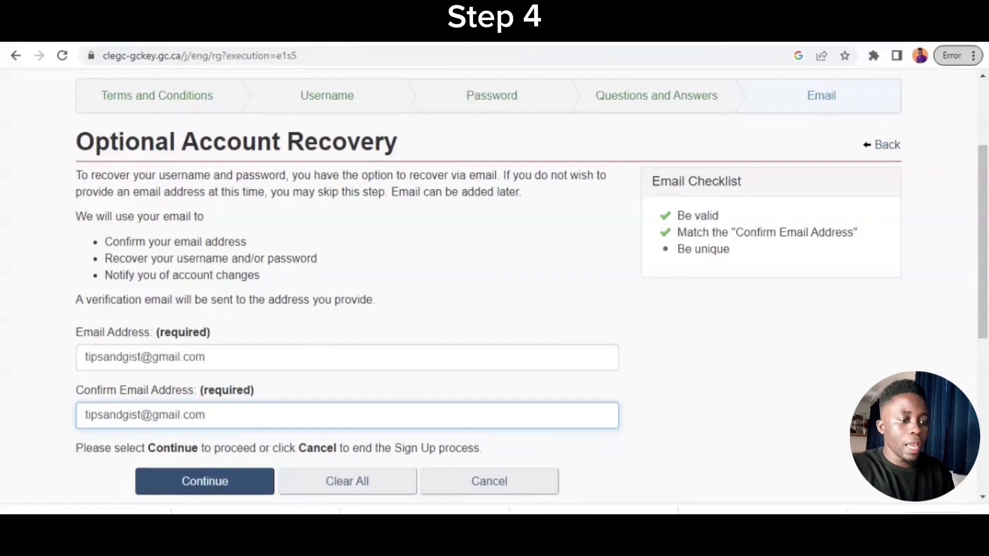
- Submit the e-mail address and continue past the GCKey Sign Up Complete page
scroll(185, 490, "down", 1)
left_click(192, 423)
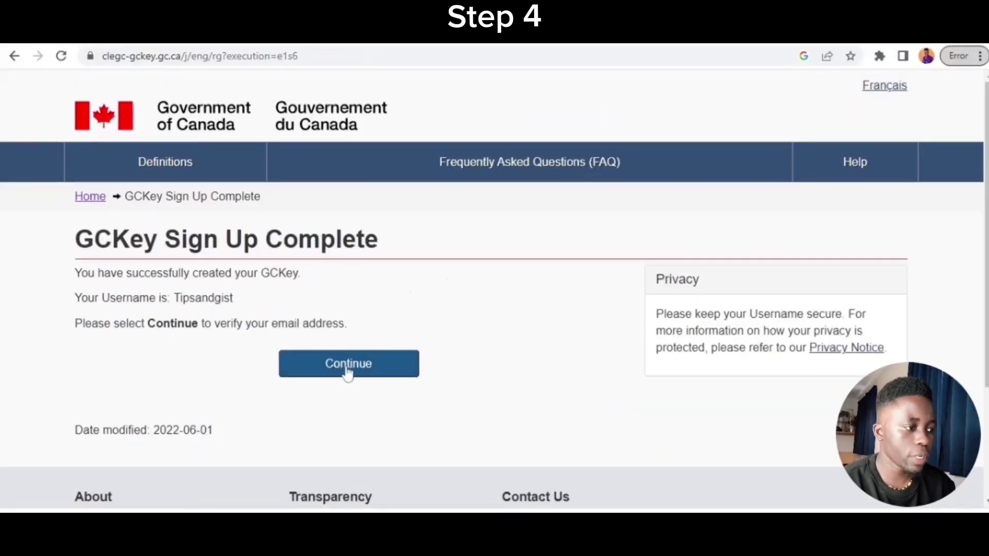
left_click(348, 367)
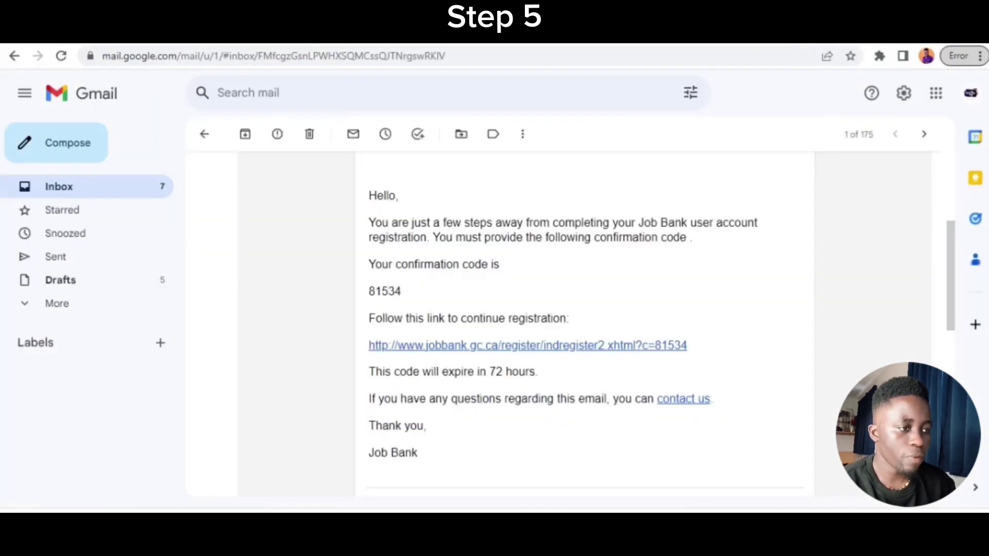
- Open the Government of Canada 'Please Verify Your GCKey Email' message from the Inbox
left_click(73, 196)
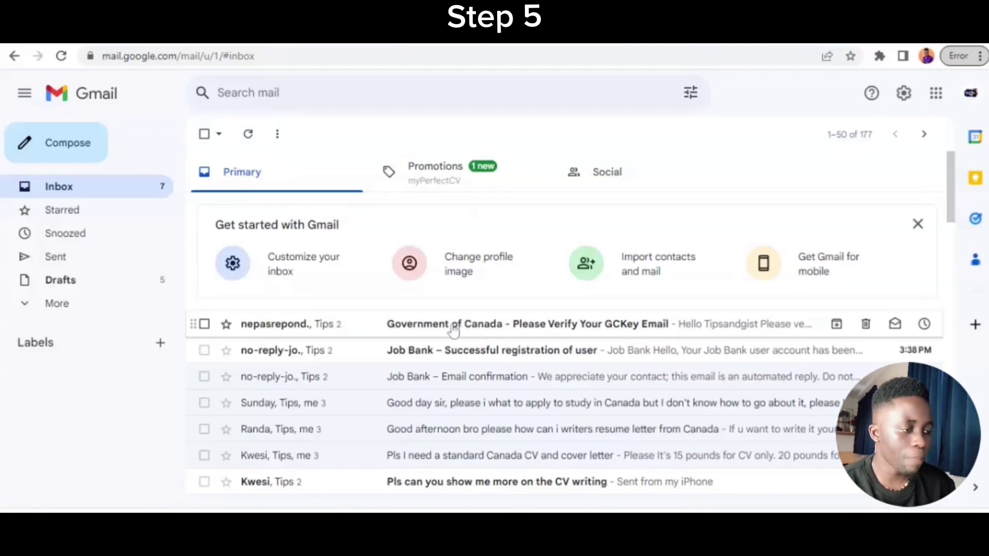
left_click(479, 325)
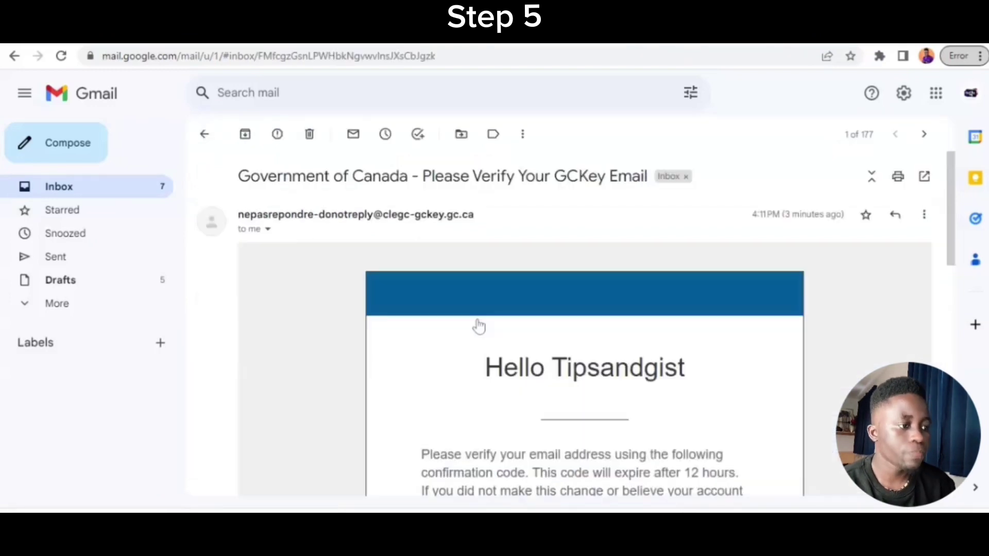
scroll(478, 340, "down", 3)
scroll(508, 316, "up", 3)
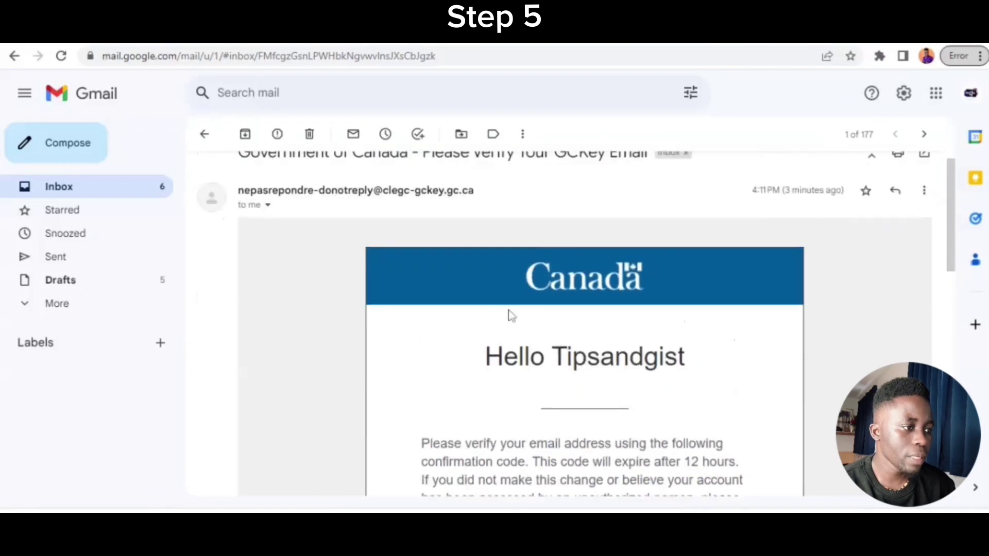
scroll(548, 342, "down", 5)
scroll(550, 342, "up", 1)
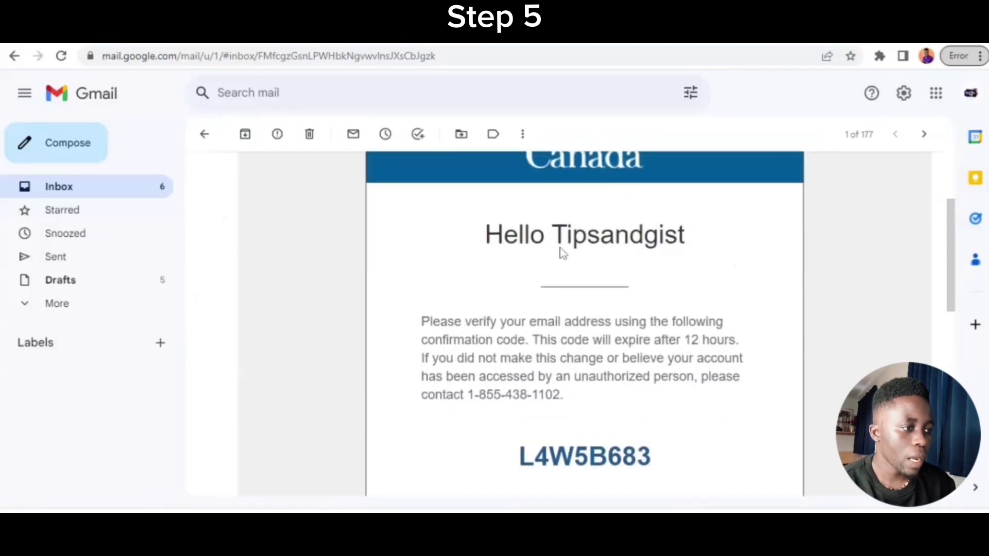
scroll(639, 322, "down", 1)
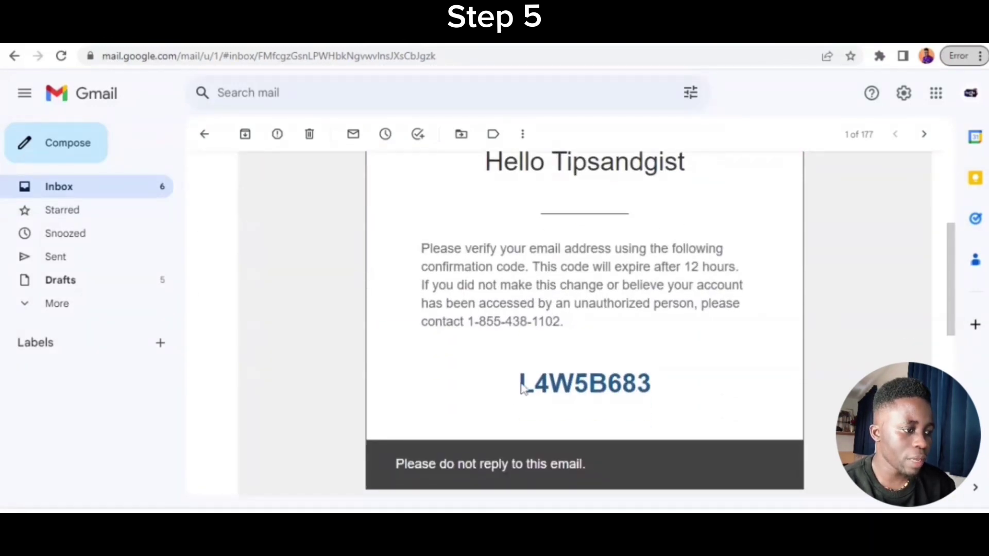
- Select the confirmation code in the verification email
left_click_drag(519, 383, 651, 384)
key("ctrl+c")
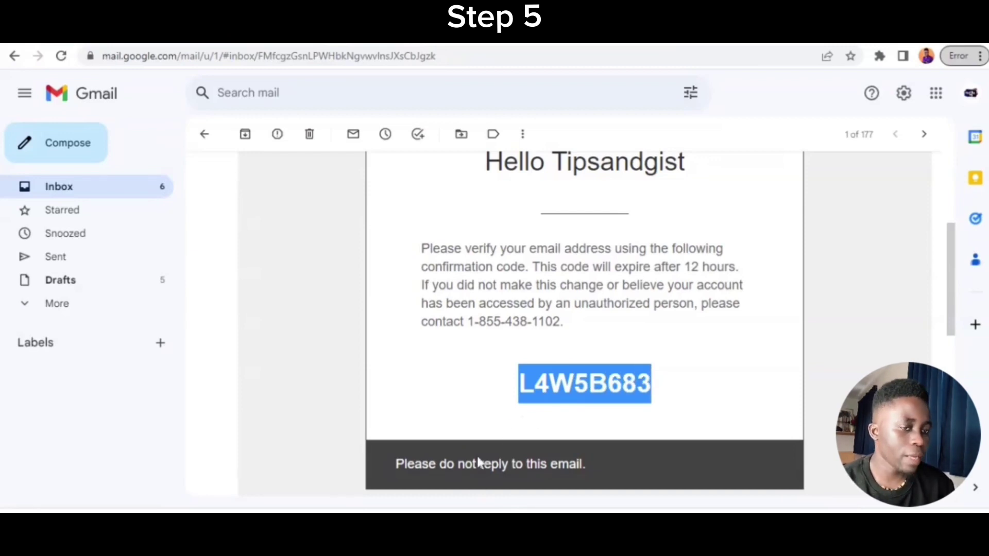
scroll(585, 319, "down", 4)
scroll(585, 319, "up", 4)
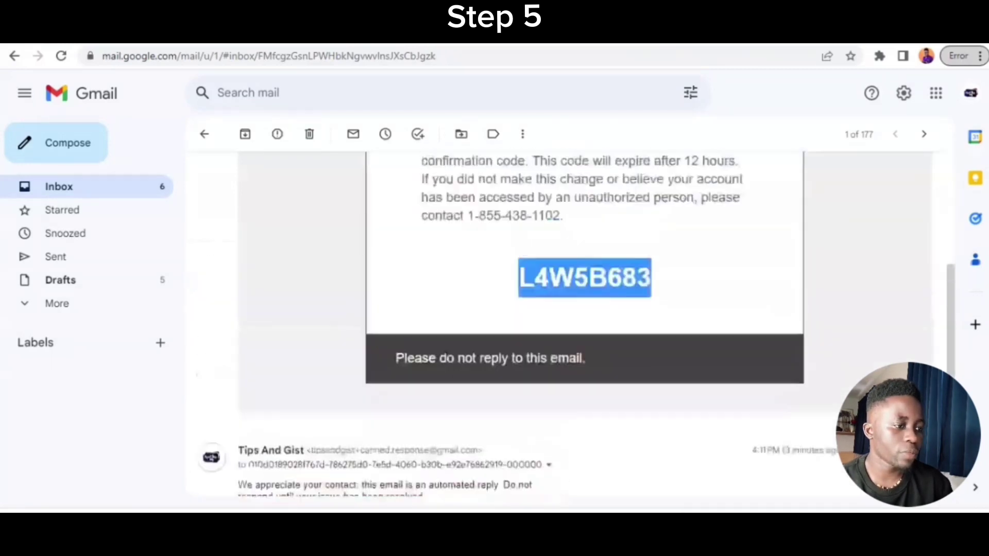
scroll(481, 361, "up", 3)
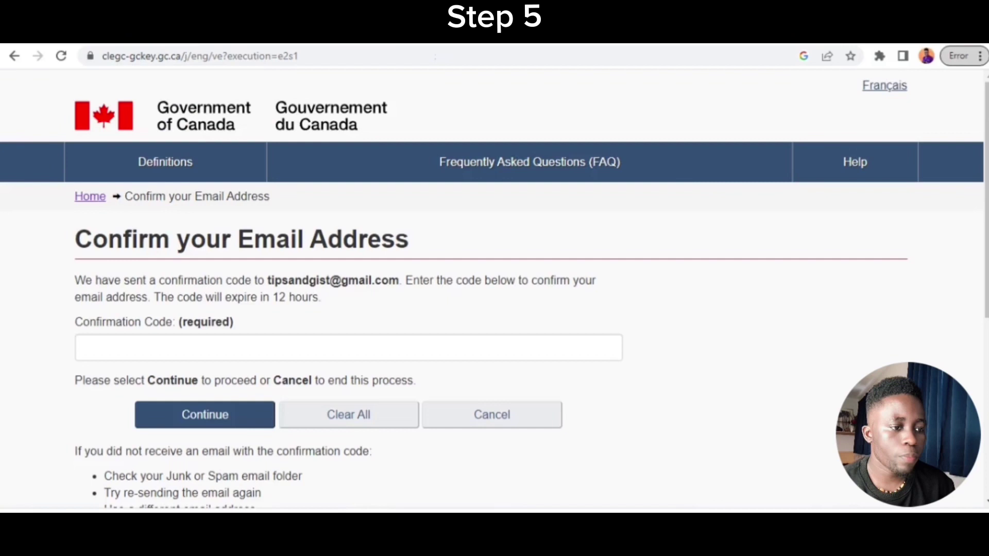
- Paste and submit the confirmation code, then continue past Email Recovery Complete
left_click(375, 341)
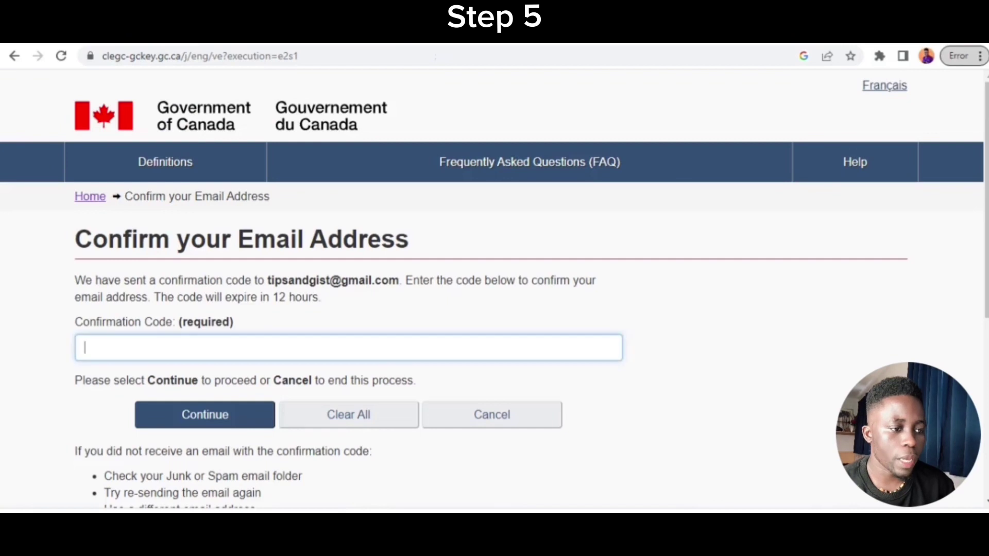
key("ctrl+v")
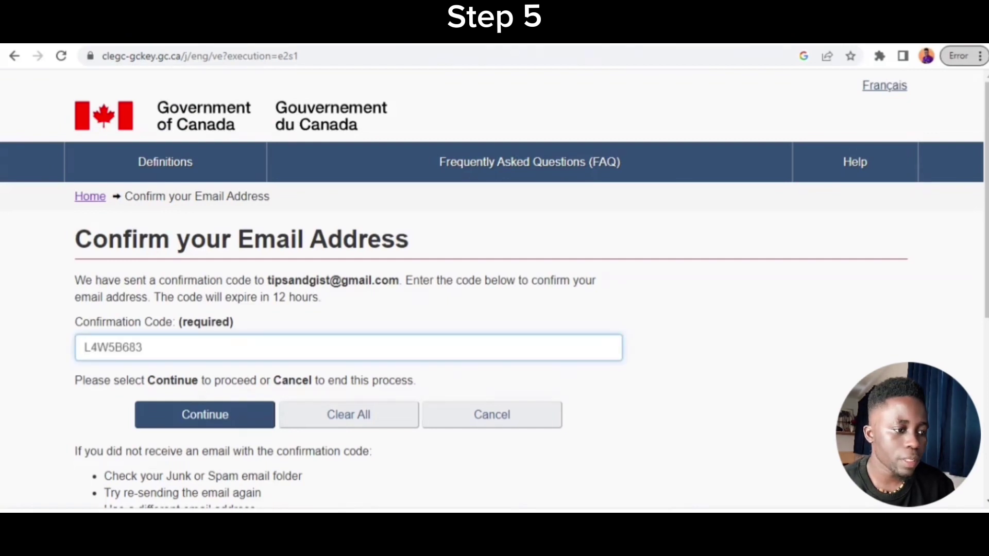
left_click(189, 413)
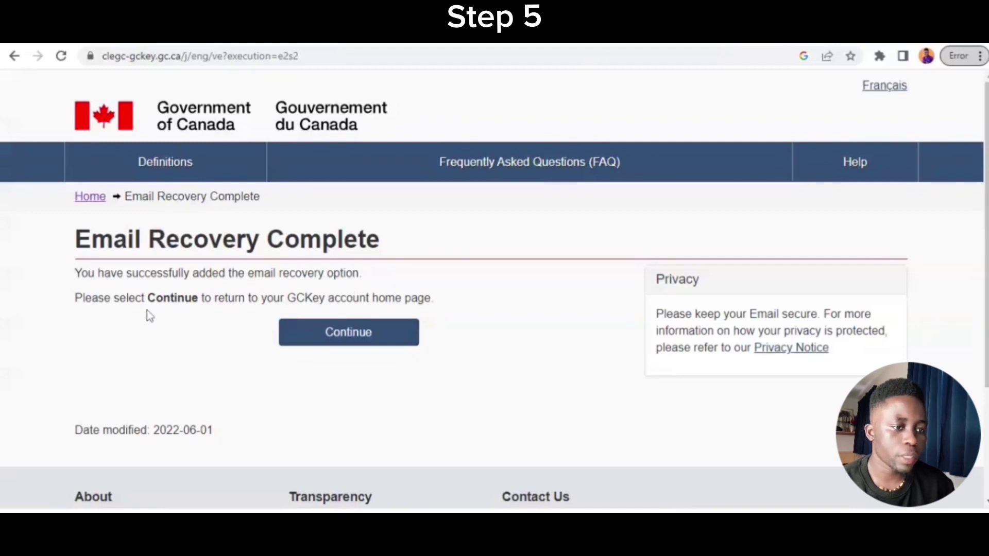
left_click(337, 338)
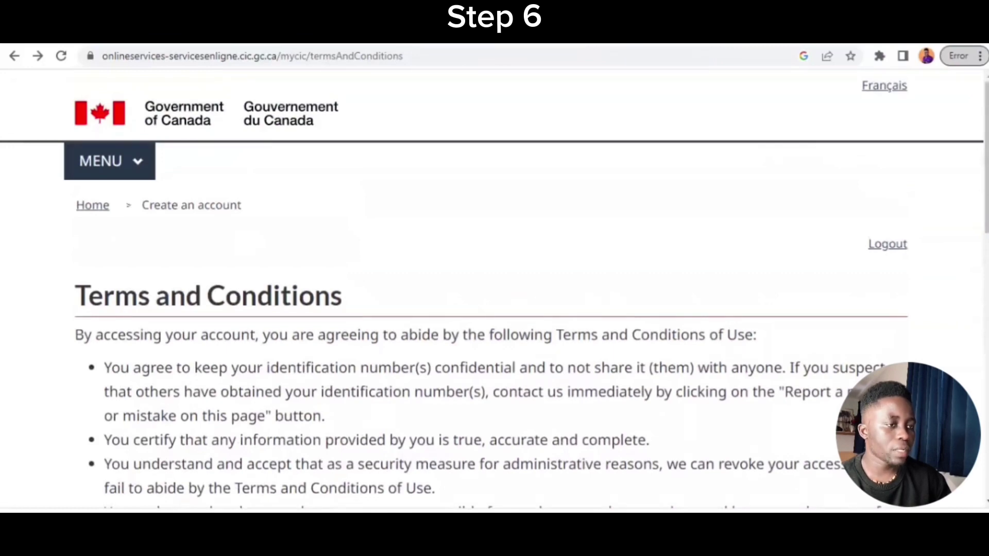
- Scroll down through the terms and conditions and accept them
scroll(345, 340, "down", 2)
scroll(345, 340, "up", 2)
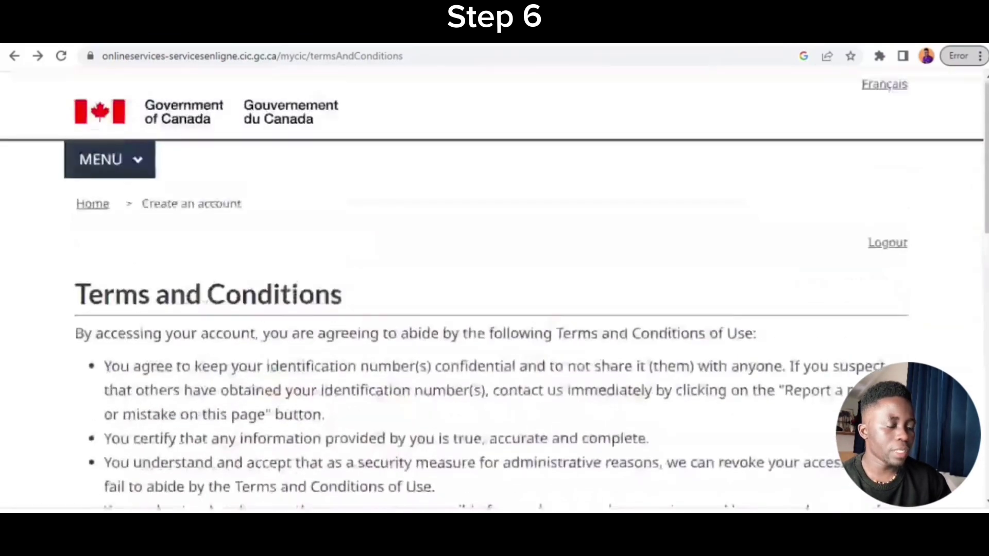
scroll(464, 289, "down", 3)
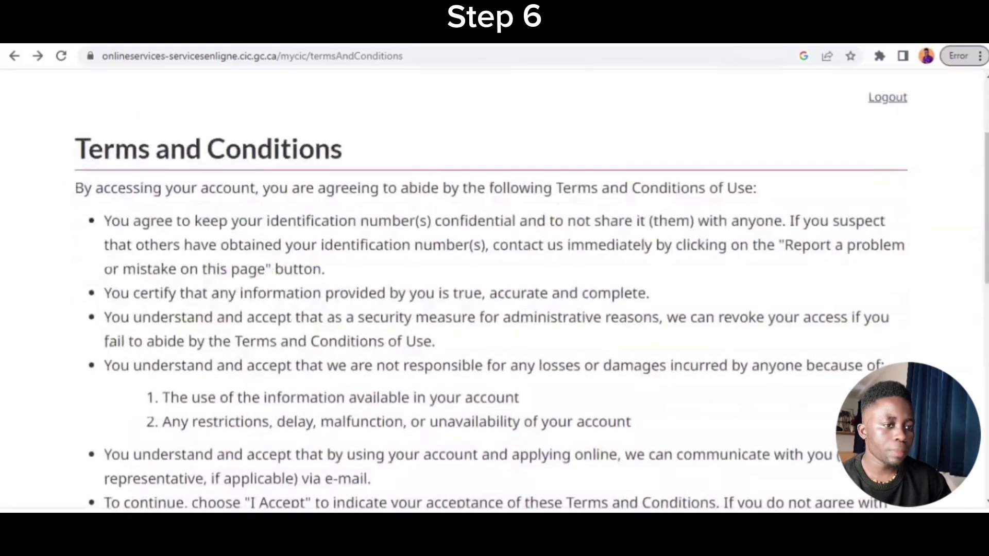
scroll(463, 288, "down", 4)
scroll(170, 338, "down", 3)
left_click(116, 360)
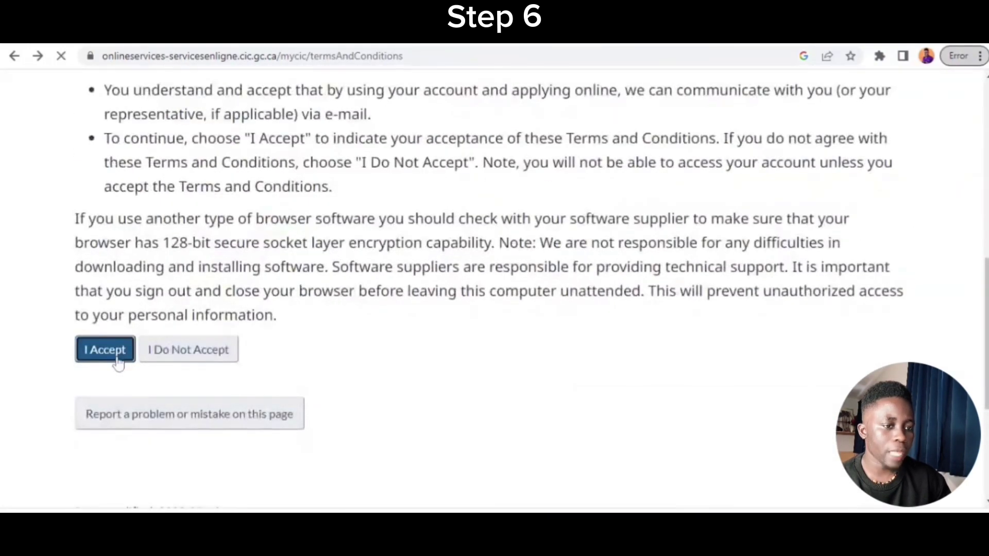
- Enter the applicant's given name in the Given Name field, correcting typos
scroll(128, 355, "up", 2)
scroll(128, 355, "down", 4)
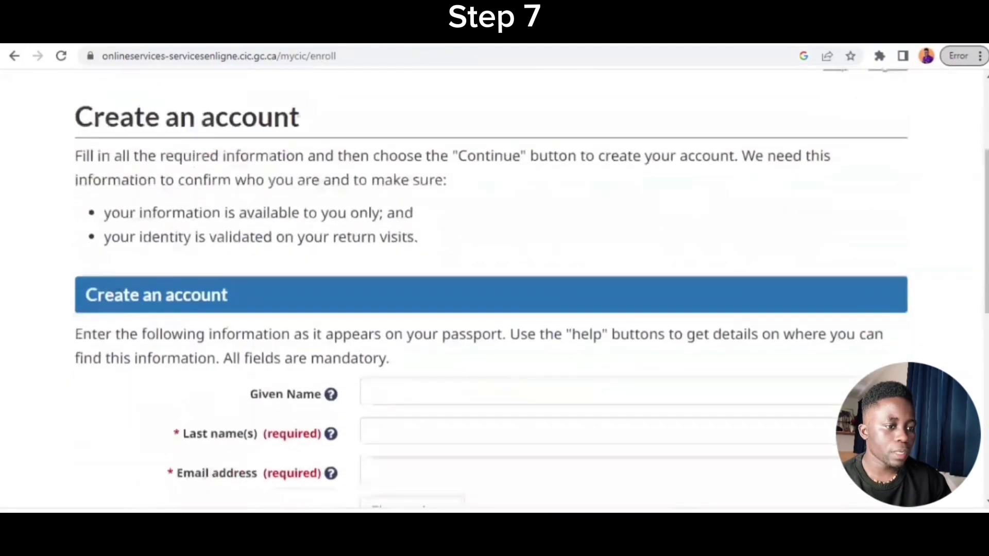
scroll(337, 309, "down", 1)
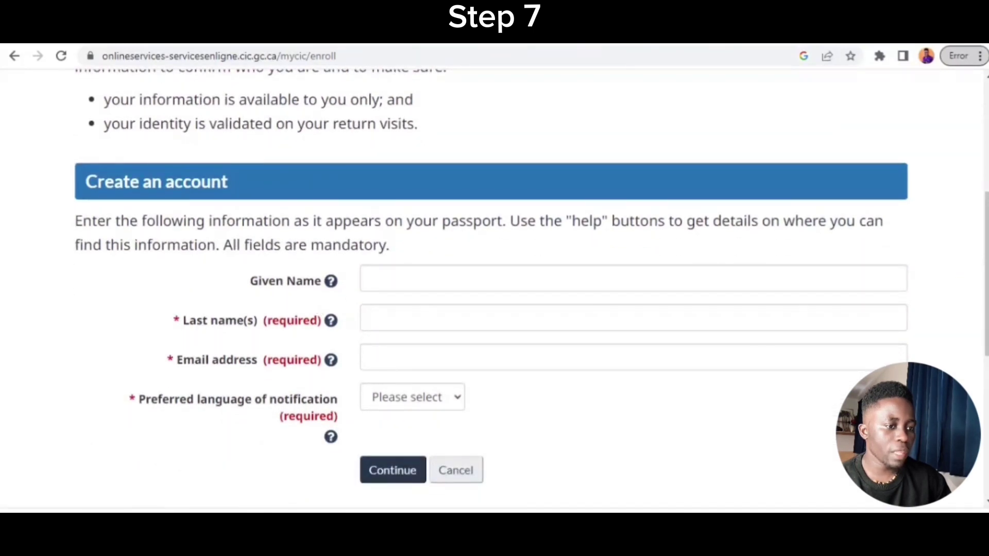
left_click(373, 279)
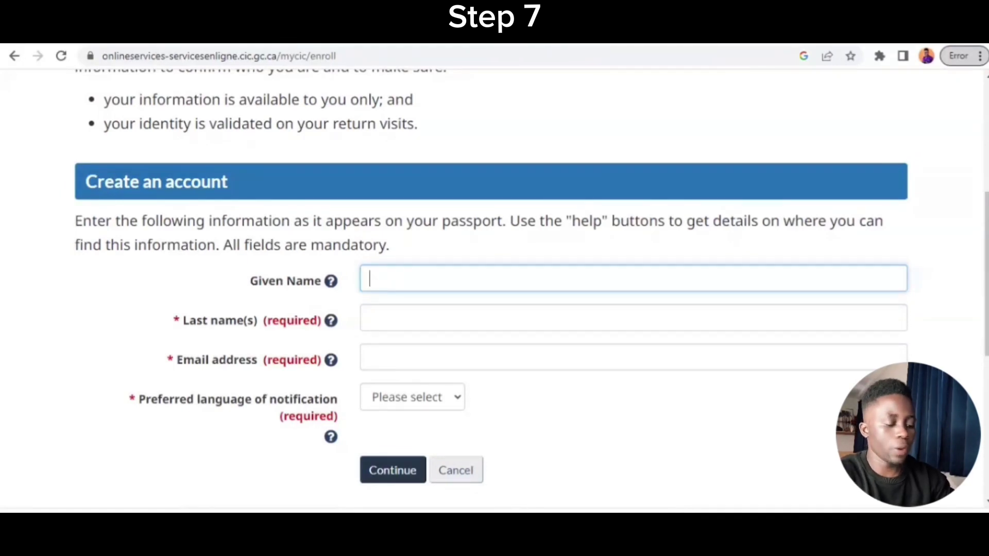
type("e")
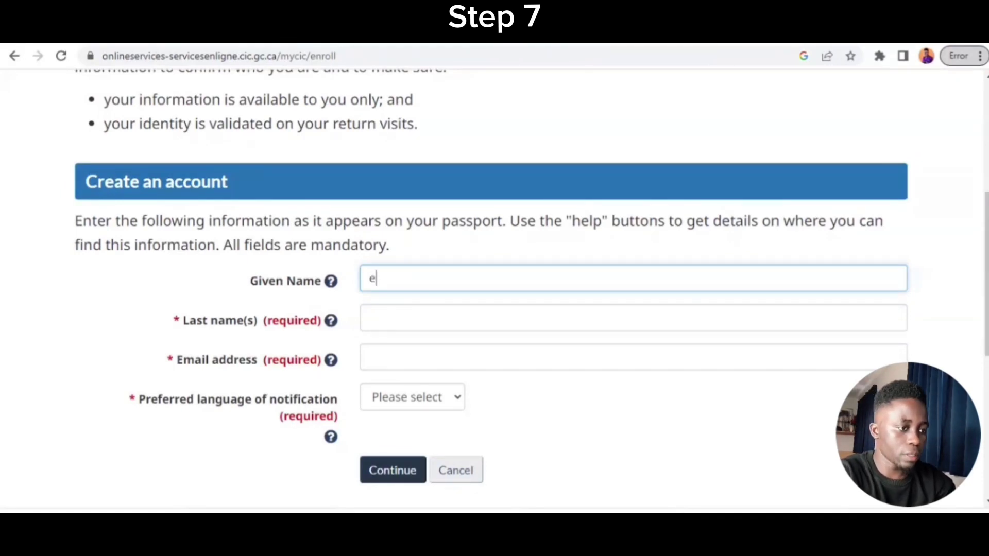
key("BackSpace")
type("EVEN")
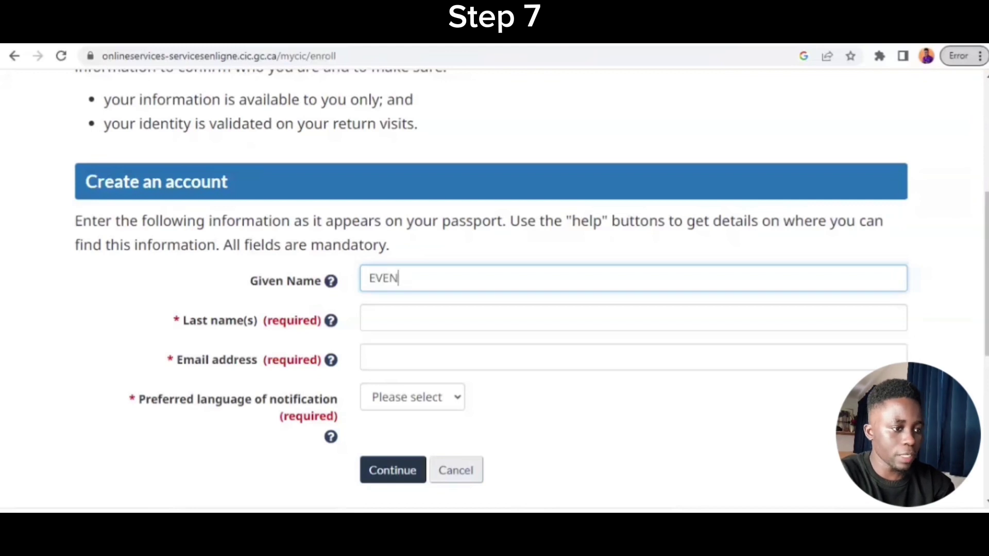
key("BackSpace")
key("BackSpace")
key("BackSpace")
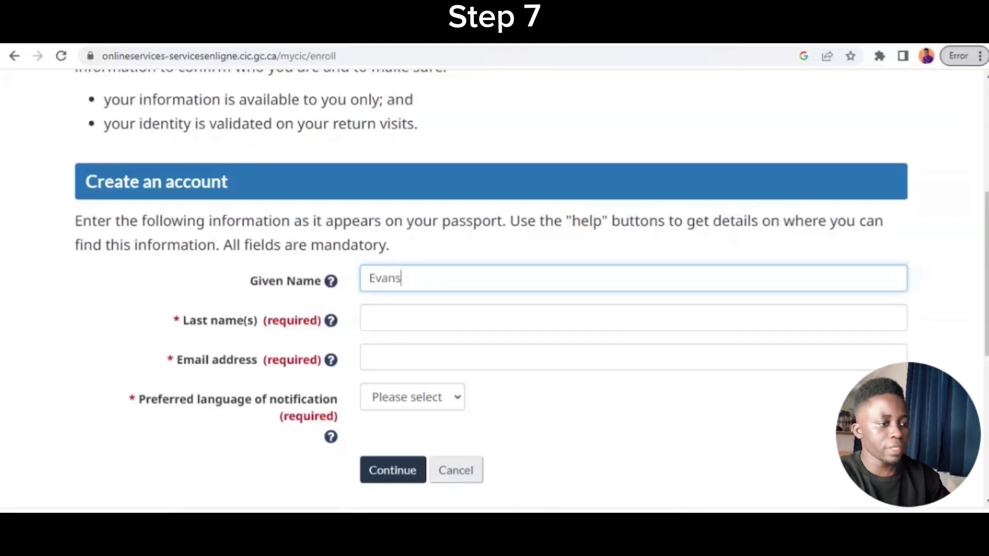
- Fill in the applicant's last name and e-mail address, fixing the e-mail's ending
left_click(632, 318)
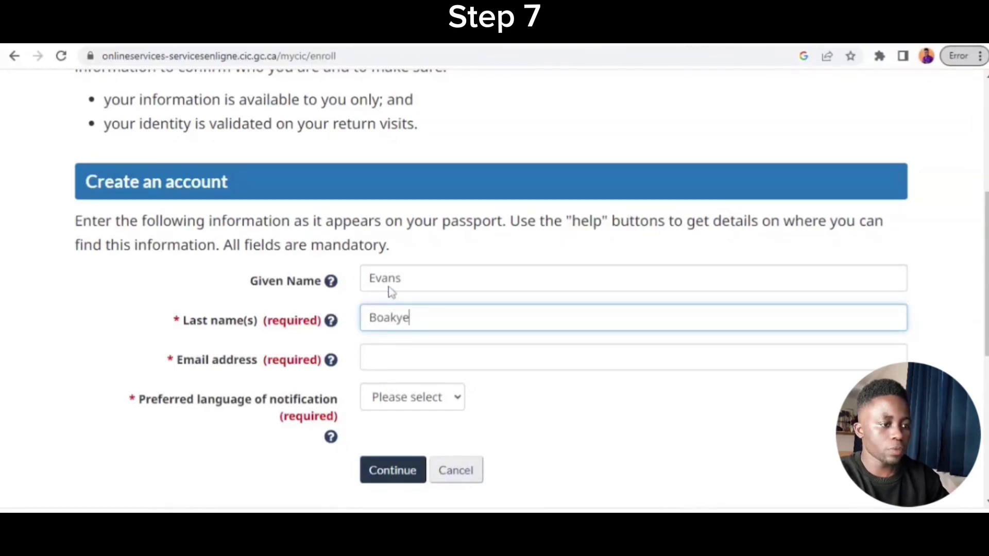
left_click(371, 358)
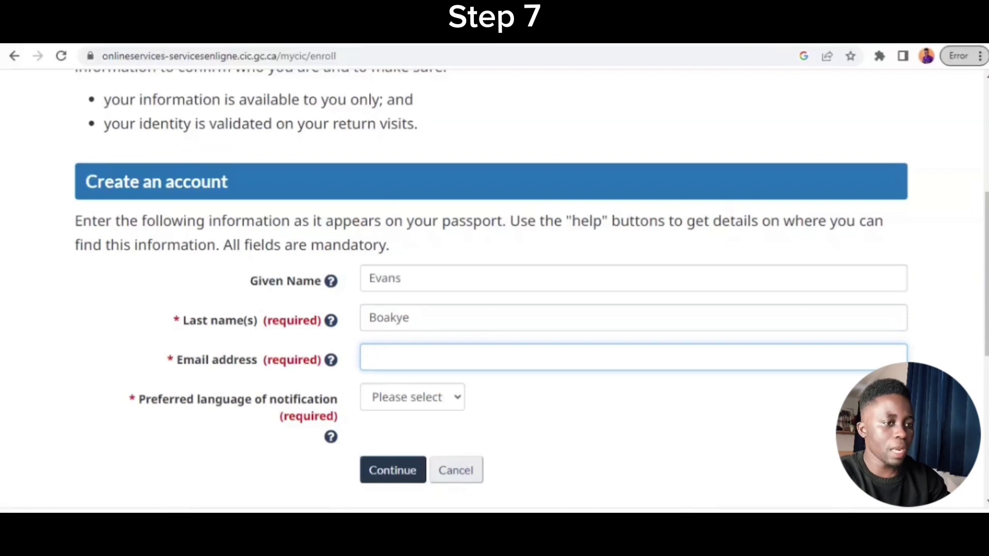
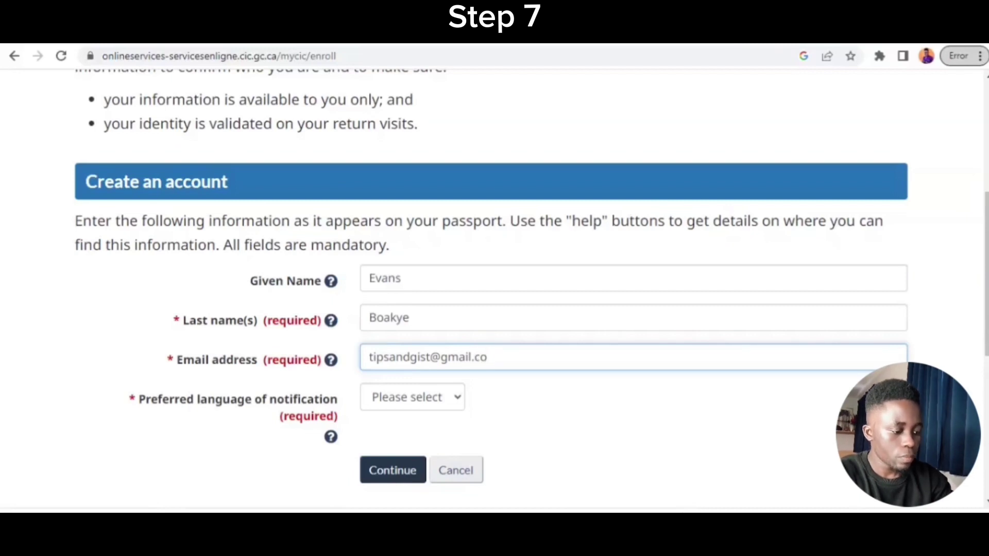
- Choose English as the notification language and submit the account details
left_click(433, 405)
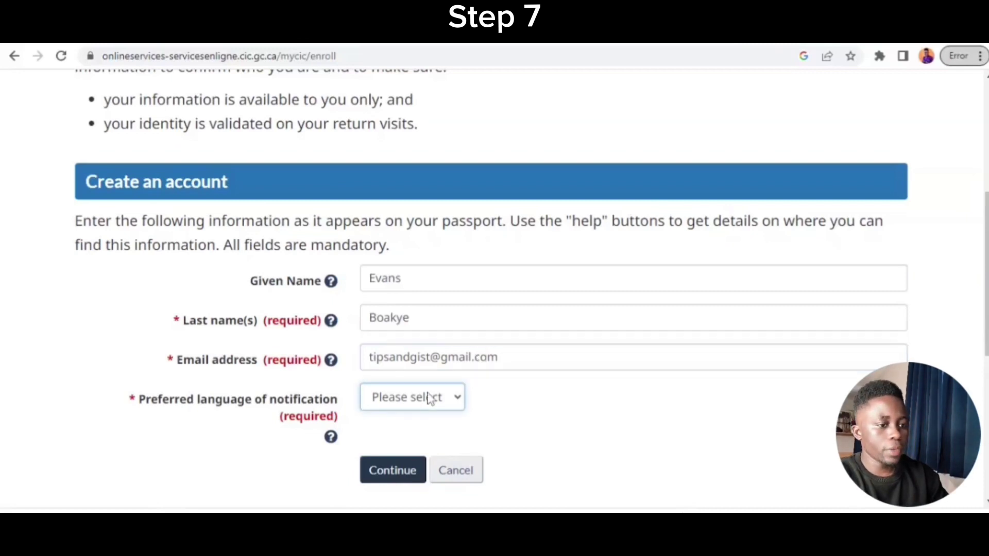
left_click(455, 422)
scroll(455, 422, "down", 3)
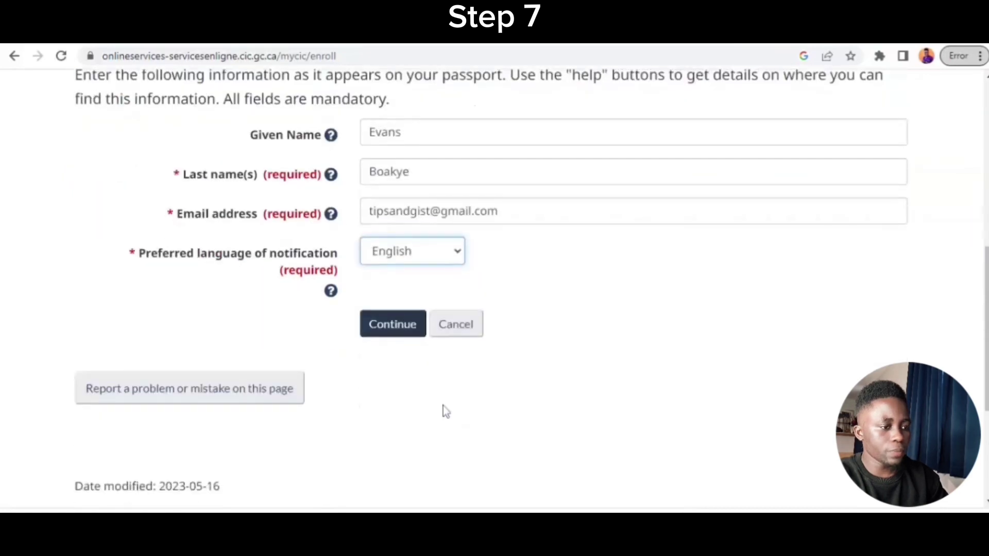
left_click(406, 331)
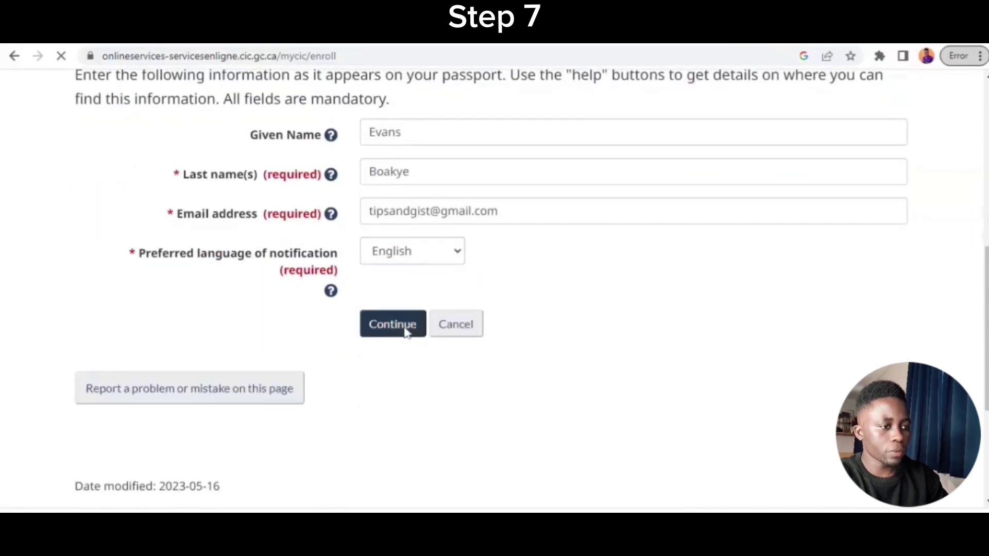
scroll(706, 199, "down", 4)
- Enter Security Question 1 as 'What is your mothers firstname?'
scroll(707, 199, "up", 5)
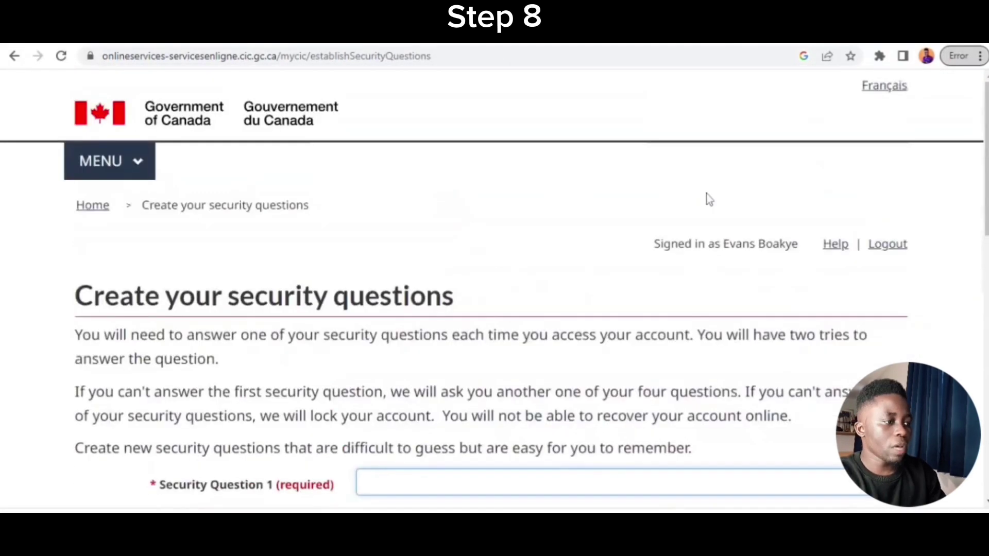
scroll(654, 293, "down", 4)
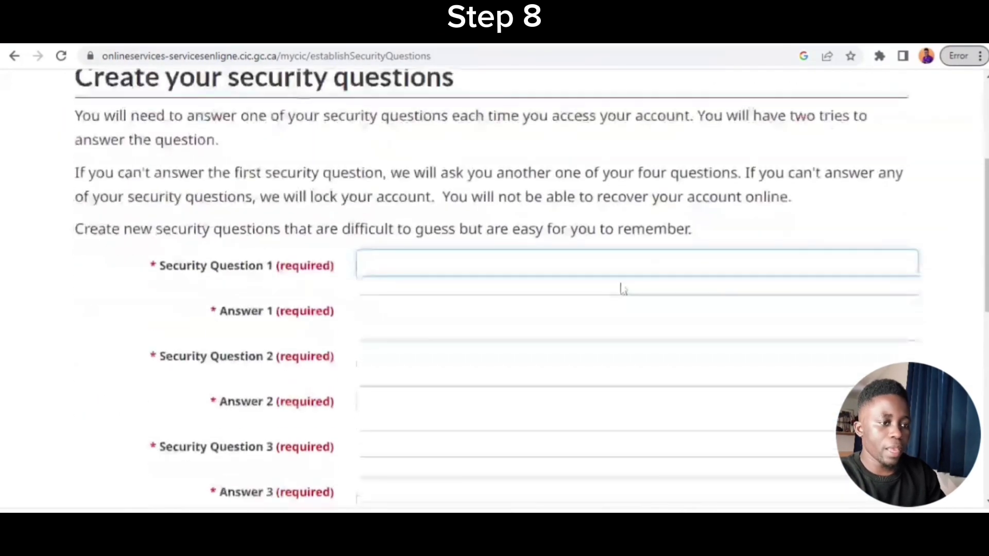
scroll(387, 297, "down", 3)
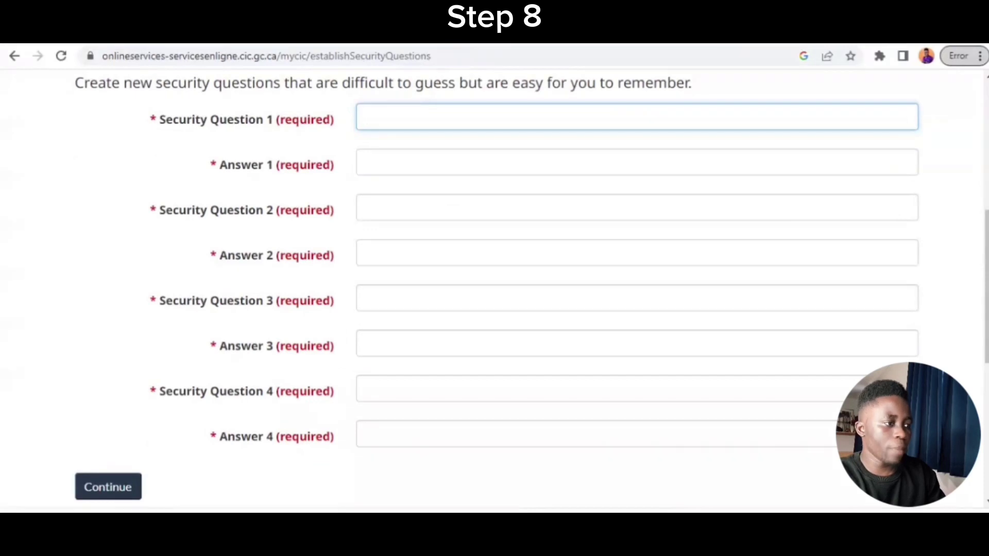
scroll(470, 227, "down", 2)
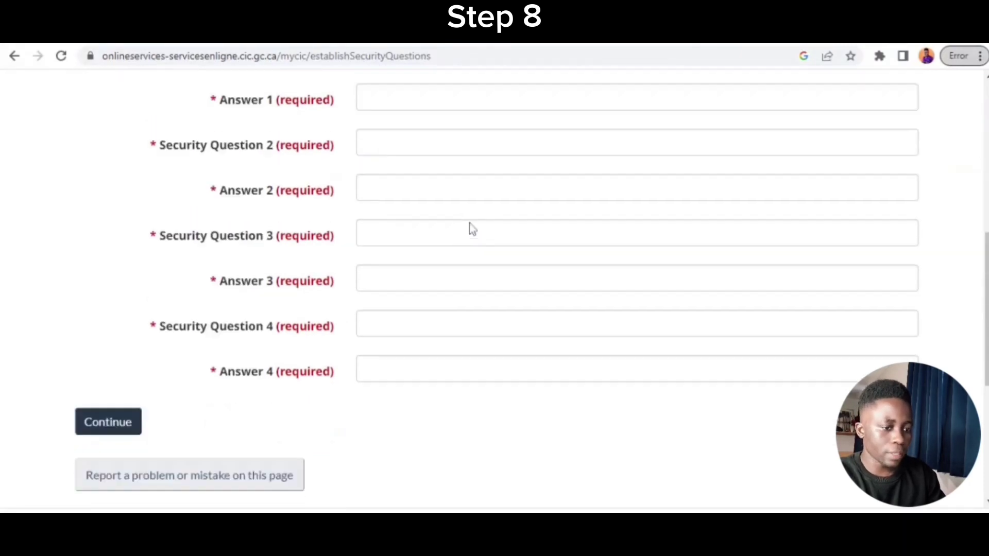
scroll(453, 216, "up", 3)
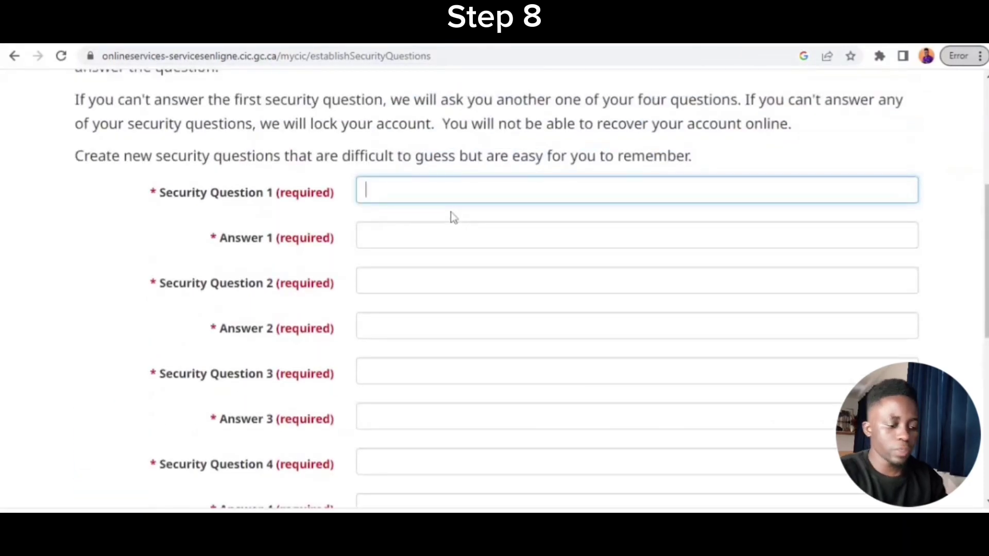
type("Whatb")
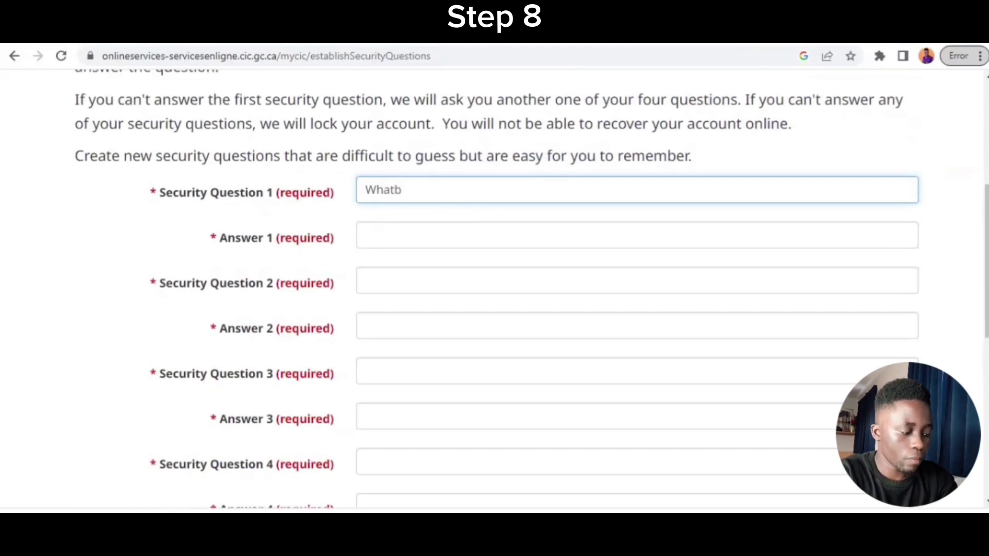
key("BackSpace")
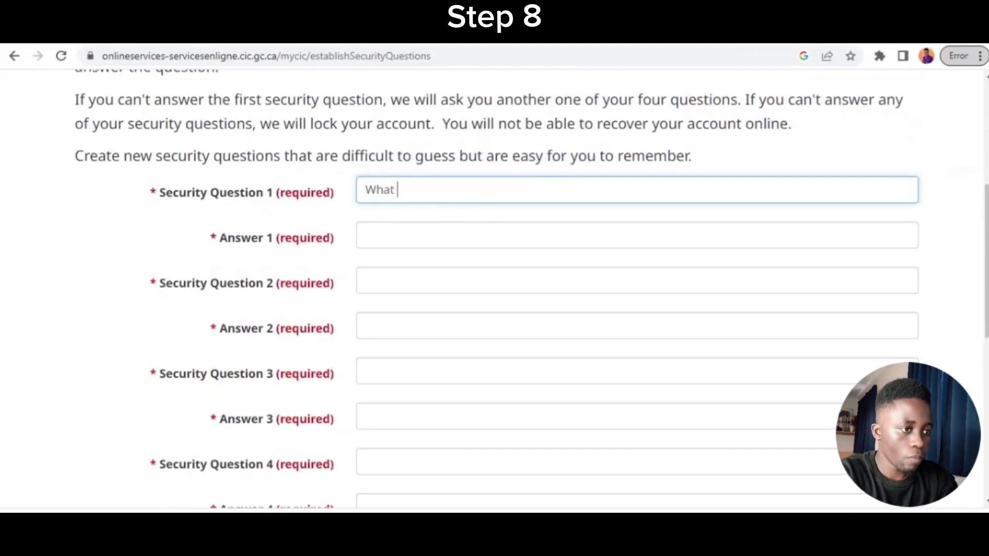
type("is ")
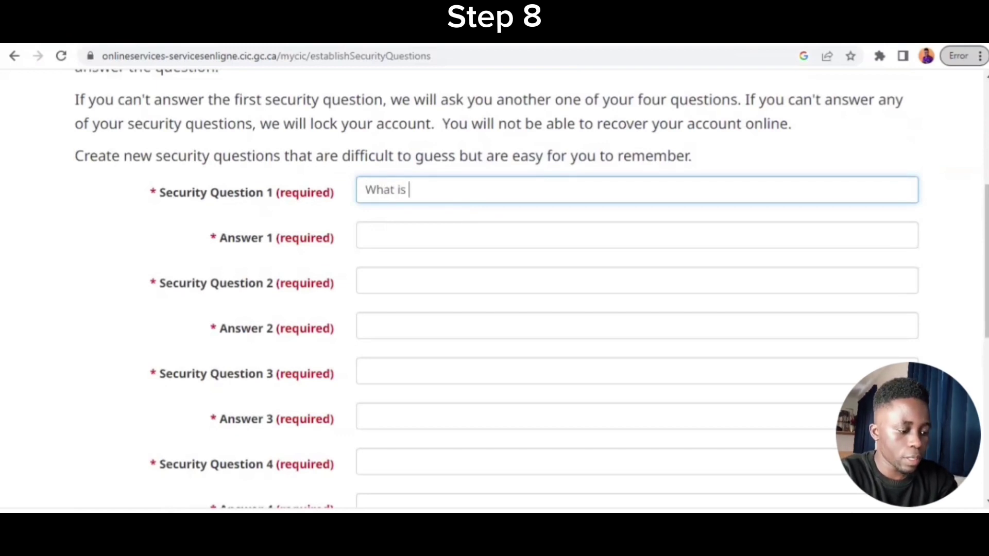
type("your mot")
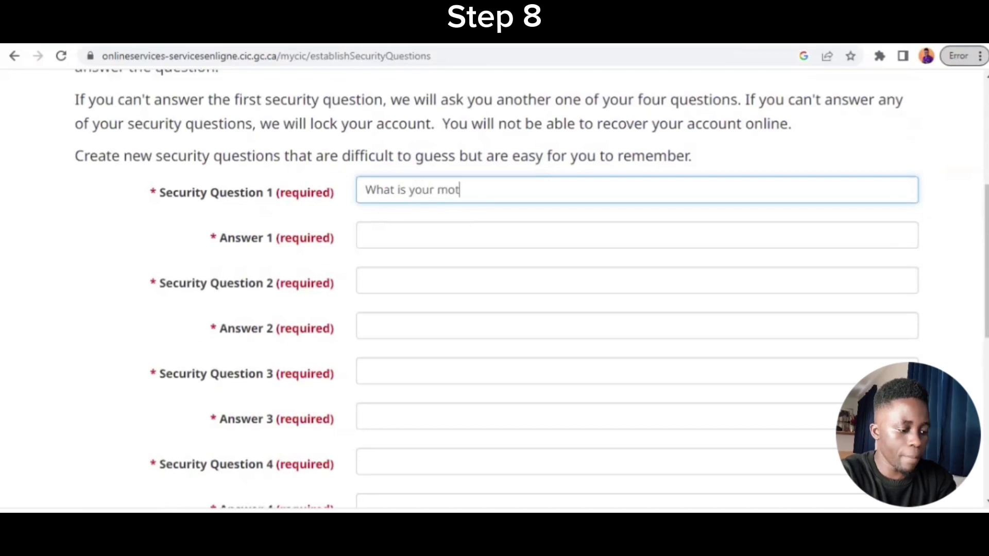
type("hers f")
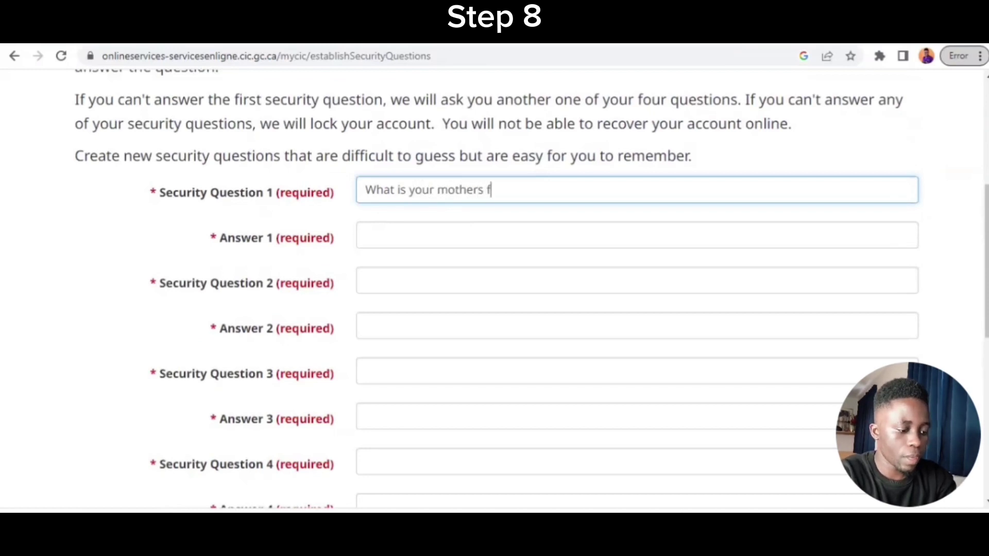
type("irstname")
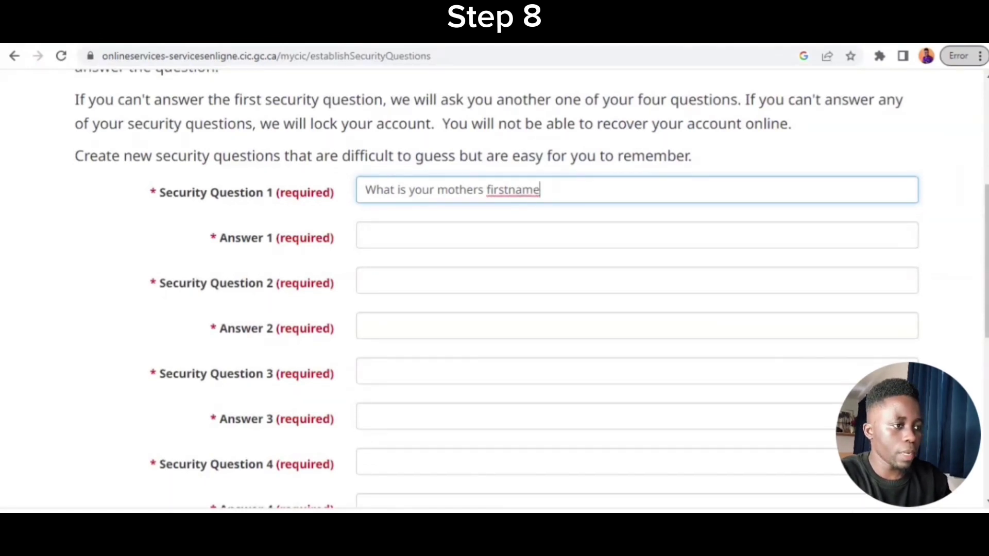
left_click(509, 190)
left_click(418, 281)
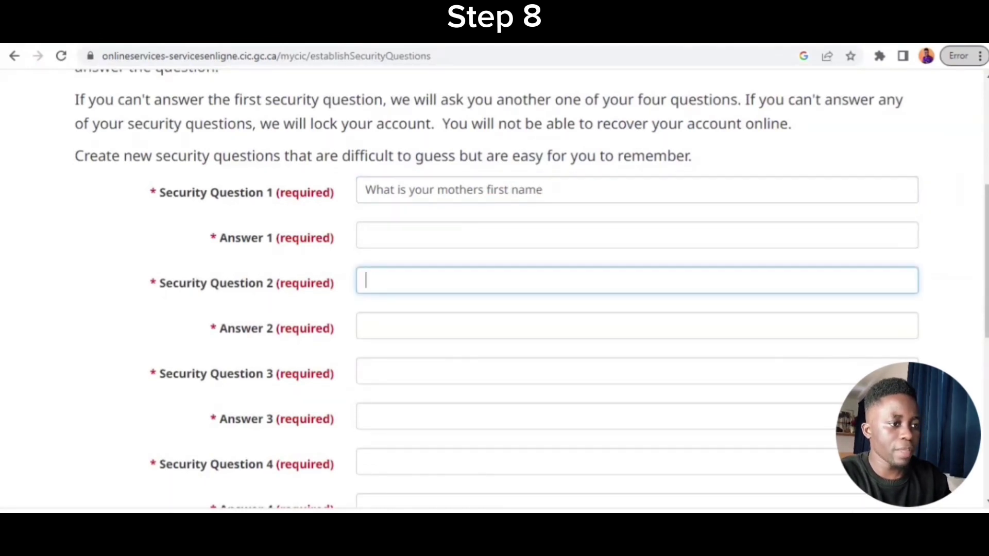
left_click(546, 190)
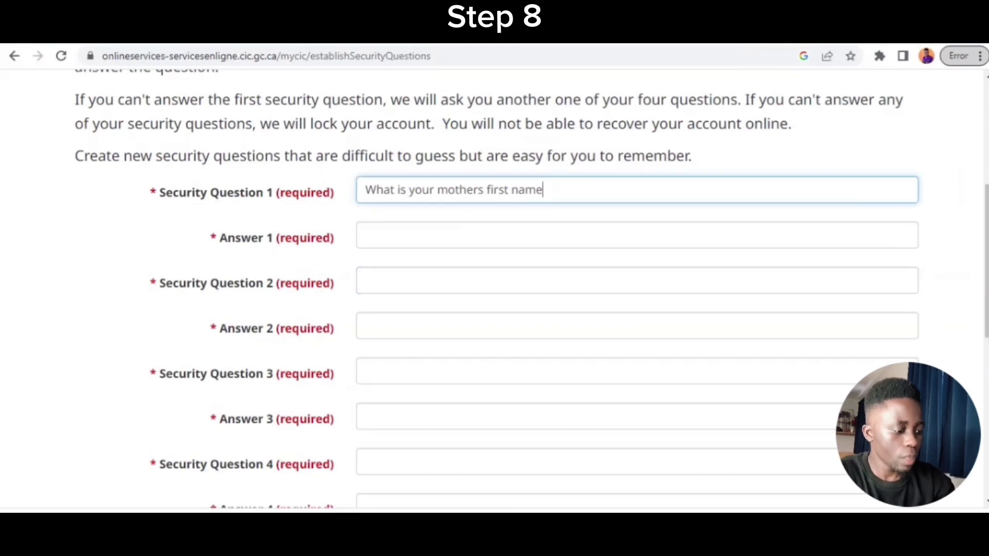
type("?")
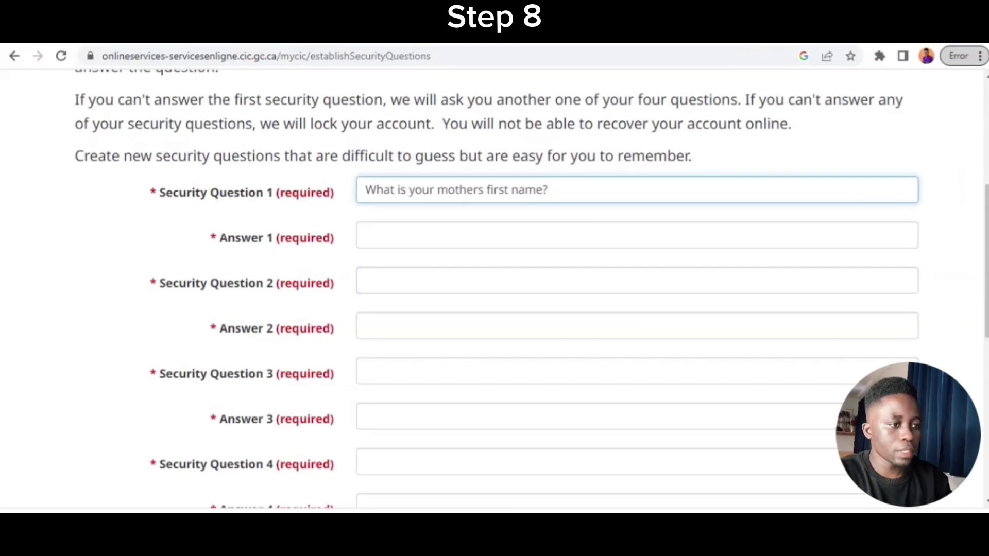
- Enter Security Question 2 as 'What is your fathers first name?'
left_click(366, 280)
type("Wa")
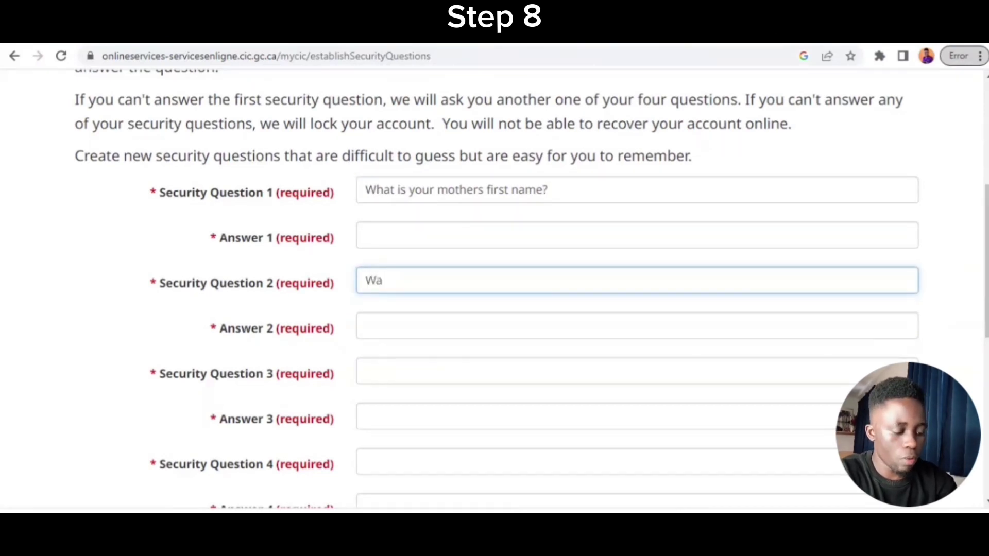
key("BackSpace")
type("hat ")
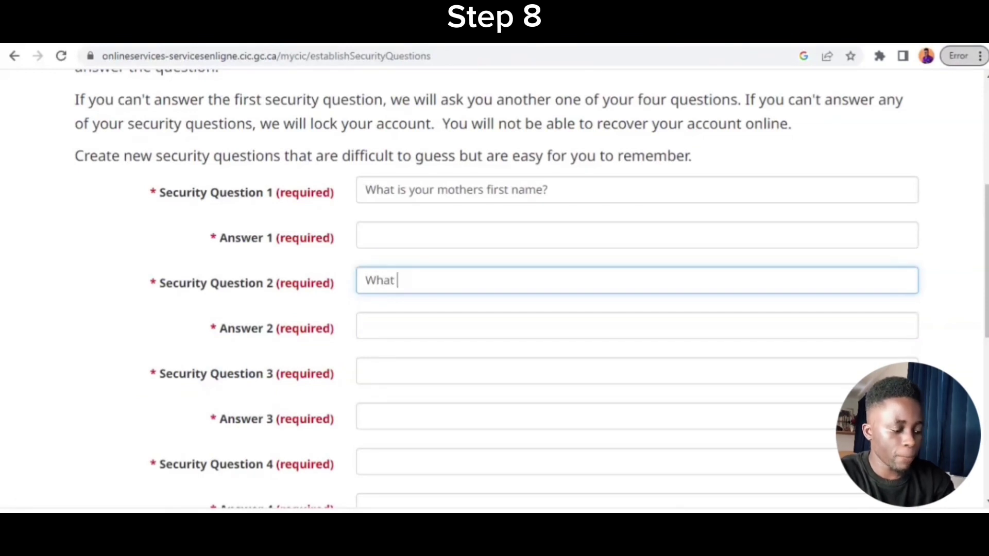
type("u")
key("BackSpace")
type("i")
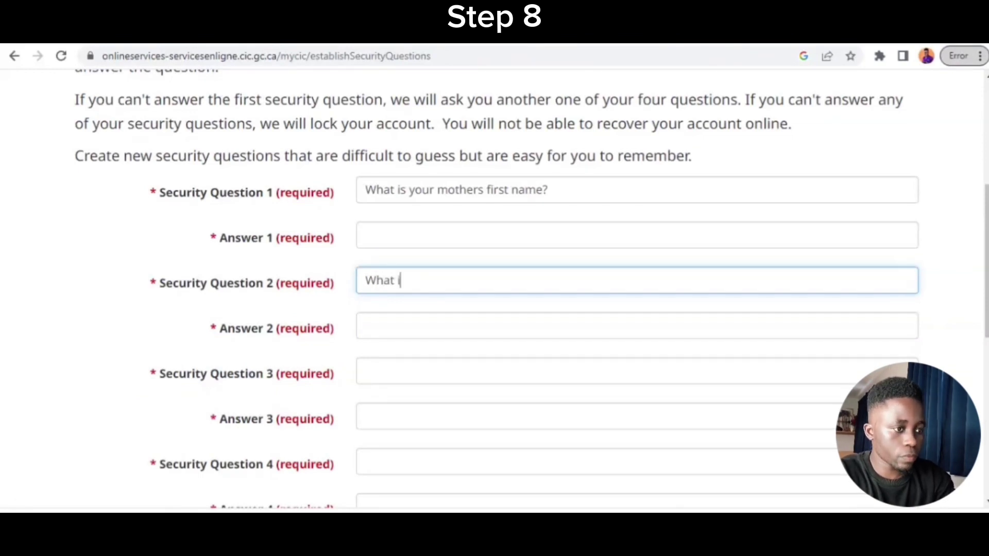
type("s you")
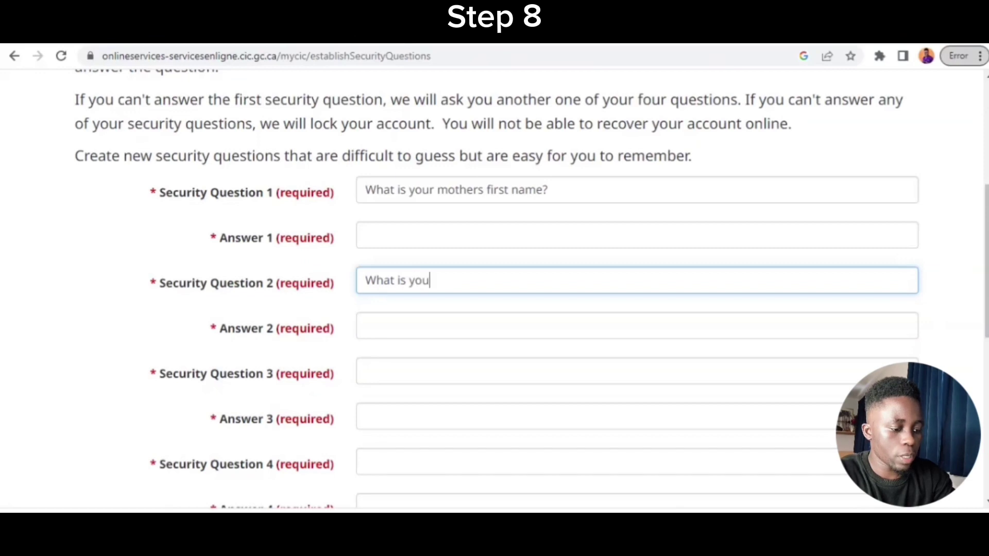
type("r fath")
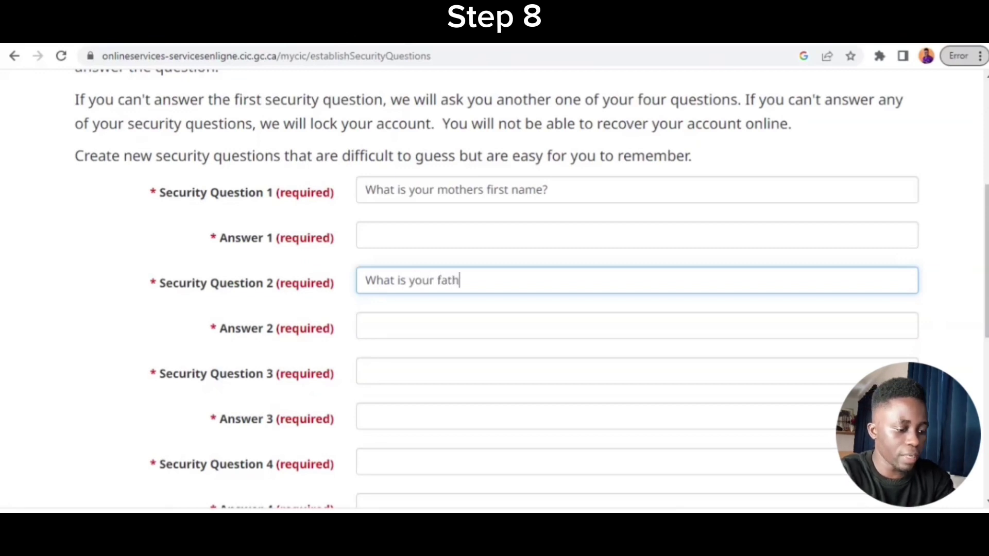
type("ers fir")
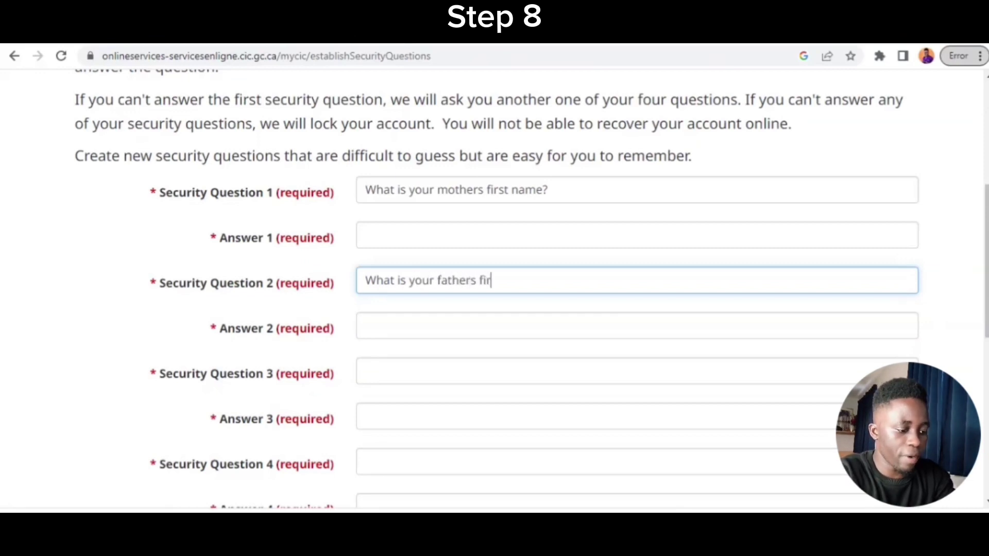
type("st name")
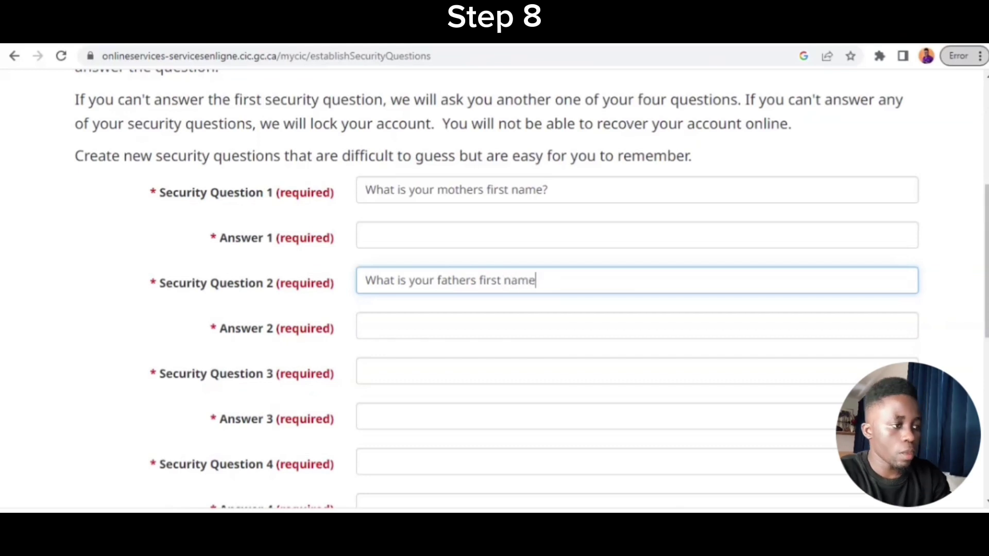
type("?")
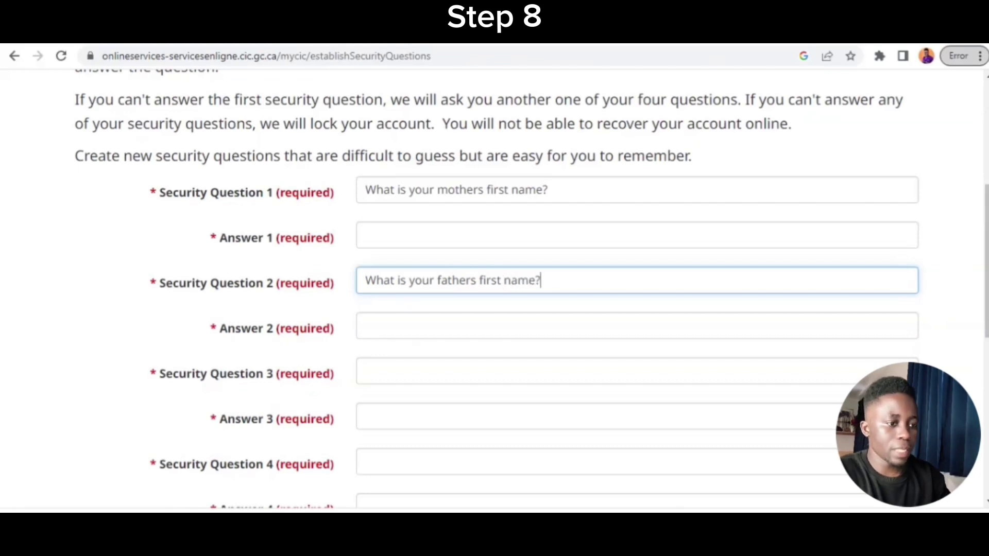
- Enter questions 3 and 4: 'What is the name of your pet?' and 'Where are you from?'
left_click(376, 372)
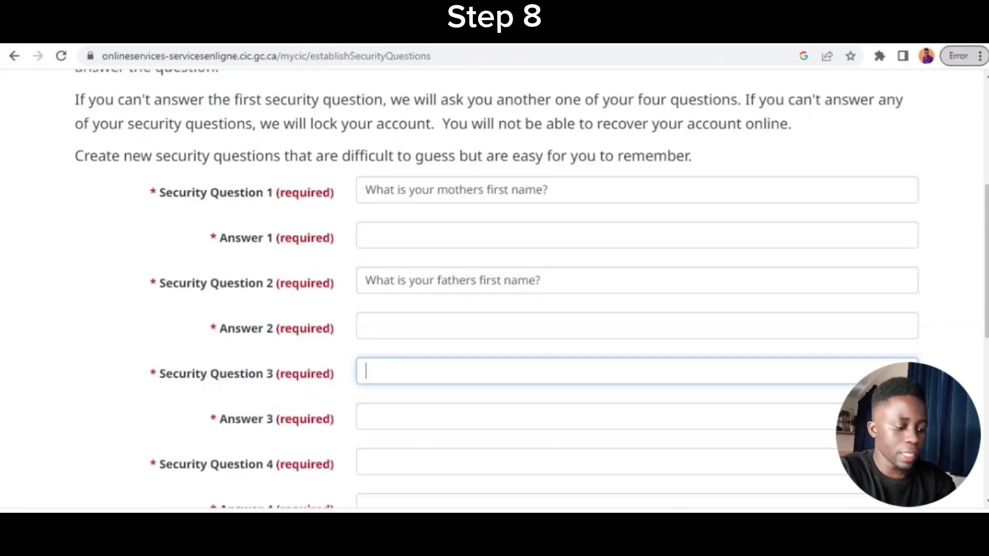
type("What ")
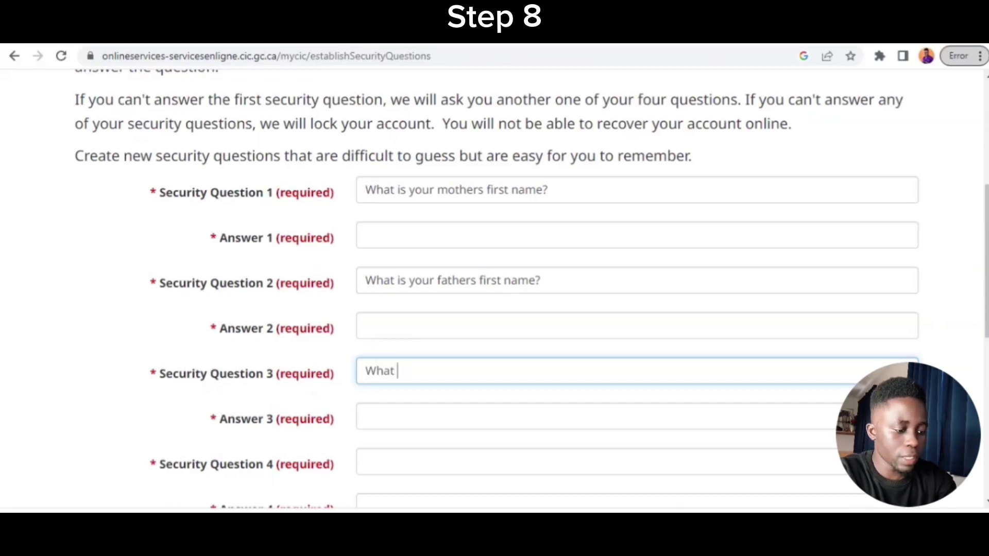
type("is the nam")
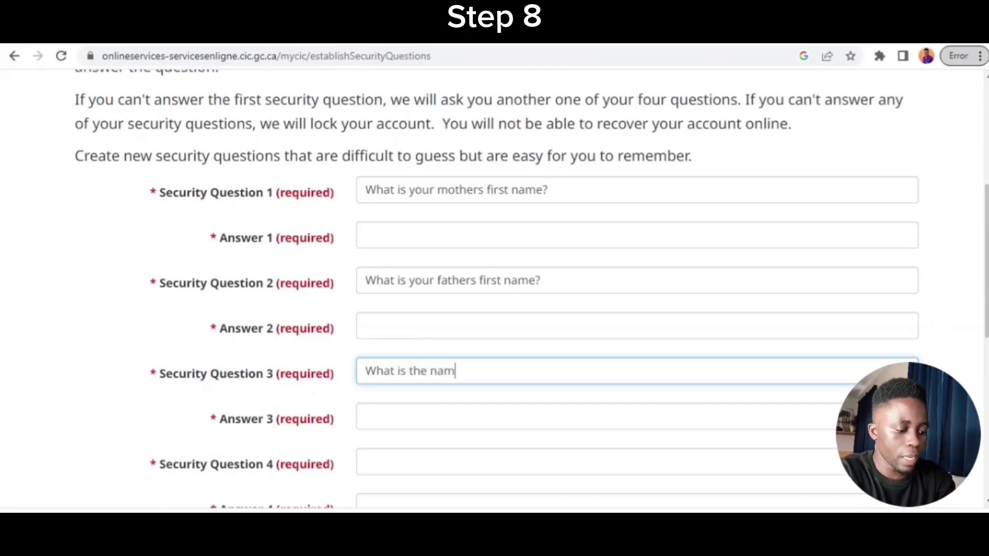
type("e o")
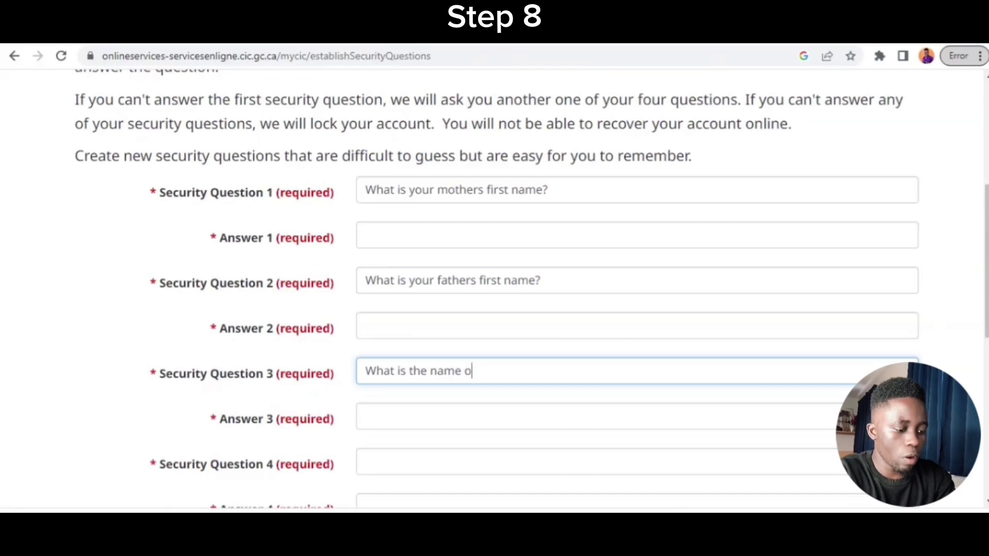
type("f your pet")
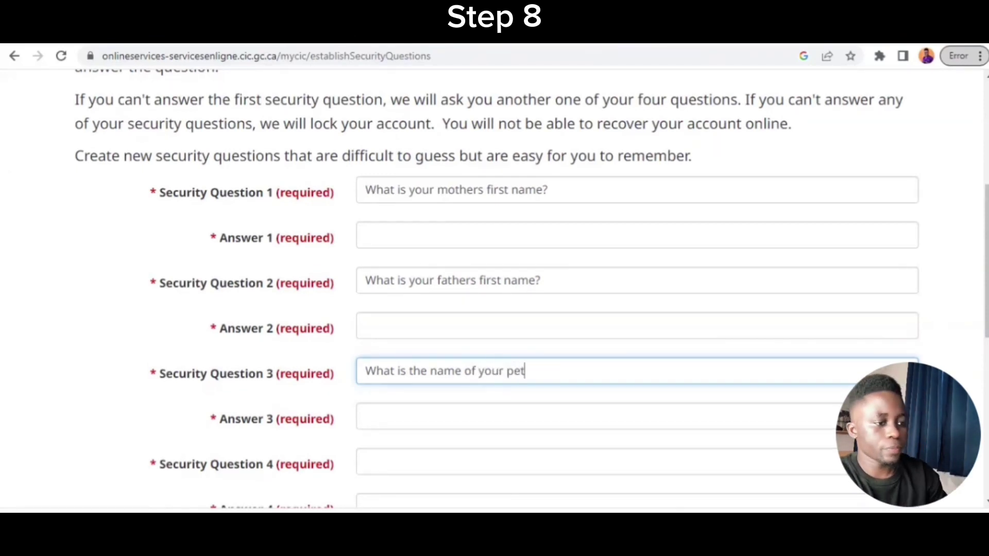
type("?")
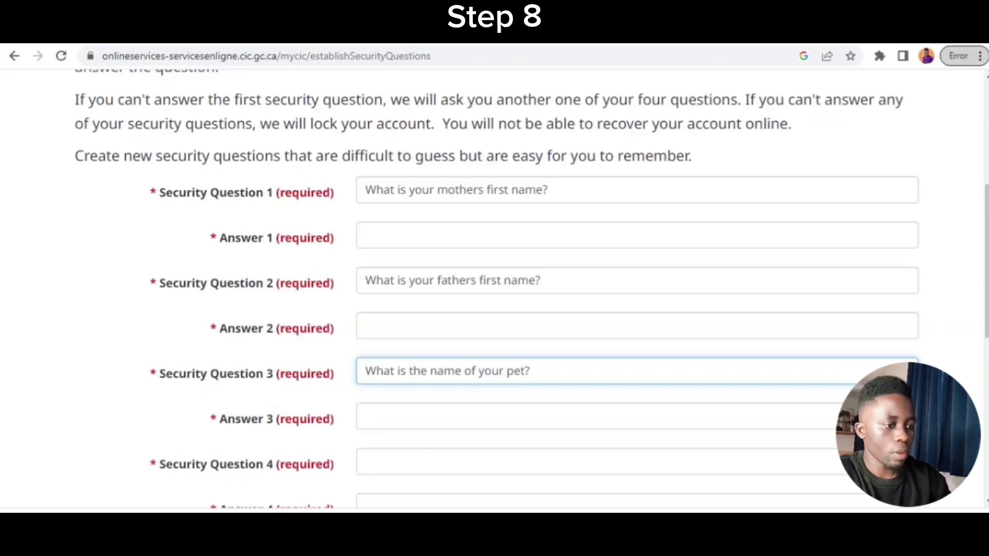
scroll(531, 289, "down", 2)
left_click(367, 389)
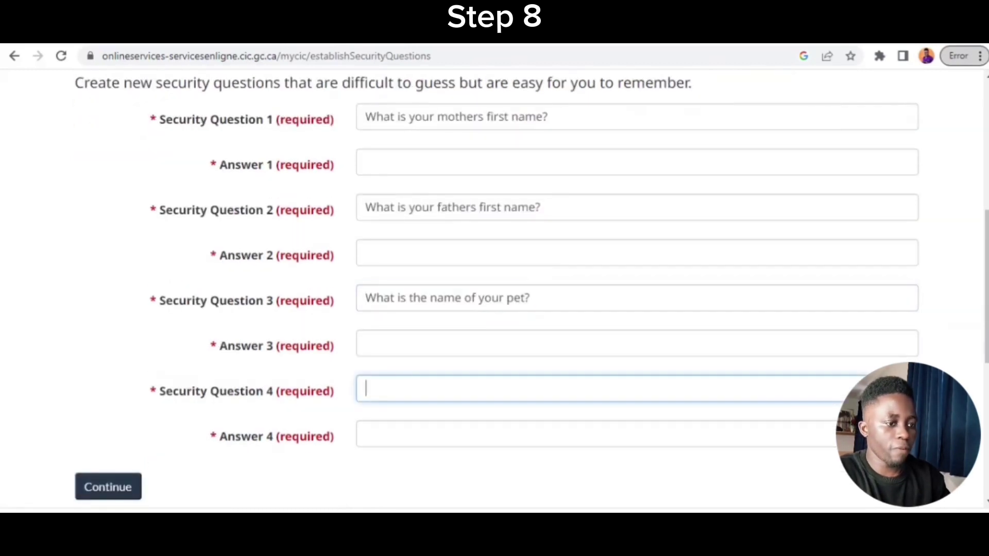
type("Wh")
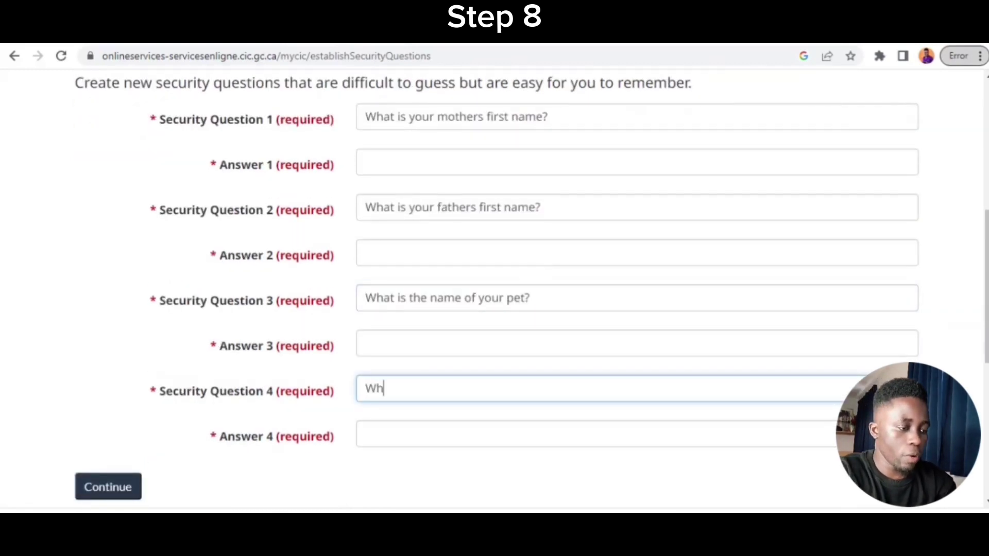
type("ere are ")
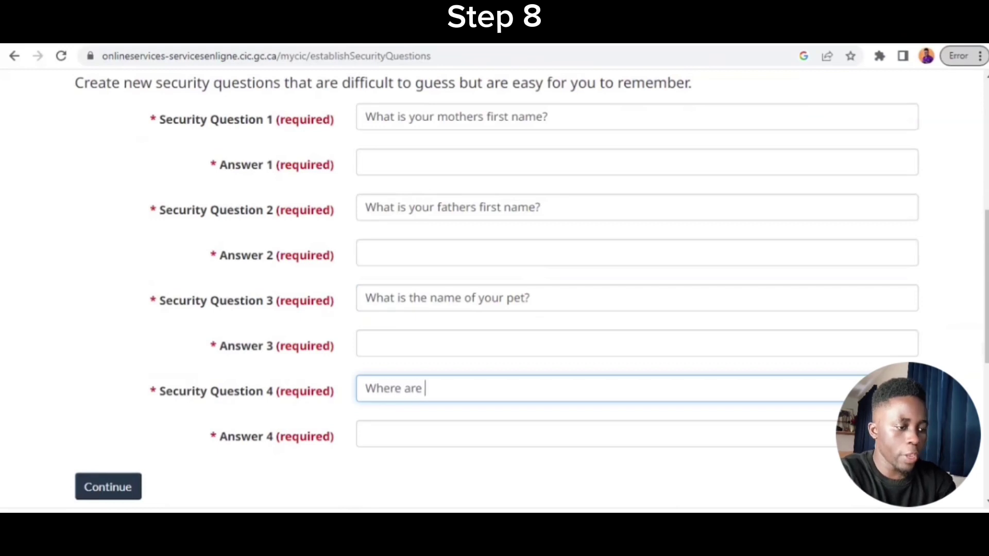
type("you fo")
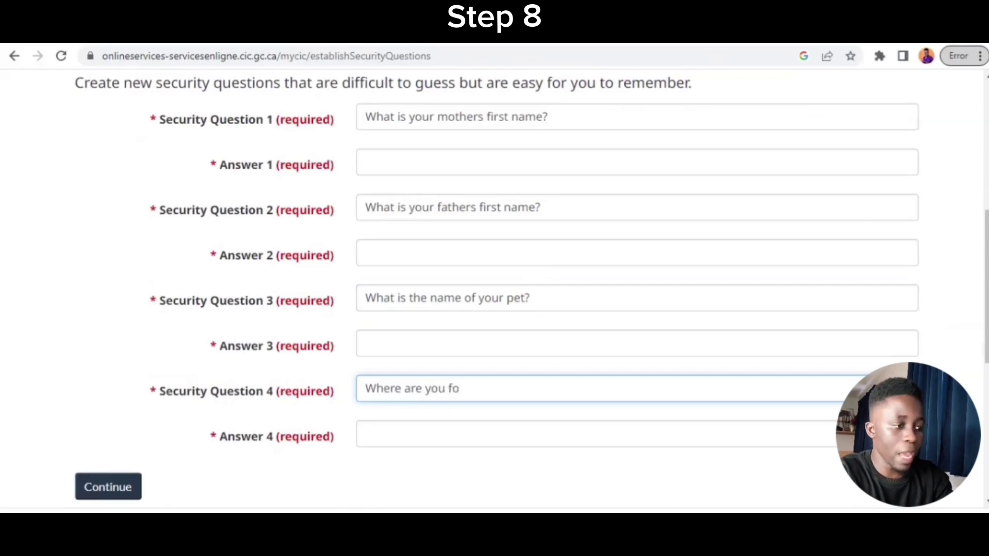
key("BackSpace")
type("ro")
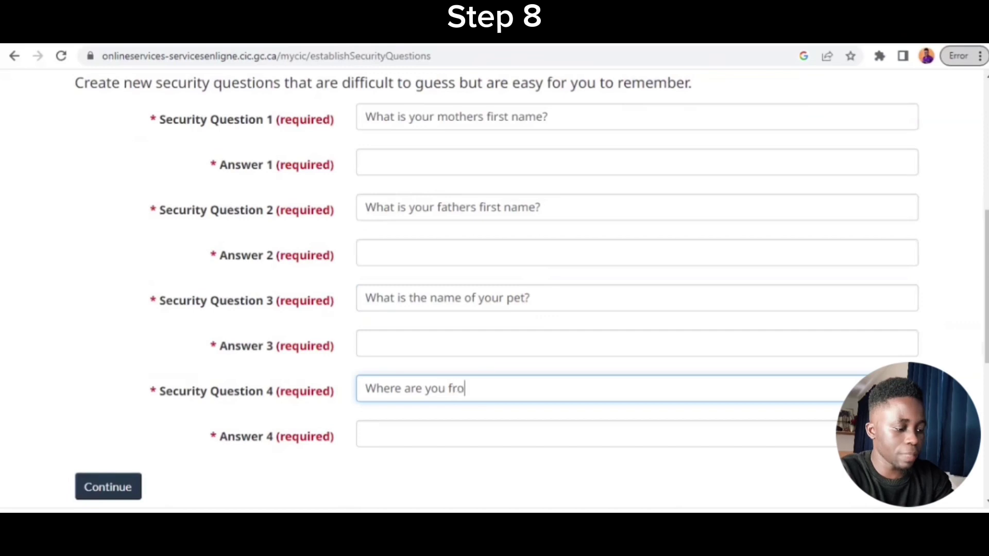
type("m?")
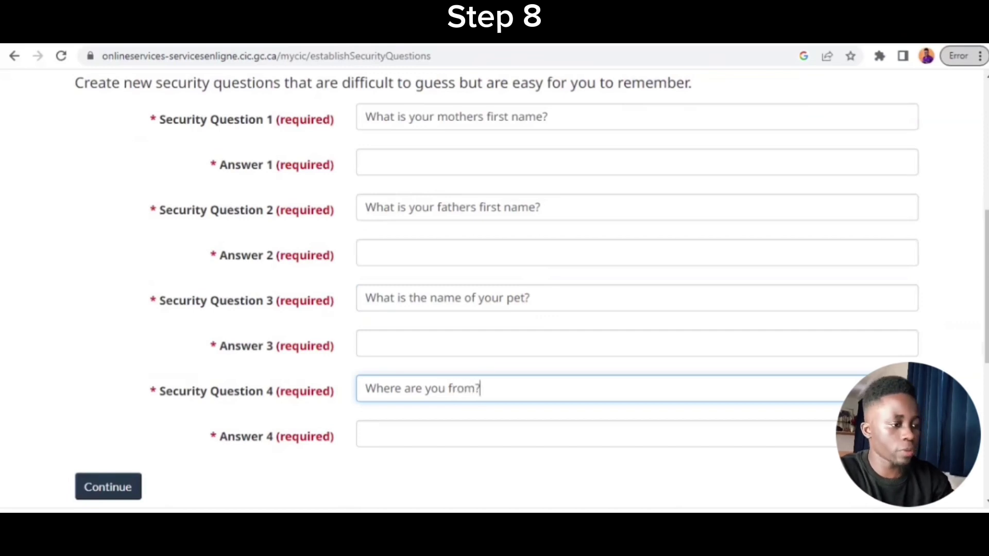
scroll(494, 288, "up", 3)
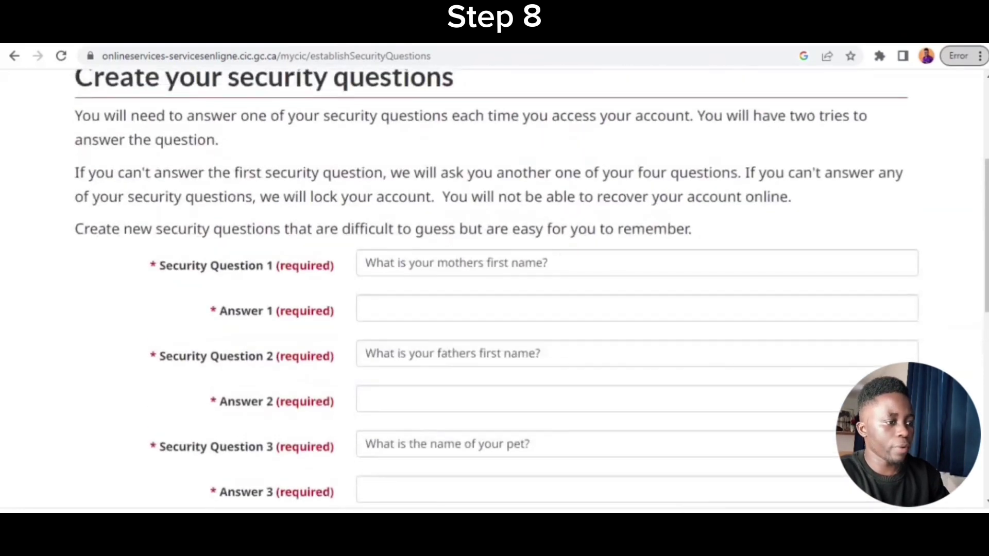
- Type the mother's and father's first names as answers 1 and 2, correcting typos
left_click(537, 308)
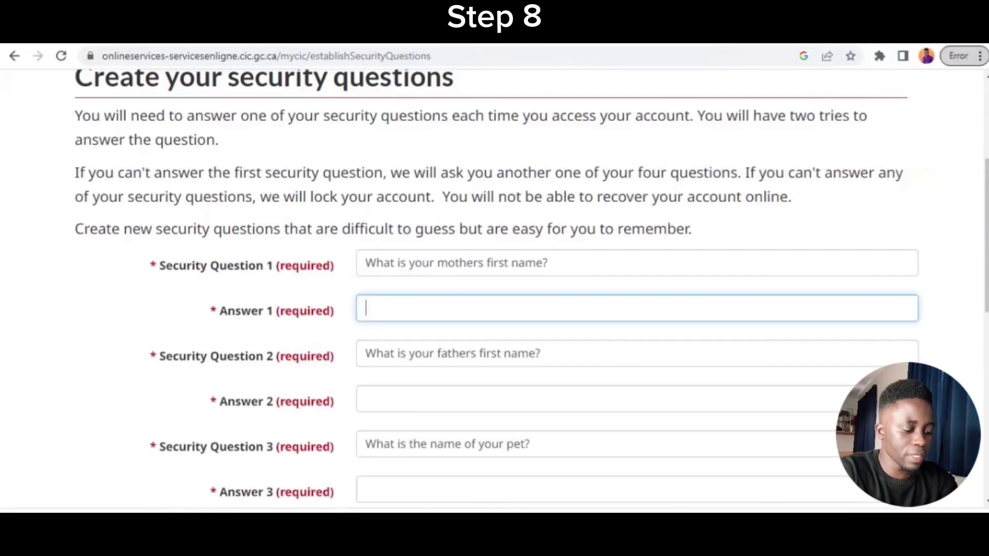
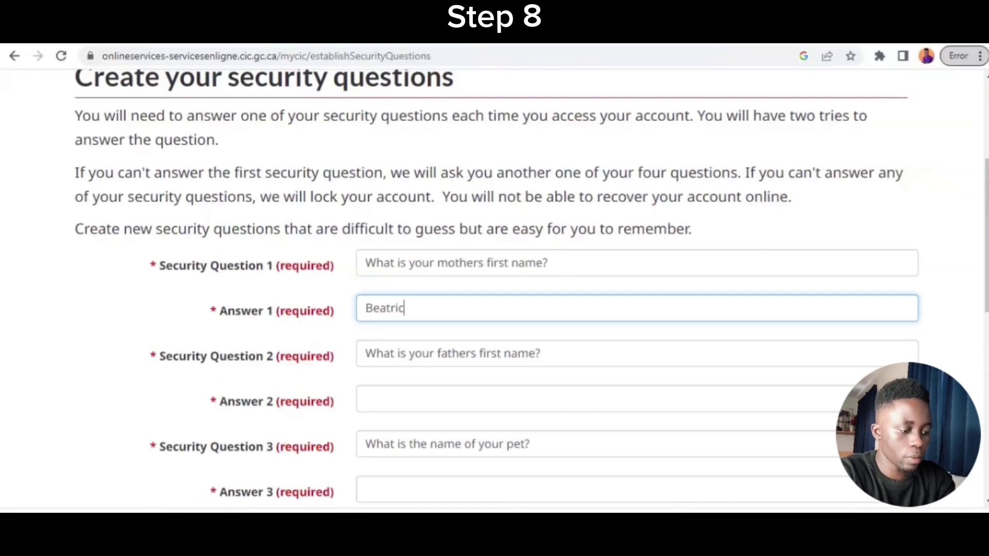
left_click(464, 400)
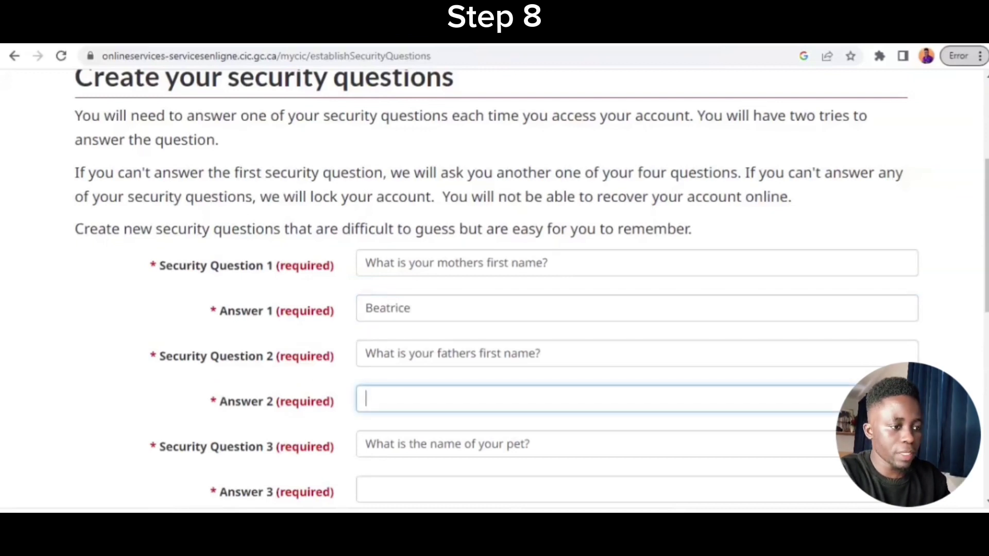
type("Pa")
key("BackSpace")
key("BackSpace")
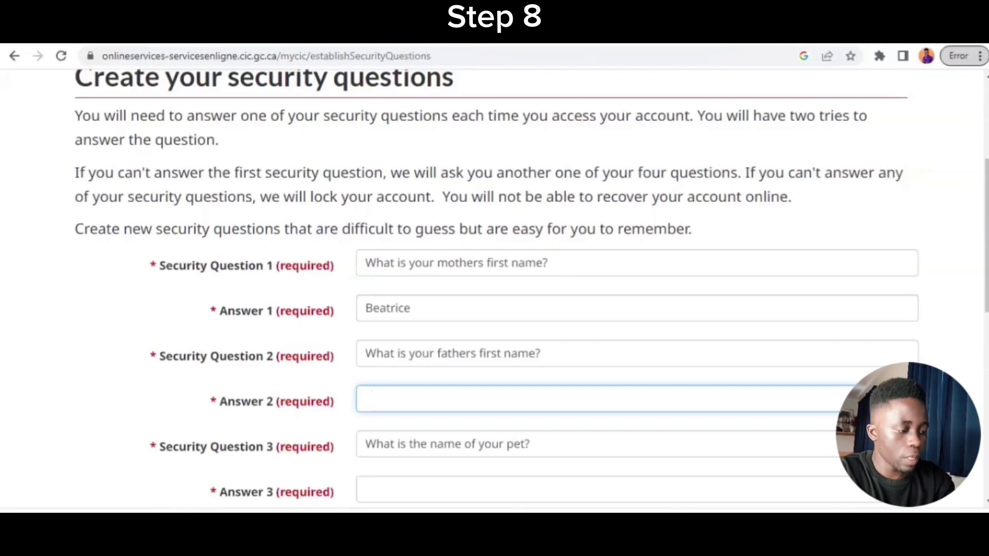
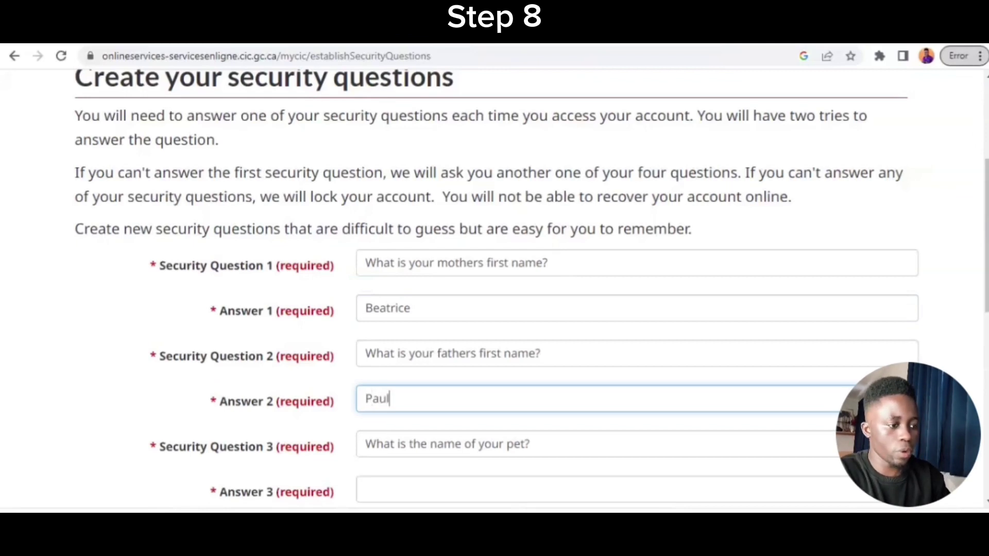
- Type the pet's name as the answer to security question 3
scroll(384, 369, "down", 3)
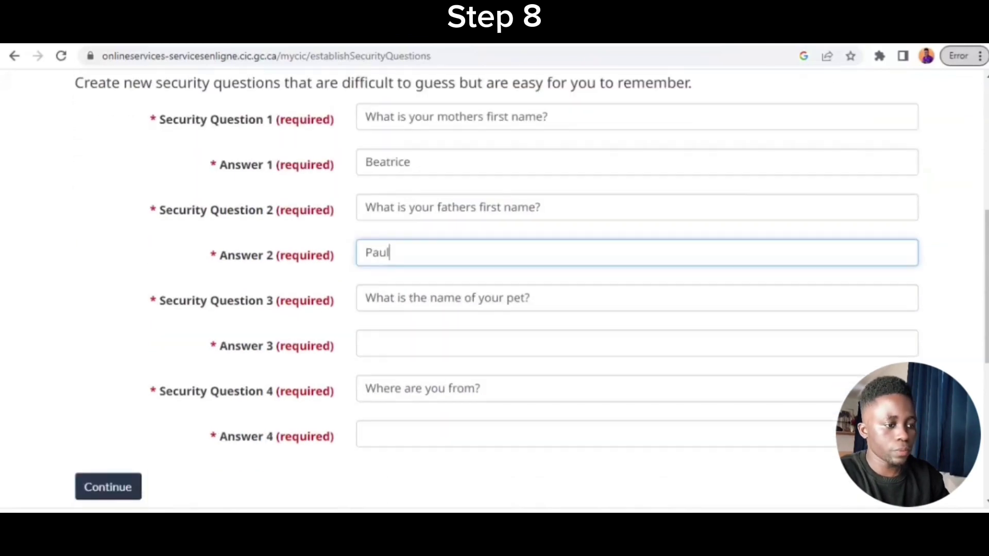
left_click(387, 343)
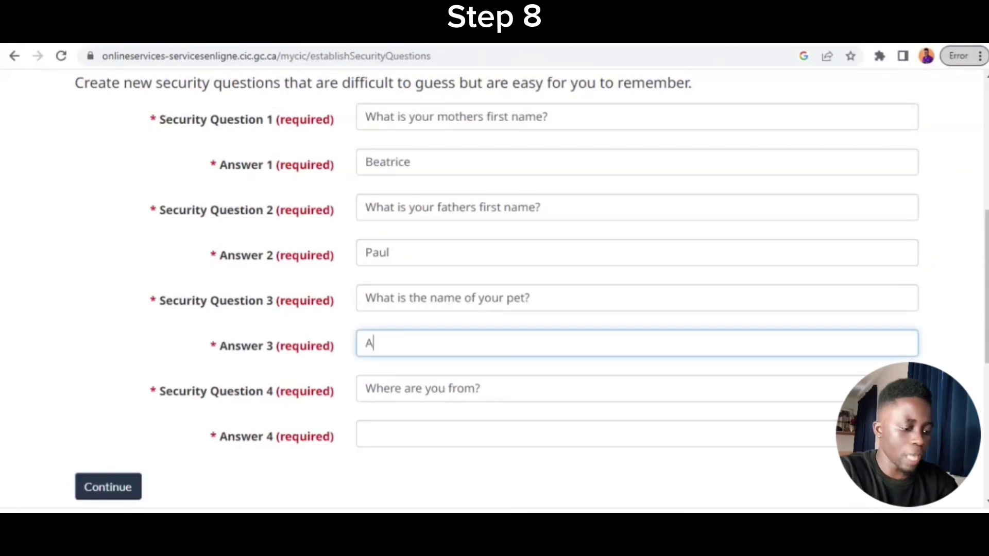